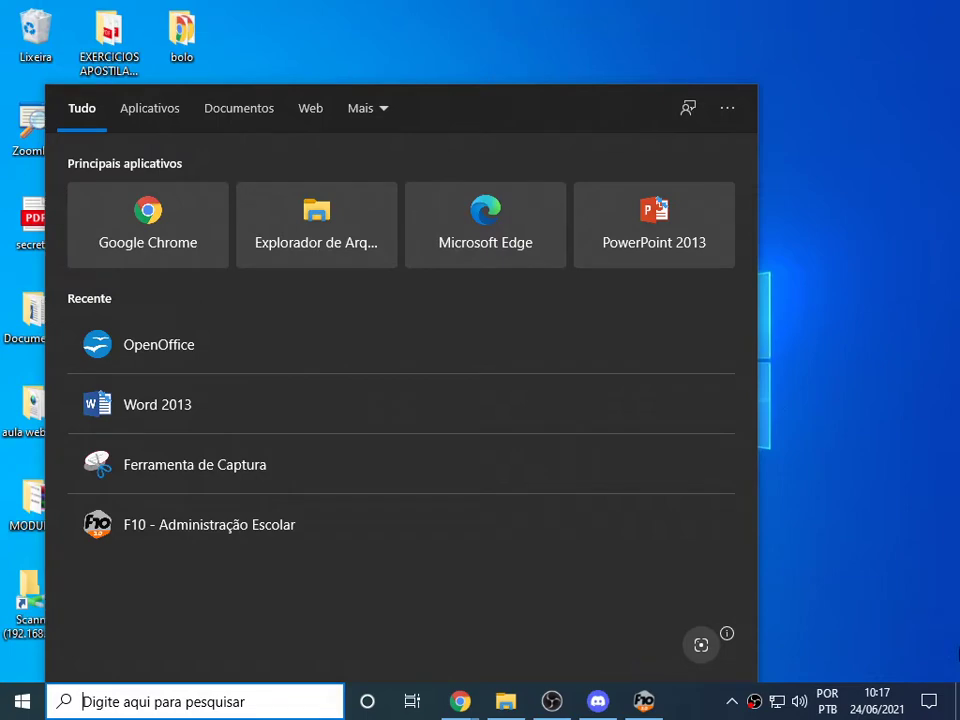
Launch CorelDRAW X6 (64-Bit) and dismiss the membership sign-in window, confirming its cancellation
text(core)
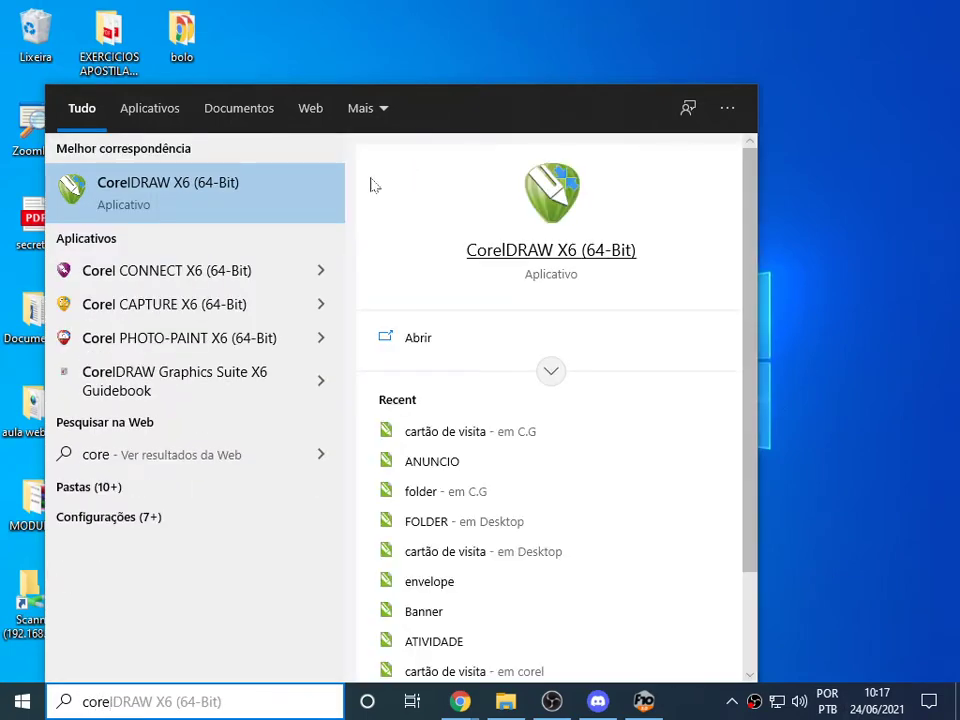
click(233, 212)
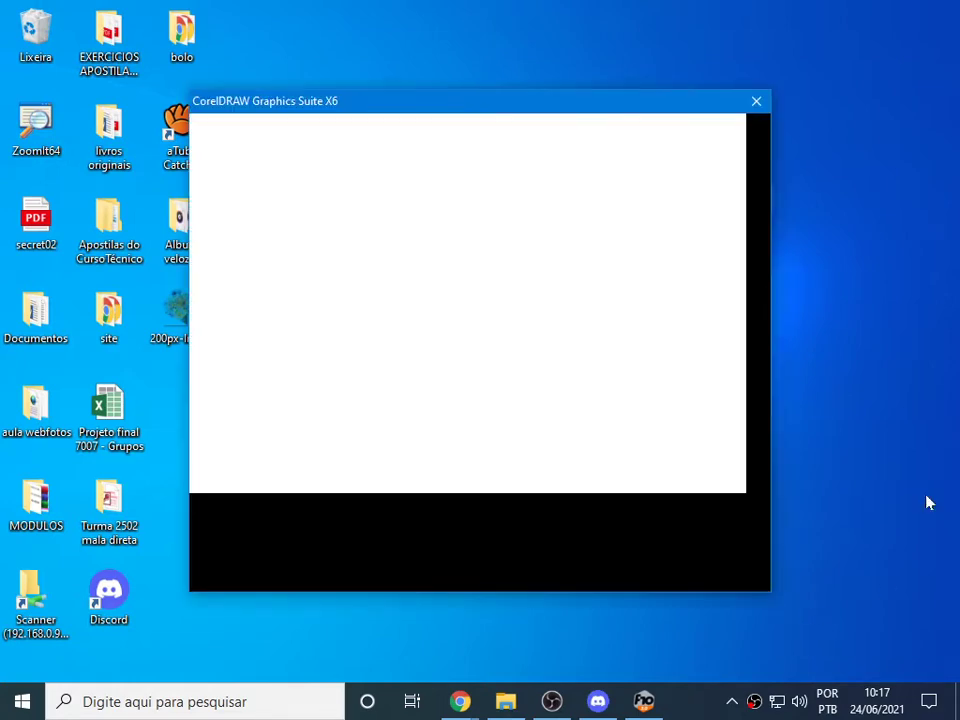
click(751, 100)
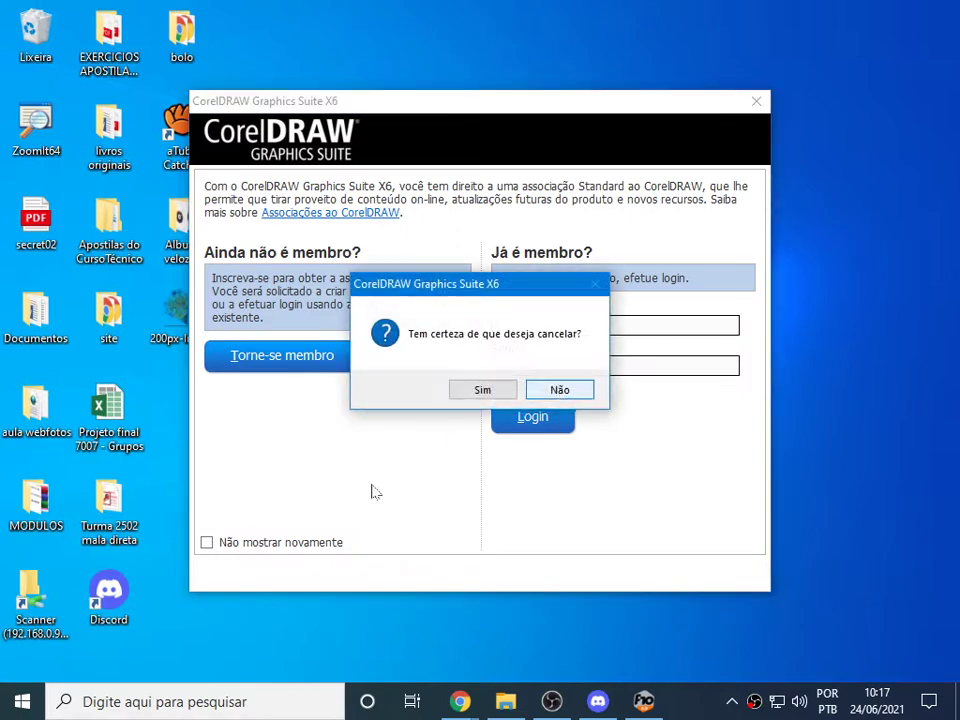
click(484, 388)
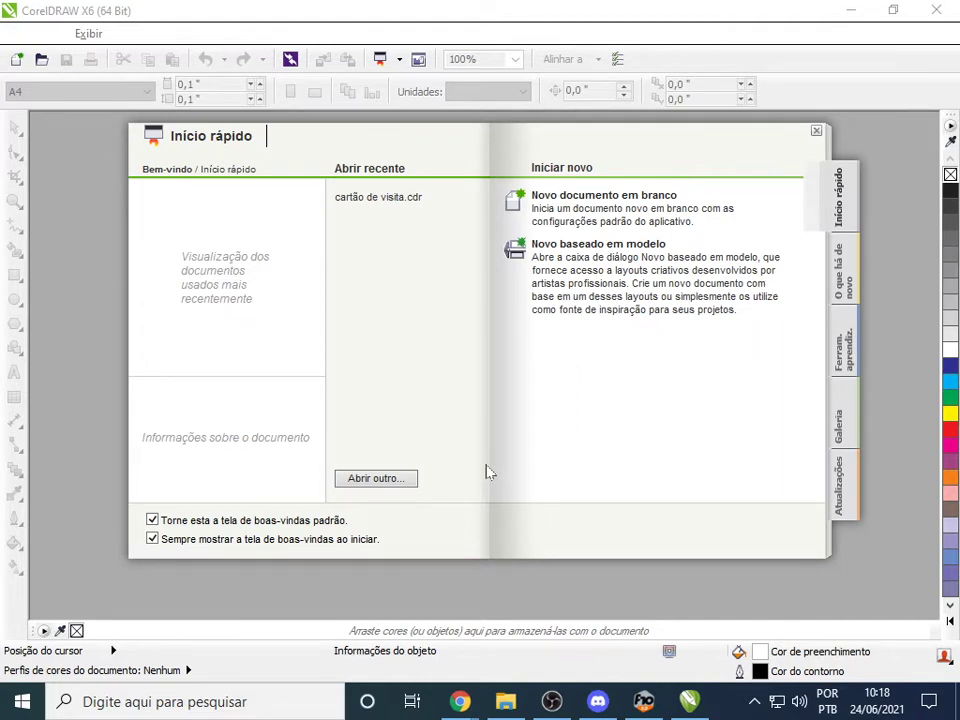
Create a new blank A4 document in landscape orientation, 297 x 210 mm, CMYK at 300 dpi
click(607, 205)
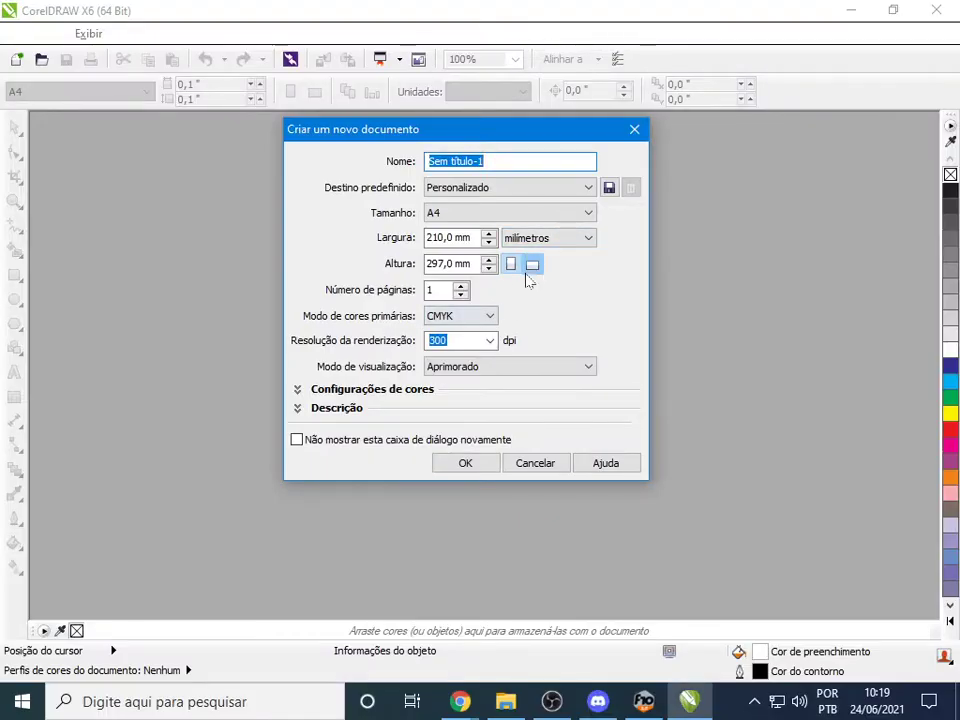
click(513, 301)
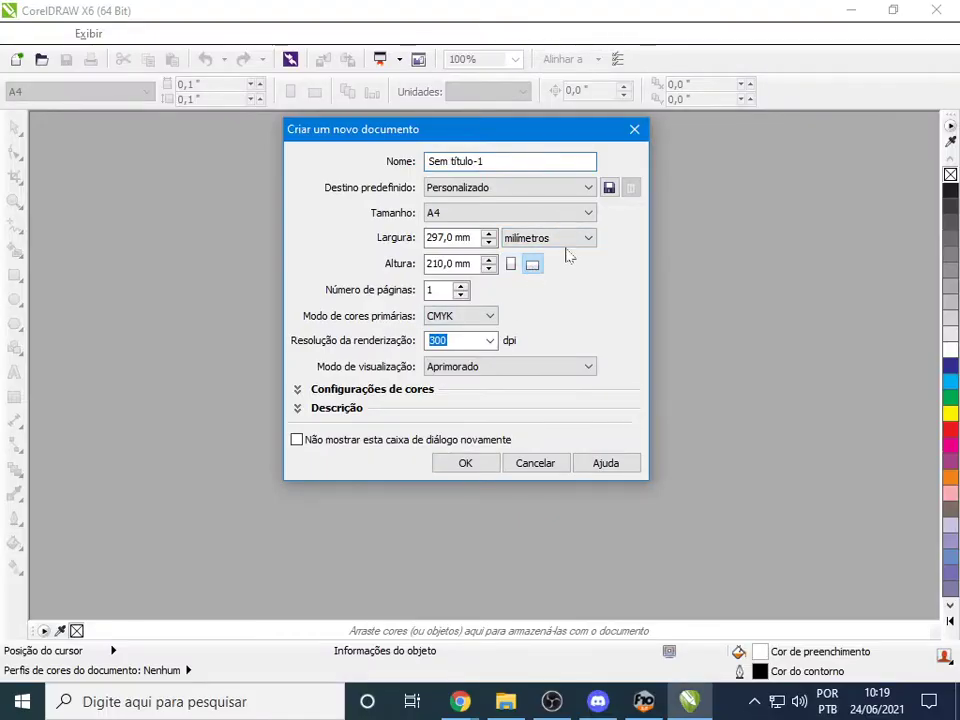
click(478, 466)
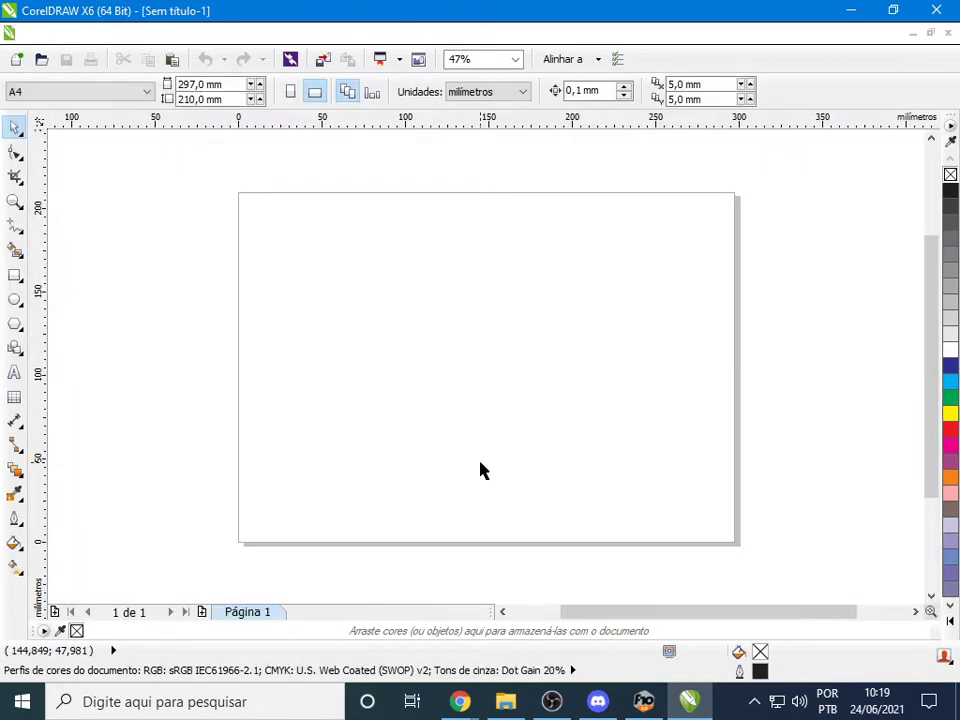
Set the zoom level to 70% and dock the colour palette horizontally above the drawing page's ruler
click(468, 59)
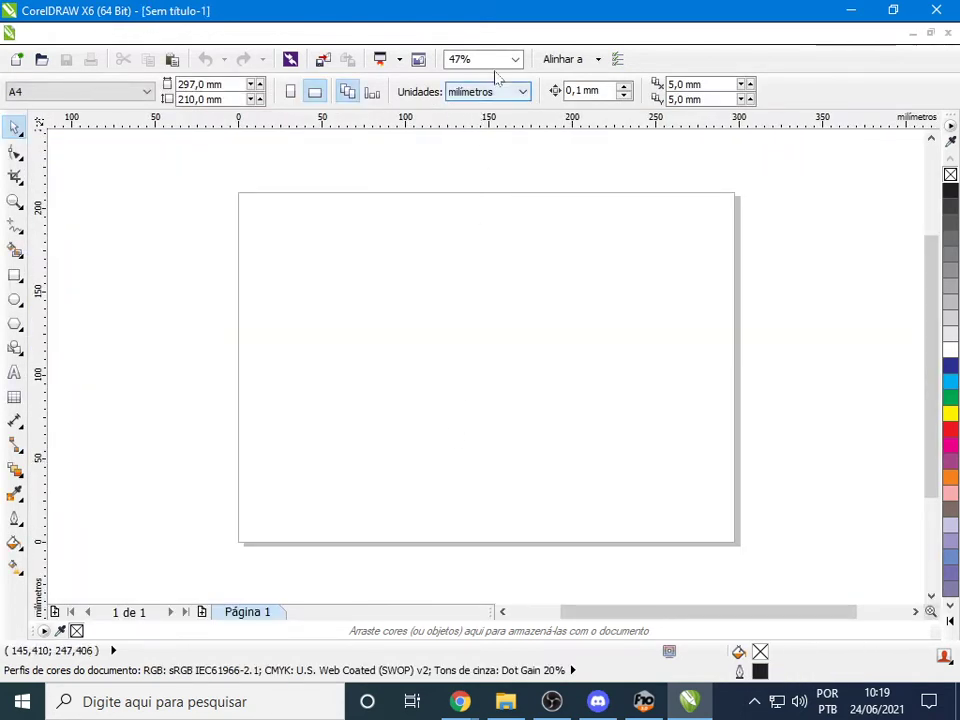
text(80)
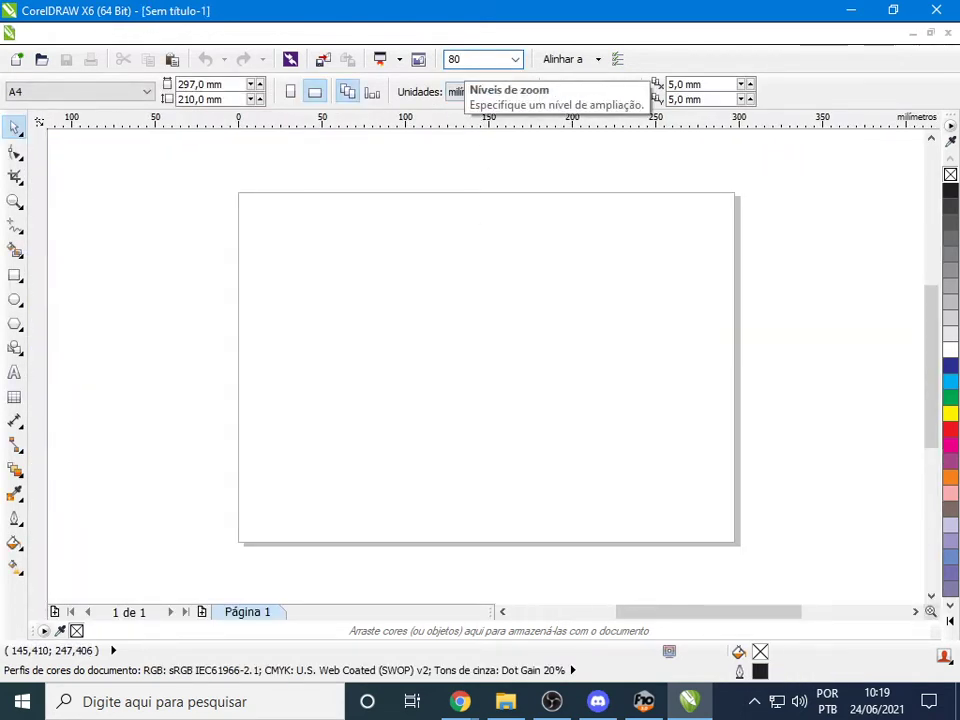
key(Return)
click(468, 59)
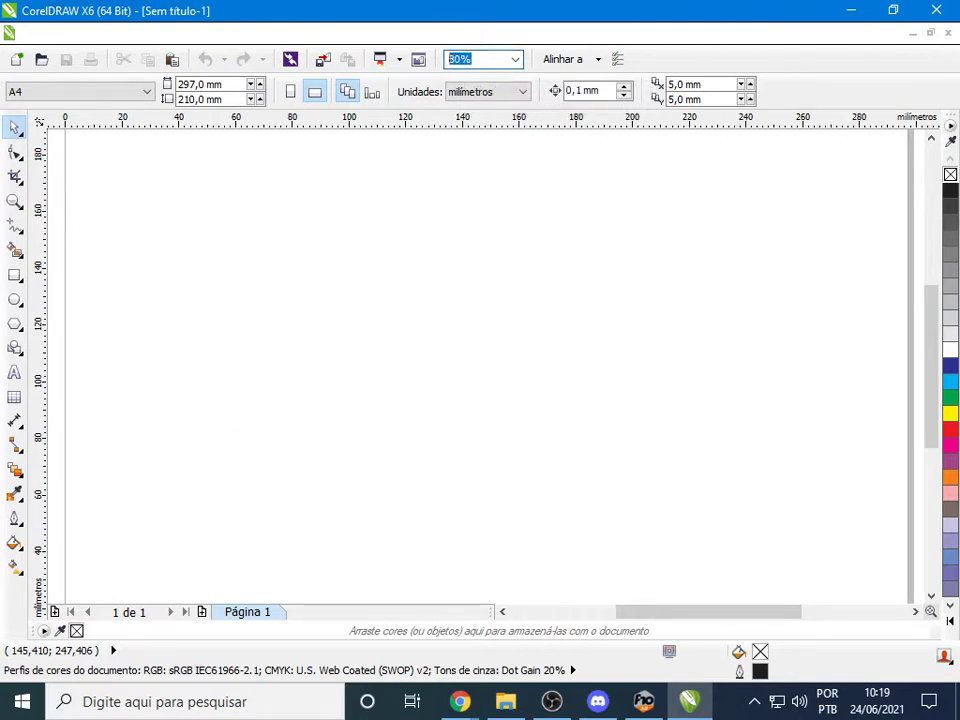
text(75)
key(Return)
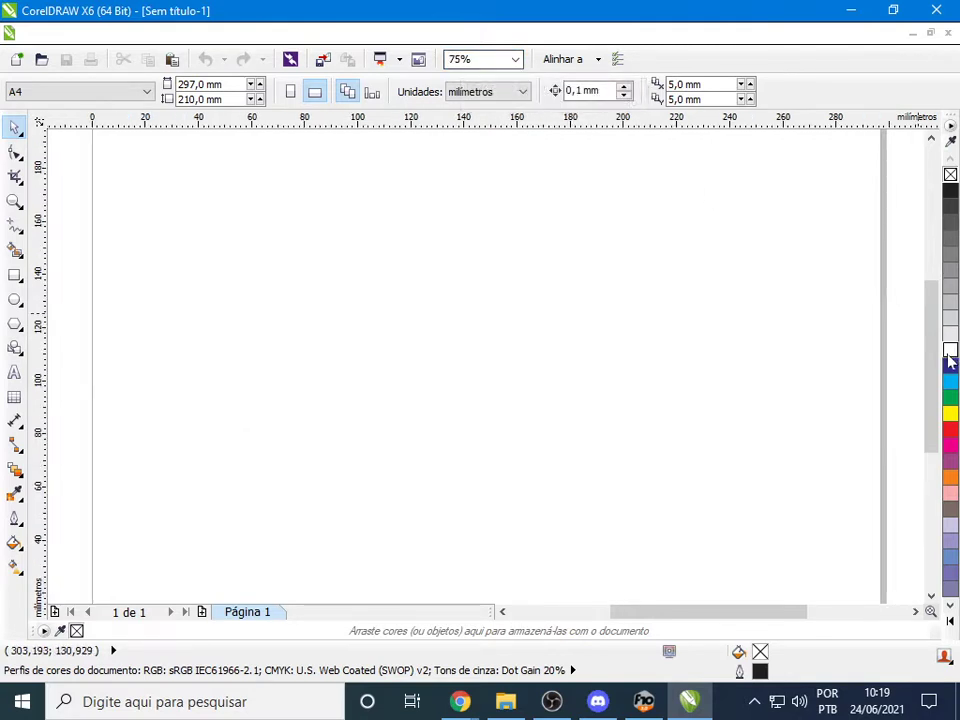
click(468, 59)
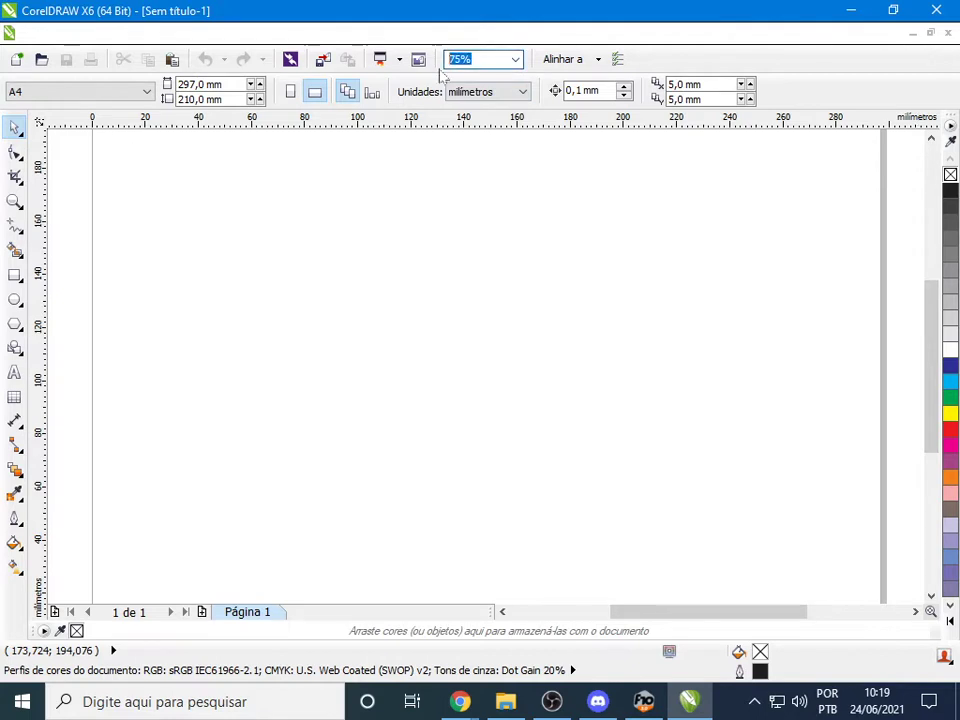
text(70)
key(Return)
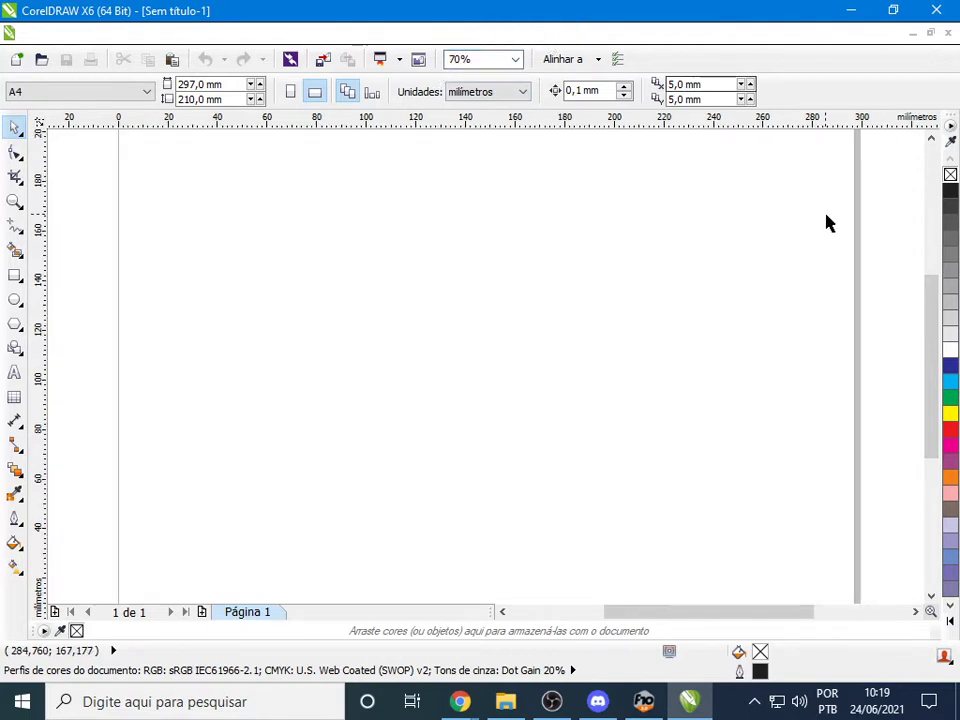
drag(930, 365, 934, 349)
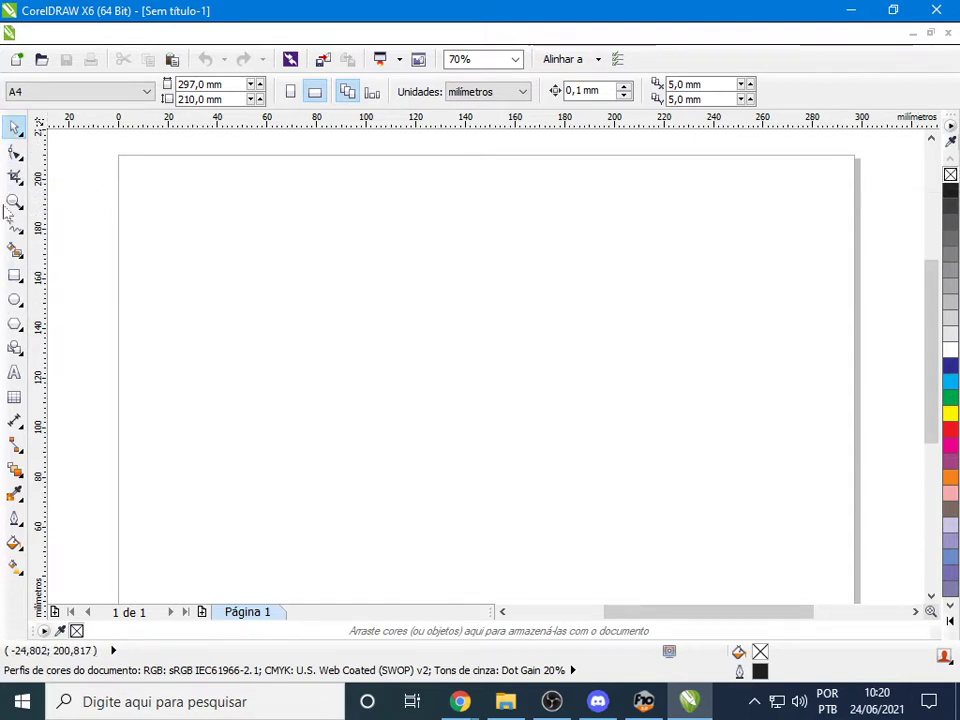
drag(950, 117, 355, 118)
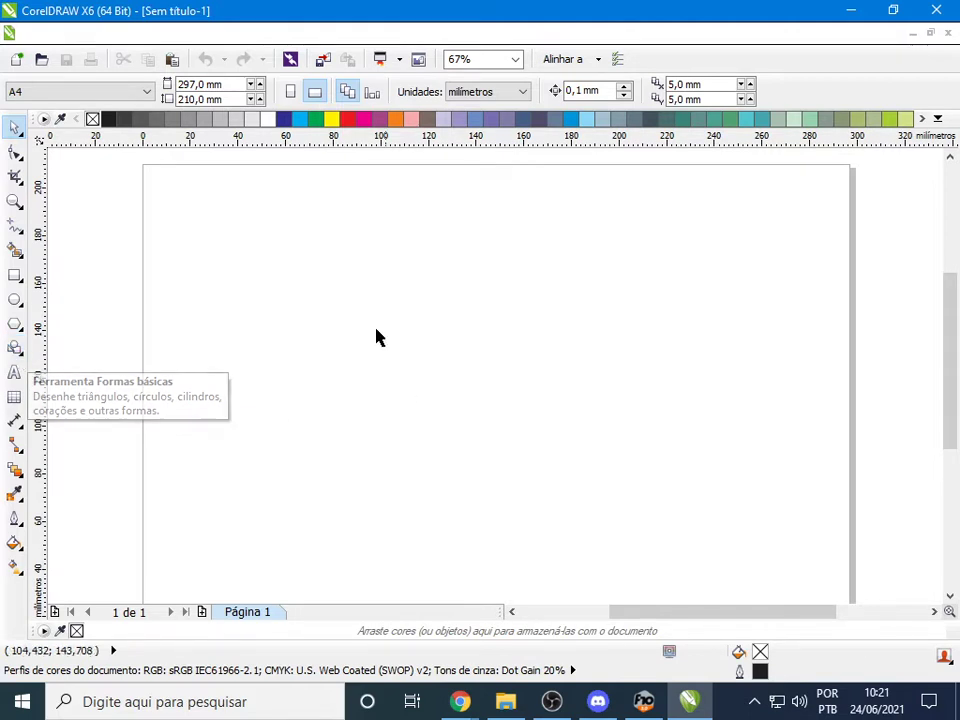
Draw a three-sided polygon about 116 mm wide and 68 mm high in the middle of the page with the Polygon tool
click(10, 323)
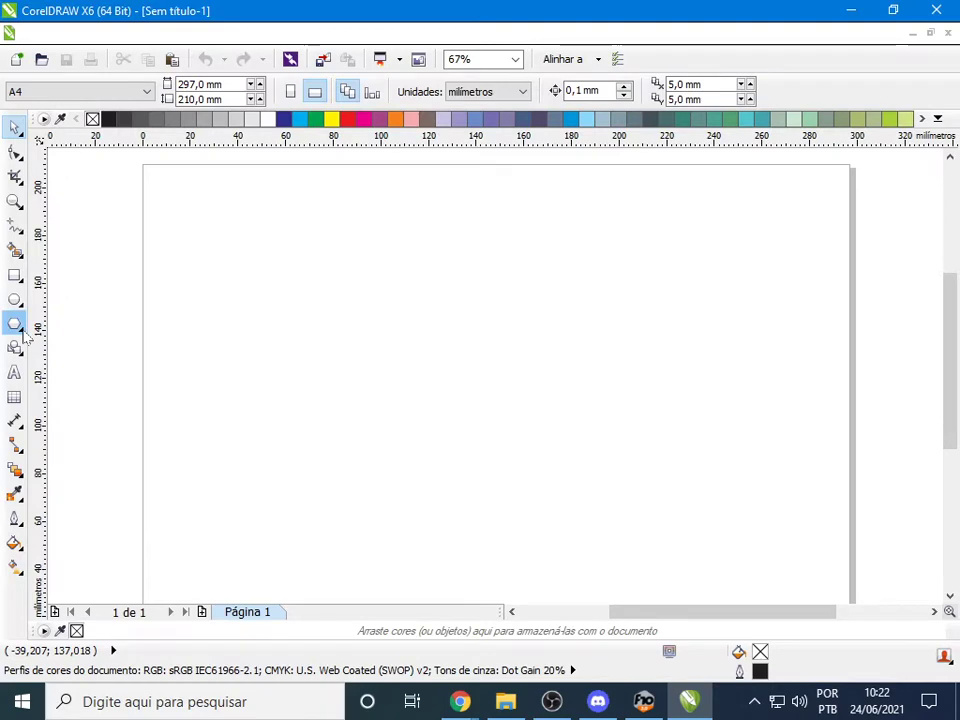
click(40, 326)
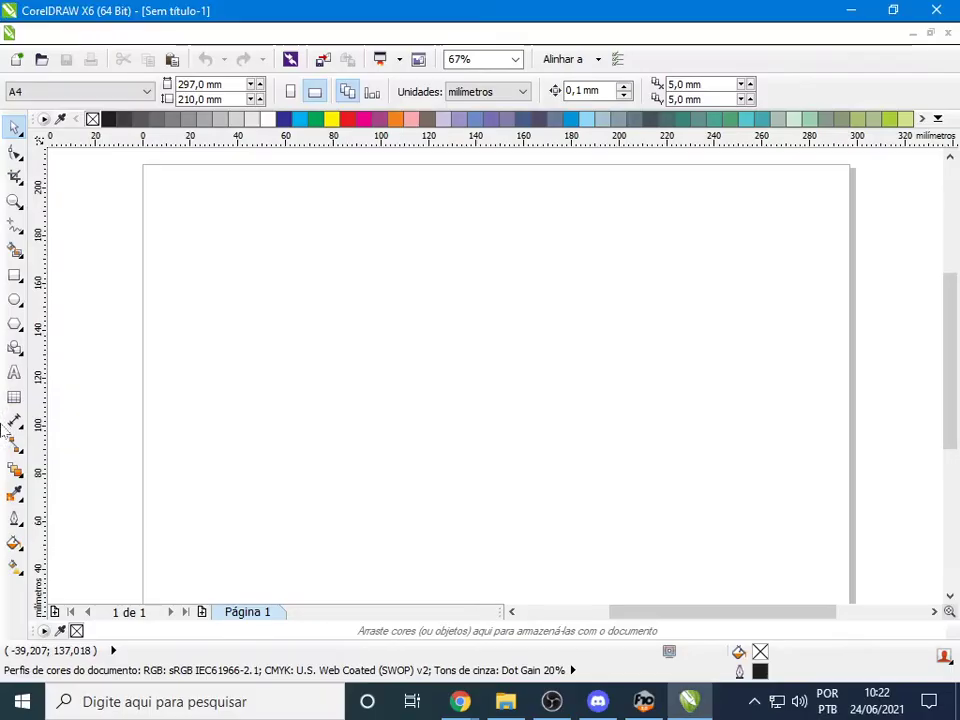
click(15, 323)
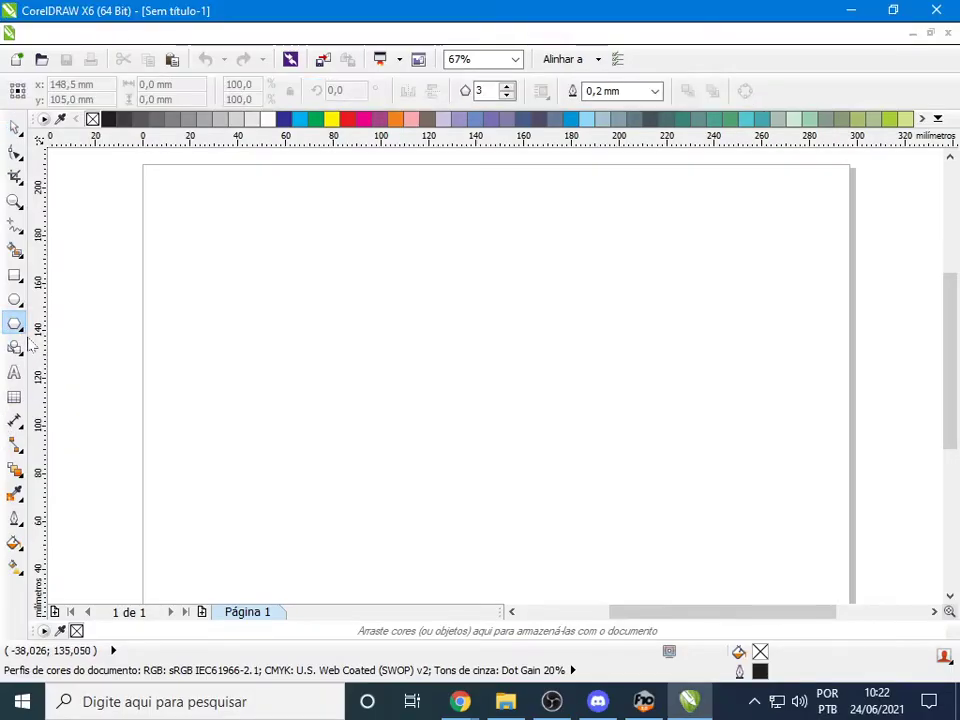
drag(272, 257, 590, 473)
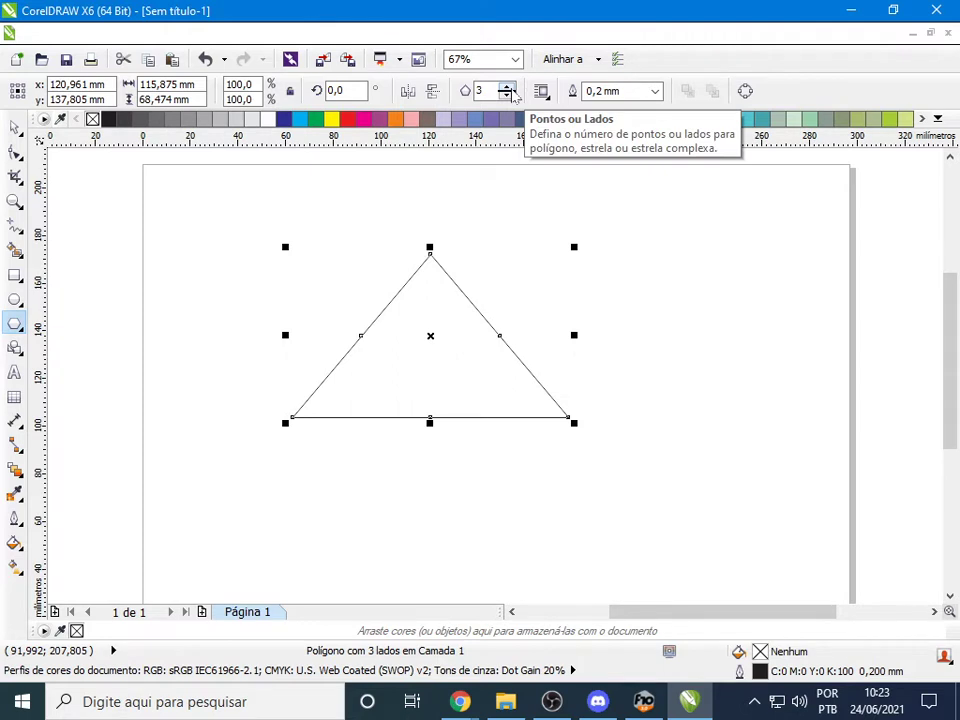
Set the polygon's number of sides to 6 and deselect it
click(508, 88)
click(508, 88)
click(508, 88)
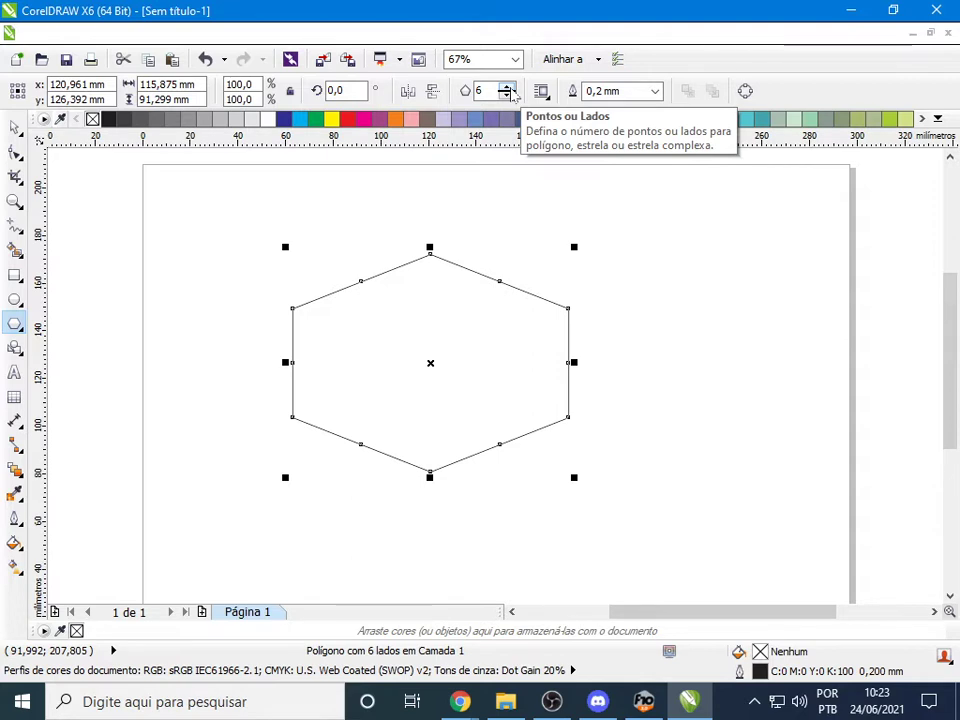
click(508, 200)
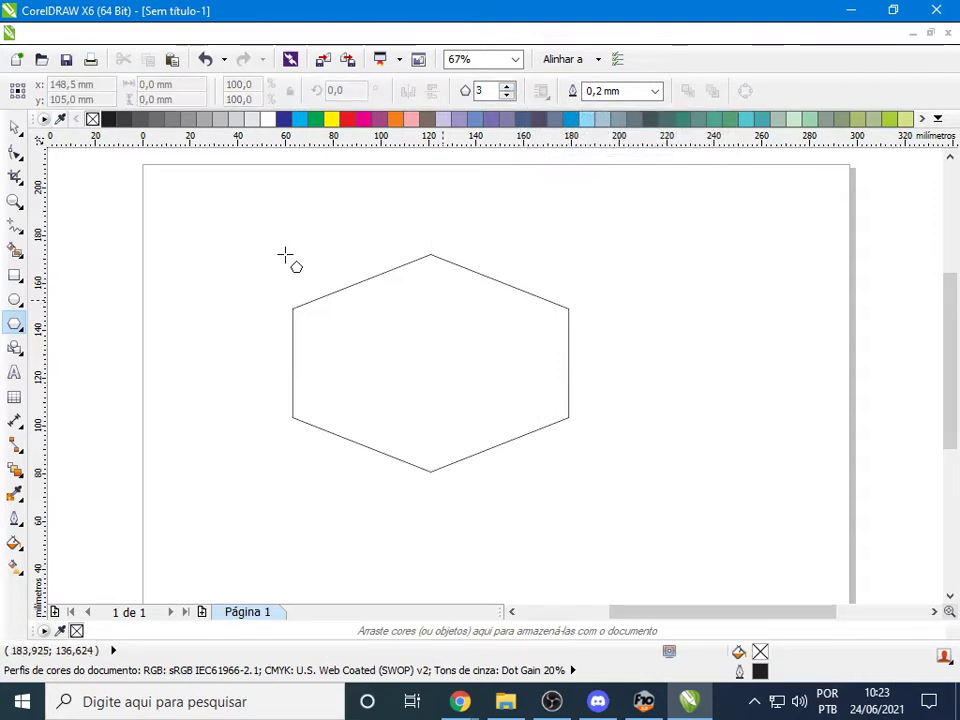
Scale the hexagon down proportionally to about 28 x 22 mm and move it near the page's upper-left corner
click(14, 127)
click(467, 375)
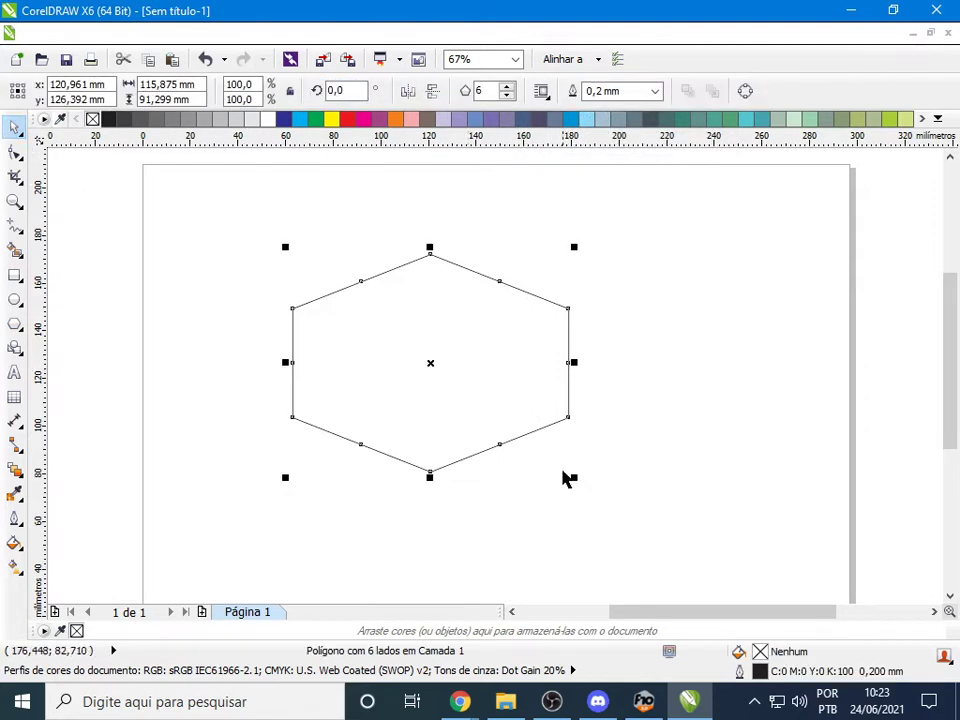
drag(576, 477, 369, 375)
drag(324, 285, 237, 258)
click(330, 288)
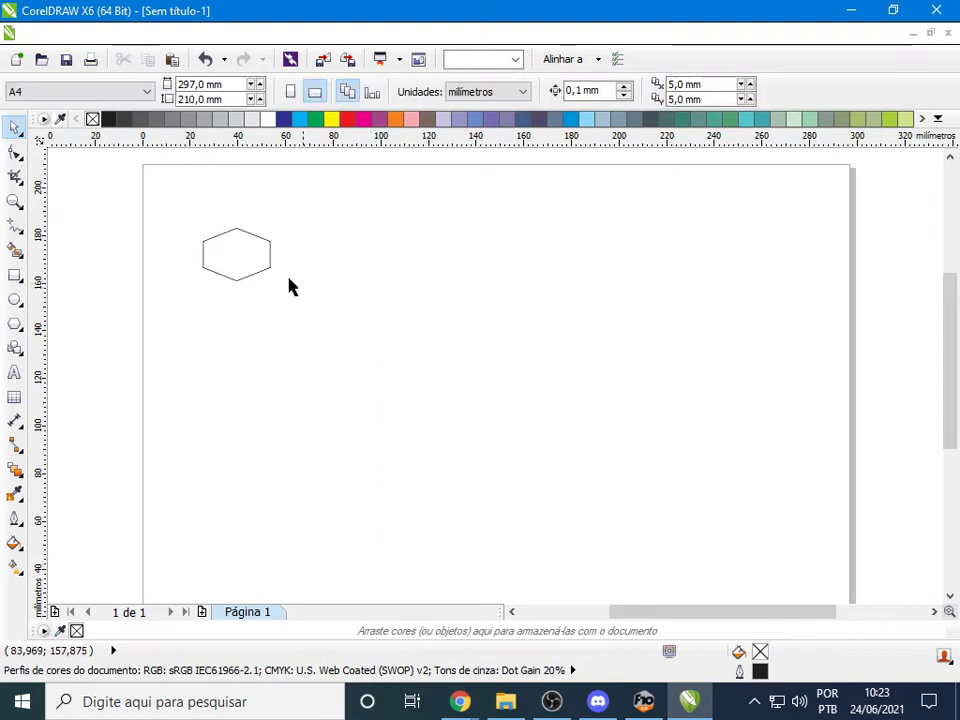
click(245, 270)
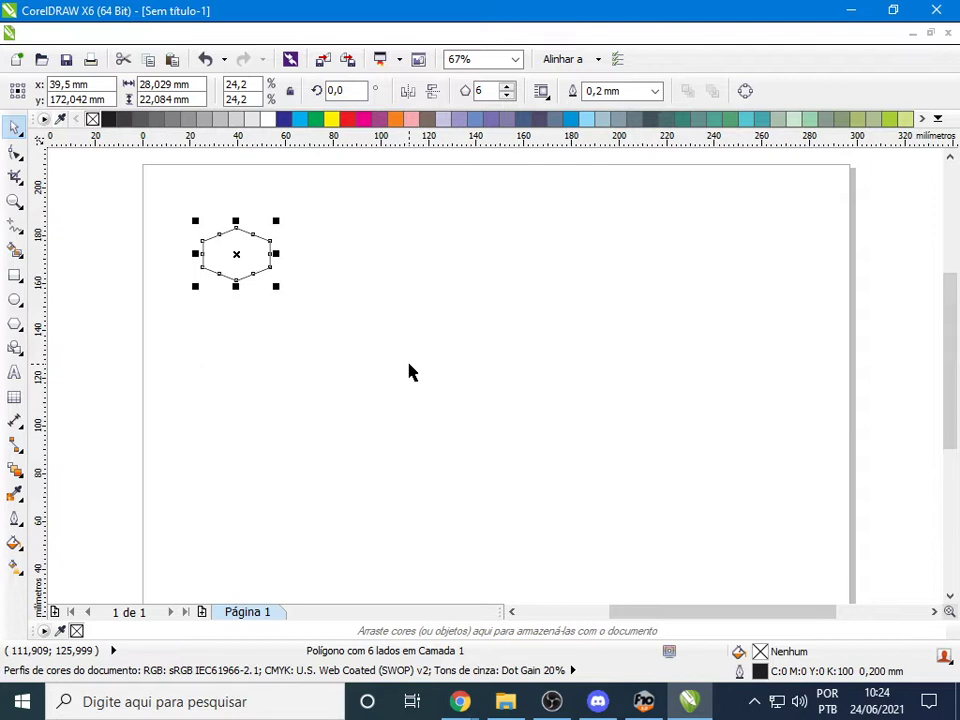
right_click(246, 256)
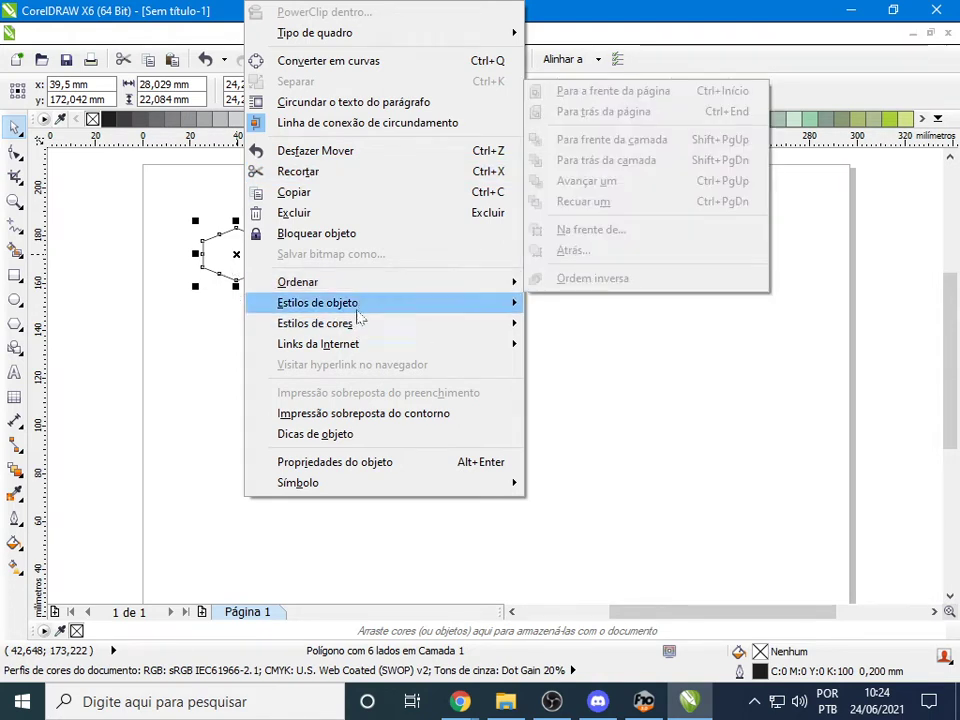
click(197, 403)
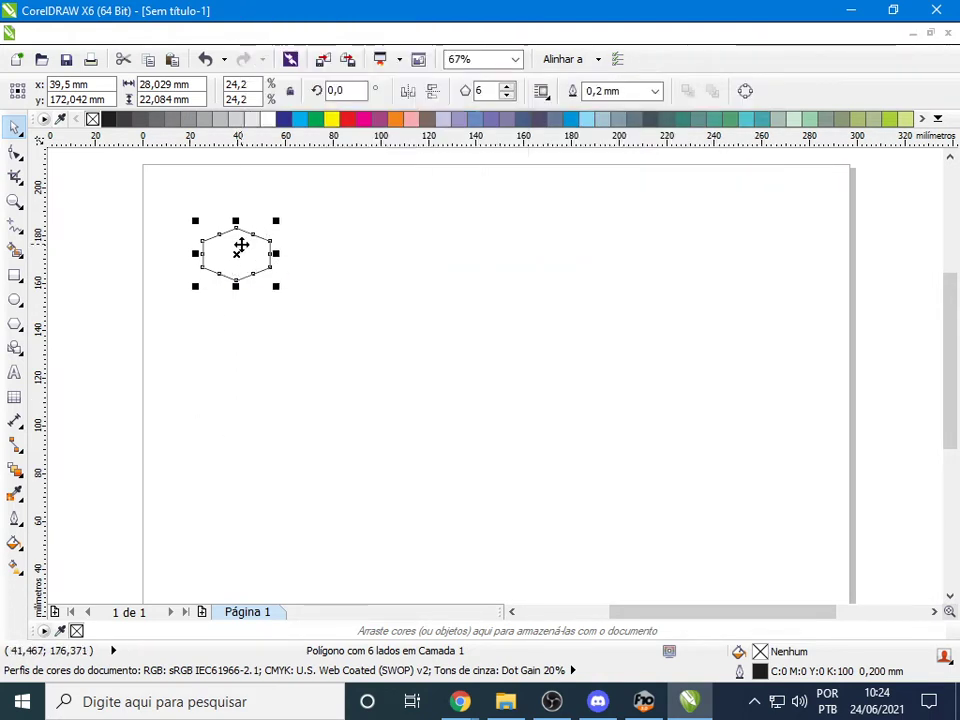
click(241, 245)
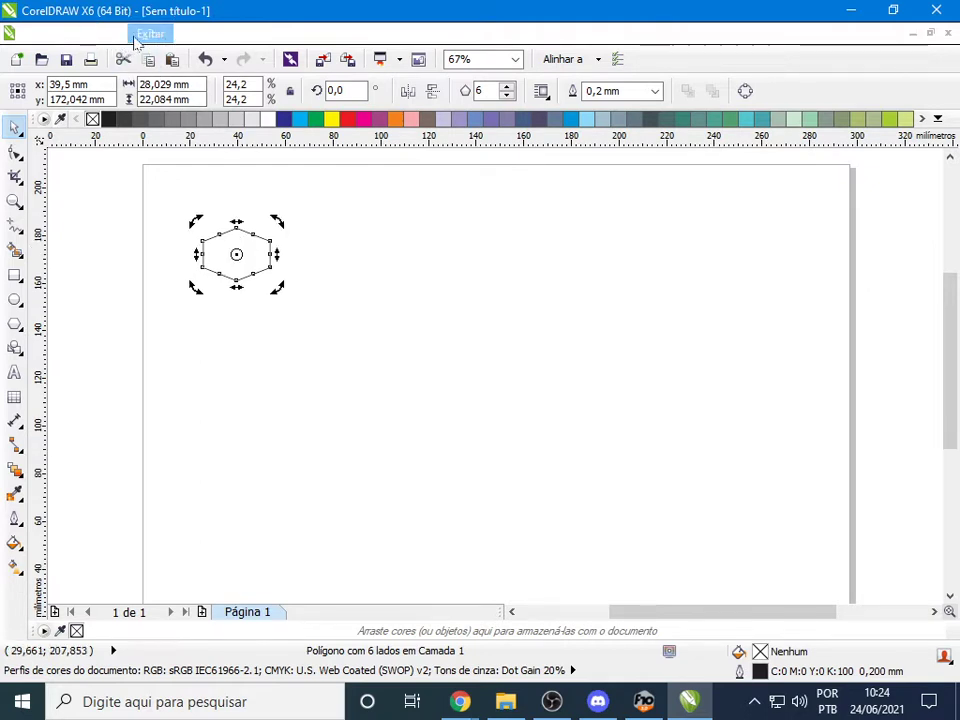
click(259, 279)
Duplicate the hexagon and place the copy directly to the right of the original at the same height
click(249, 256)
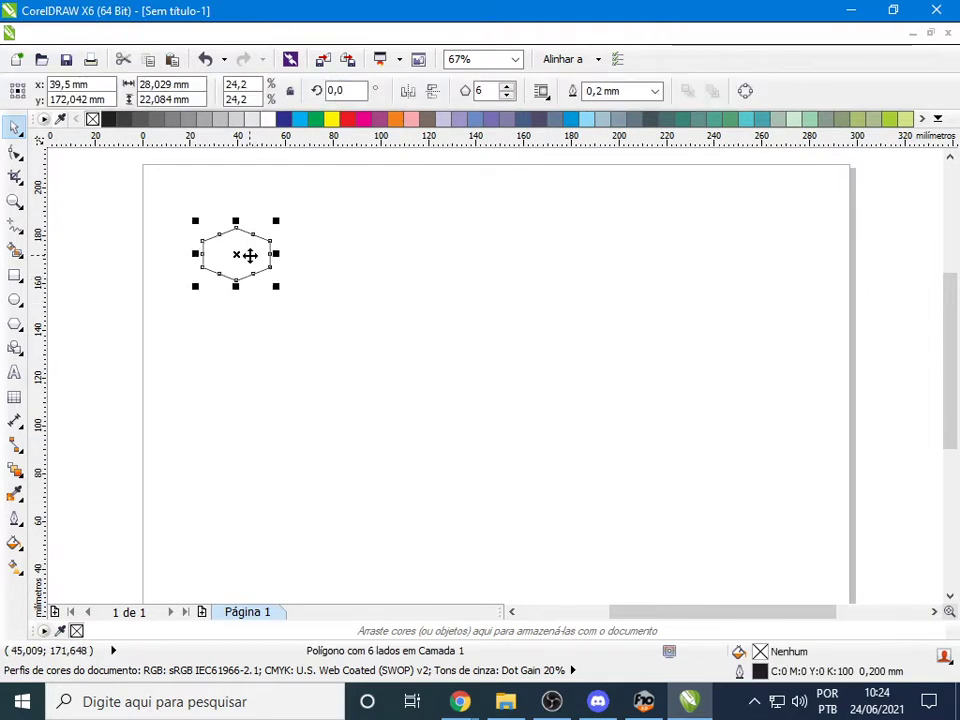
drag(249, 256, 304, 256)
click(326, 296)
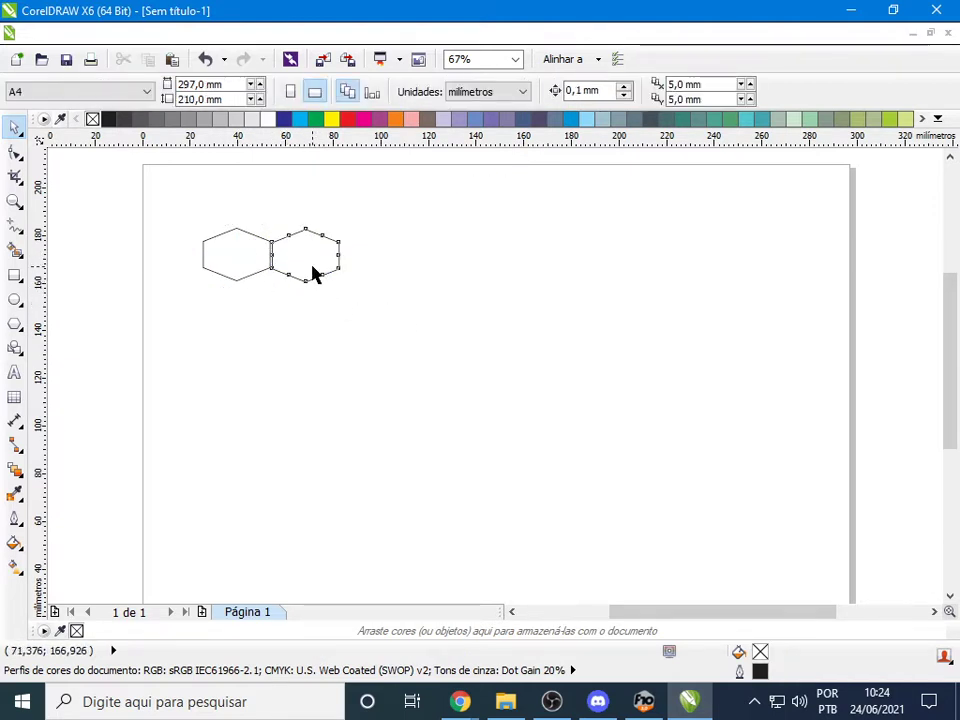
Move the second hexagon flush against the first so that their adjoining vertical sides and corners coincide
click(313, 272)
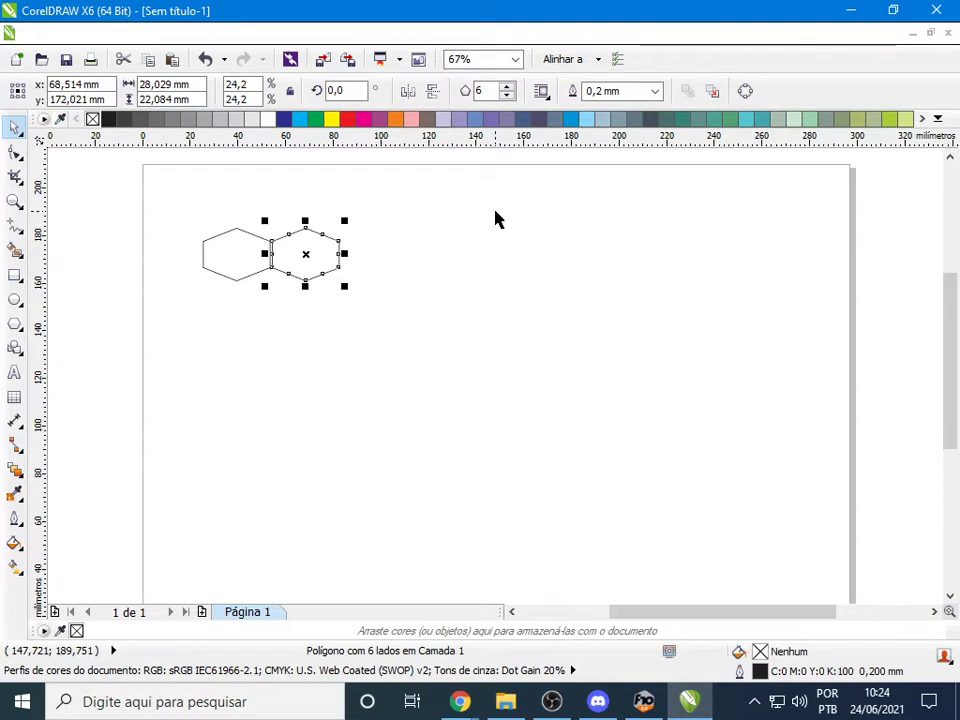
click(323, 263)
mouse_move(315, 262)
mouse_down()
mouse_move(313, 270)
mouse_move(287, 259)
mouse_move(317, 266)
mouse_up()
click(322, 270)
scroll(257, 257, up, 5)
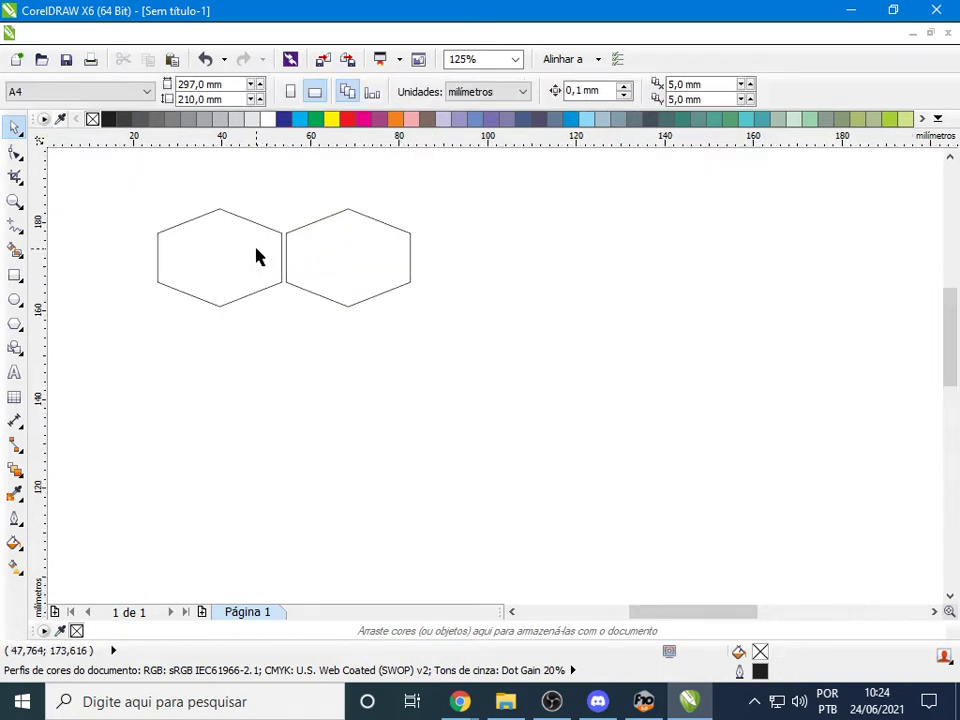
drag(396, 268, 394, 259)
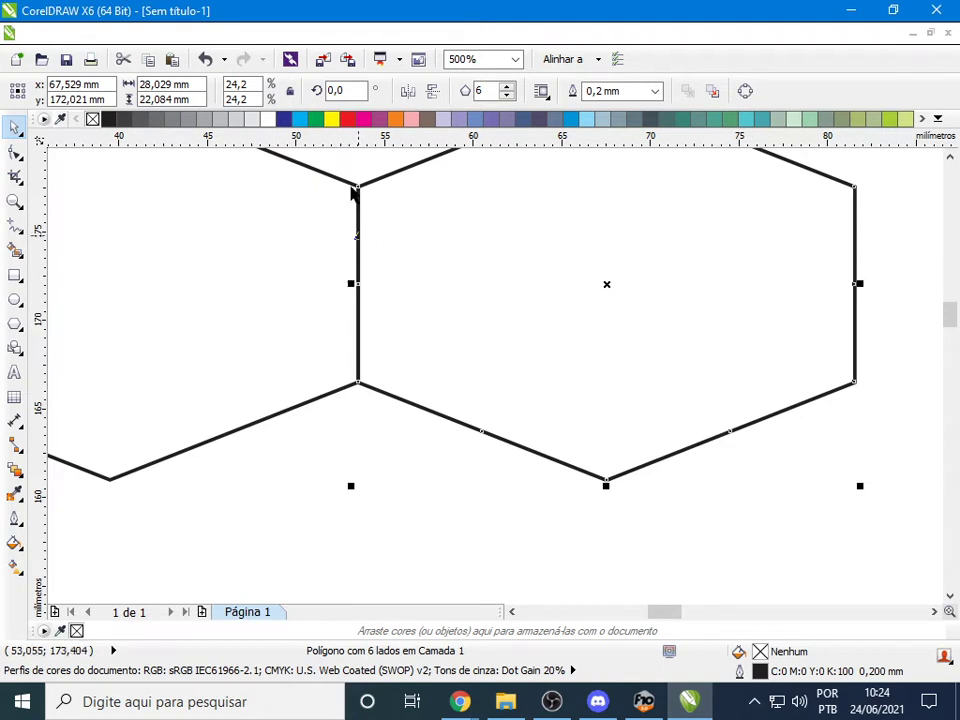
Duplicate the pair of joined hexagons to the right and repeat the copy until the row has eight adjoining hexagons
scroll(342, 248, down, 2)
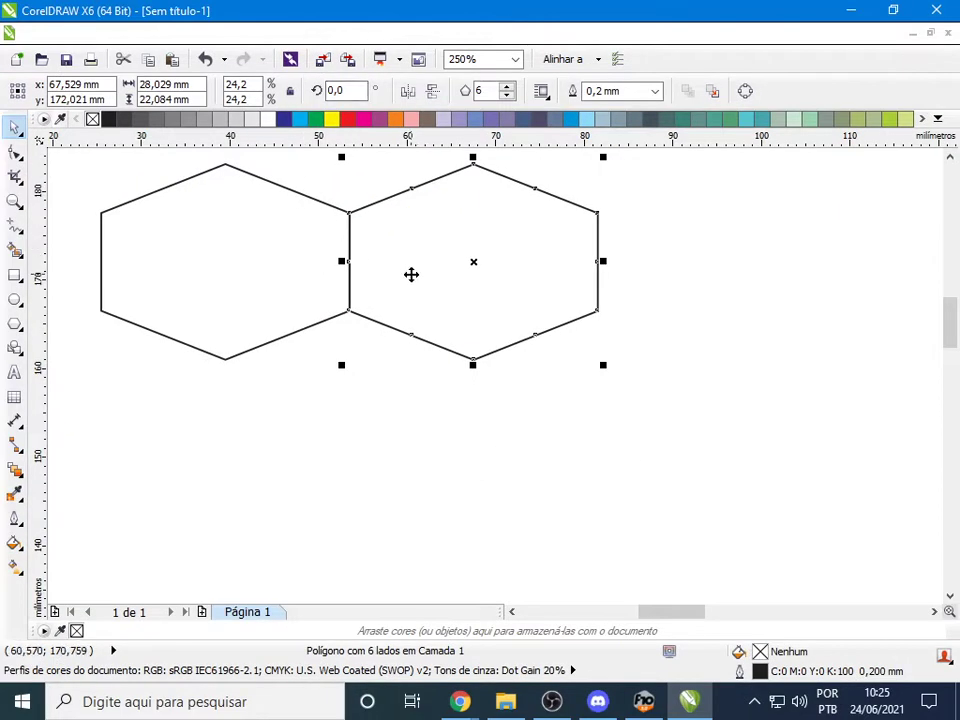
scroll(411, 274, down, 2)
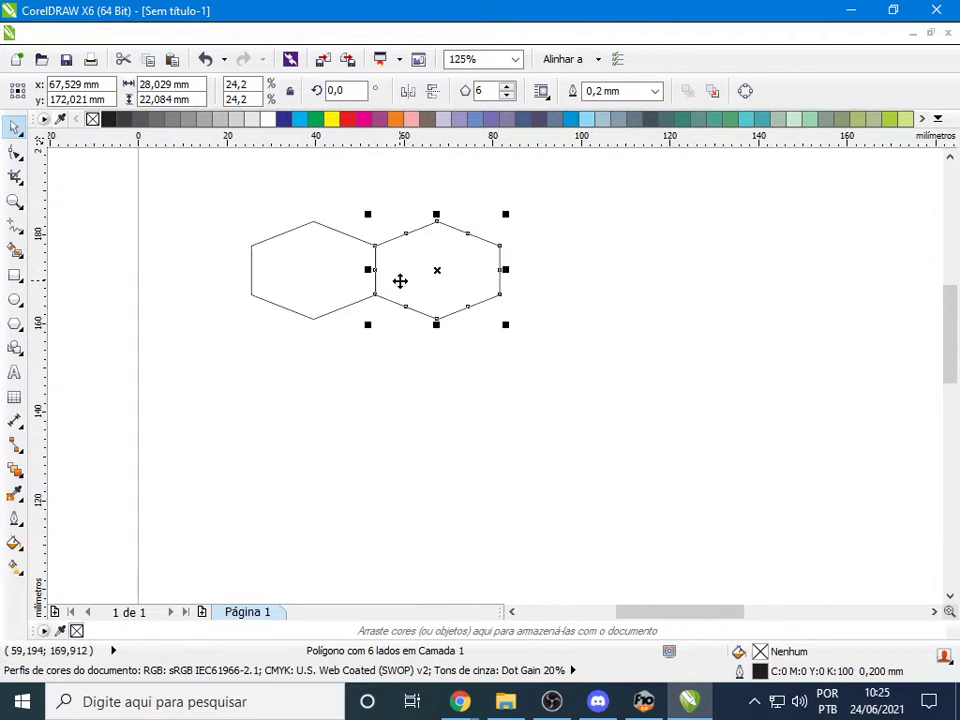
drag(292, 218, 542, 346)
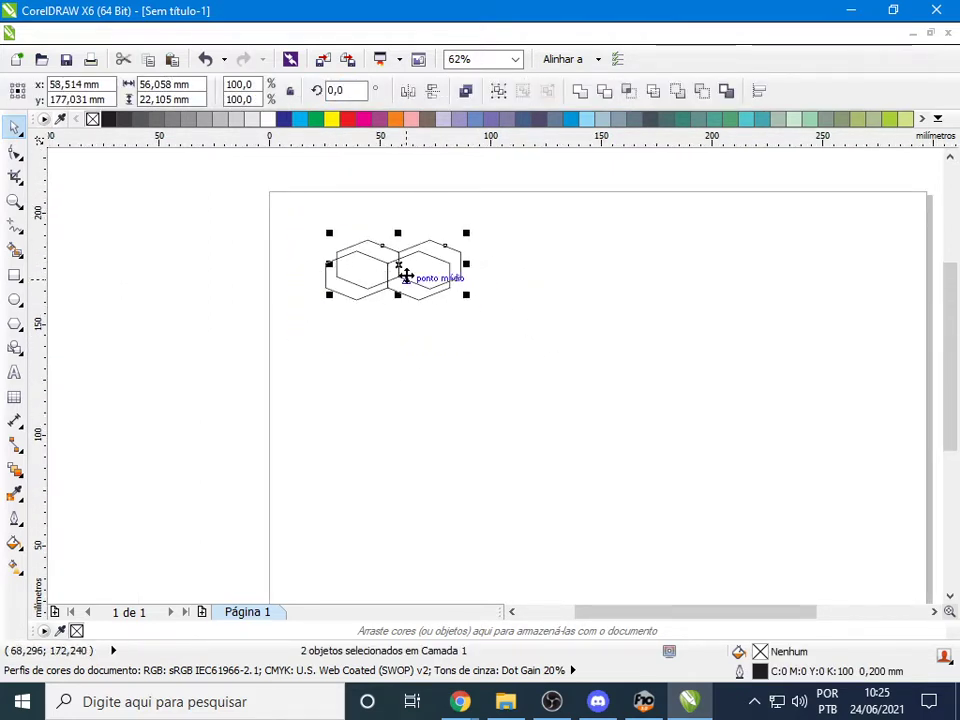
drag(401, 268, 509, 281)
key(ctrl+r)
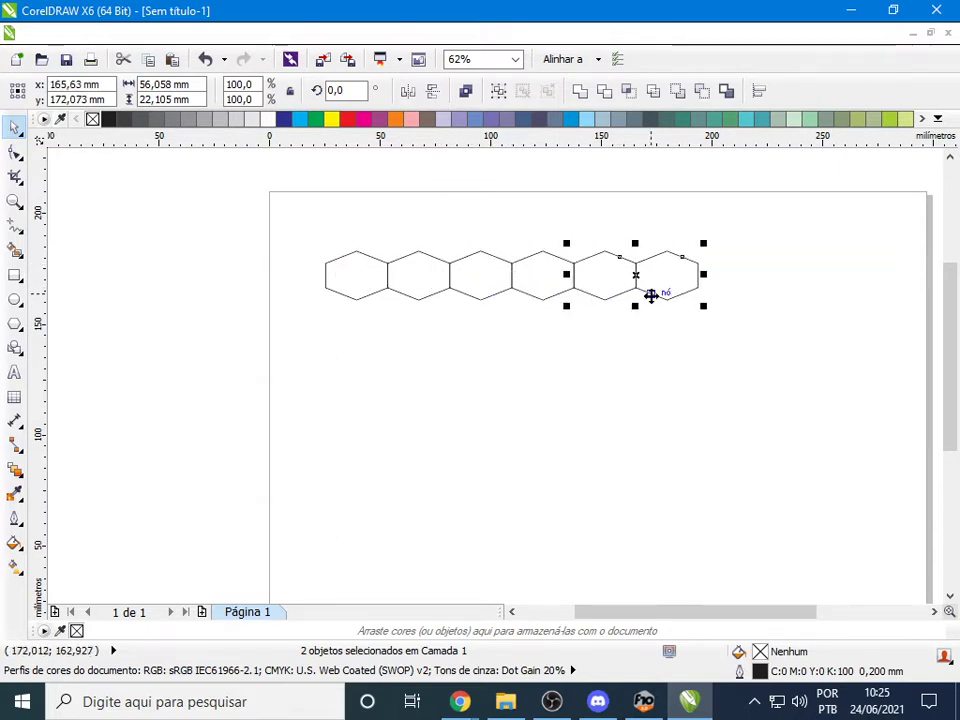
key(ctrl+r)
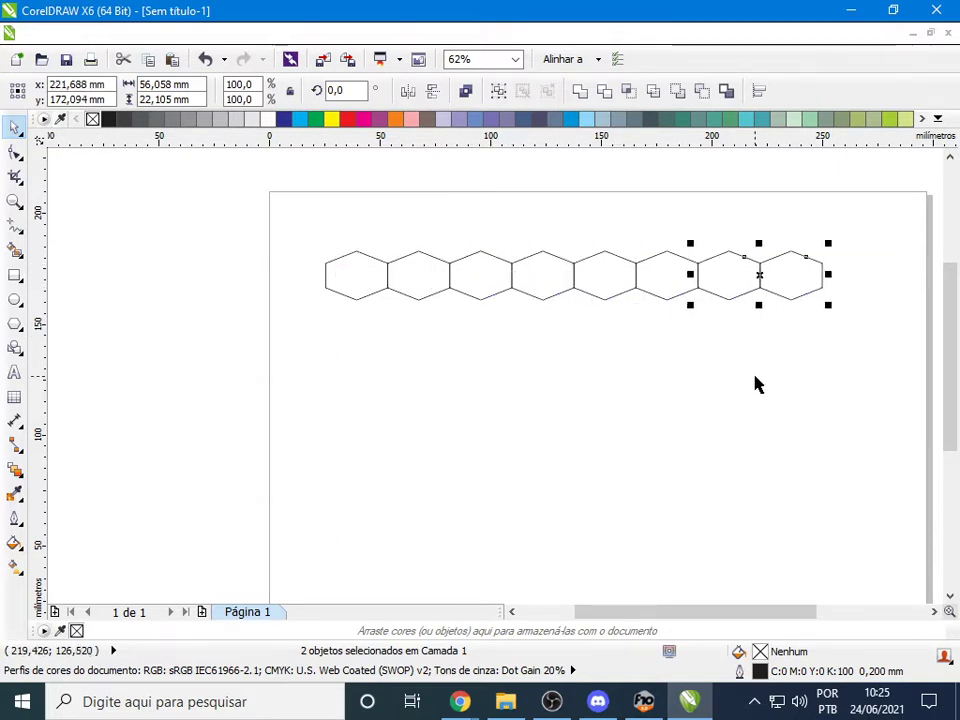
click(743, 408)
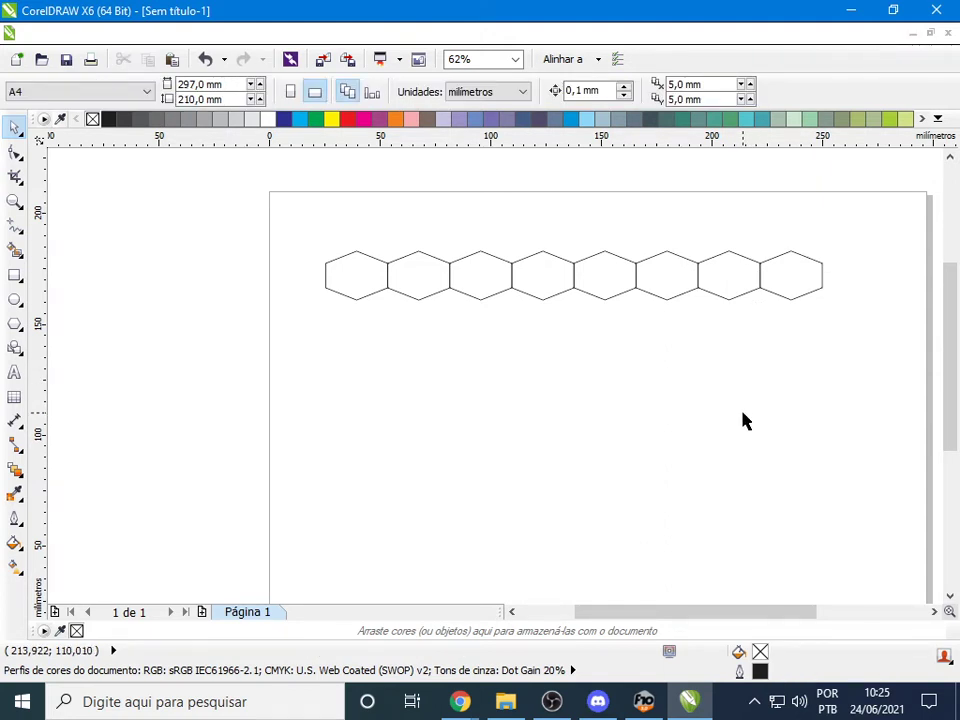
Fill the first, fourth and seventh hexagons of the row with black, leaving the others unfilled
click(372, 277)
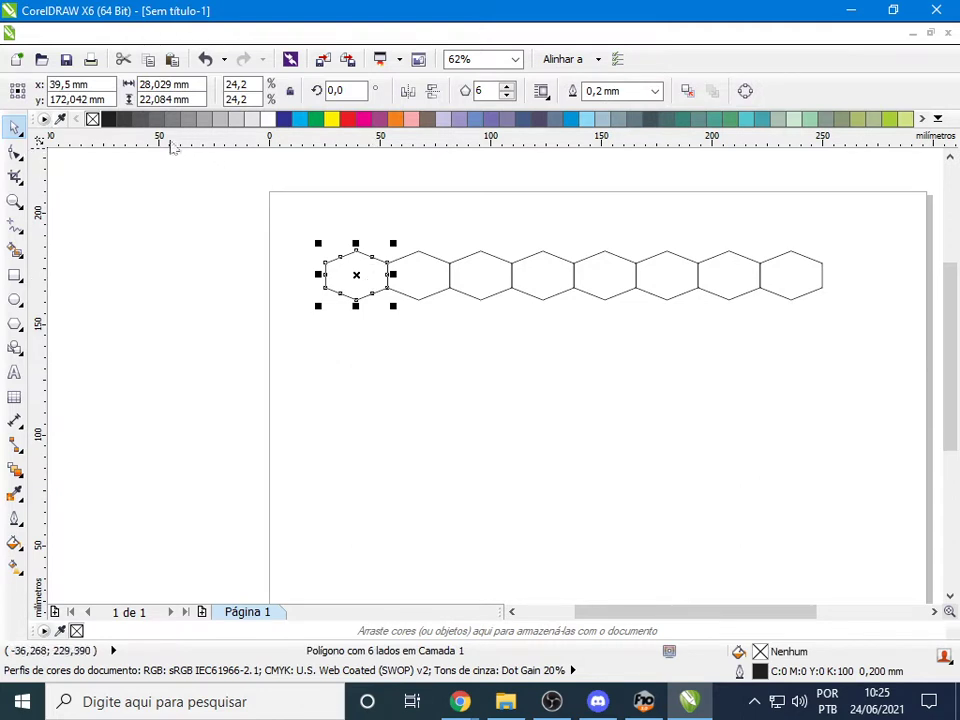
click(108, 119)
click(443, 299)
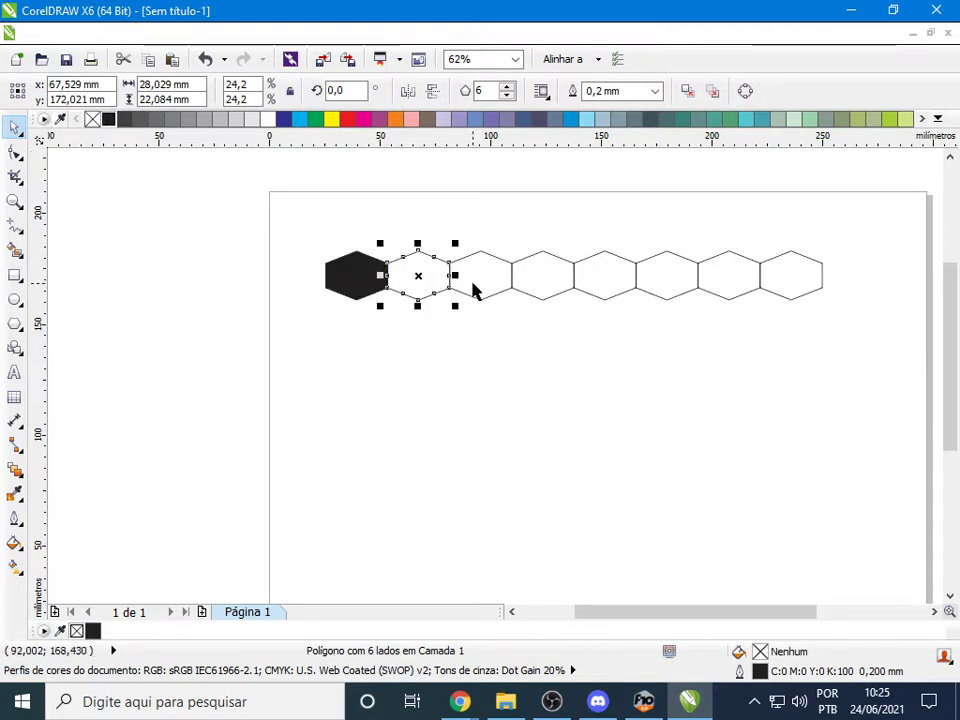
drag(474, 289, 564, 283)
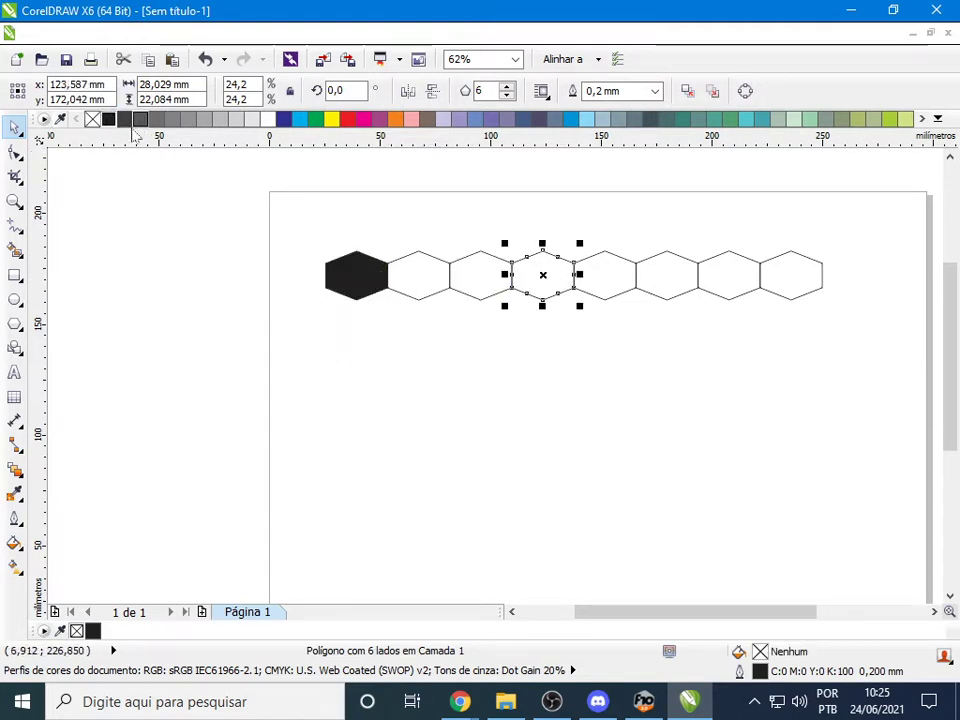
click(108, 119)
click(611, 281)
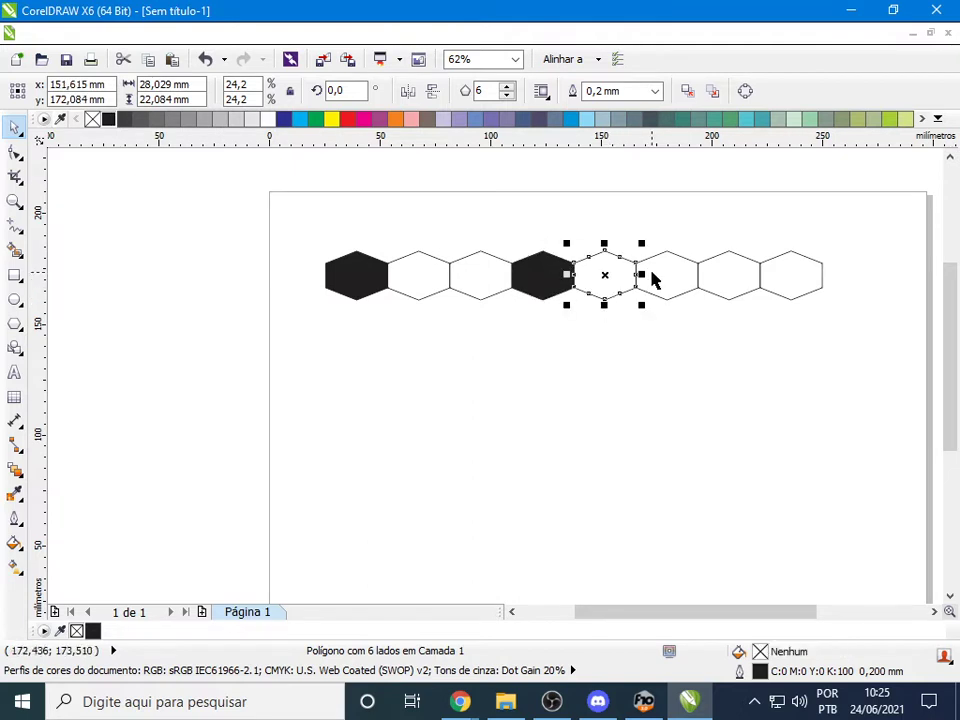
click(655, 280)
click(735, 285)
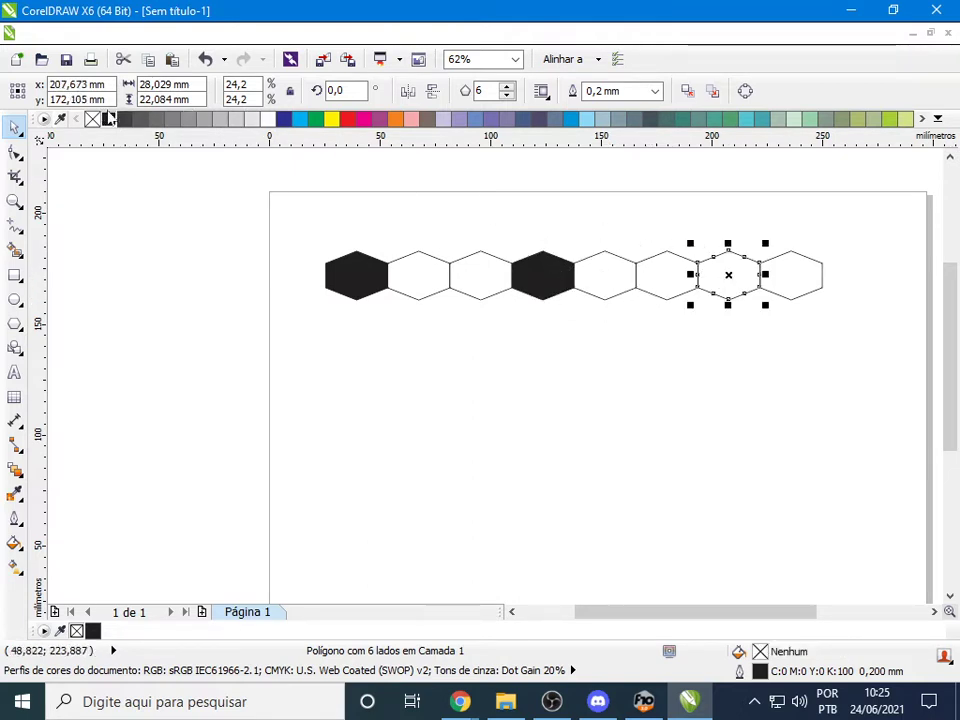
click(108, 119)
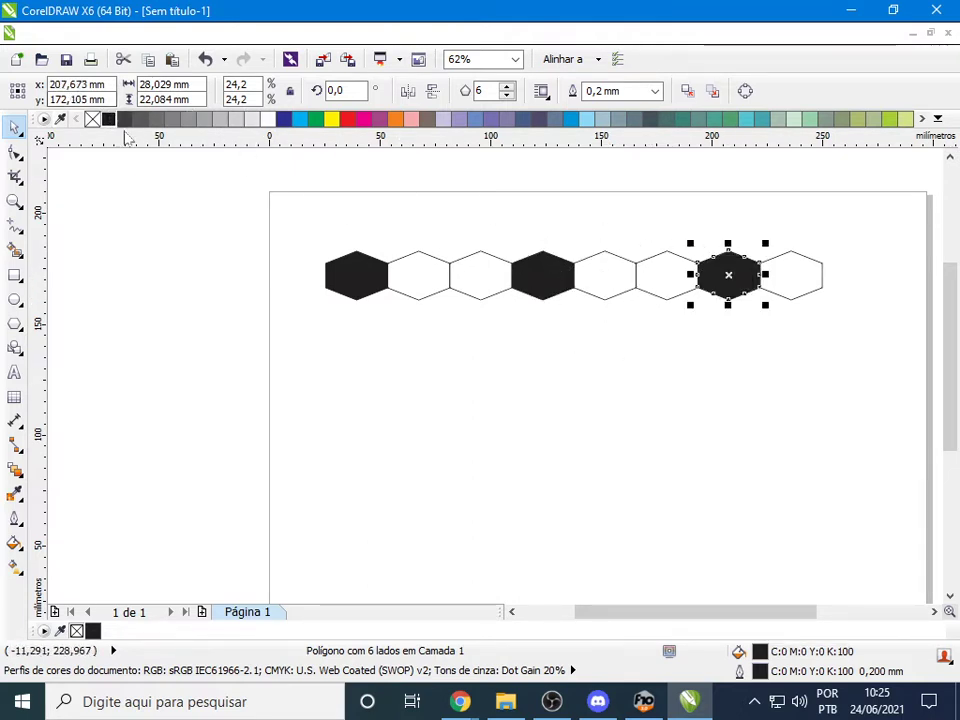
click(708, 437)
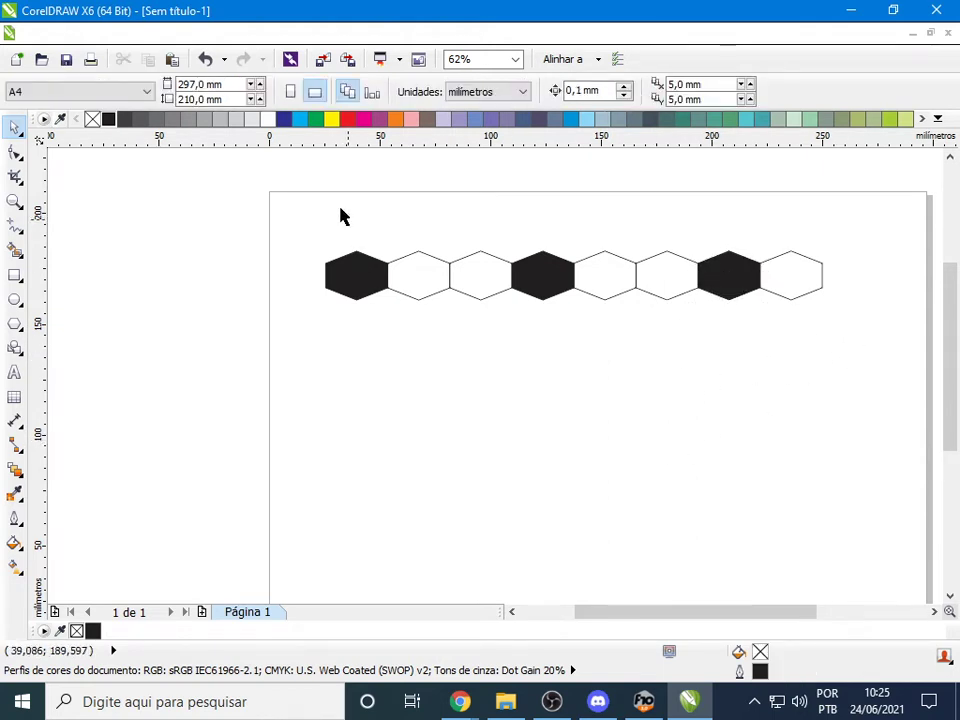
Select all eight hexagons in the row and group them into one object
drag(289, 197, 857, 384)
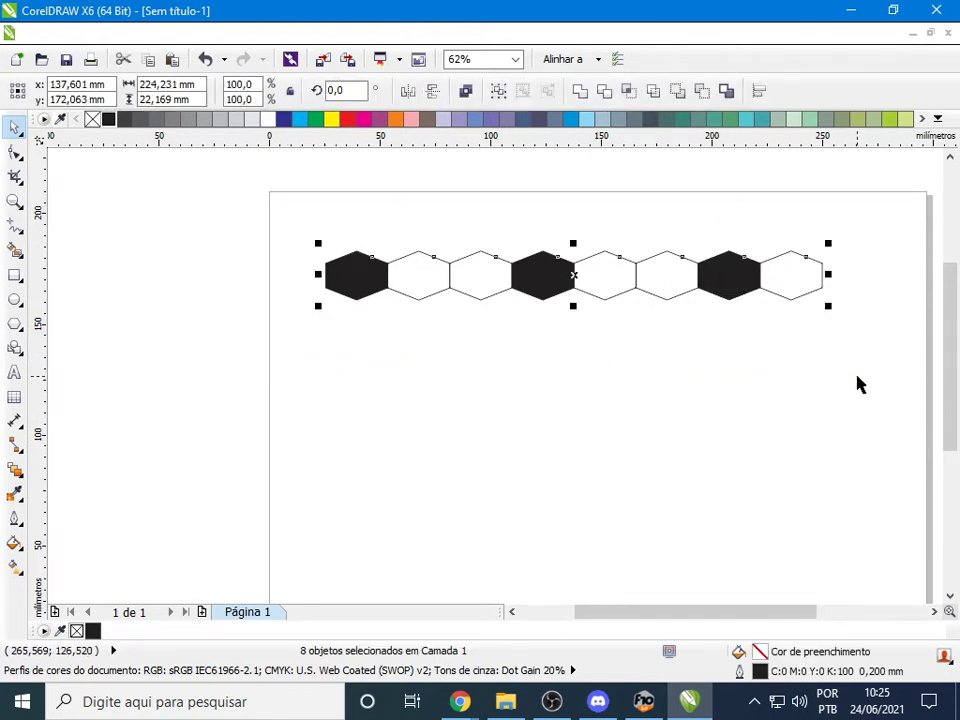
click(424, 375)
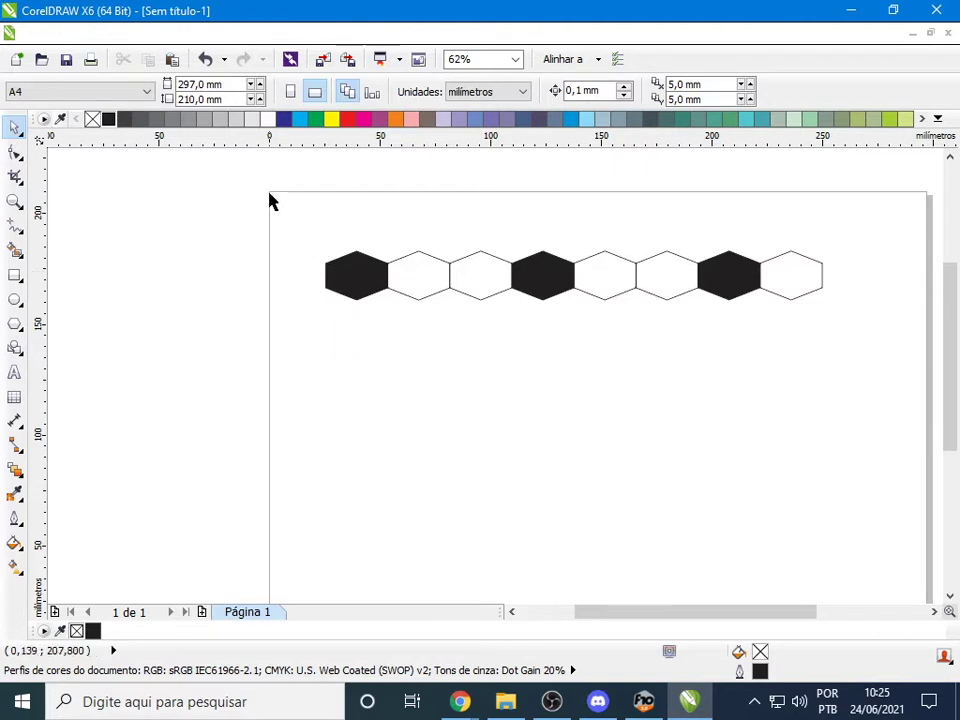
drag(268, 185, 860, 392)
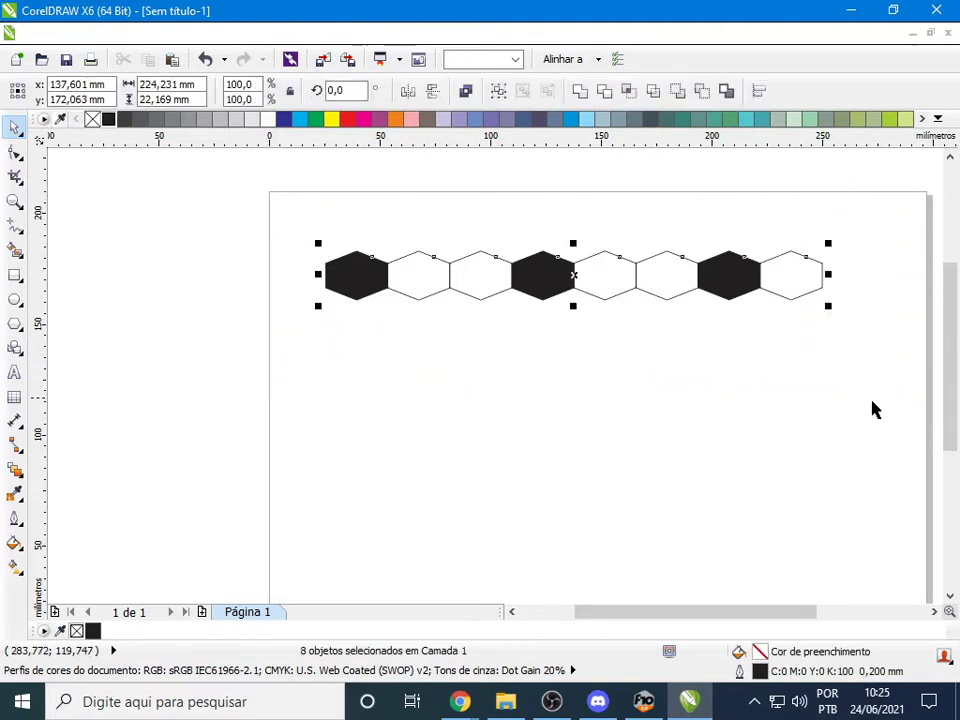
click(278, 263)
drag(282, 235, 842, 401)
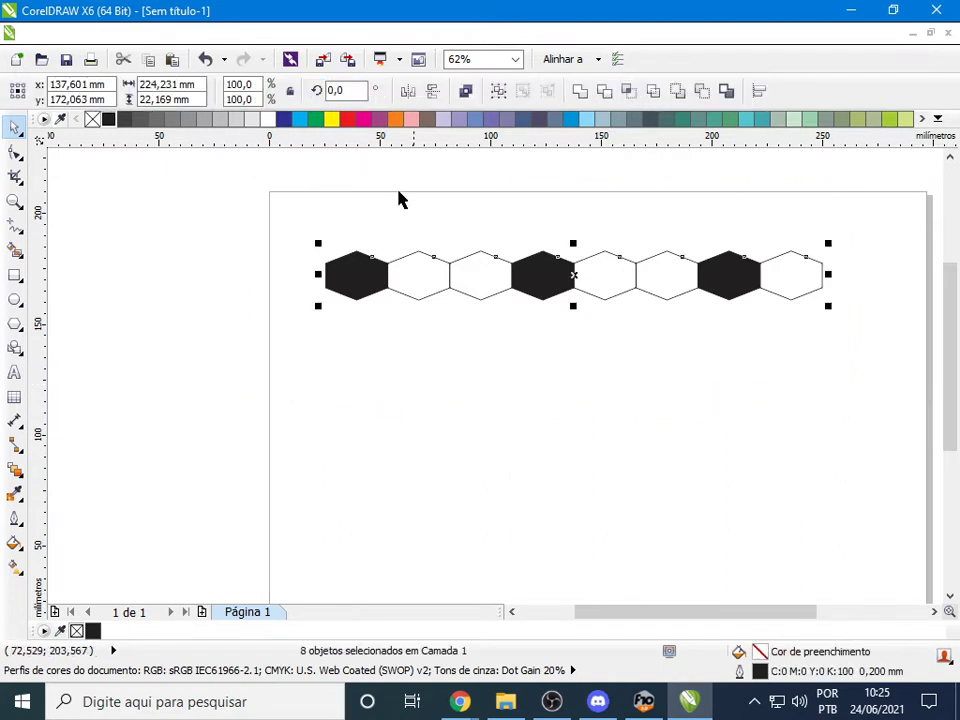
drag(270, 176, 836, 394)
click(272, 176)
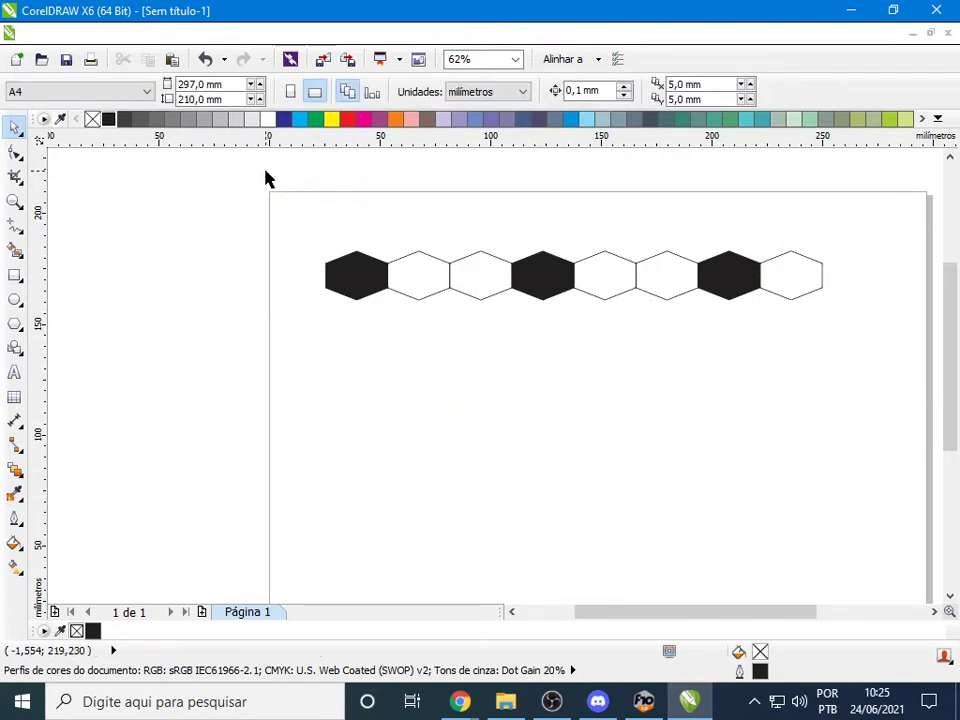
drag(266, 173, 868, 428)
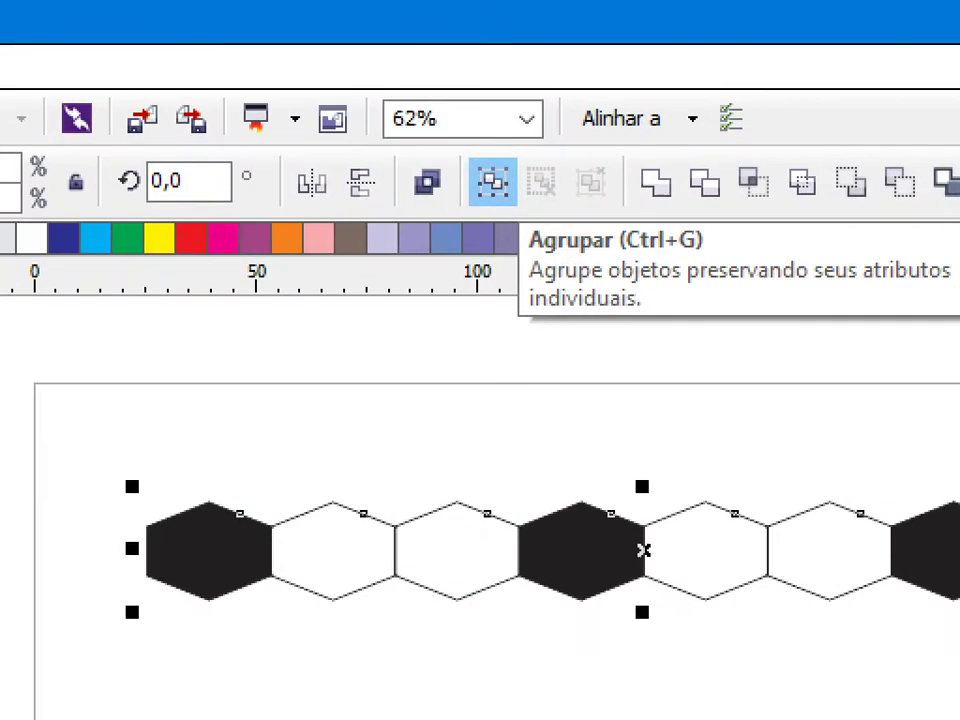
click(499, 91)
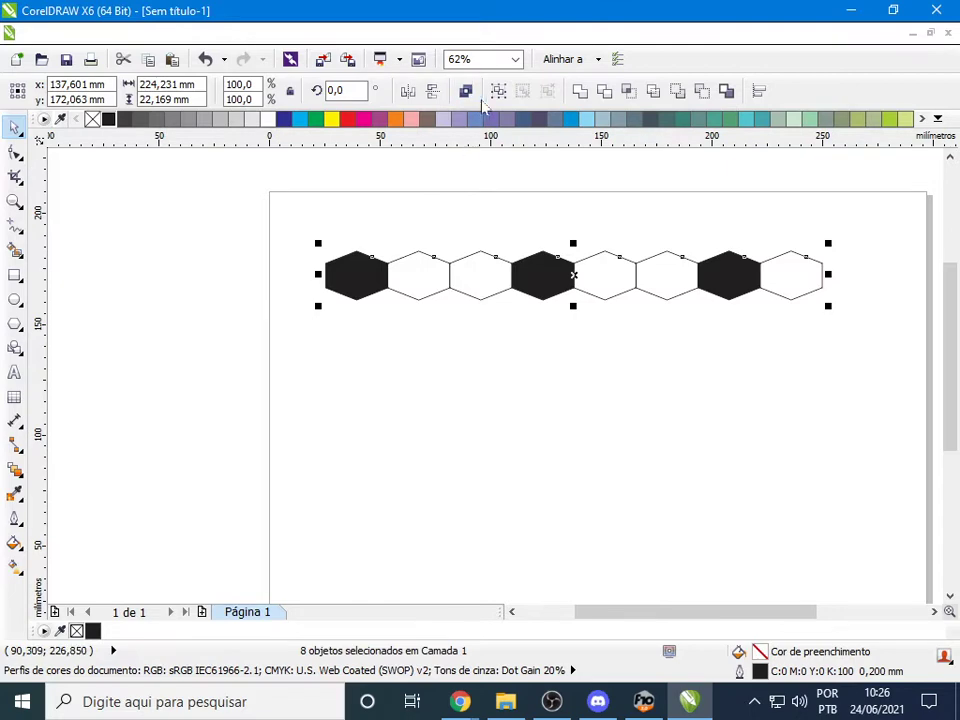
click(498, 91)
click(633, 367)
Move the grouped hexagon row up and to the left, close to the page's upper-left corner
drag(603, 296, 620, 325)
click(620, 325)
mouse_move(634, 272)
mouse_down()
mouse_move(703, 334)
mouse_move(664, 386)
mouse_move(618, 280)
mouse_up()
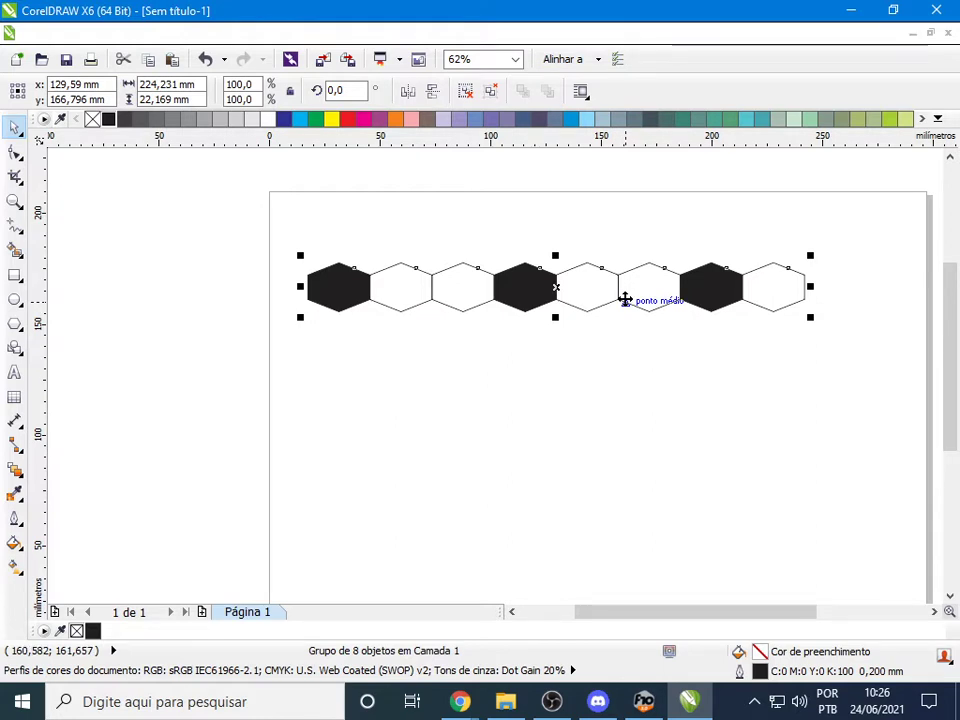
drag(622, 300, 603, 252)
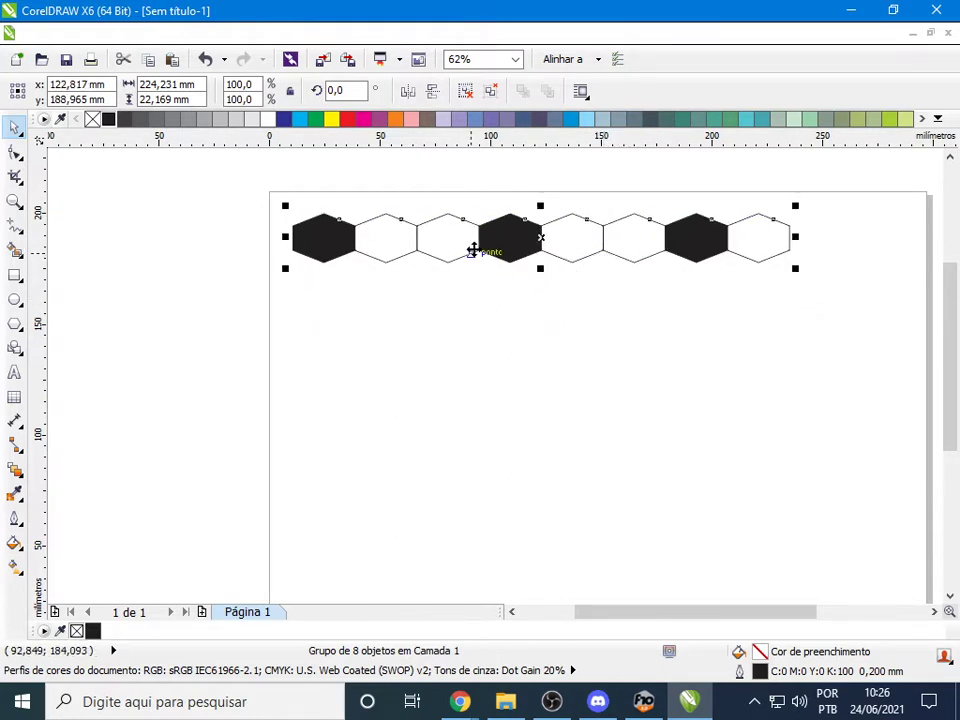
Duplicate the row and fit the copy beneath the original, shifted one and a half hexagons left so the edges interlock
drag(473, 250, 575, 363)
drag(553, 311, 448, 274)
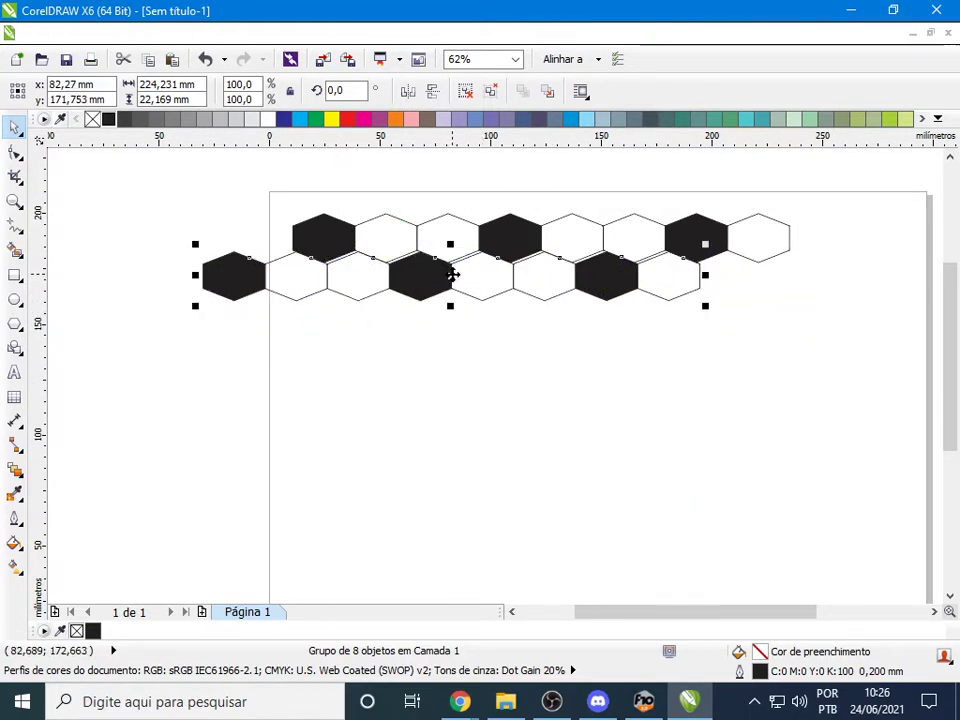
scroll(387, 216, up, 2)
scroll(390, 228, up, 2)
drag(499, 409, 493, 403)
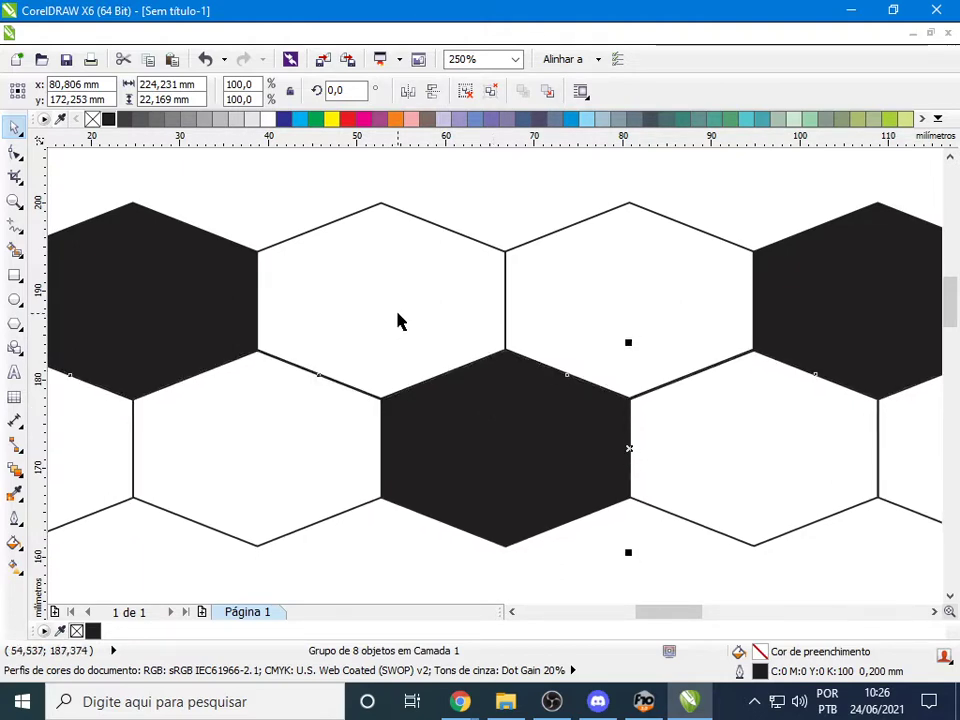
scroll(399, 320, down, 3)
click(538, 431)
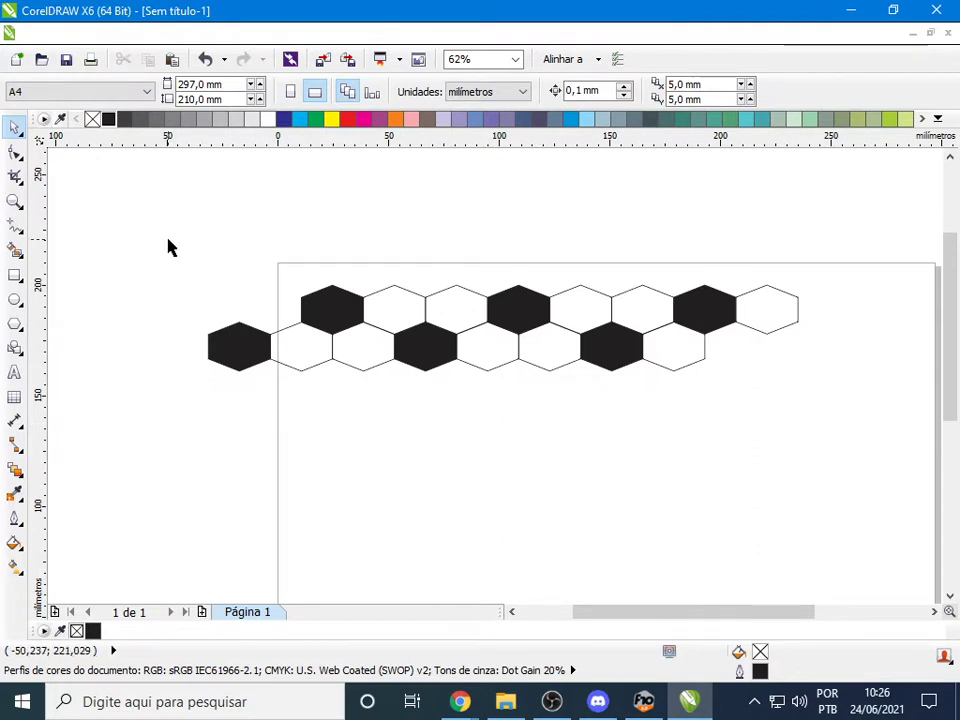
Duplicate the second row, align the copy horizontally with the first row, and nudge it up until it interlocks beneath the second row
click(283, 343)
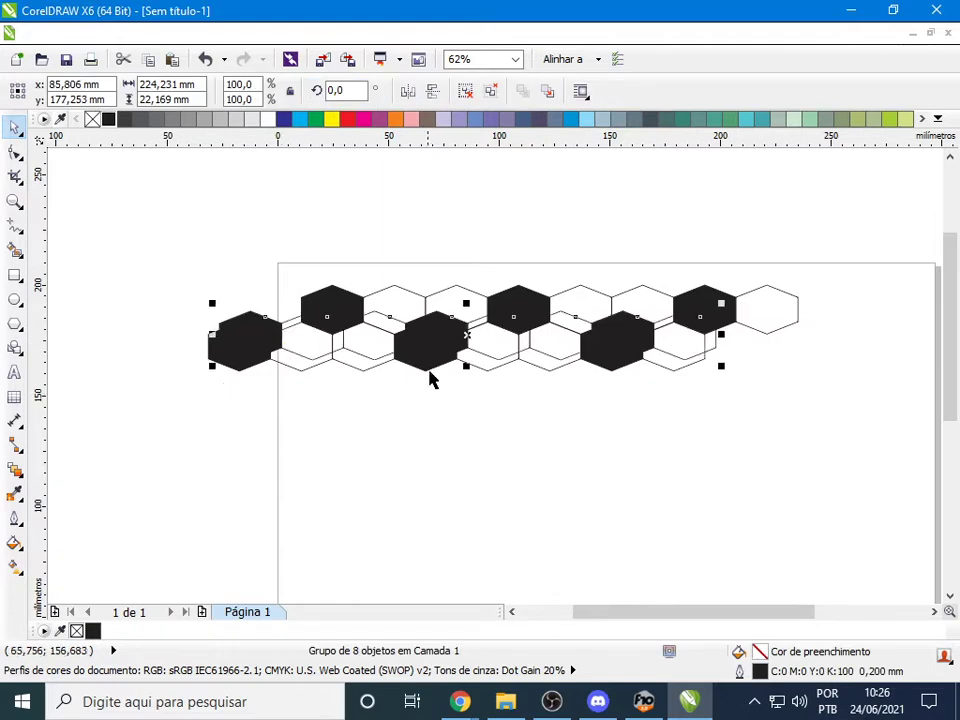
drag(444, 354, 536, 416)
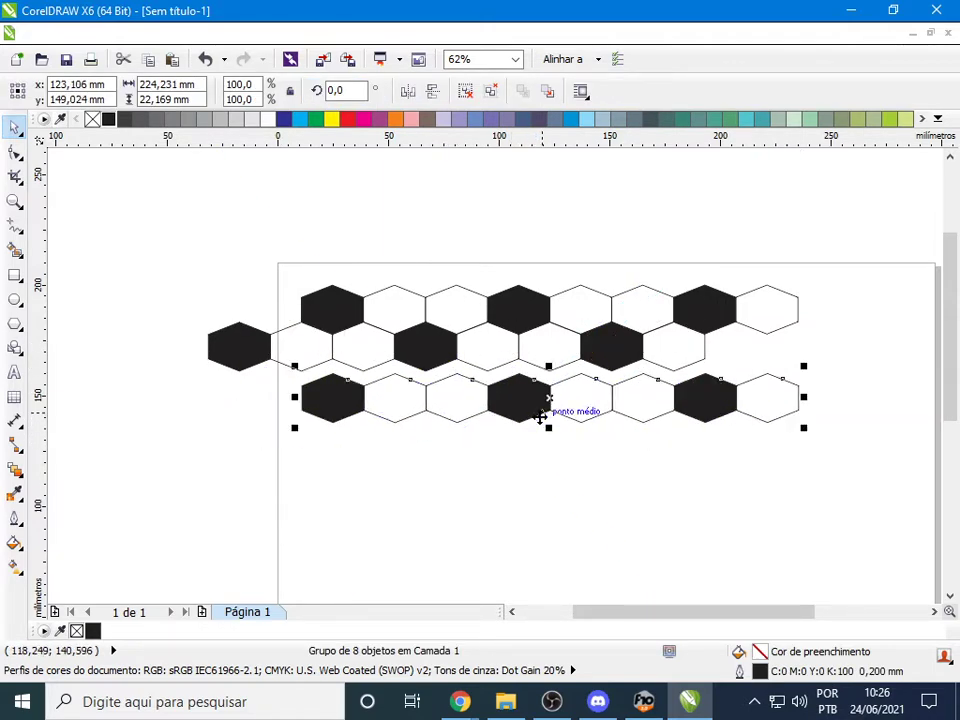
scroll(540, 407, up, 2)
scroll(543, 361, up, 2)
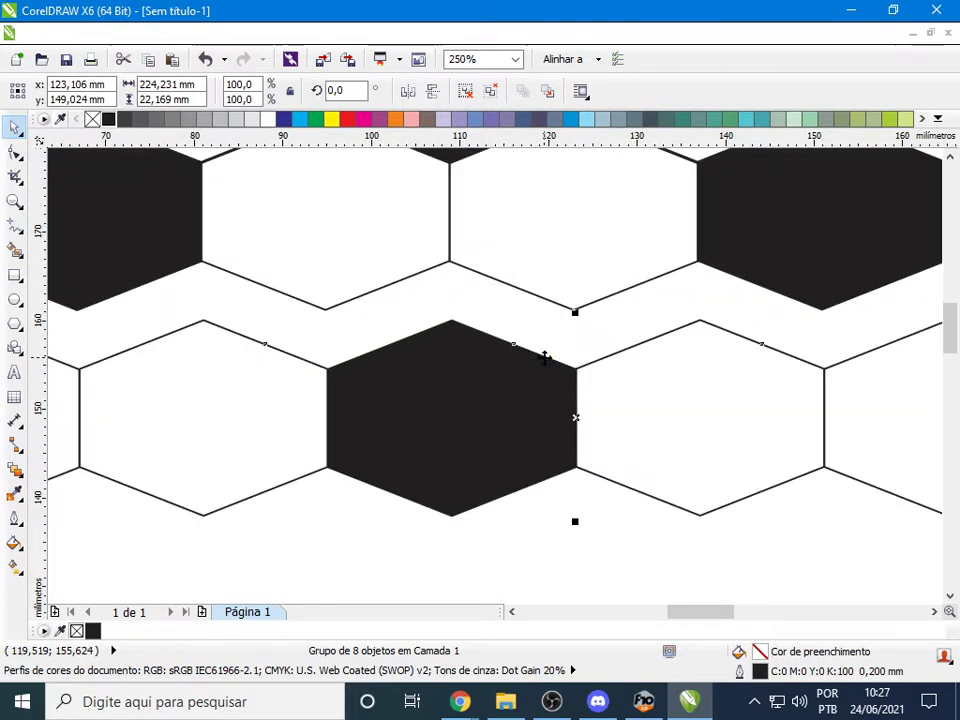
key(Up)
key(Up)
key(Up)
key(Up)
key(Up)
key(Up)
key(Up)
key(Up)
key(Up)
key(Up)
key(Up)
key(Up)
key(Up)
key(Up)
key(Up)
key(Up)
key(Up)
key(Up)
key(Up)
key(Up)
key(Up)
key(Up)
key(Up)
key(Up)
key(Up)
key(Up)
key(Up)
key(Up)
key(Up)
key(Up)
key(Up)
key(Up)
key(Up)
key(Up)
key(Up)
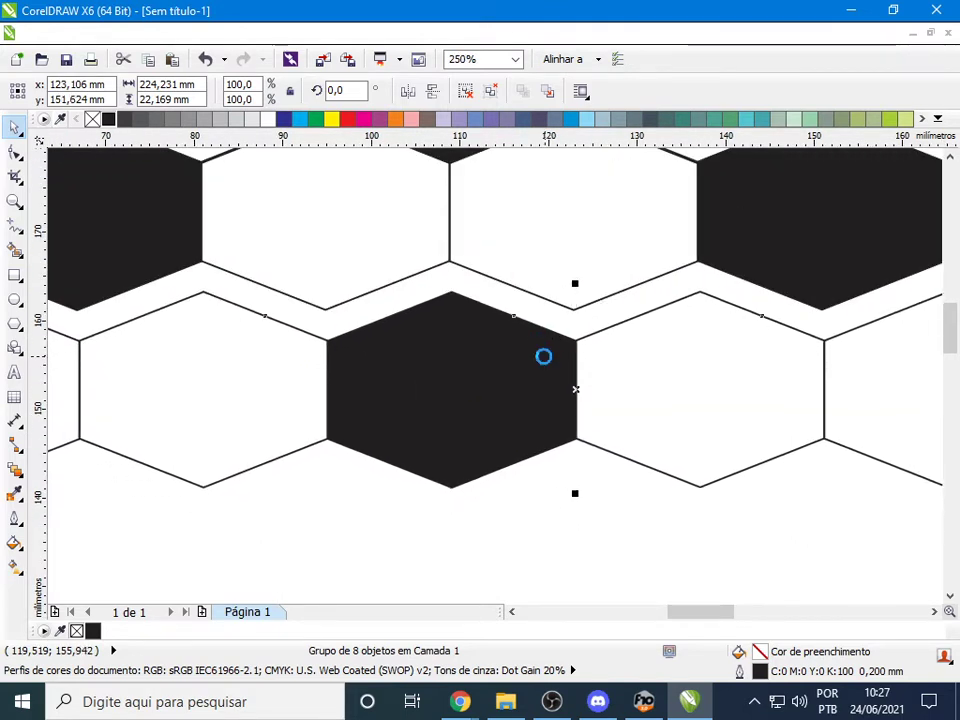
key(Up)
key(Up)
key(Up)
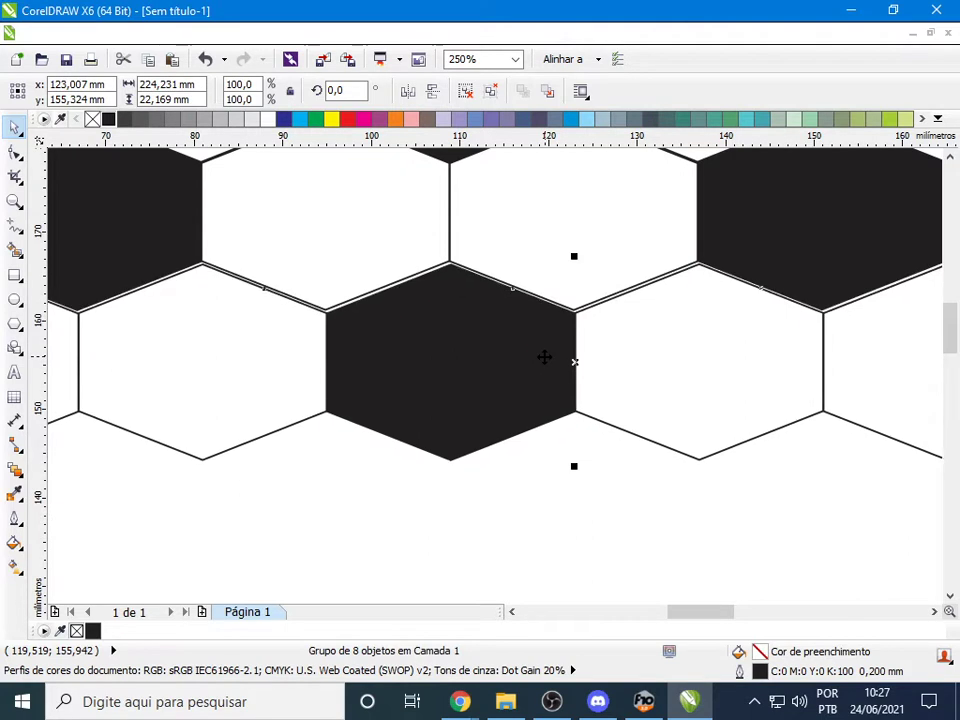
key(Left)
key(Up)
key(Left)
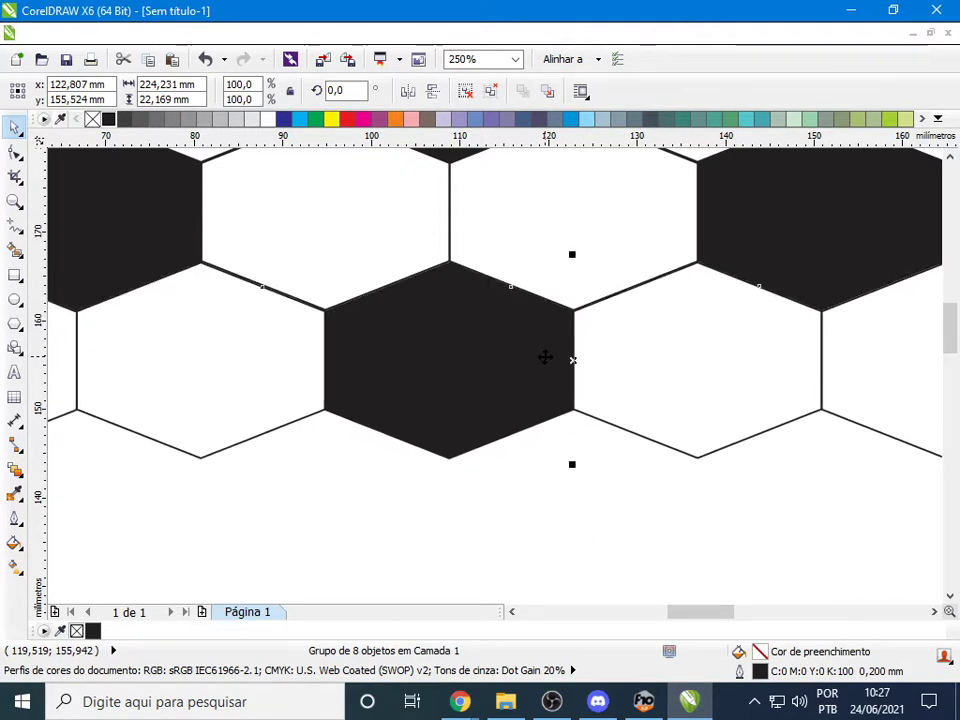
click(553, 551)
scroll(500, 386, down, 4)
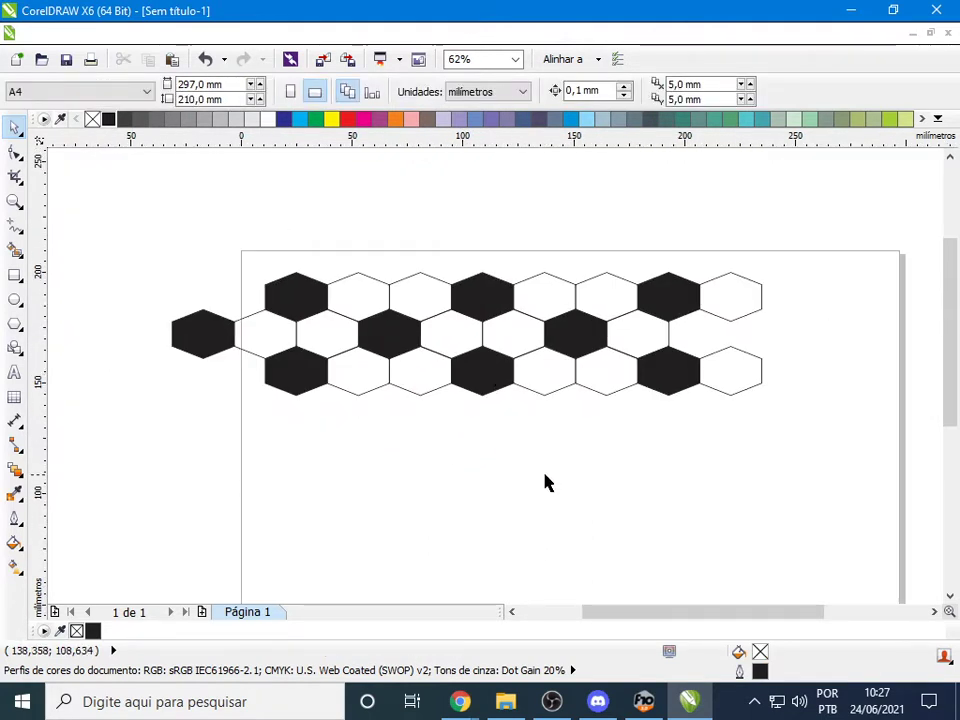
Duplicate the third hexagon row and fit the copy beneath it, shifted one and a half hexagons left to line up with the second row
click(355, 390)
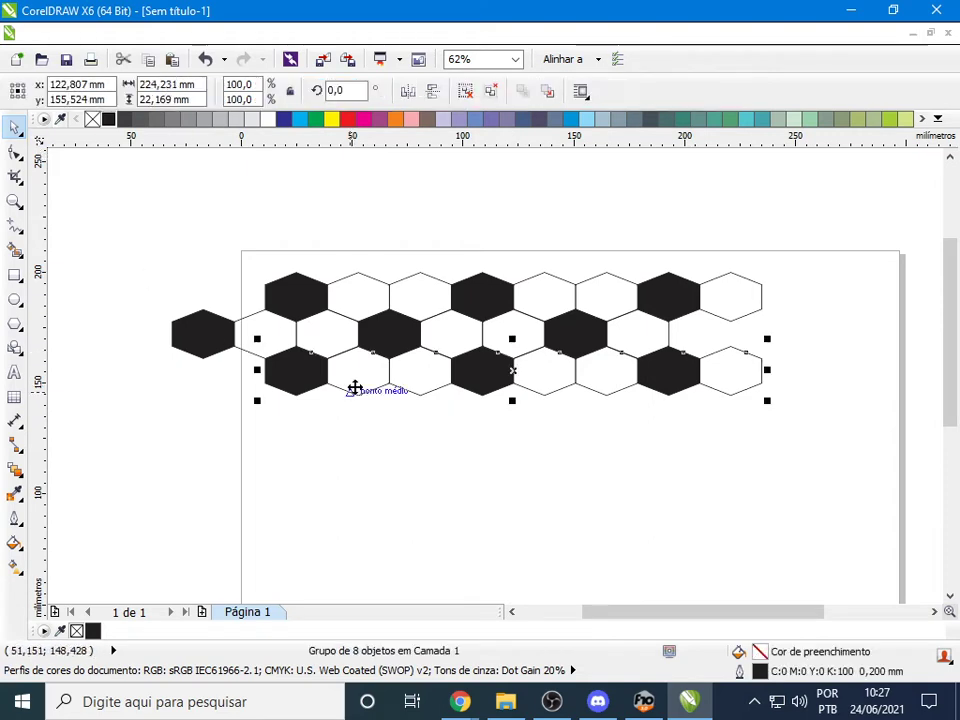
key(ctrl+d)
drag(527, 363, 416, 452)
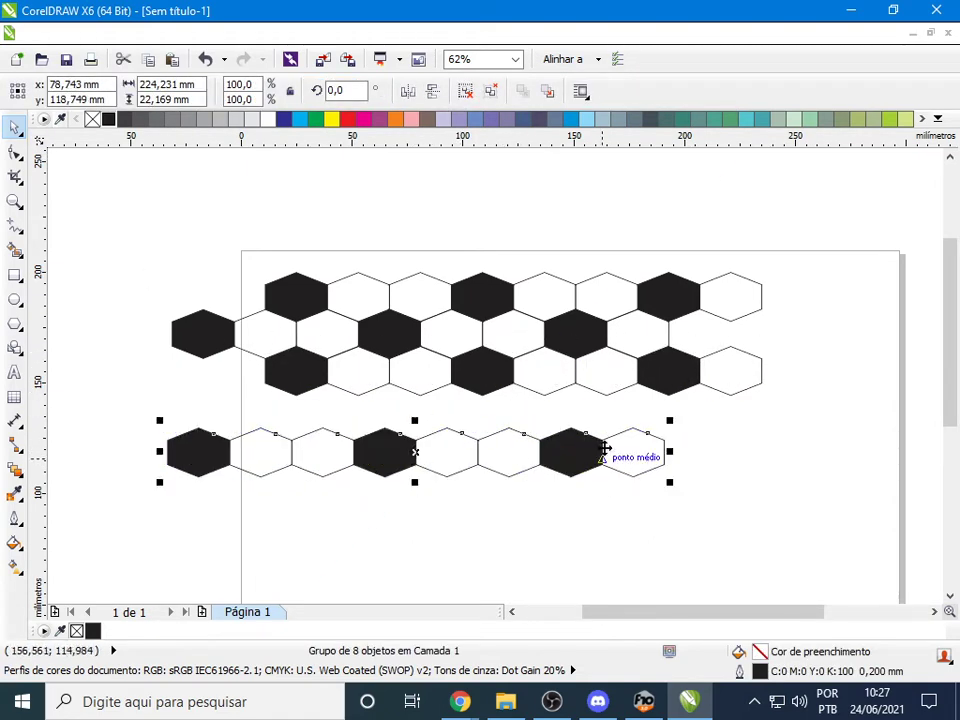
key(Up)
key(Up)
key(Up)
key(Up)
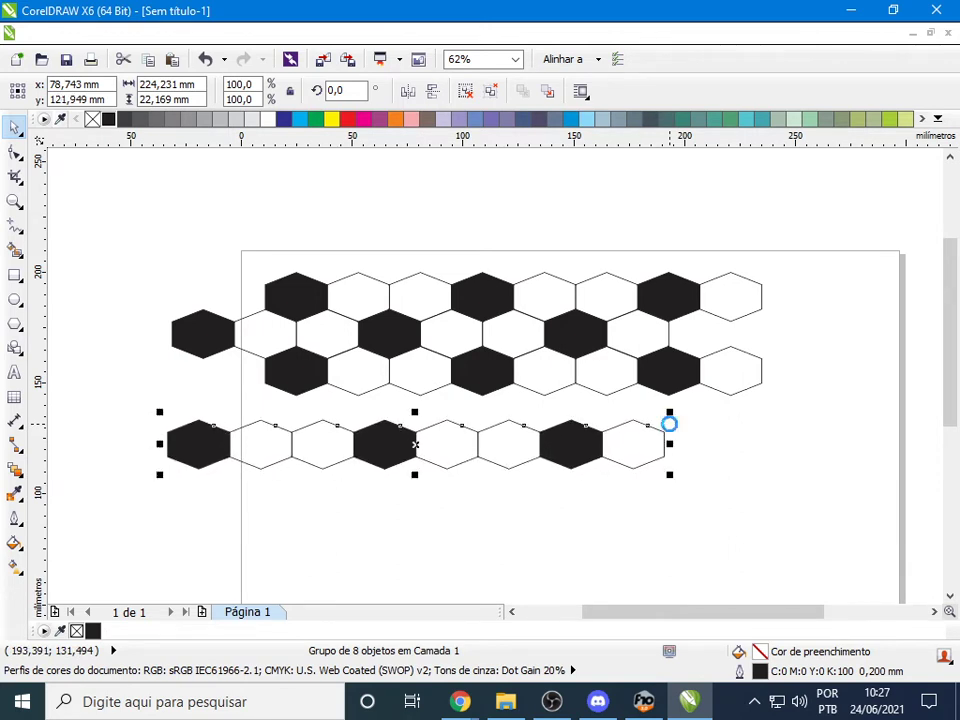
key(Up)
key(Up)
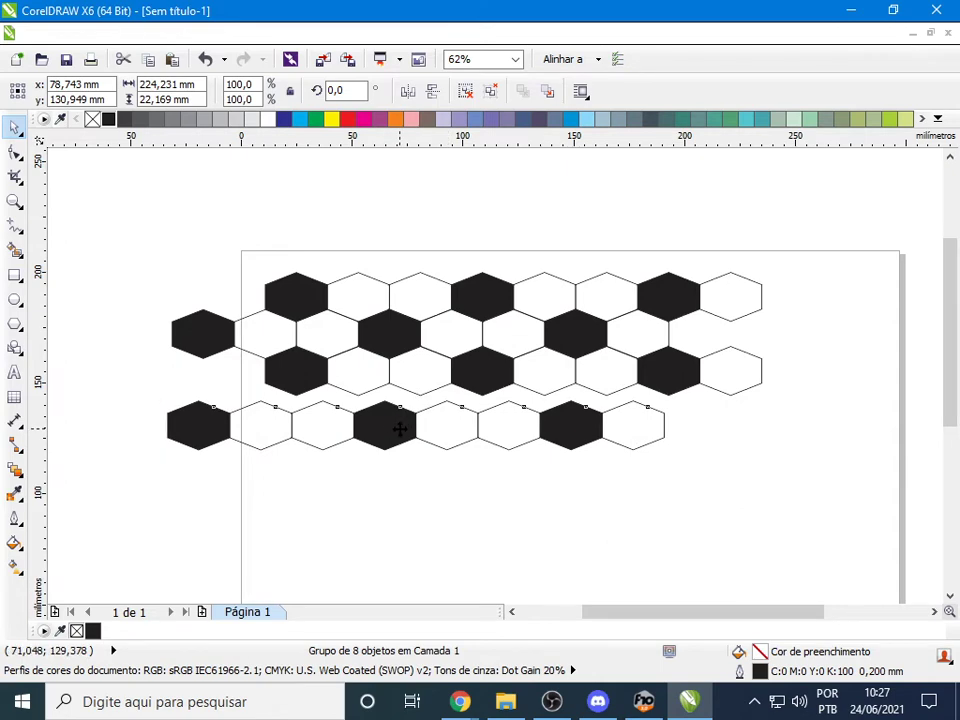
drag(396, 435, 388, 343)
scroll(398, 424, up, 4)
scroll(369, 311, down, 4)
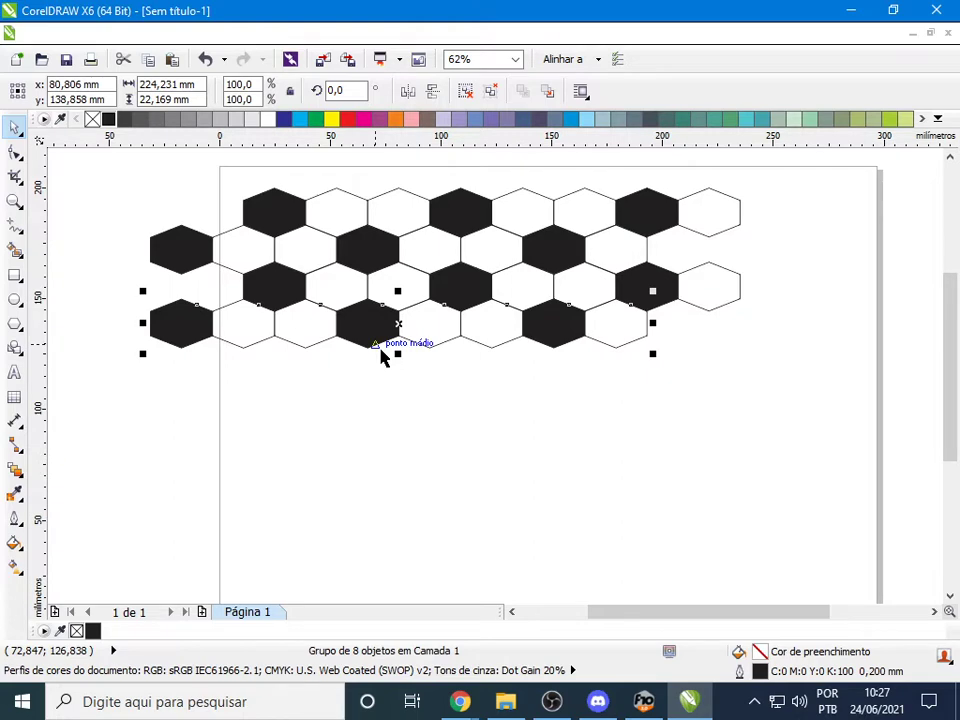
Duplicate the fourth row, align the copy horizontally with the first row, and nudge it up until it interlocks beneath the fourth row
click(386, 403)
drag(320, 330, 476, 341)
scroll(475, 341, up, 2)
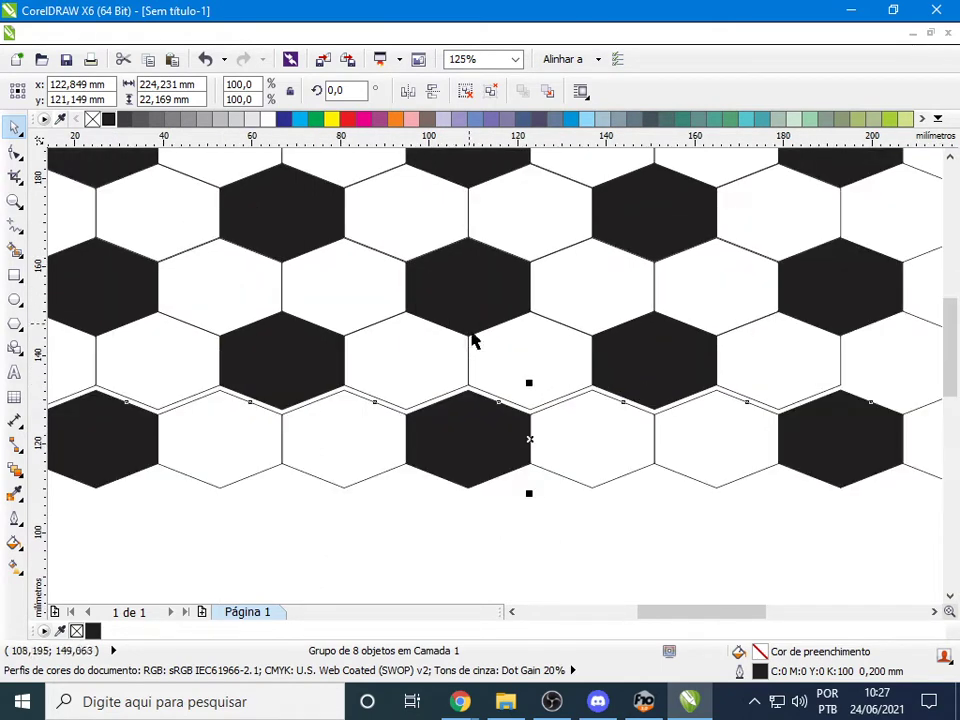
scroll(475, 341, up, 2)
key(Up)
key(Up)
key(Up)
key(Up)
key(Up)
key(Up)
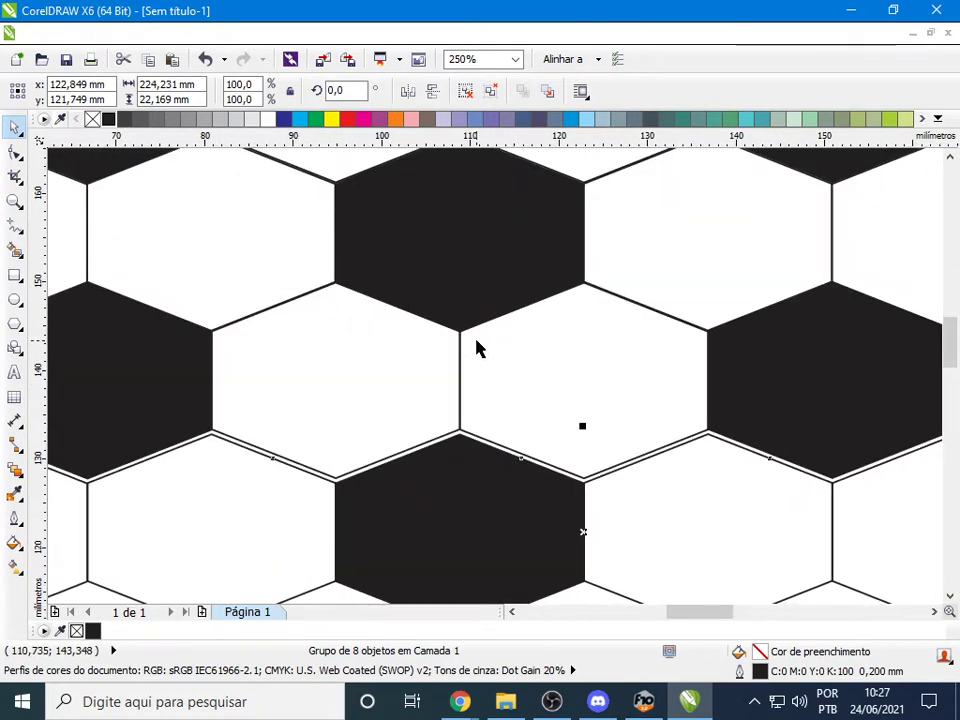
key(Up)
key(Up)
key(Up)
key(Up)
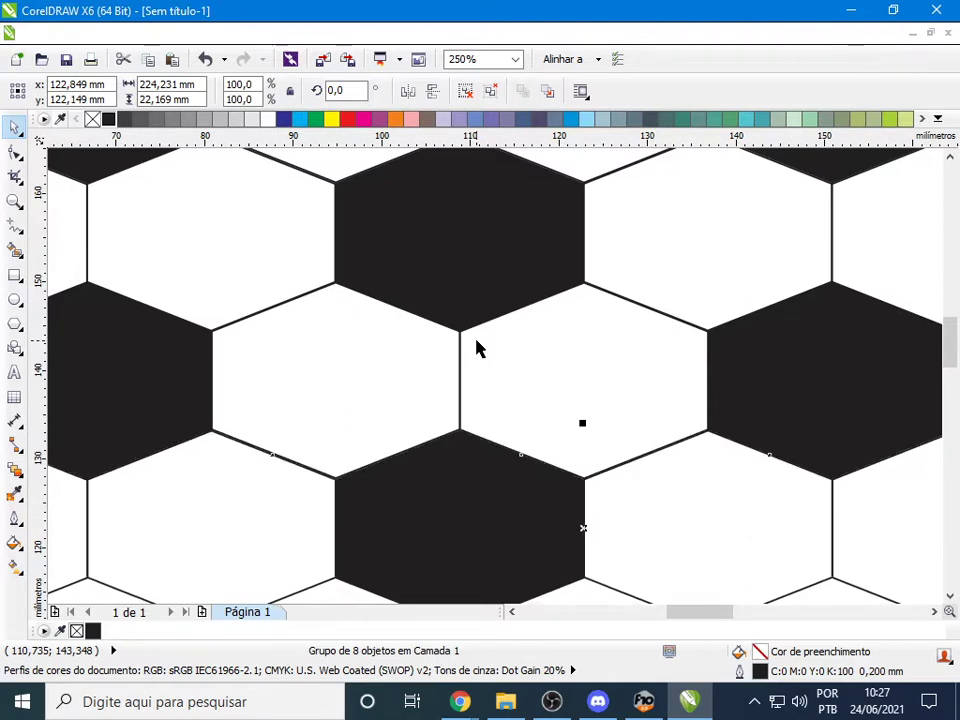
scroll(476, 347, down, 2)
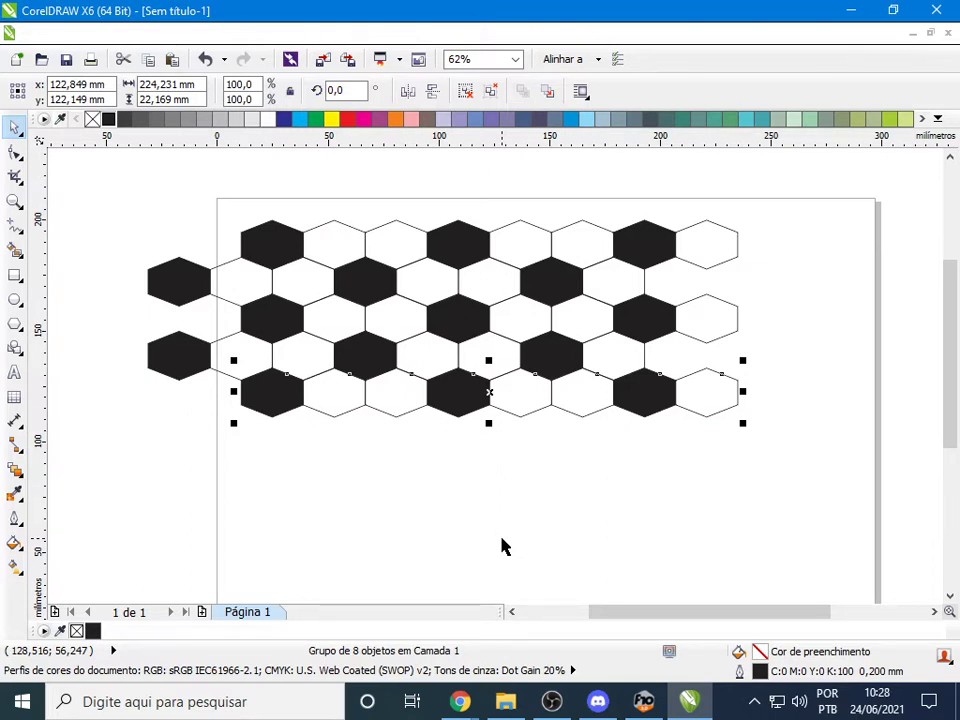
Duplicate the fifth row and snap the copy beneath it, aligned horizontally with the second and fourth rows, leaving nothing selected
key(ctrl+d)
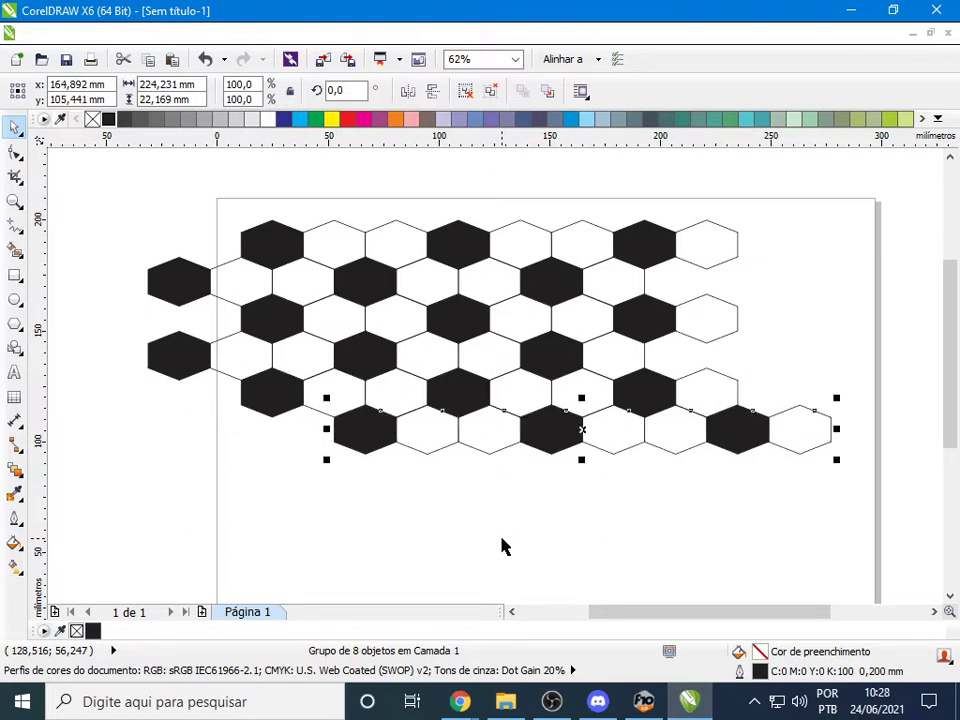
drag(580, 434, 317, 339)
scroll(386, 429, up, 5)
scroll(315, 341, down, 3)
scroll(315, 343, down, 2)
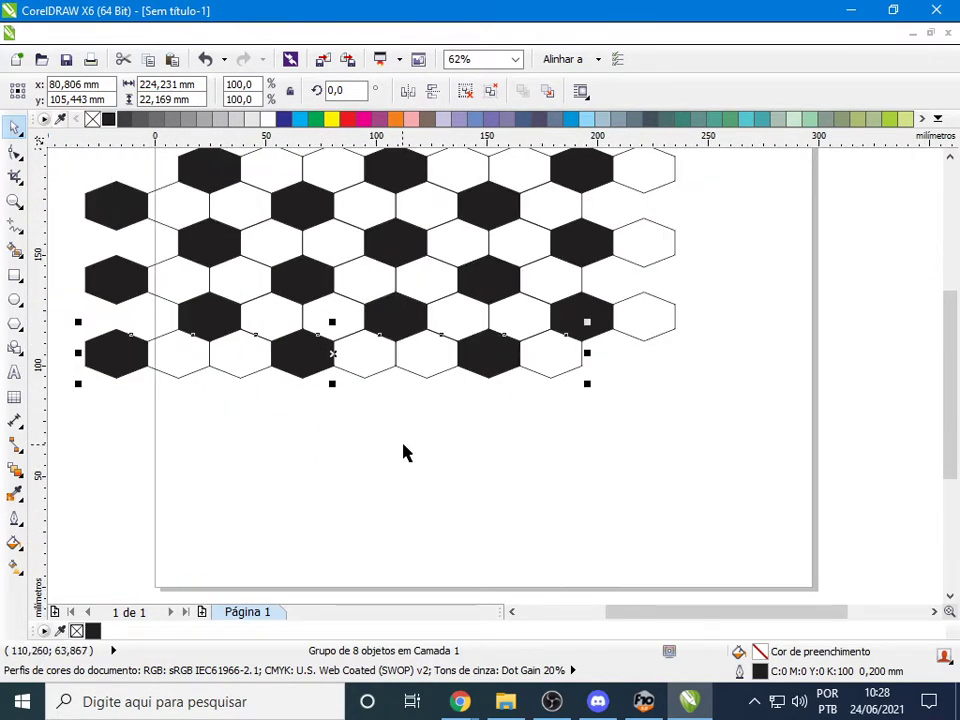
drag(793, 612, 728, 588)
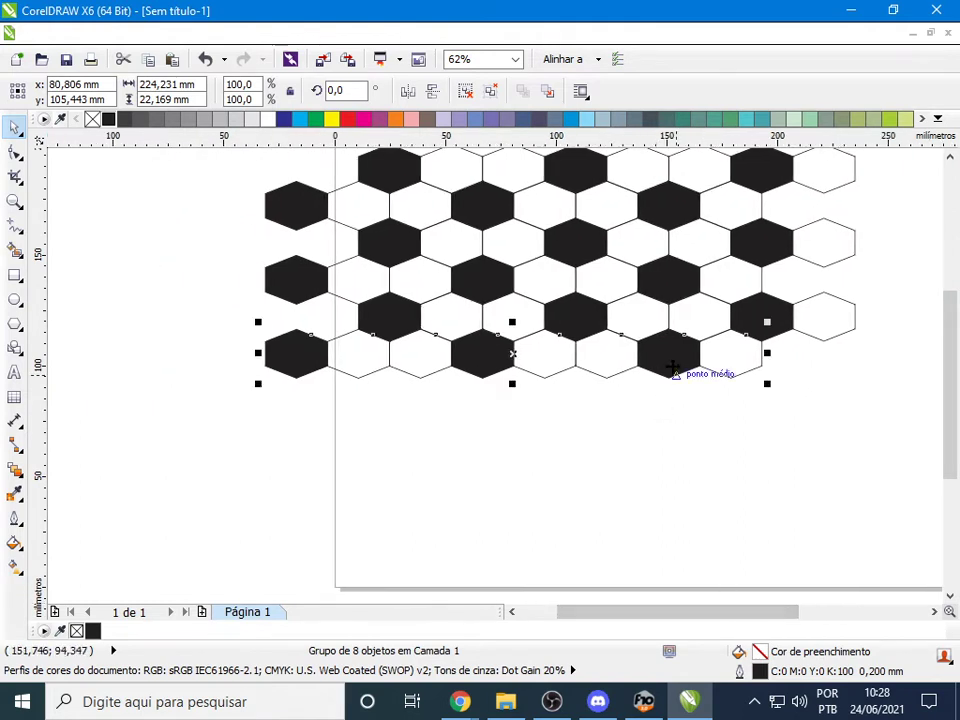
drag(951, 418, 951, 398)
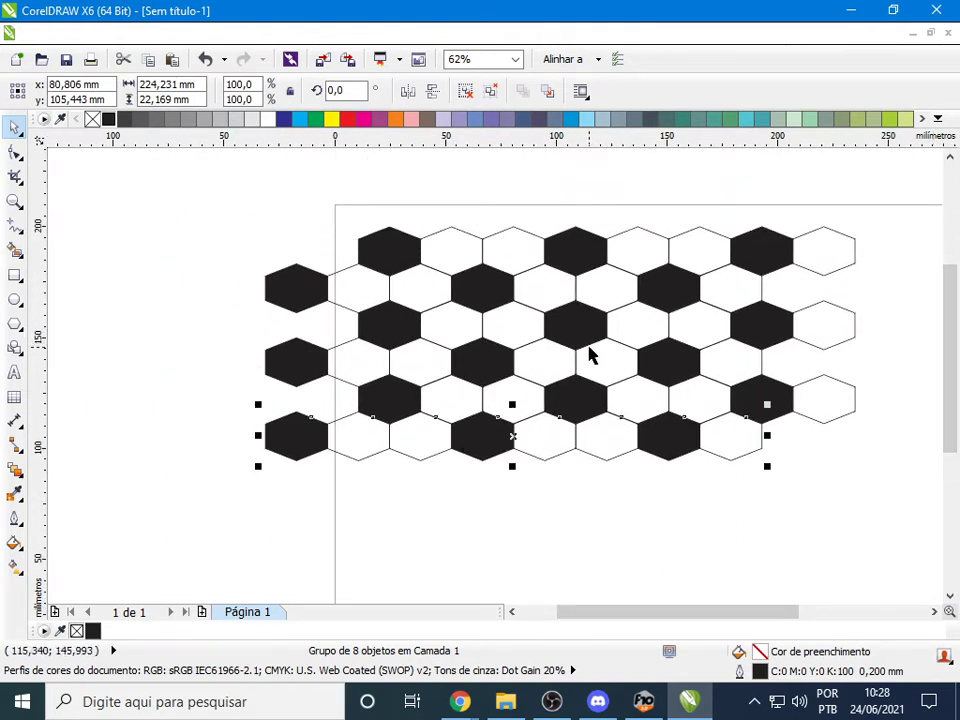
click(630, 517)
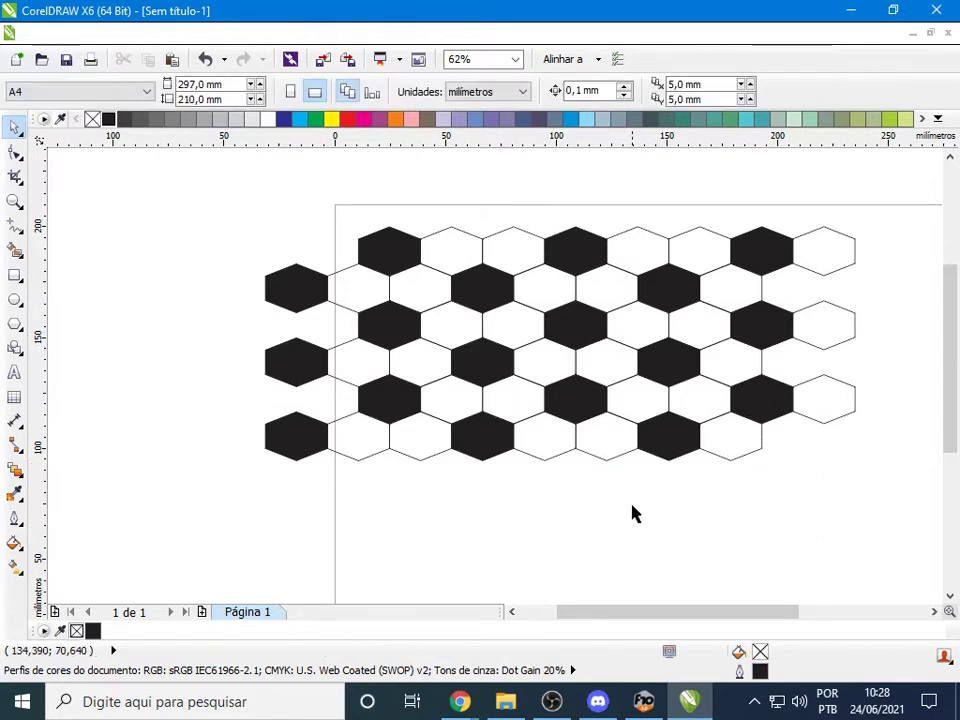
Duplicate the sixth row and snap the copy beneath it as a seventh row, aligned horizontally with the first row
click(483, 444)
key(ctrl+d)
drag(525, 429, 609, 484)
scroll(589, 418, up, 3)
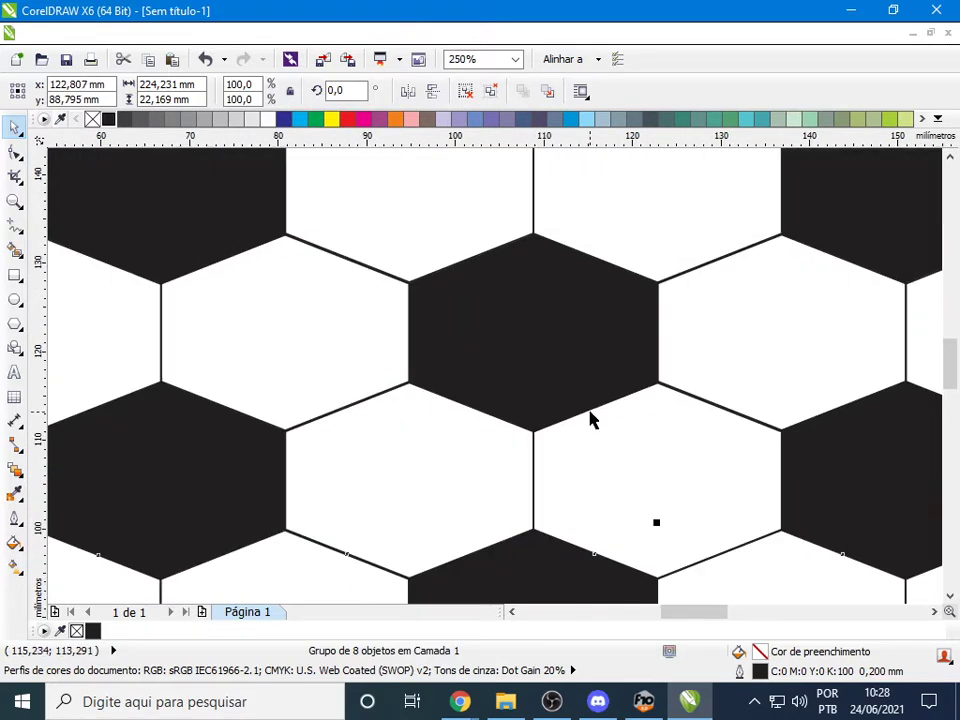
scroll(594, 446, down, 3)
click(716, 588)
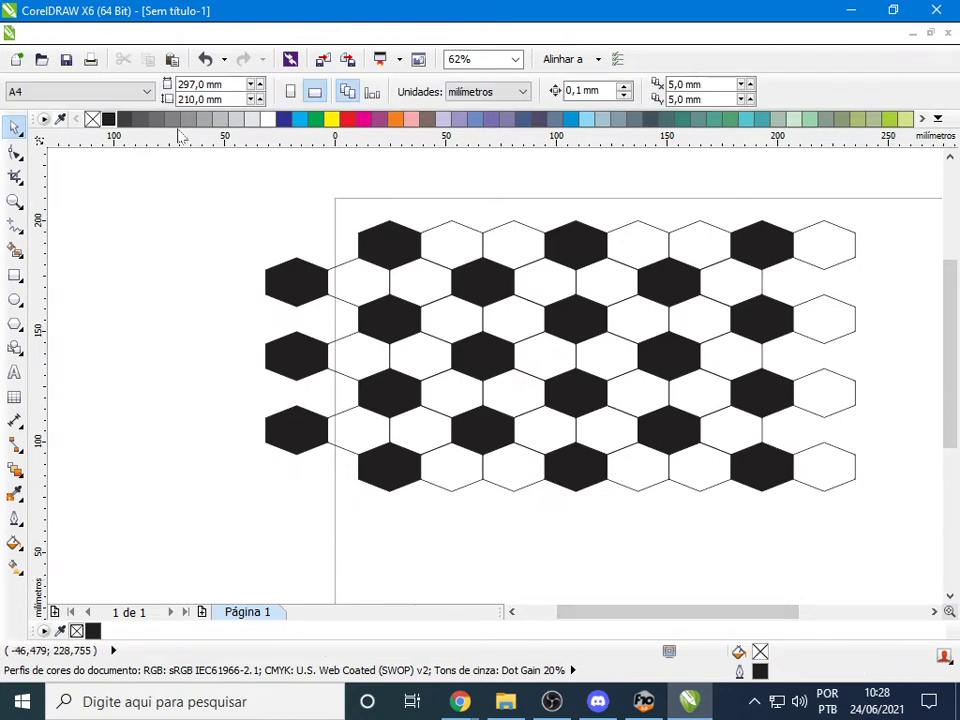
Select all seven hexagon rows and group them into one object
drag(176, 158, 797, 570)
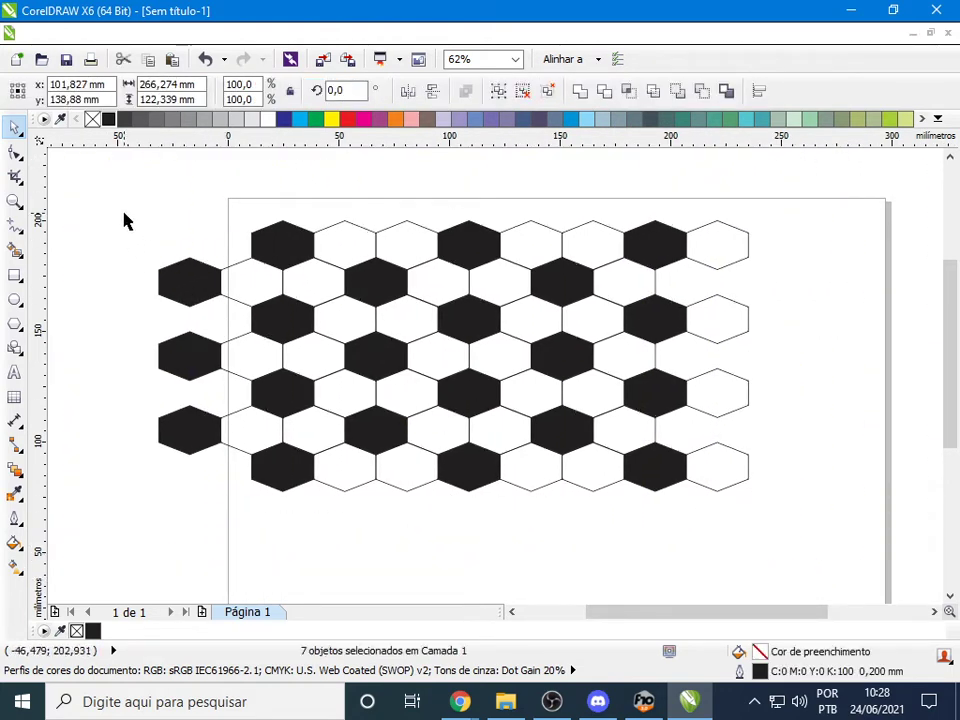
click(101, 180)
drag(97, 161, 785, 547)
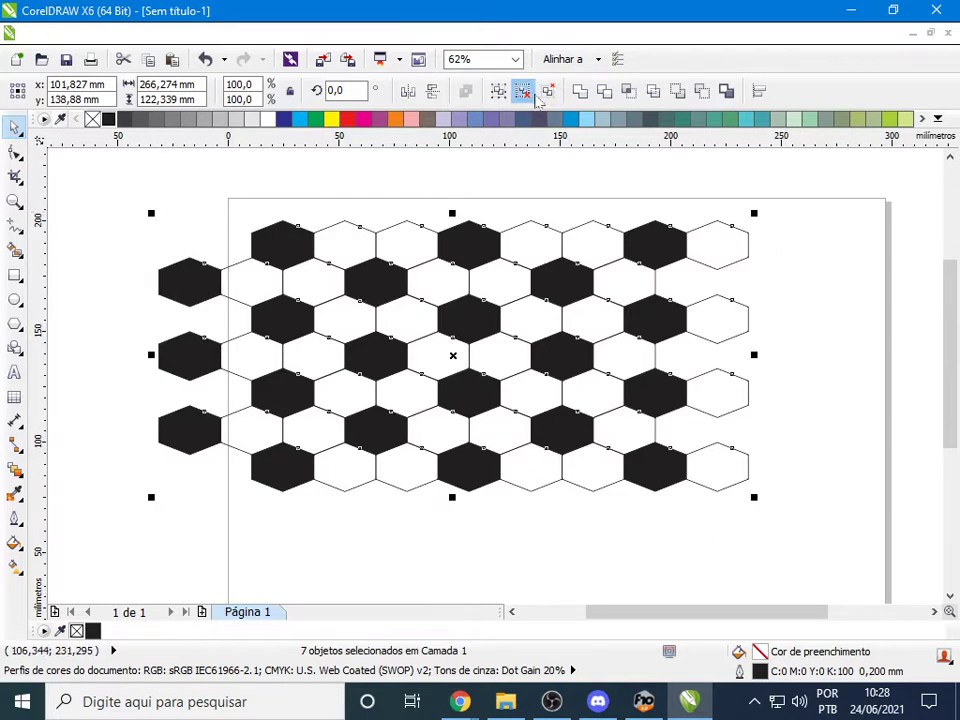
click(503, 91)
click(805, 303)
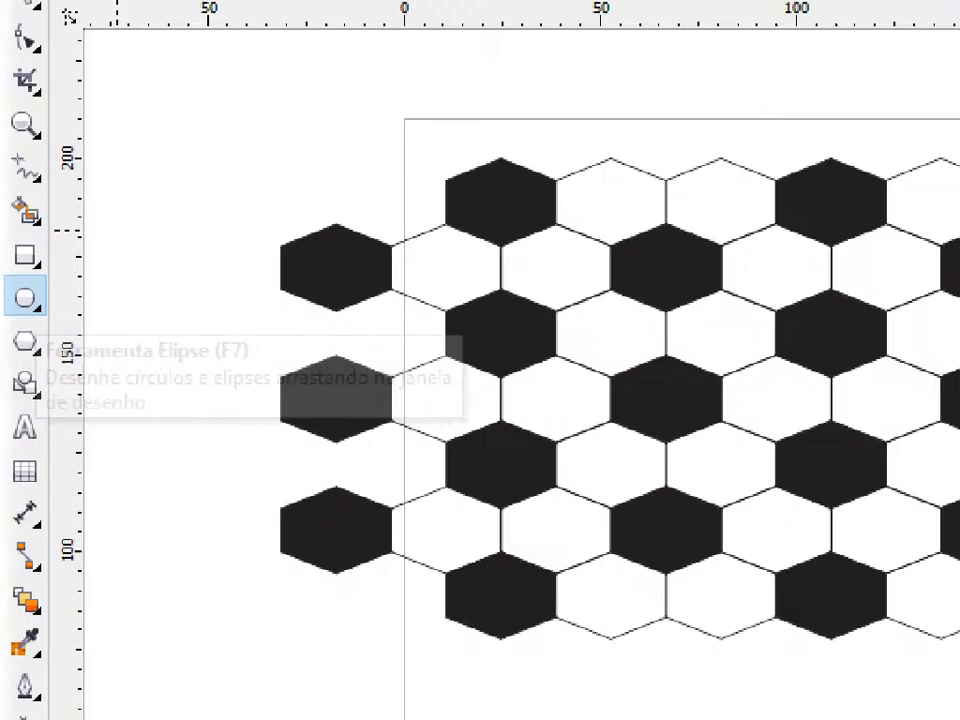
Draw a circle about 95 mm in diameter over the honeycomb pattern and centre it at about X 120 mm, Y 137 mm
click(25, 297)
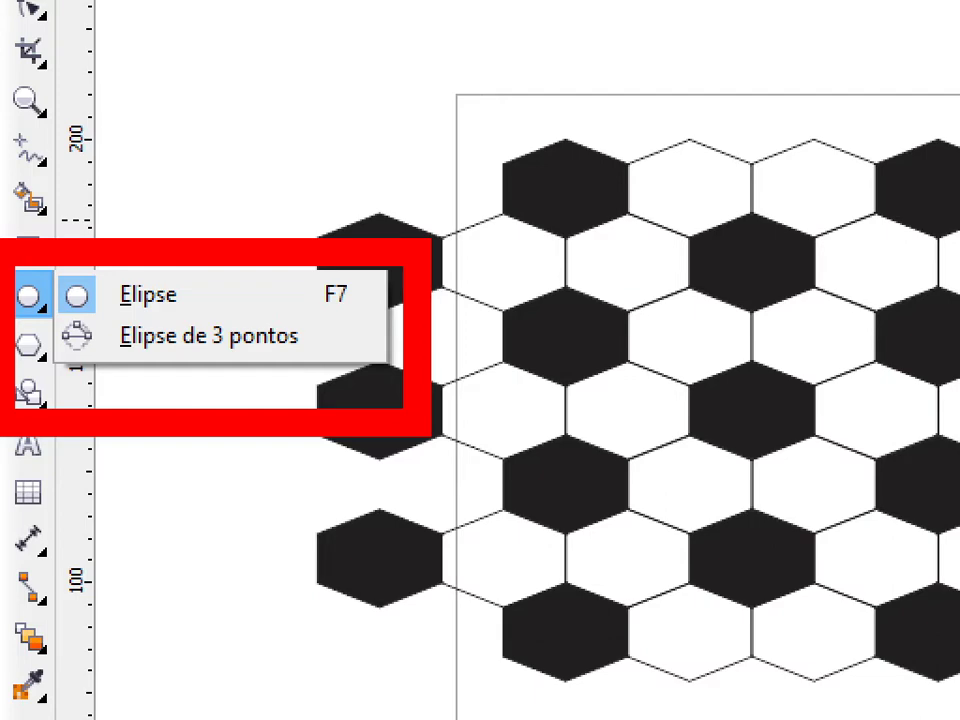
click(148, 294)
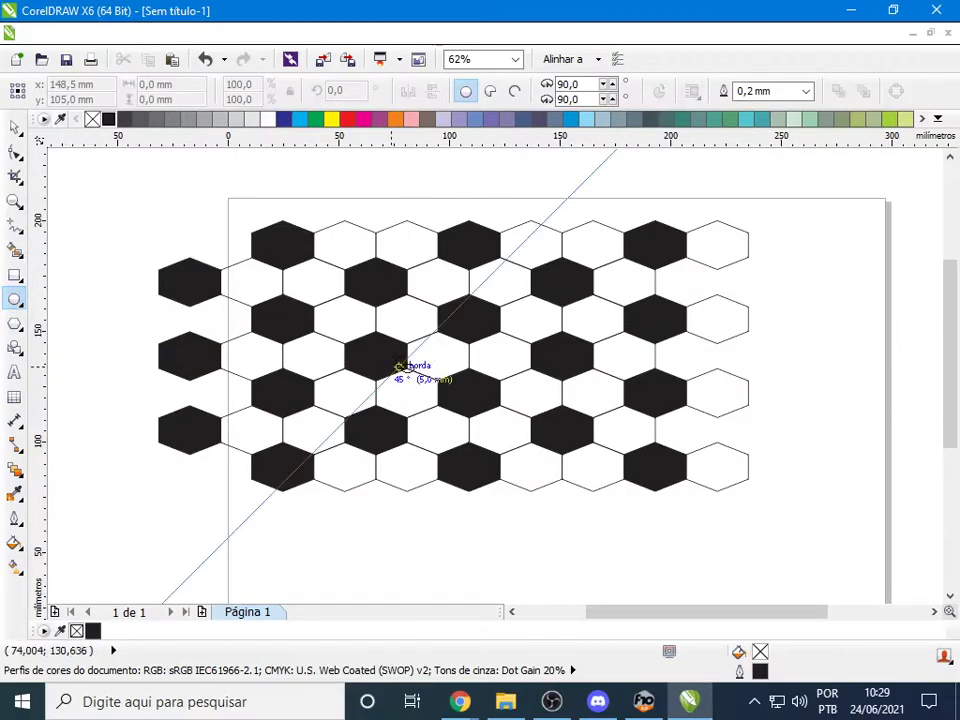
drag(348, 263, 563, 478)
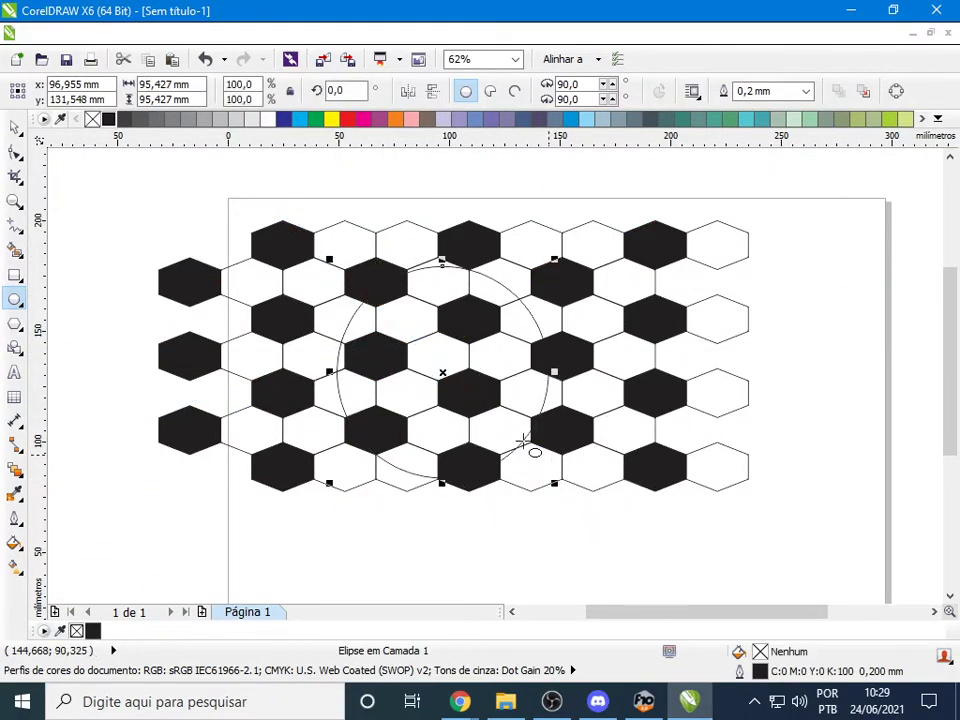
click(15, 128)
drag(440, 370, 478, 363)
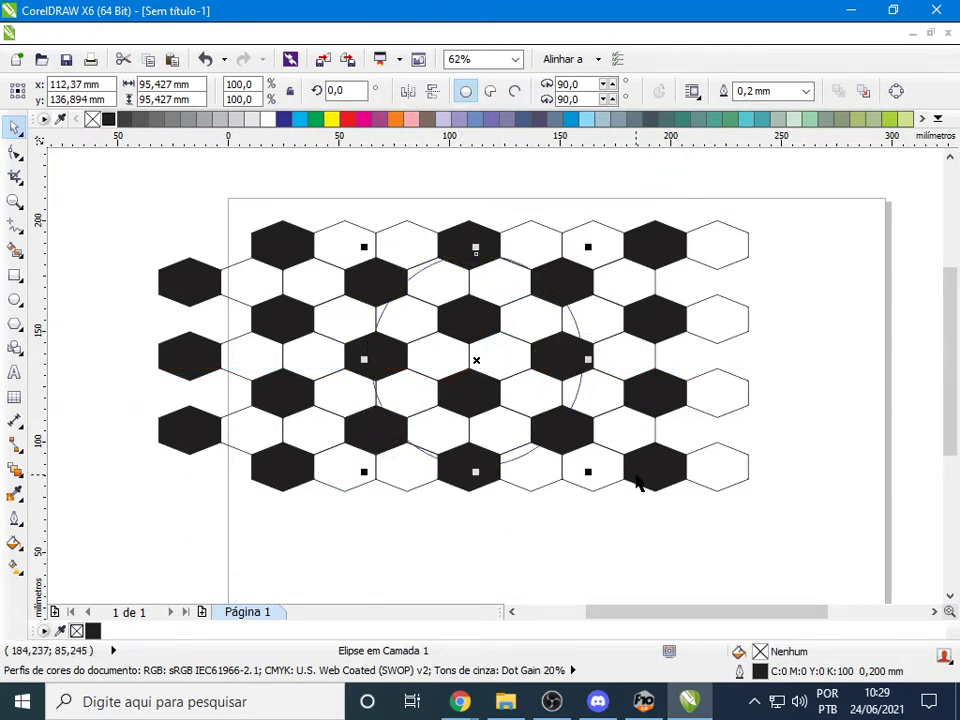
drag(536, 381, 517, 370)
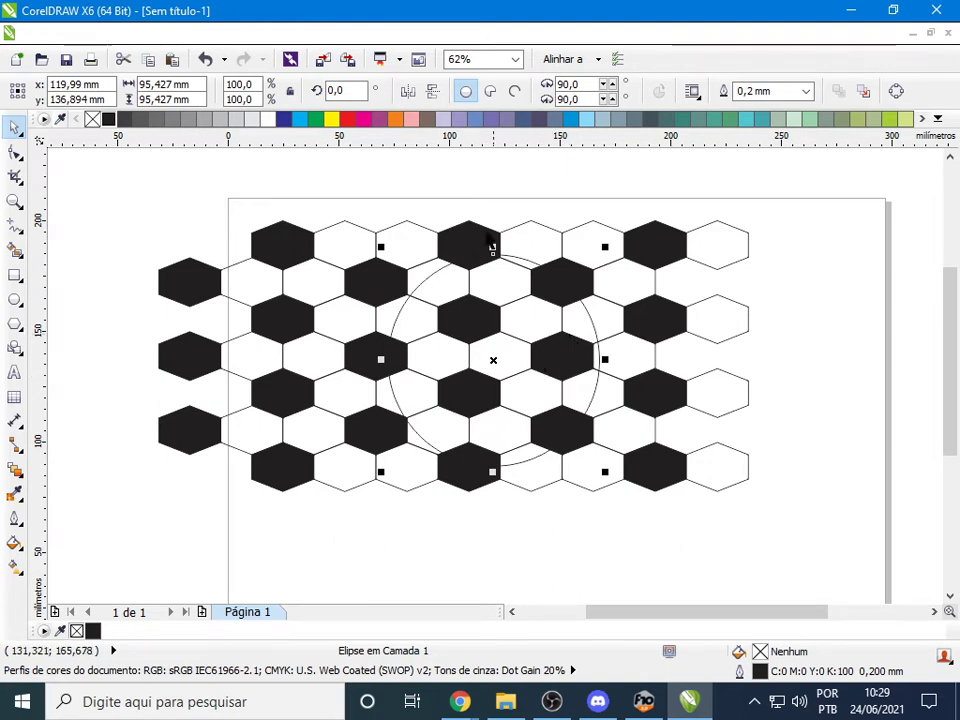
click(376, 34)
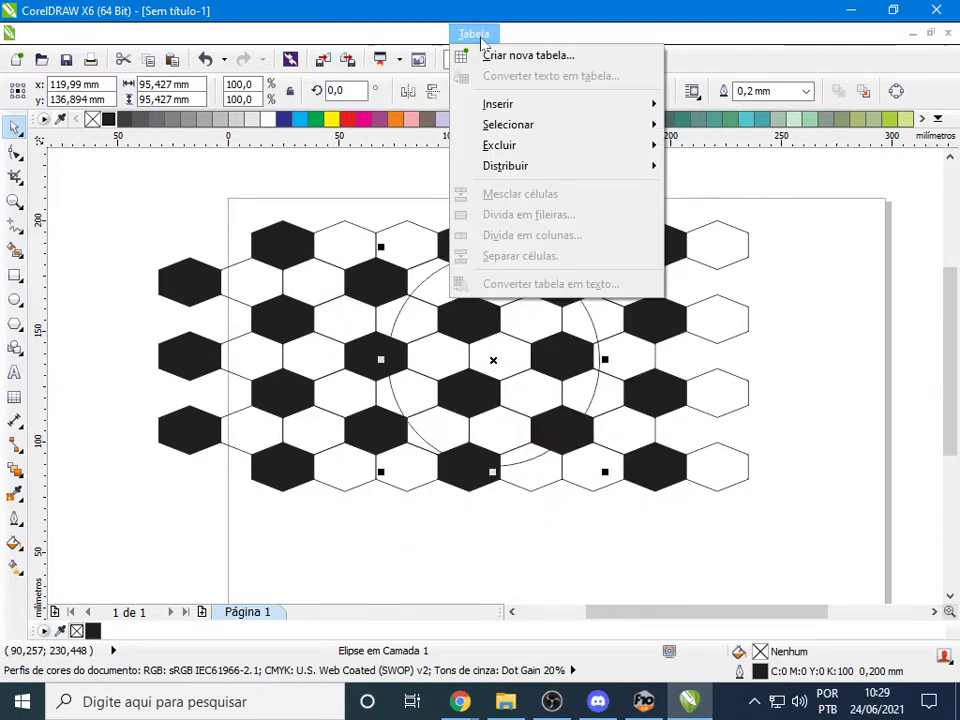
mouse_move(418, 38)
mouse_move(528, 36)
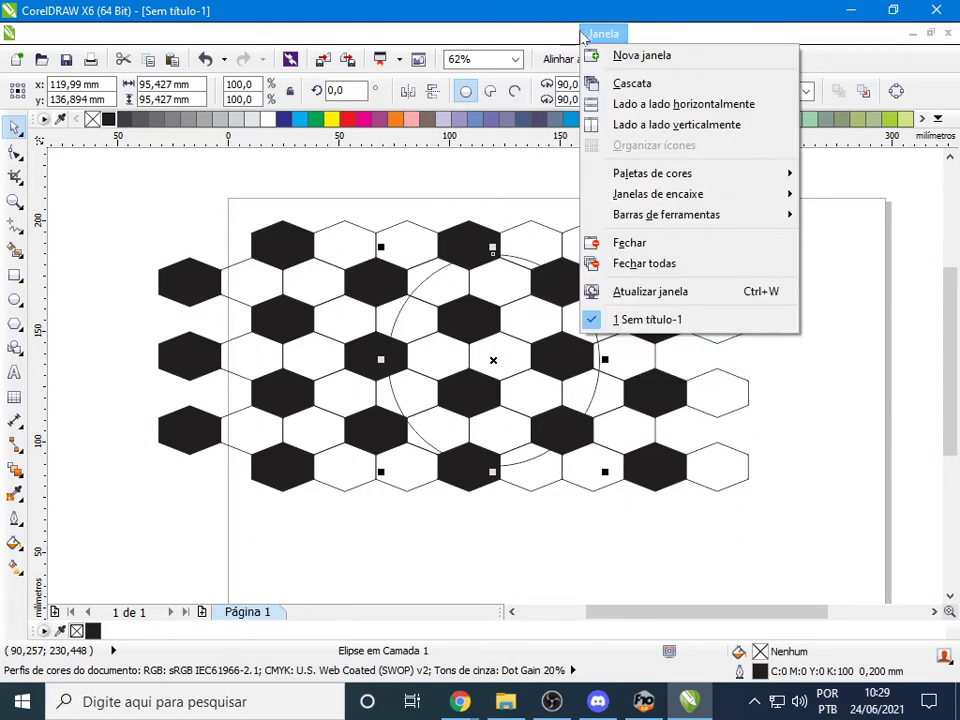
mouse_move(482, 36)
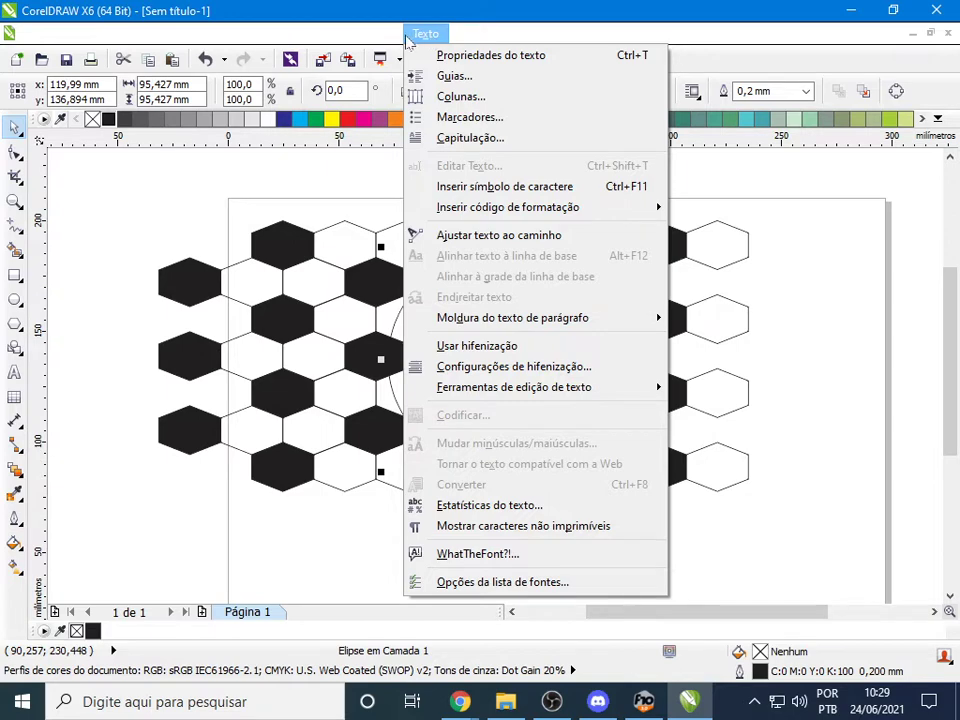
mouse_move(385, 41)
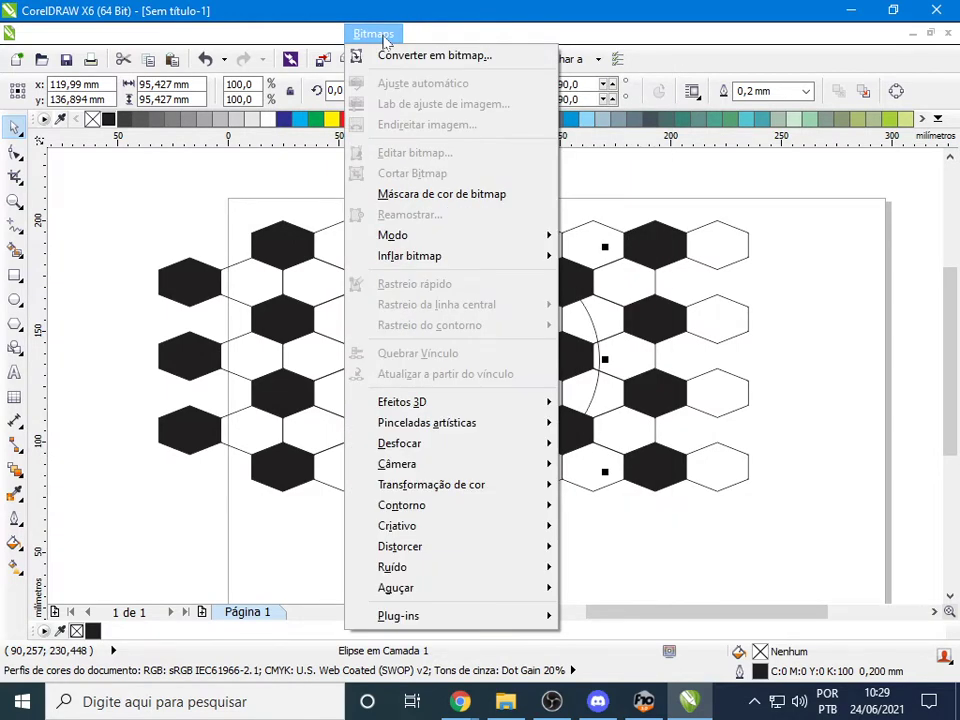
mouse_move(340, 46)
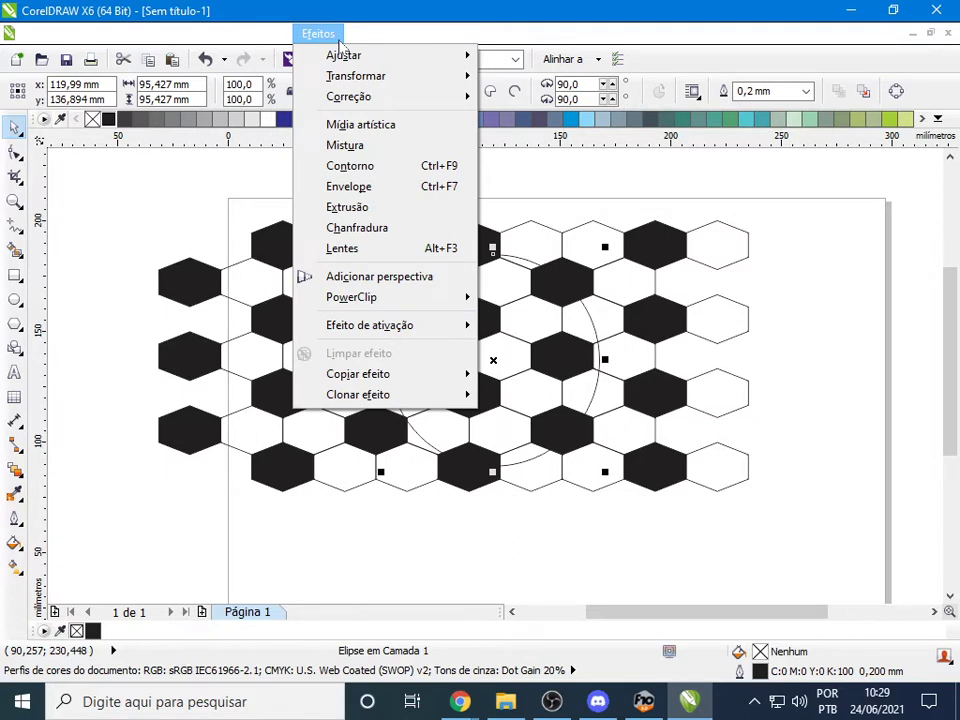
click(548, 343)
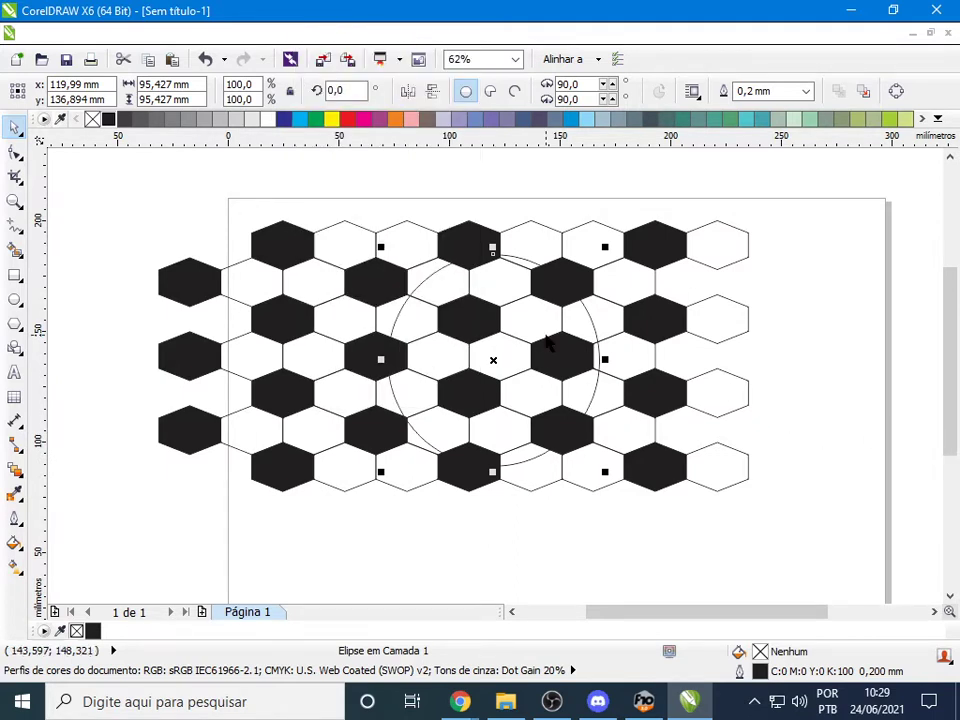
click(546, 337)
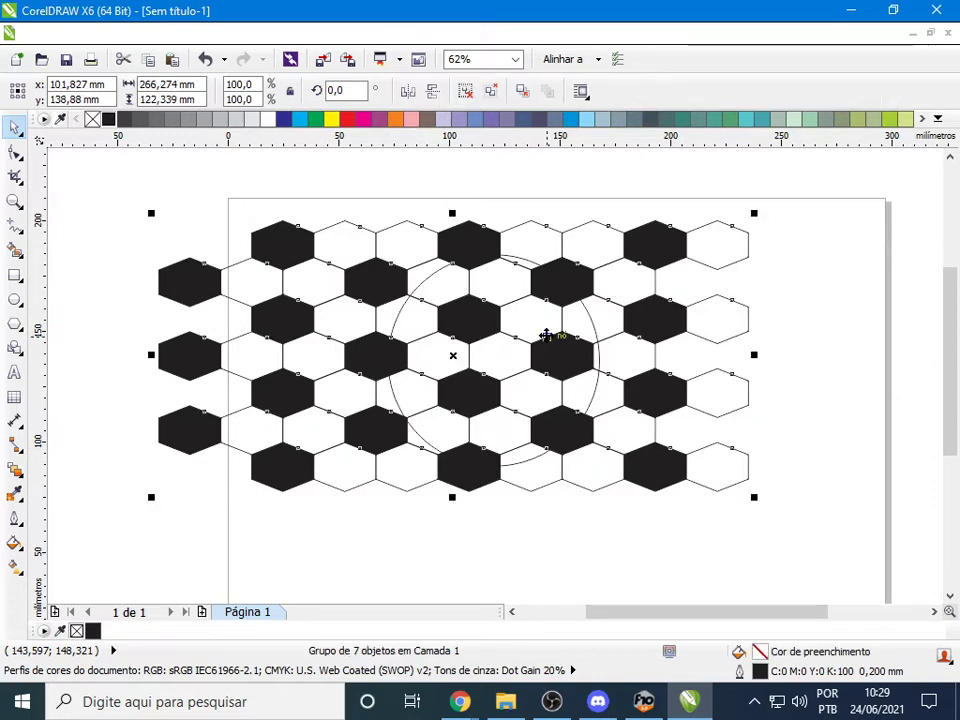
key(ctrl+F11)
key(shift+F4)
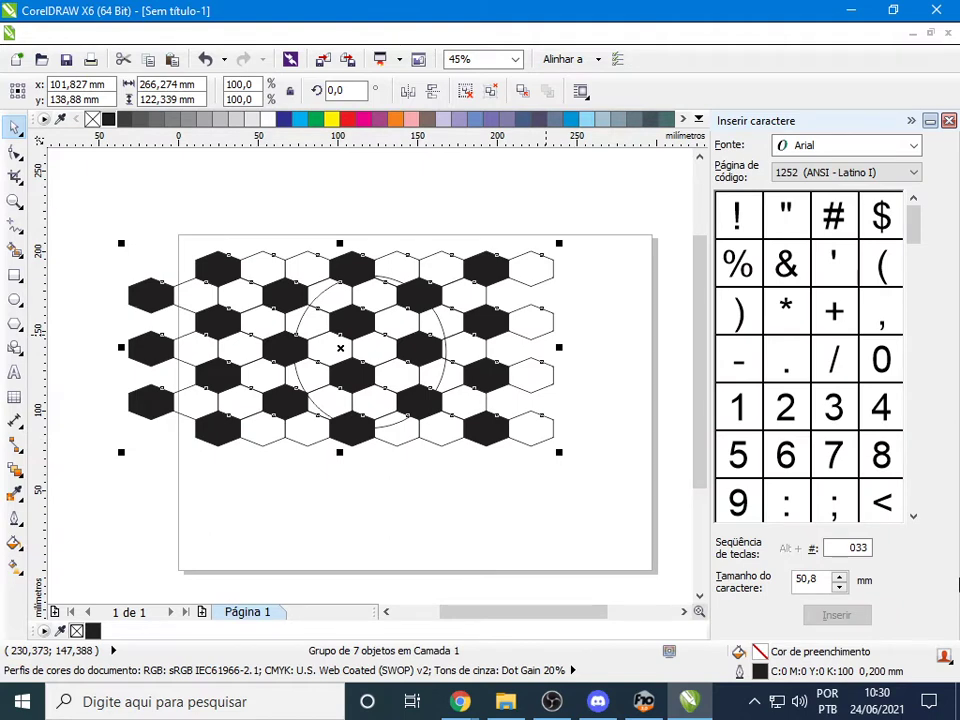
key(ctrl+F11)
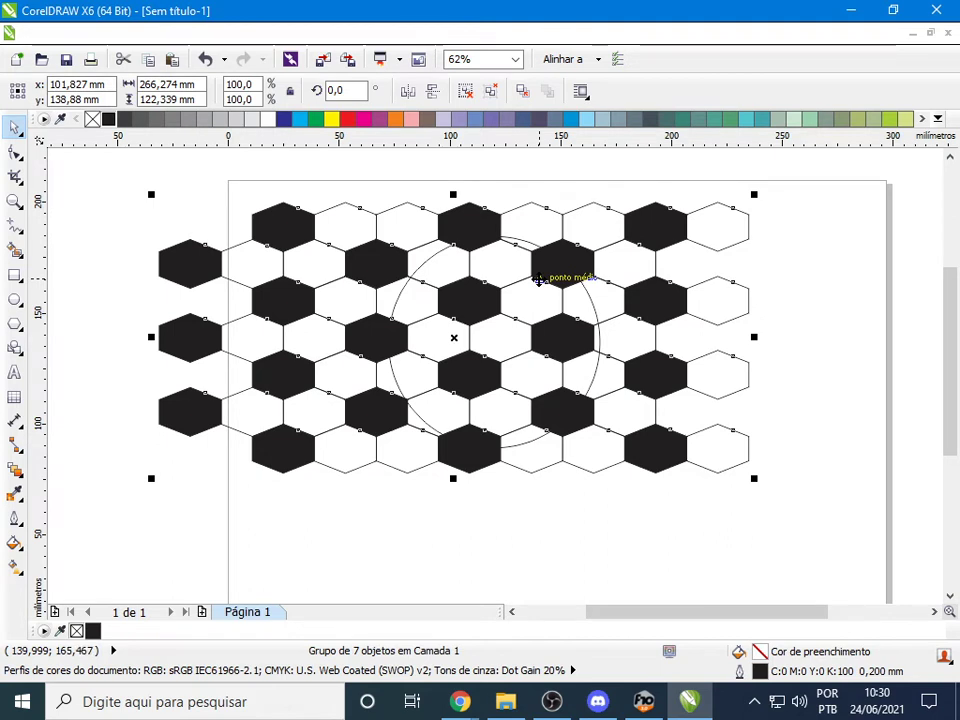
click(531, 276)
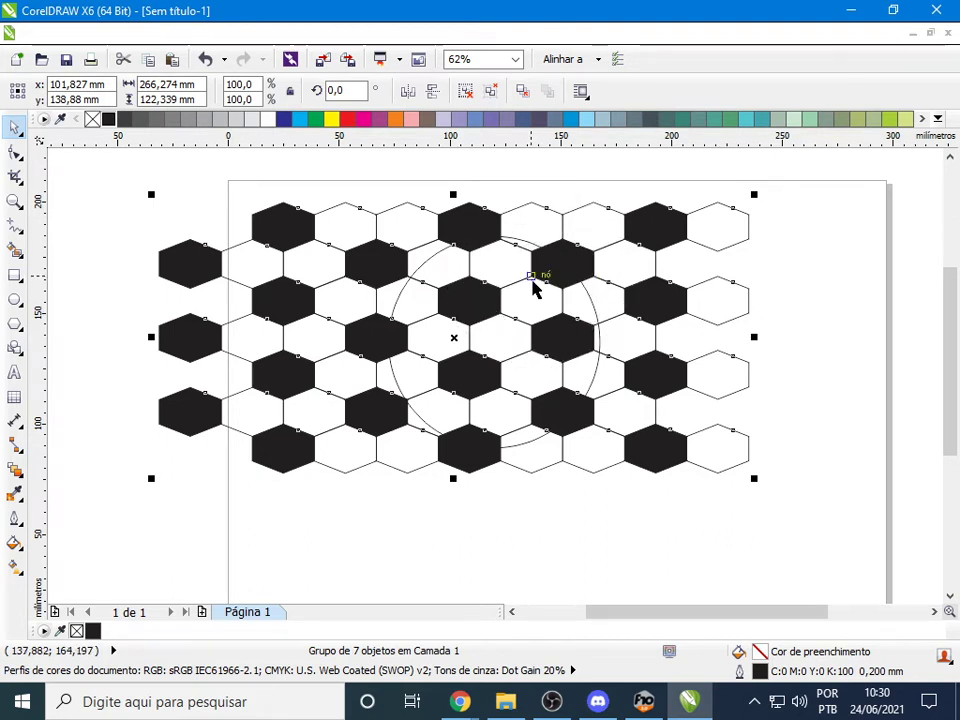
click(542, 312)
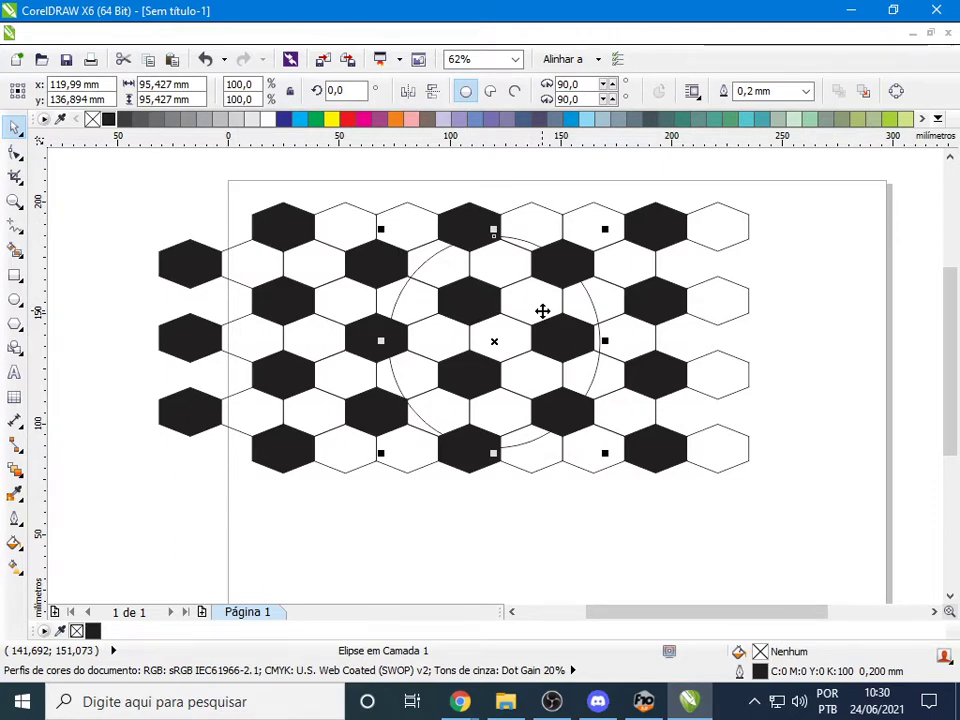
click(418, 35)
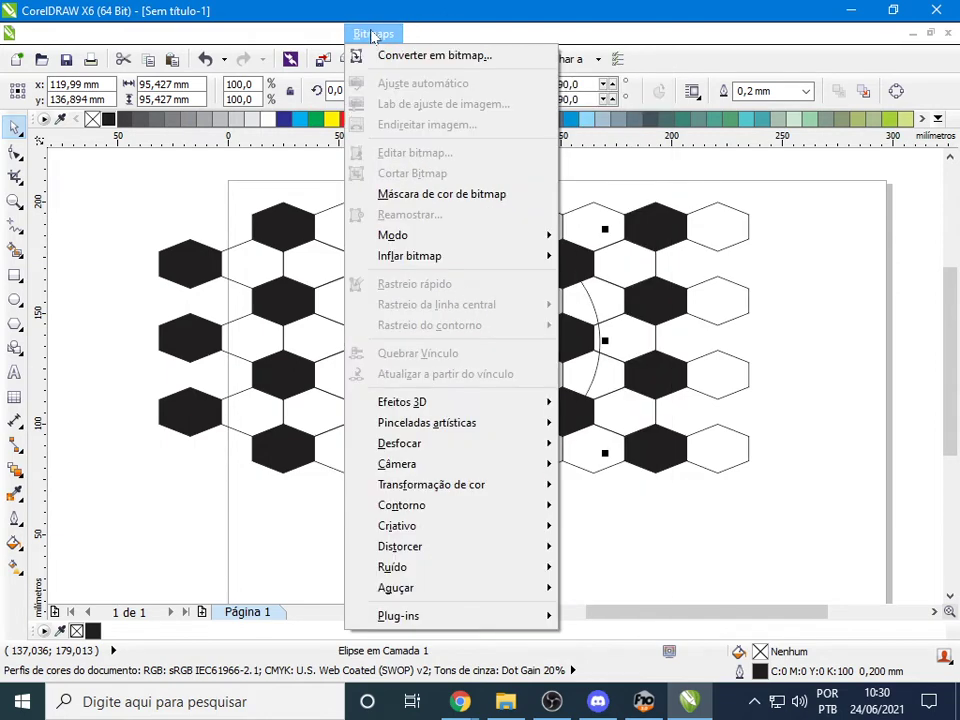
mouse_move(427, 254)
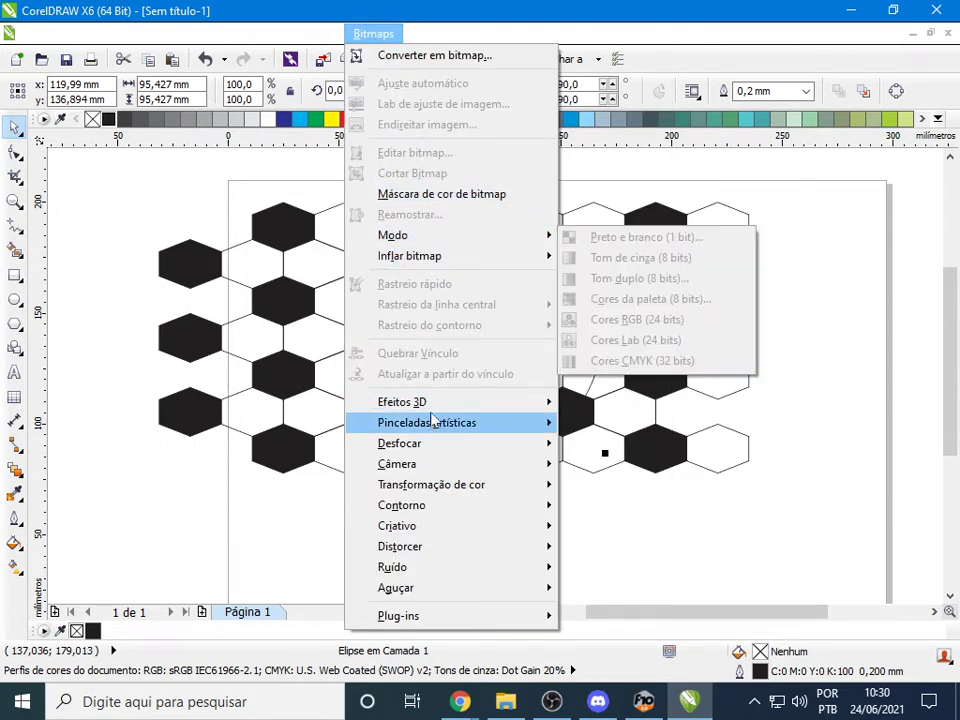
mouse_move(433, 402)
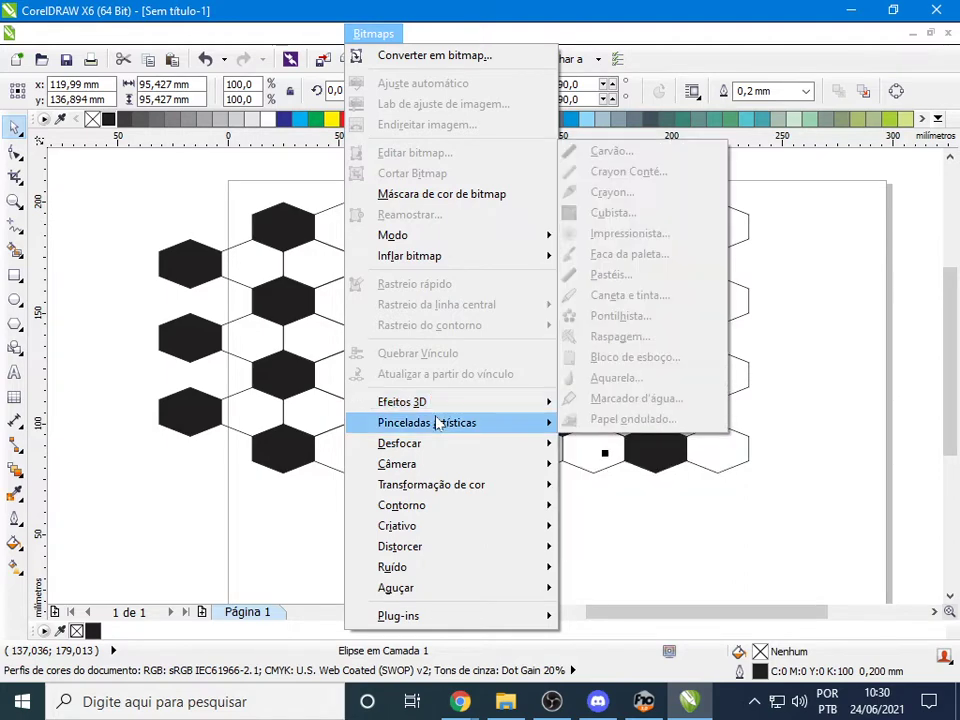
mouse_move(430, 448)
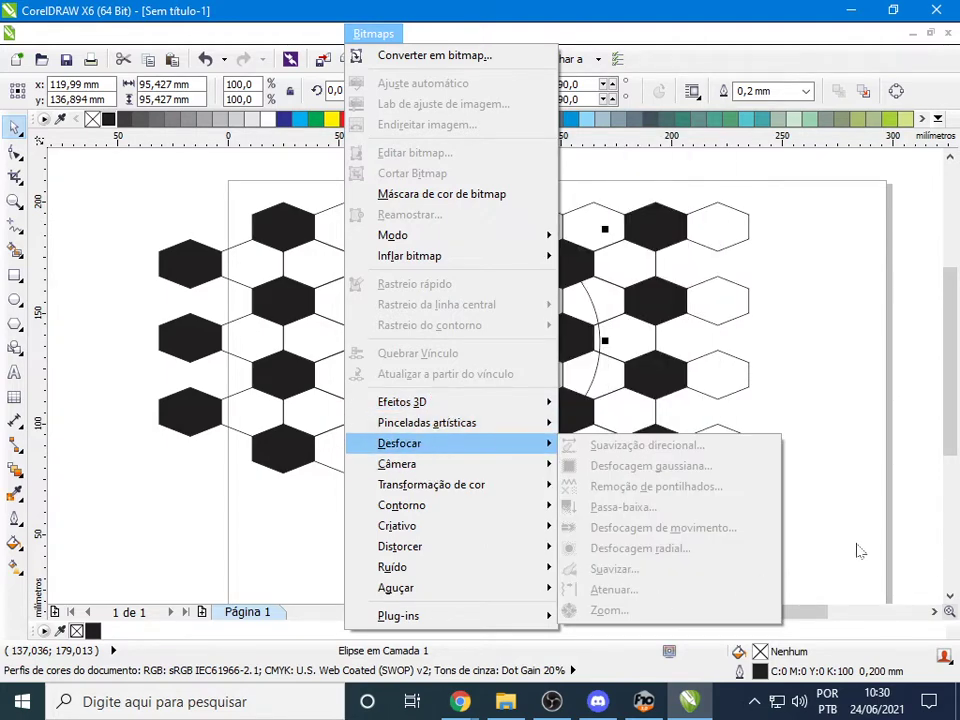
Move the circle over the honeycomb so its centre sits at about X 97 mm, Y 132 mm
click(548, 355)
click(548, 358)
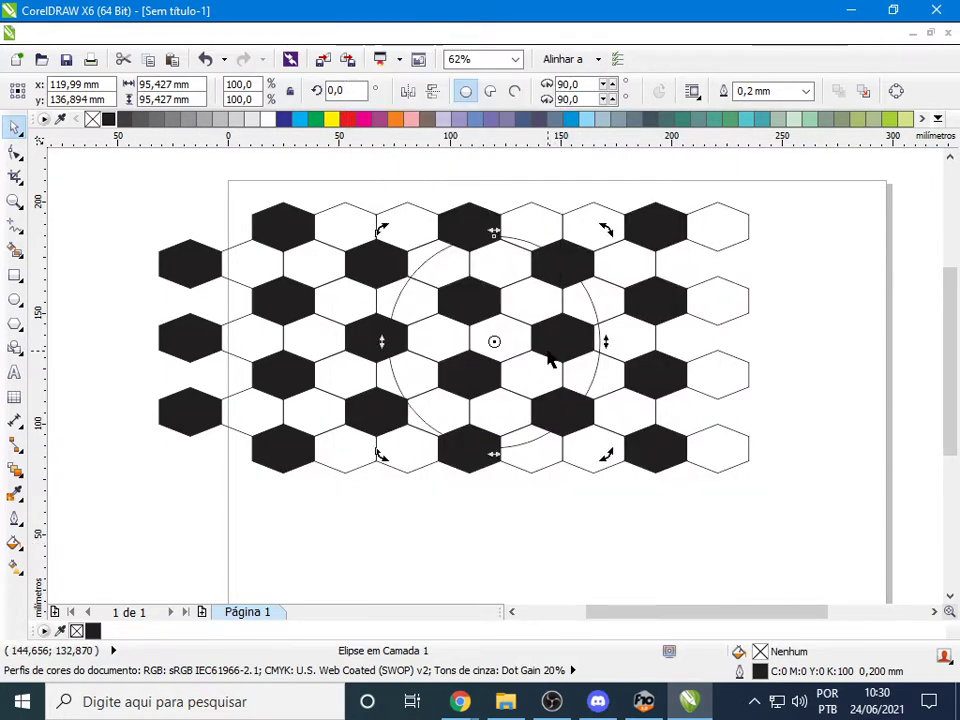
drag(548, 358, 497, 370)
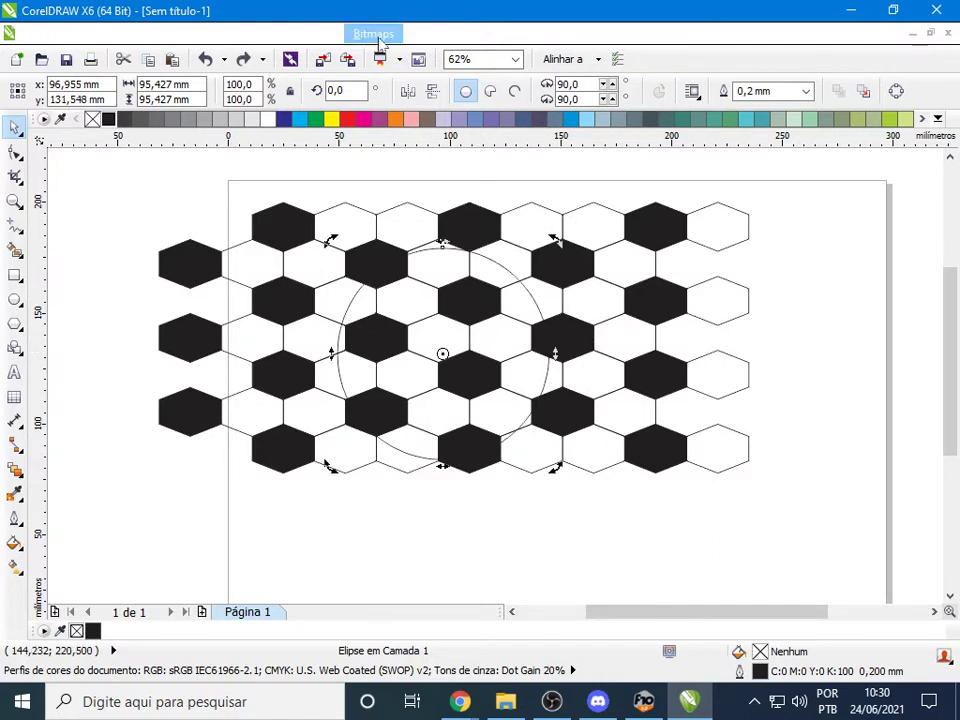
click(375, 35)
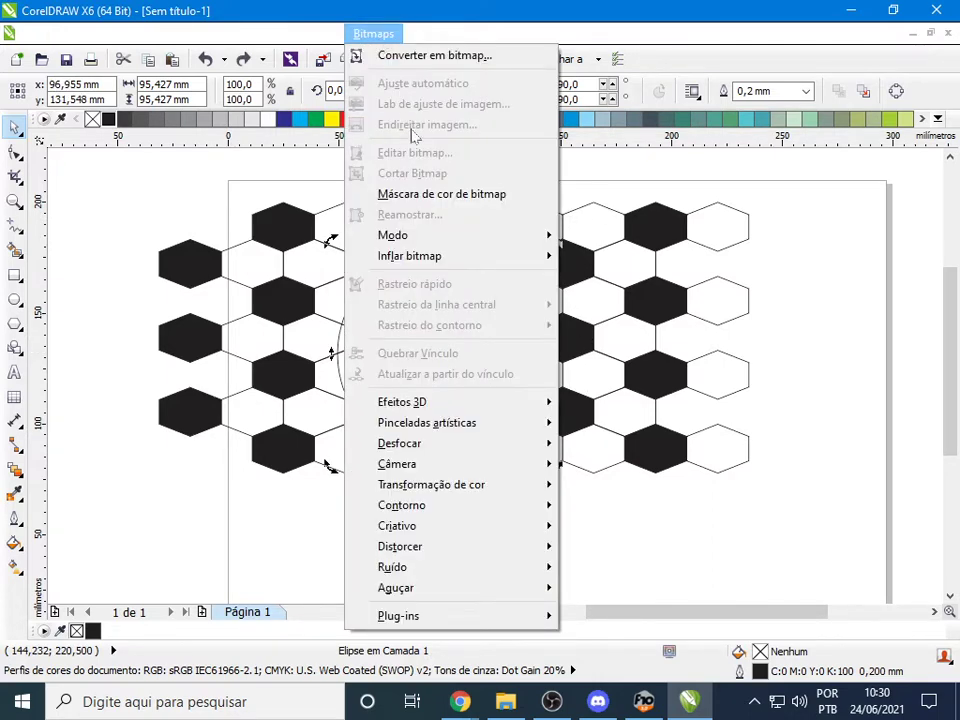
mouse_move(430, 262)
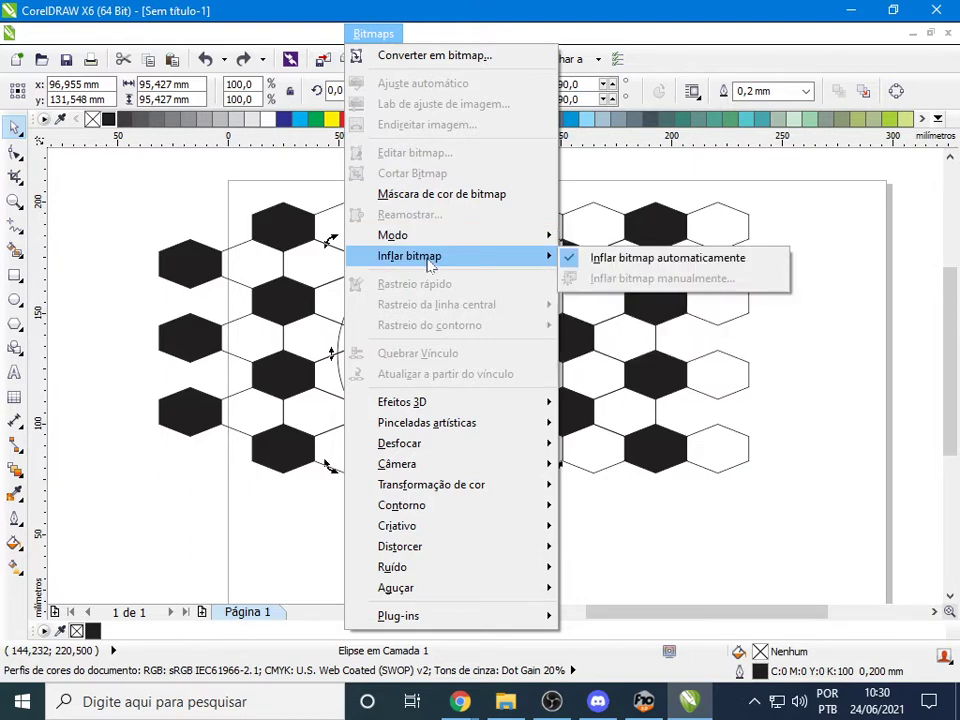
mouse_move(427, 232)
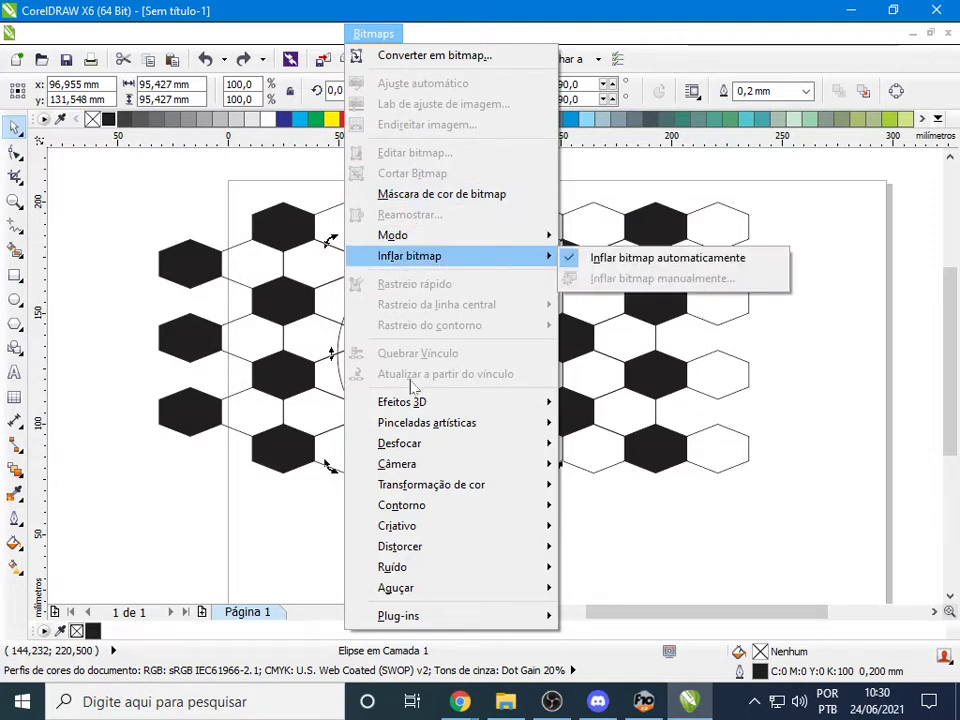
mouse_move(318, 34)
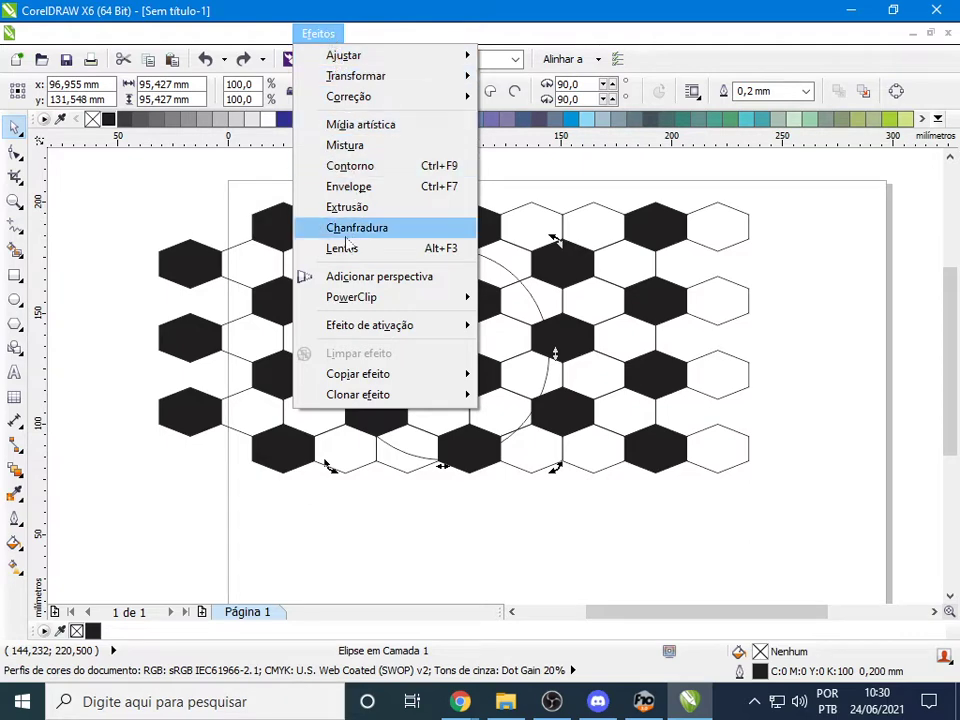
mouse_move(358, 329)
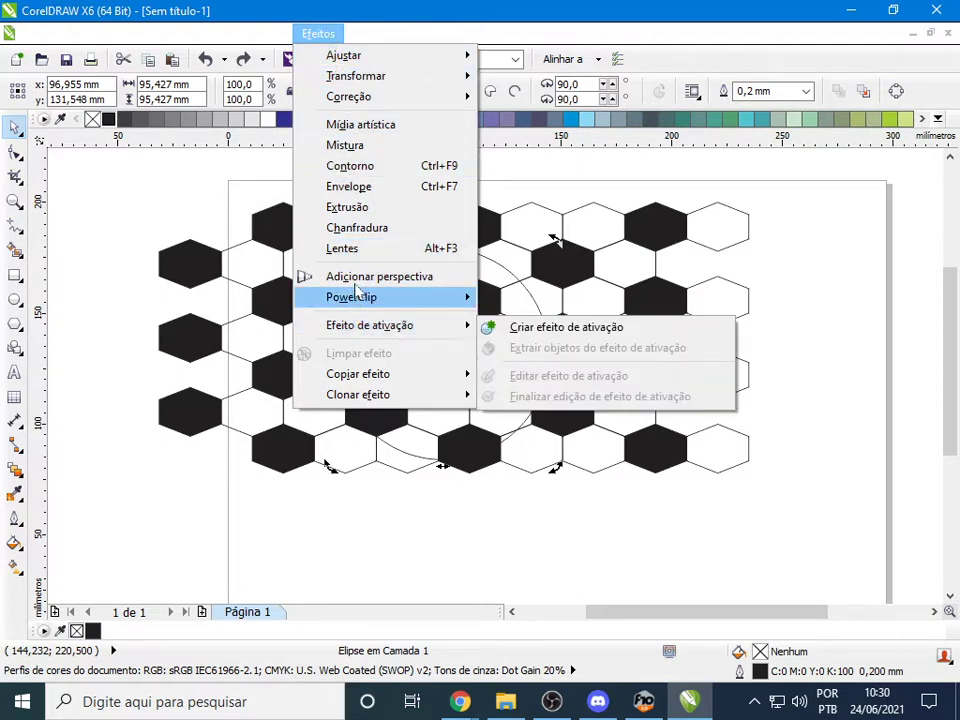
mouse_move(355, 299)
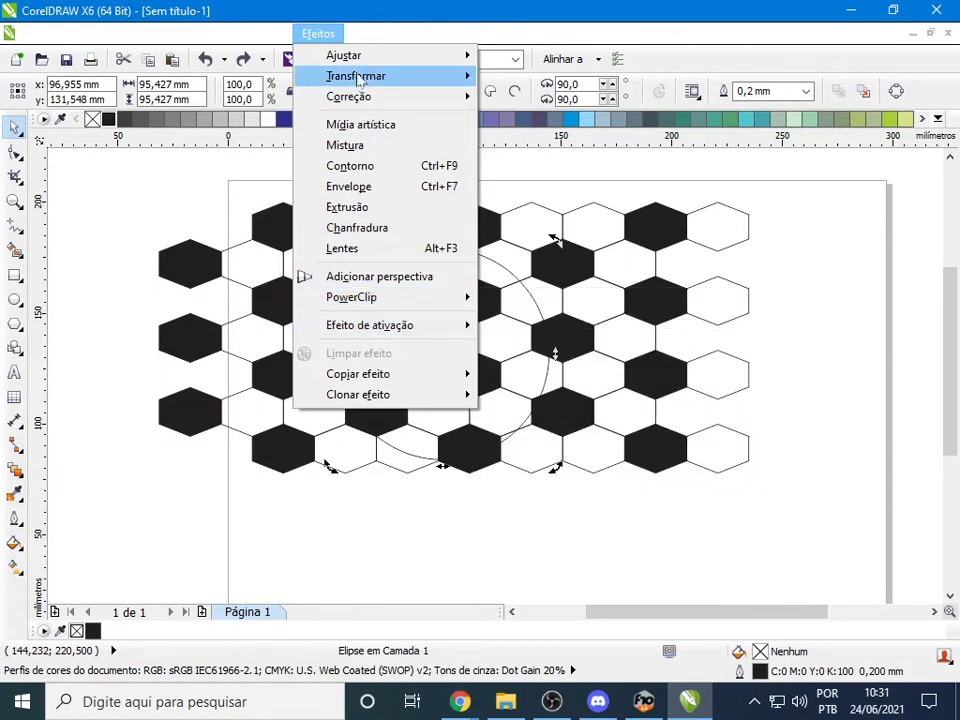
click(360, 125)
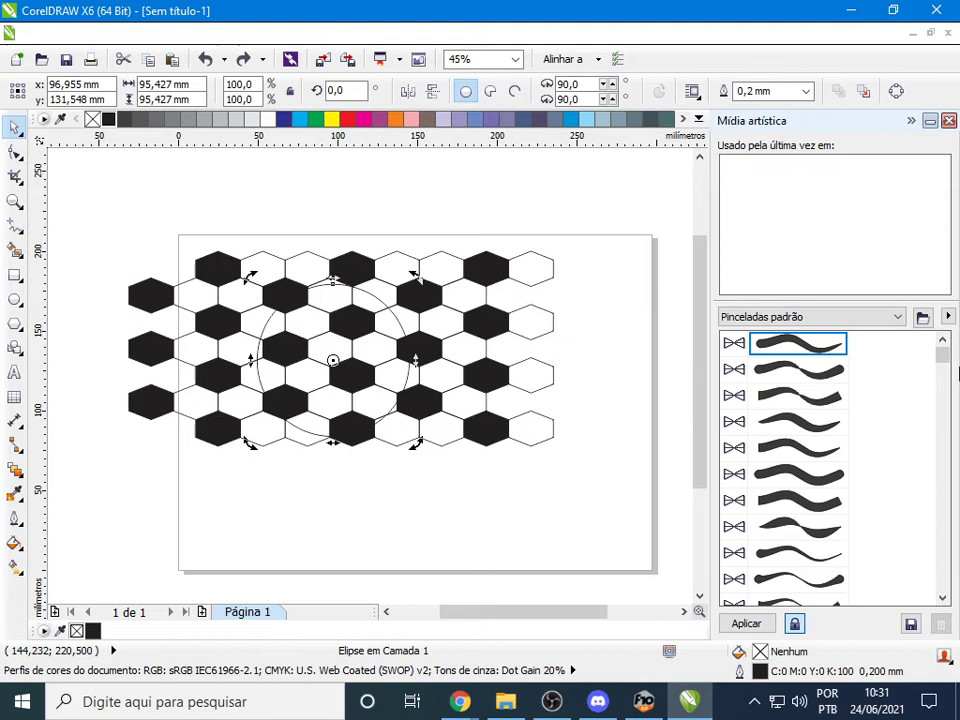
click(949, 120)
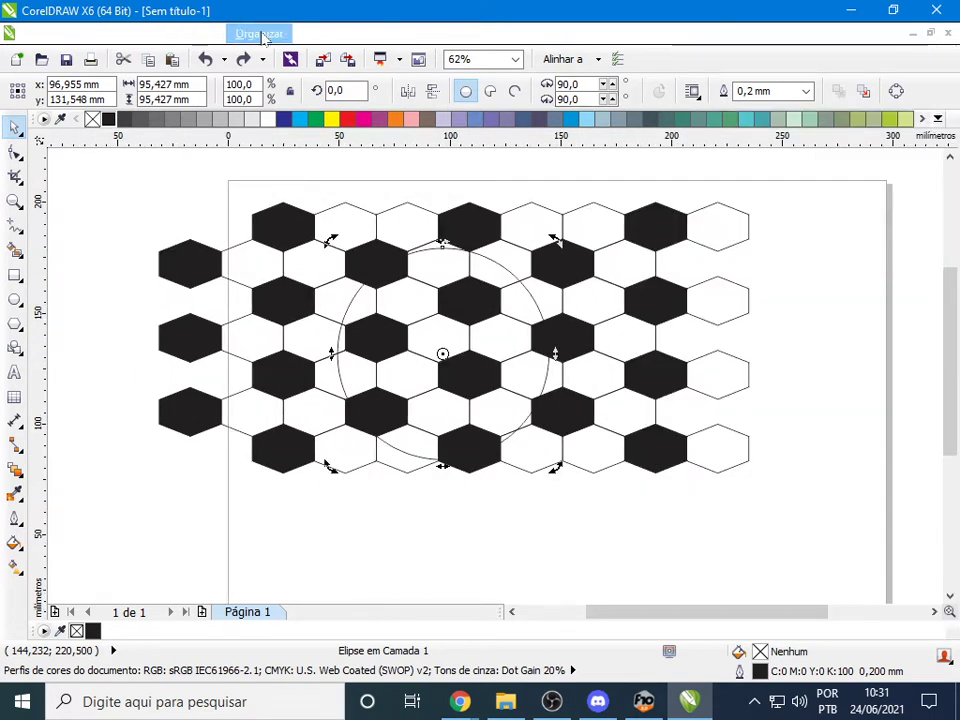
Open the Lens (Lentes) effect settings for the circle and float them over the page, clear of the circle
click(317, 35)
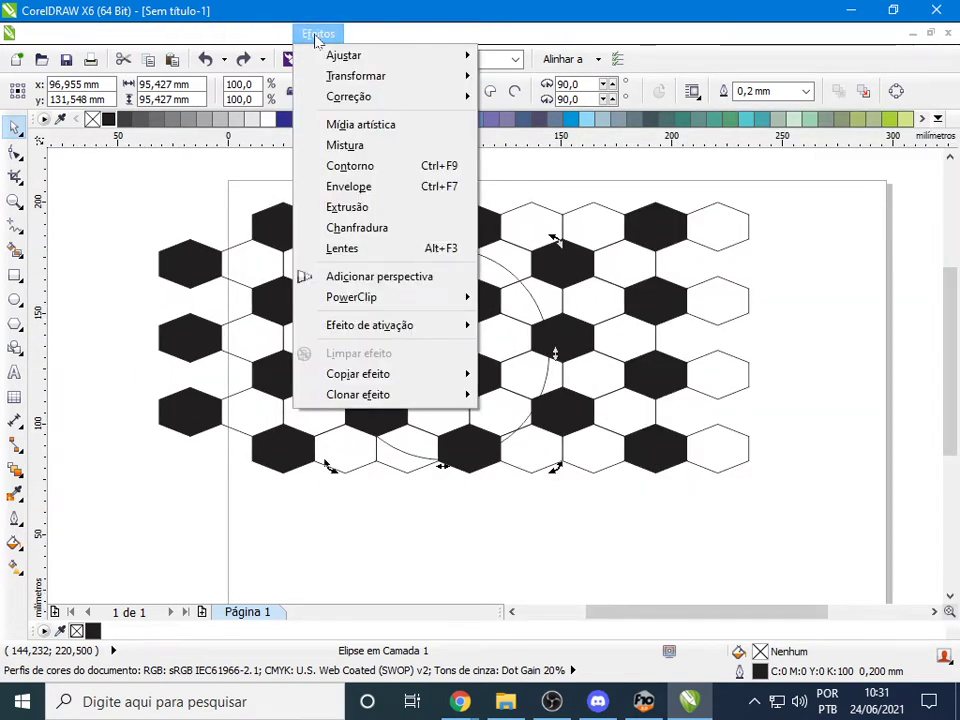
click(358, 250)
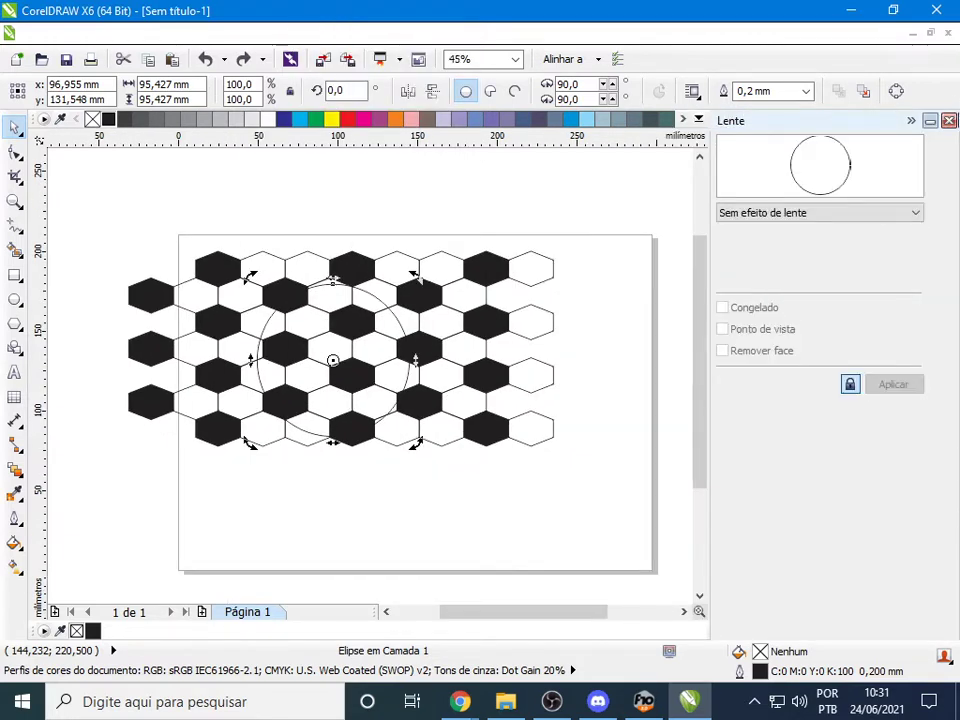
click(318, 35)
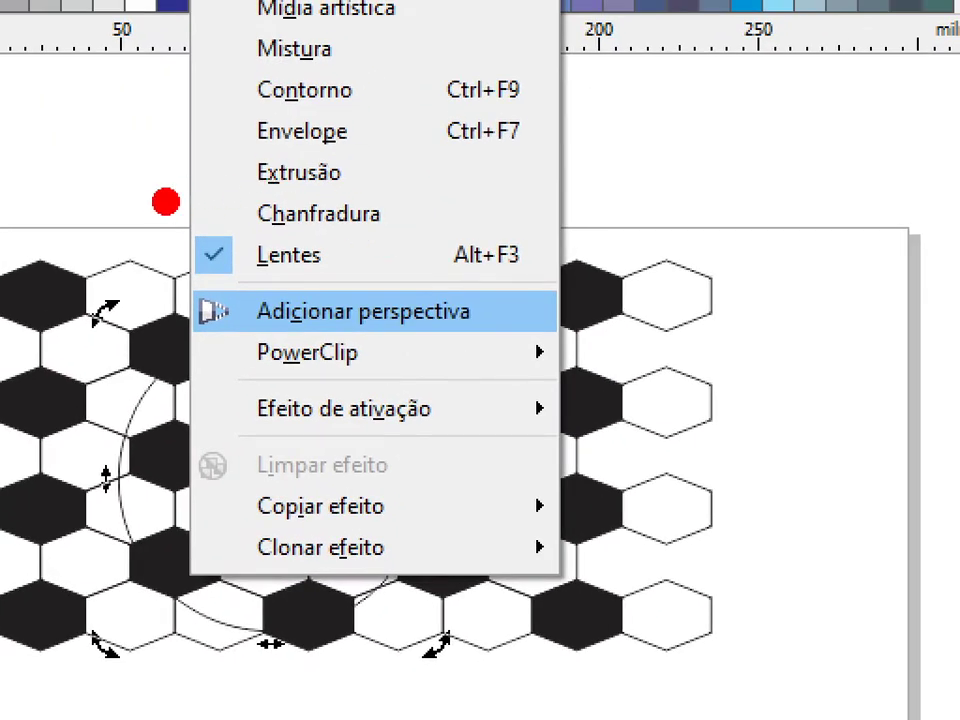
drag(280, 221, 433, 290)
mouse_move(470, 336)
mouse_down()
mouse_move(610, 325)
mouse_move(610, 313)
mouse_up()
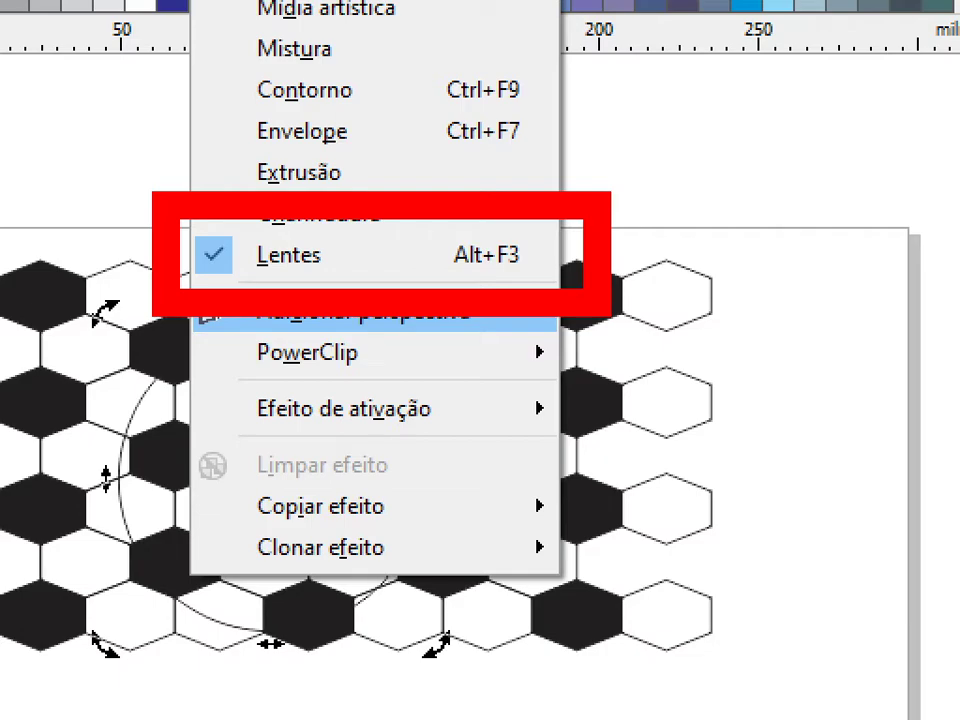
click(289, 255)
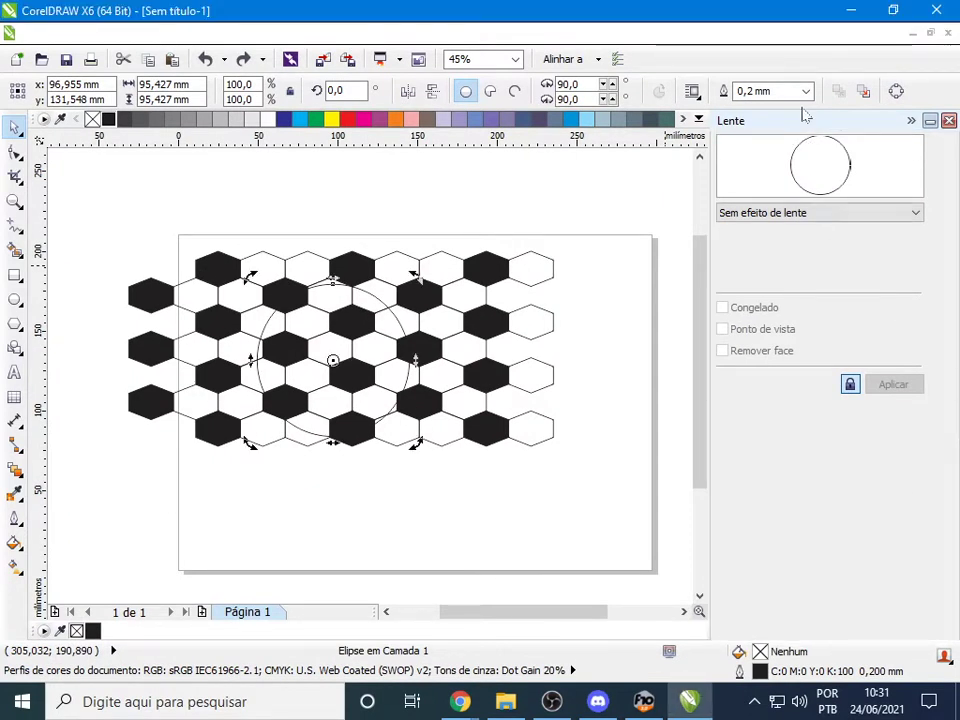
drag(733, 120, 562, 150)
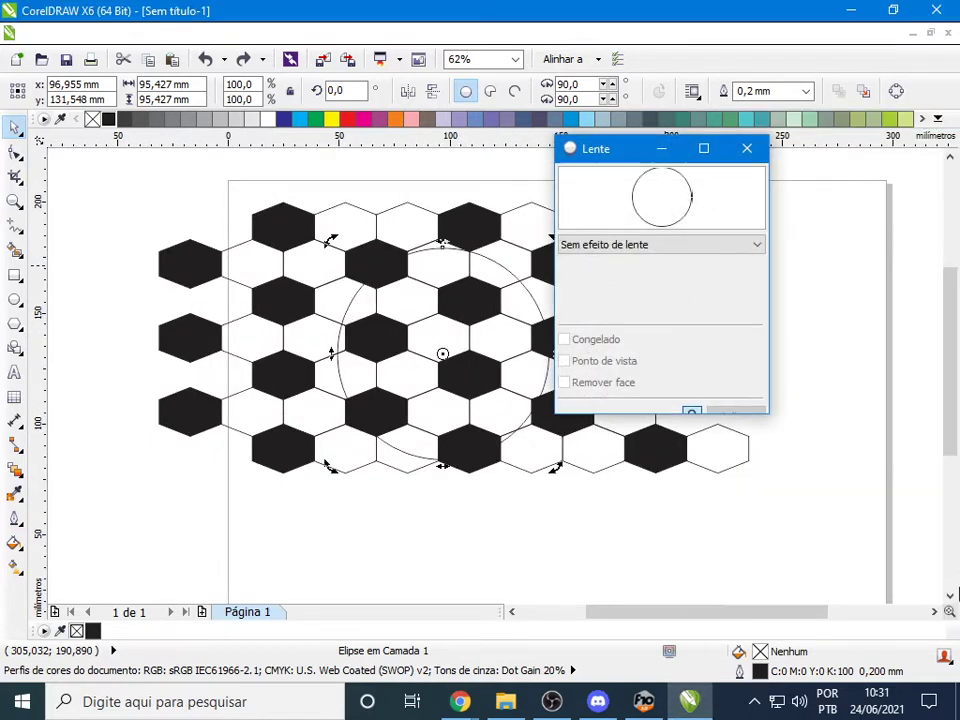
drag(621, 150, 733, 152)
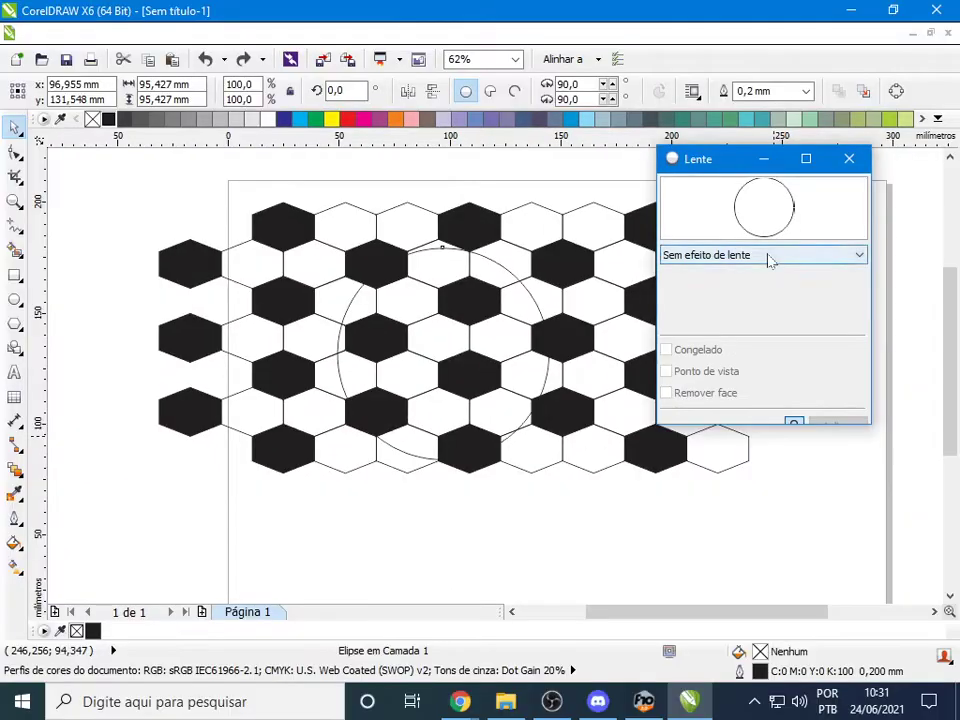
Try the Aumentar brilho lens effect on the circle with a rate of 50%
click(801, 313)
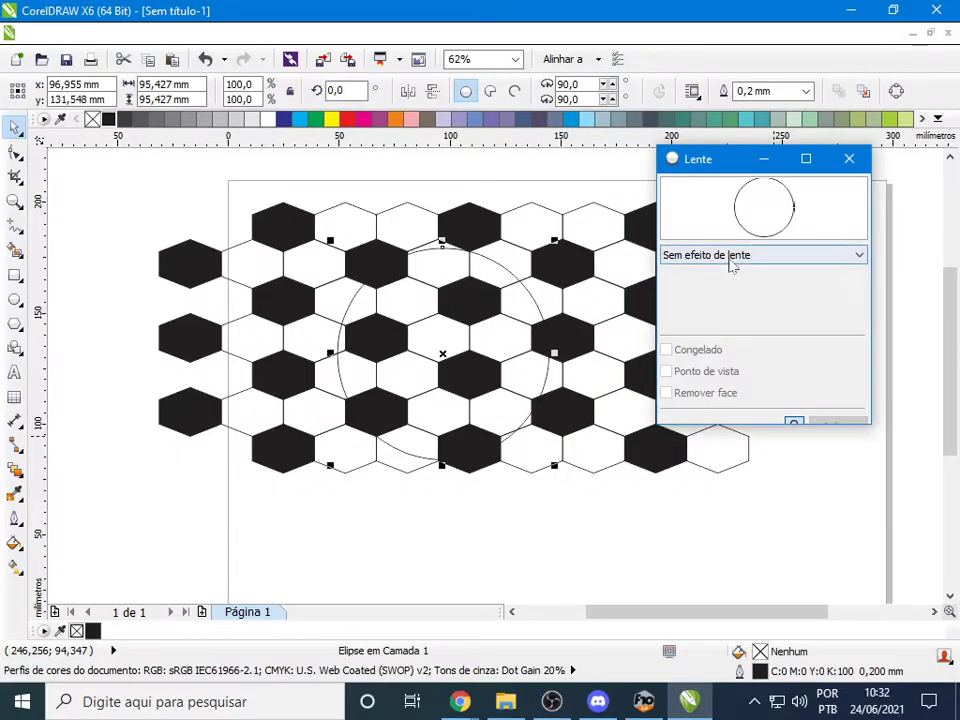
click(686, 230)
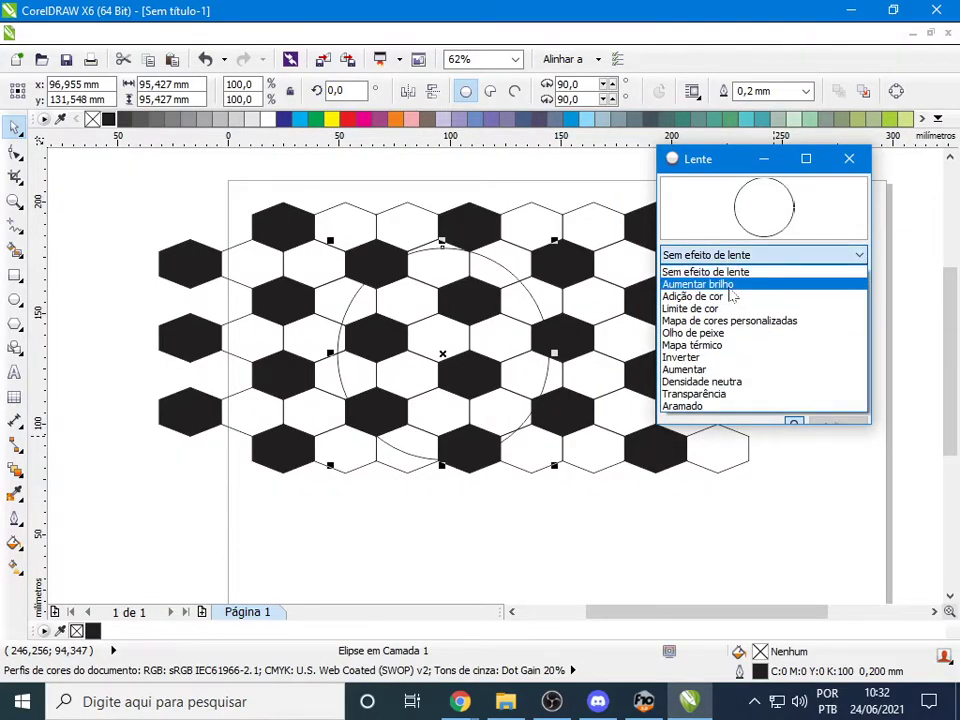
click(730, 287)
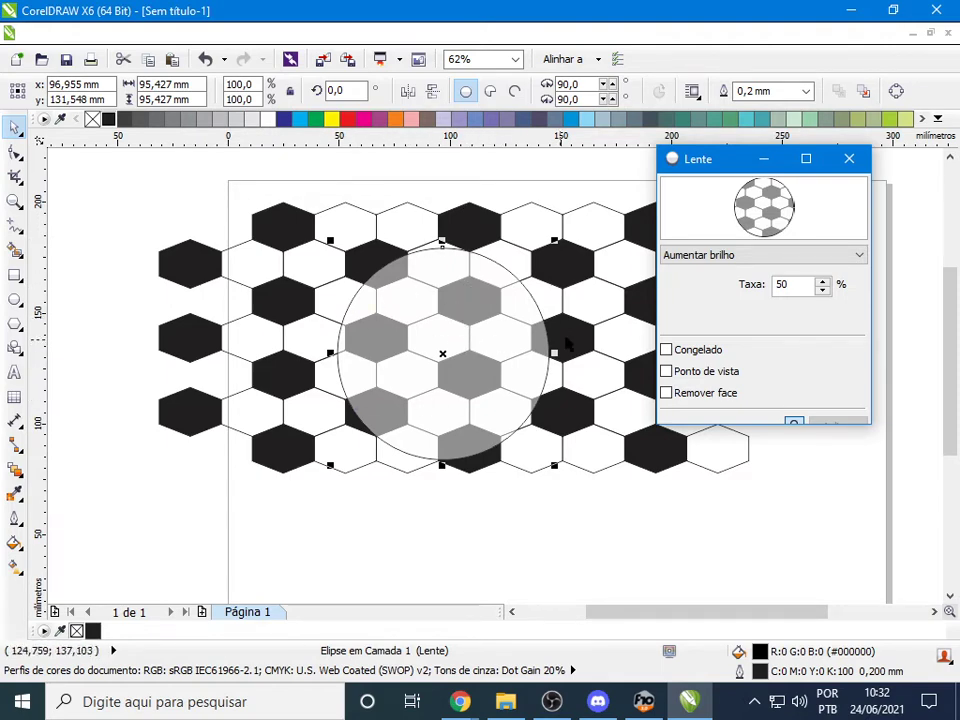
Try the Congelado option on the brightness lens, turn it off, and lower the rate to 35% before raising it back to 50%
click(719, 352)
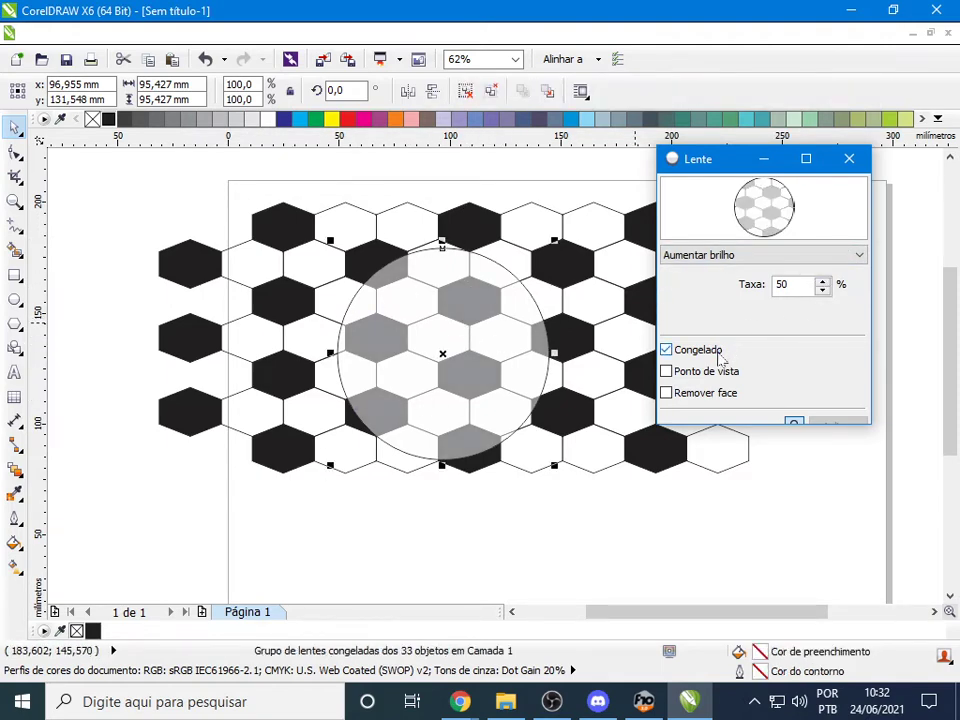
click(721, 357)
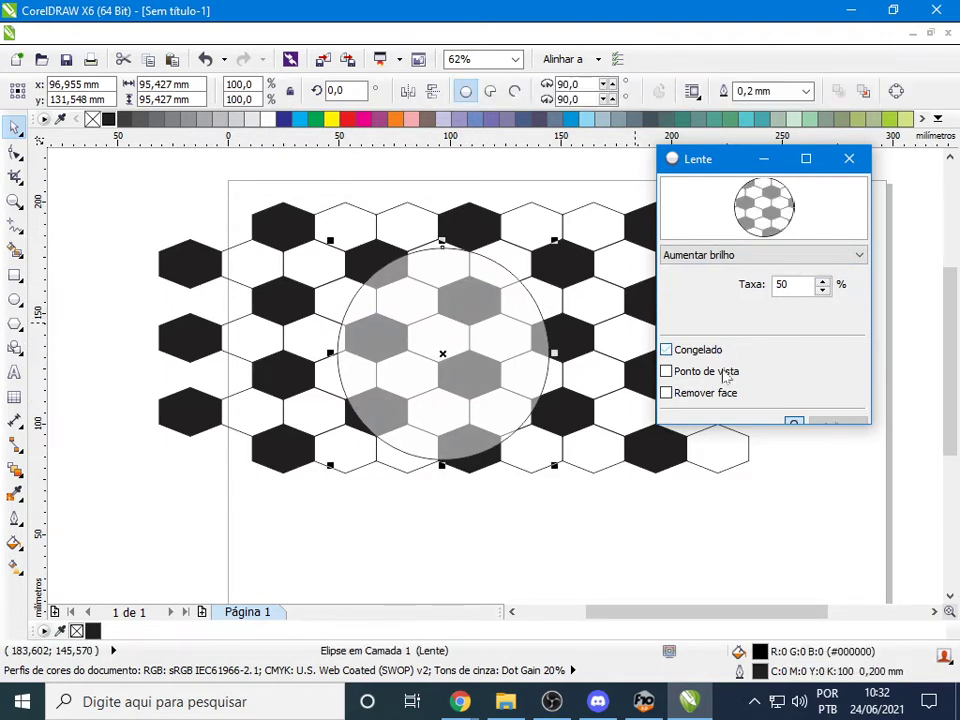
drag(822, 283, 824, 289)
click(824, 289)
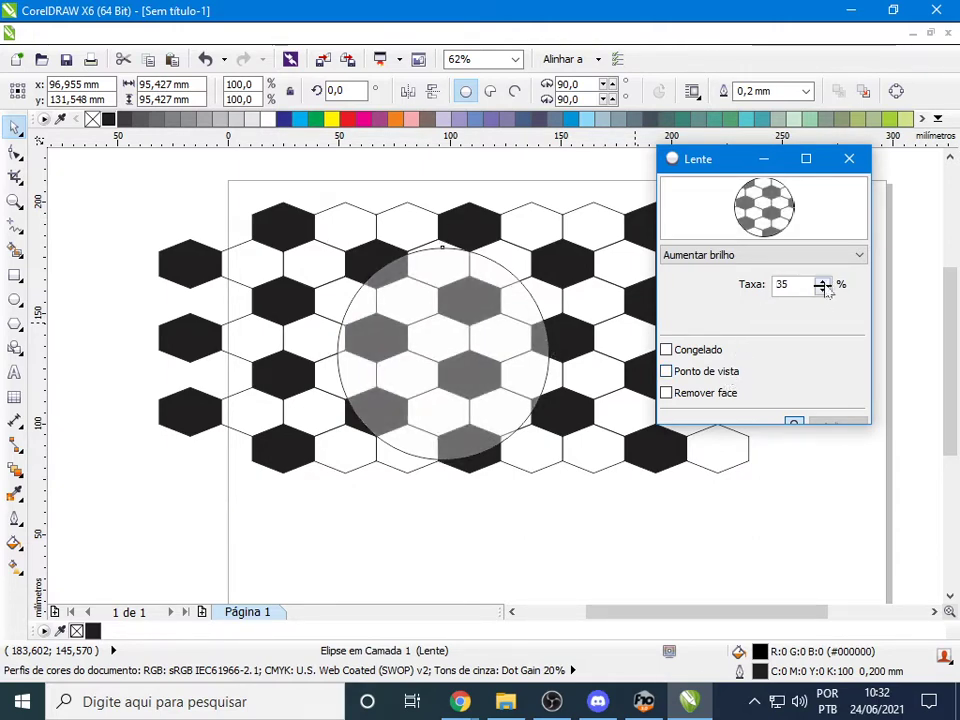
click(824, 289)
click(822, 281)
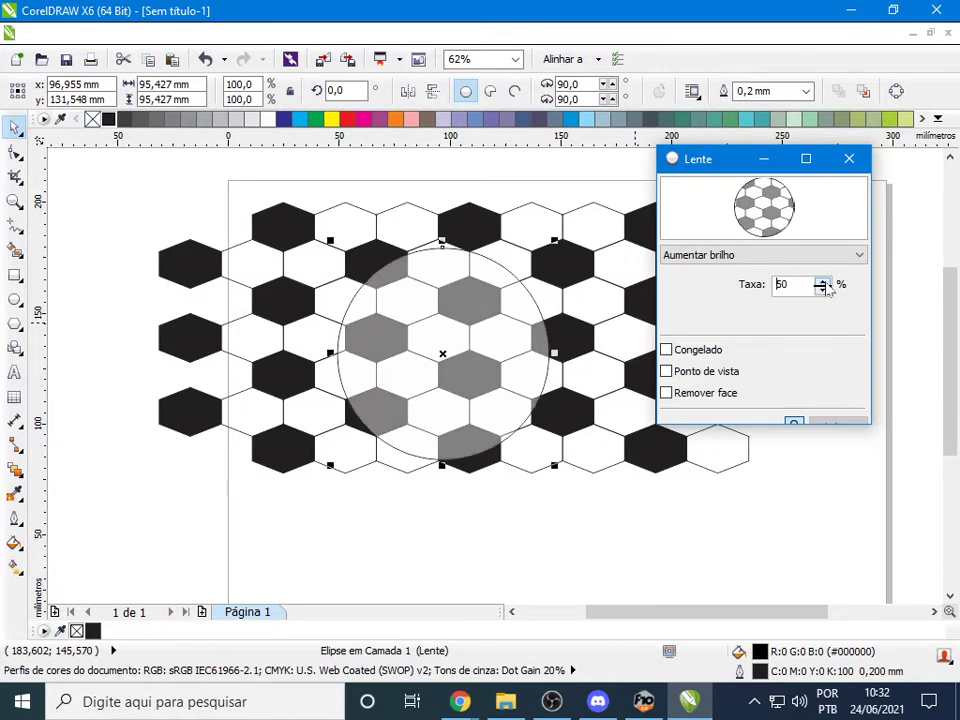
Apply the Adição de cor lens to the circle with yellow at 50%, and change the lens type to Limite de cor
click(740, 256)
click(729, 299)
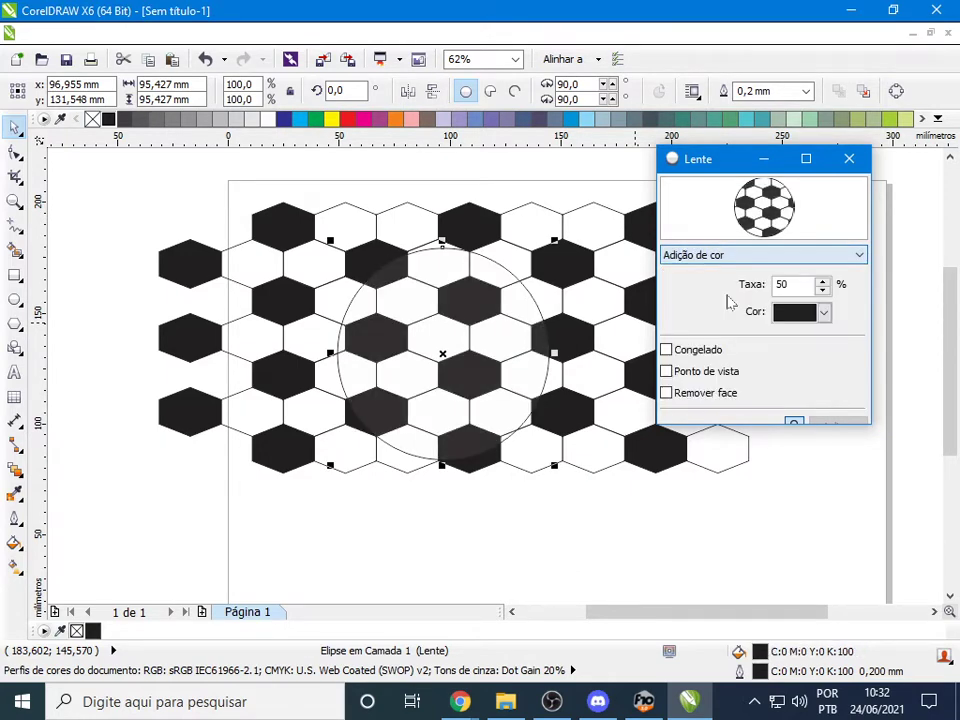
click(824, 312)
click(815, 366)
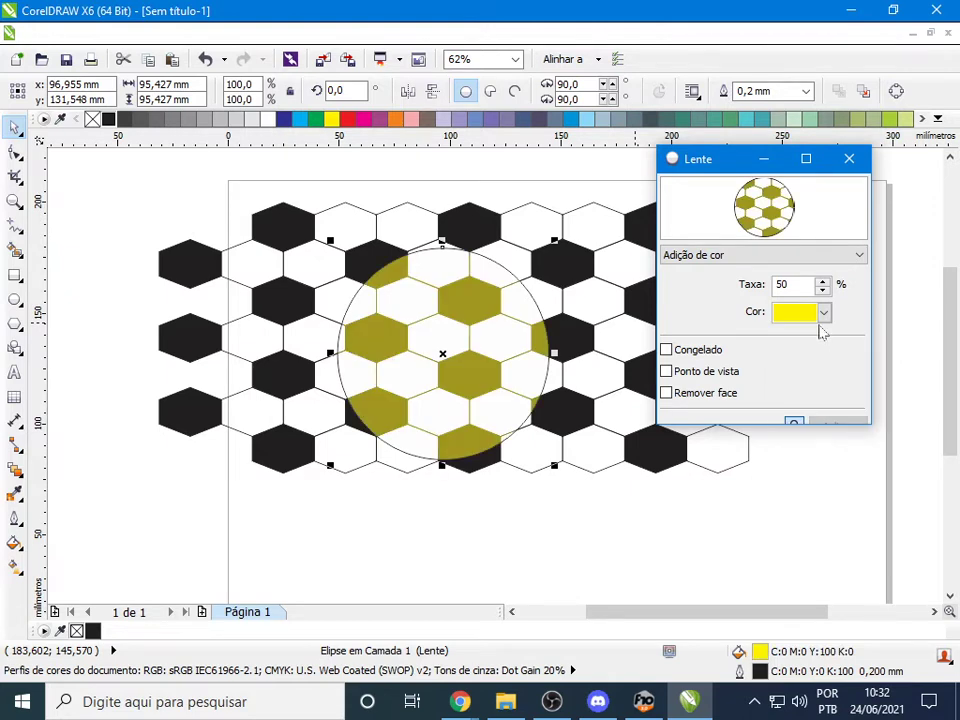
click(800, 256)
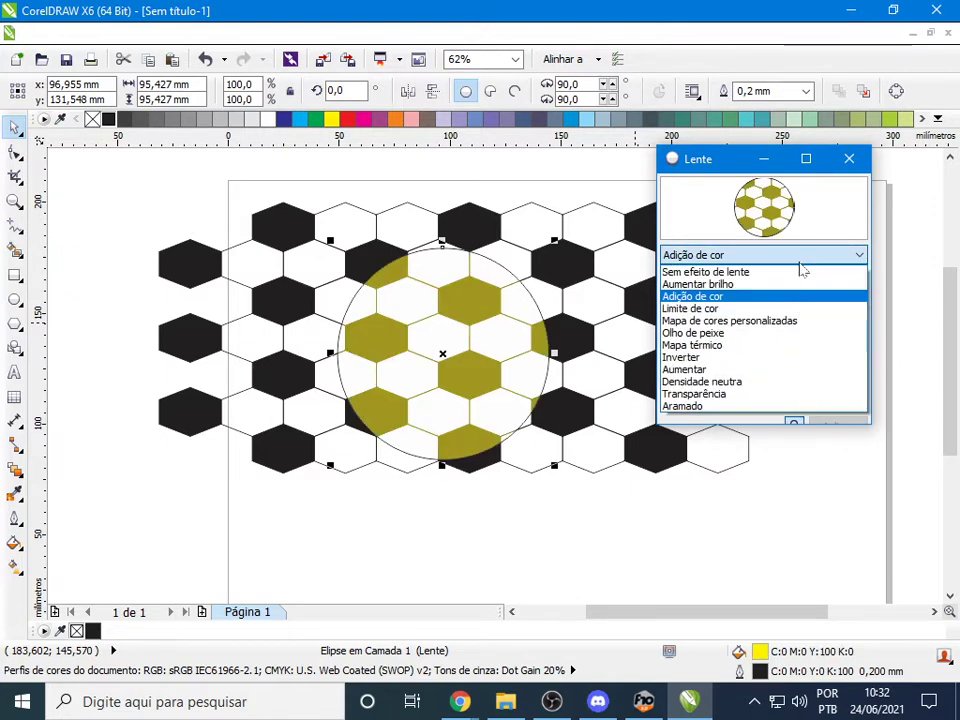
click(744, 310)
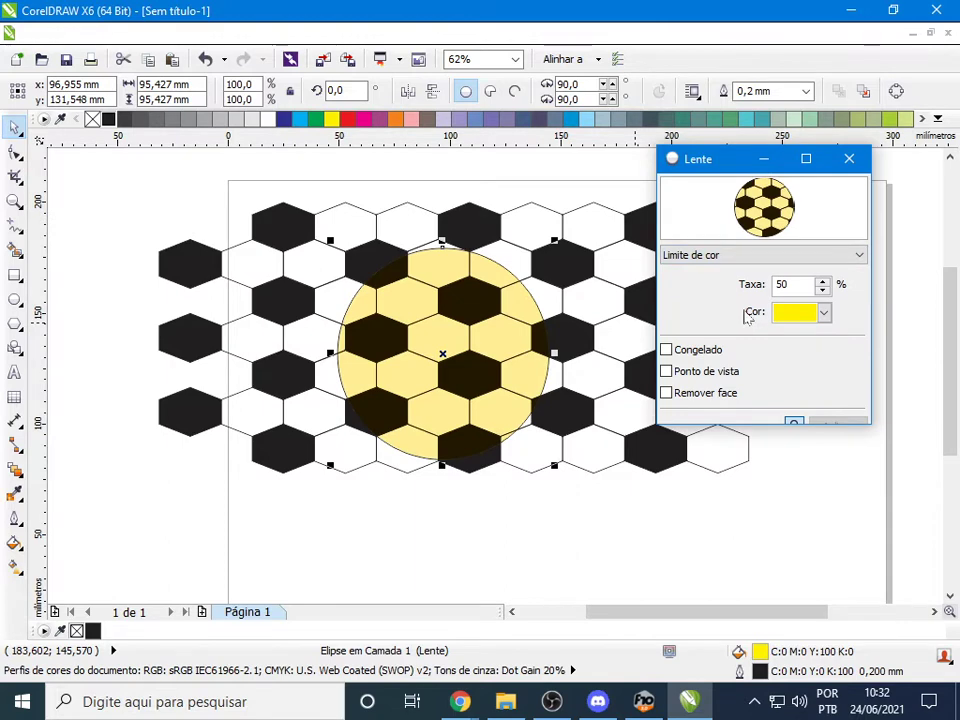
Change the circle's lens to Mapa de cores personalizadas, using Paleta direta from yellow to red
click(740, 254)
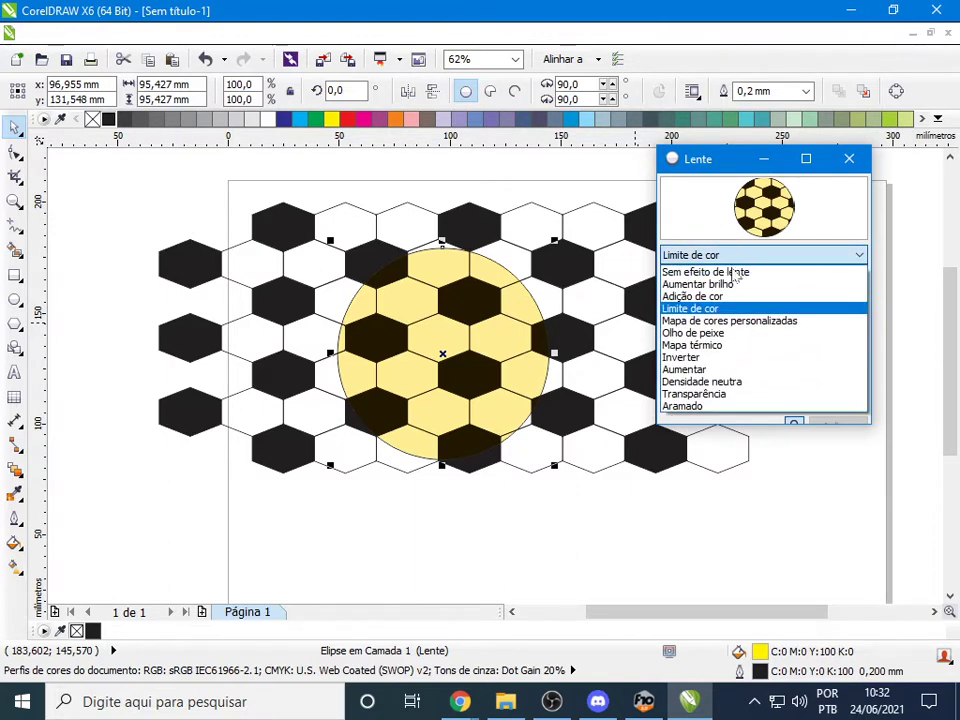
click(724, 321)
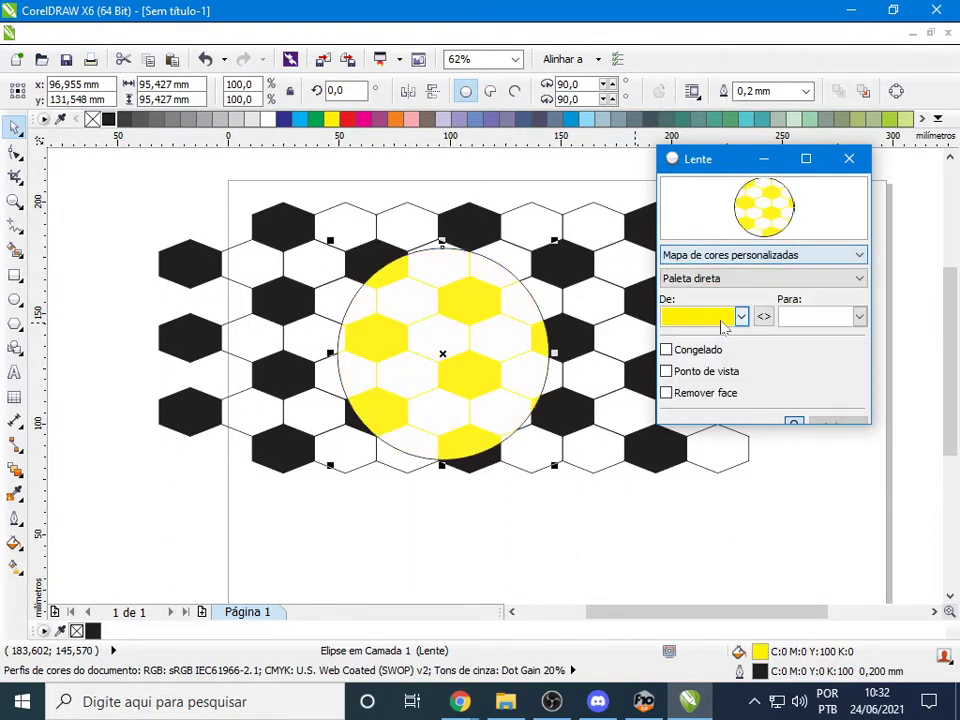
click(859, 316)
click(830, 352)
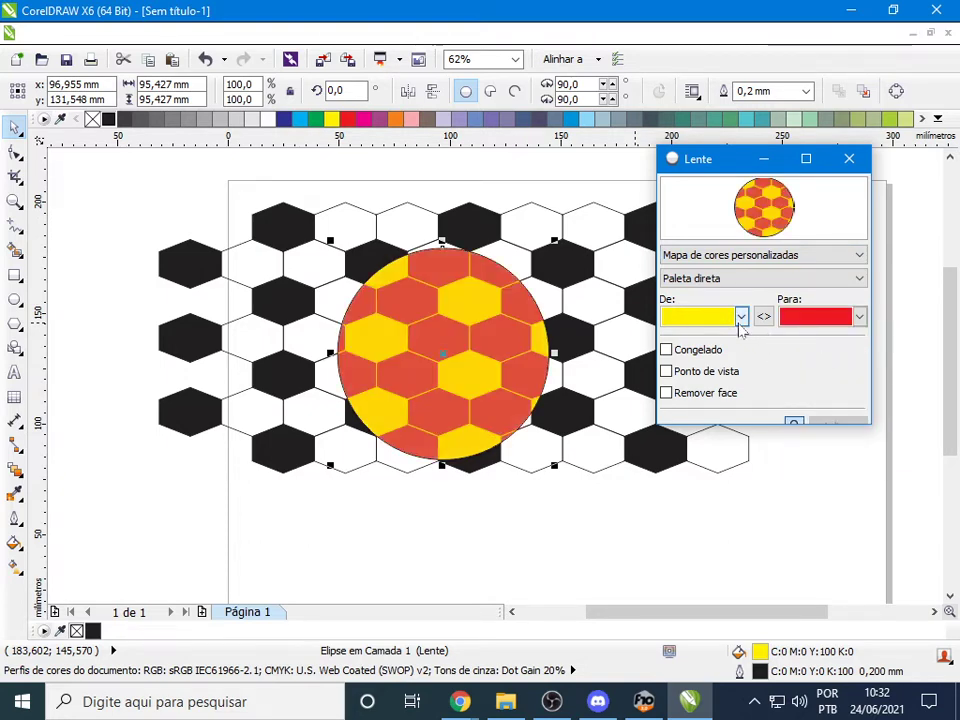
Try the Mapa térmico, Inverter and Aumentar lens types on the circle
click(746, 259)
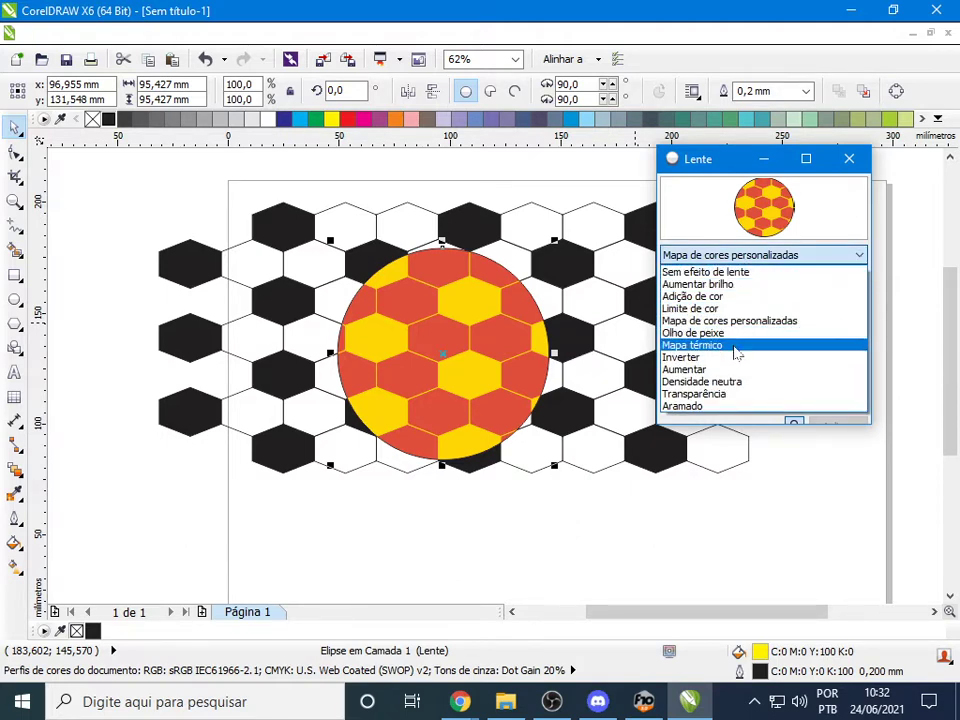
click(735, 346)
click(750, 256)
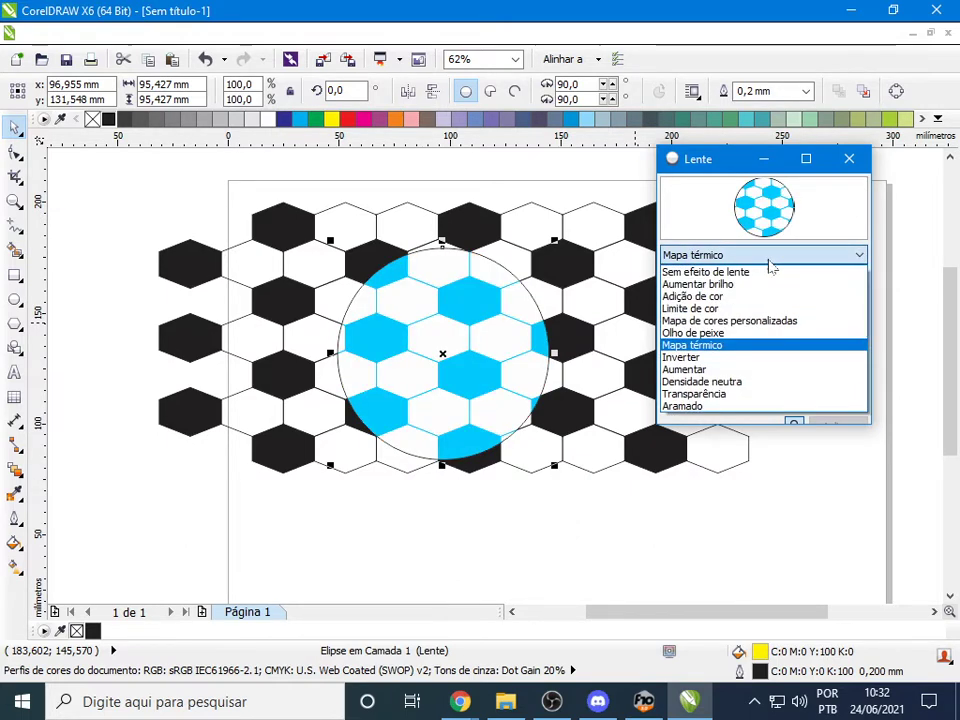
click(735, 357)
click(739, 256)
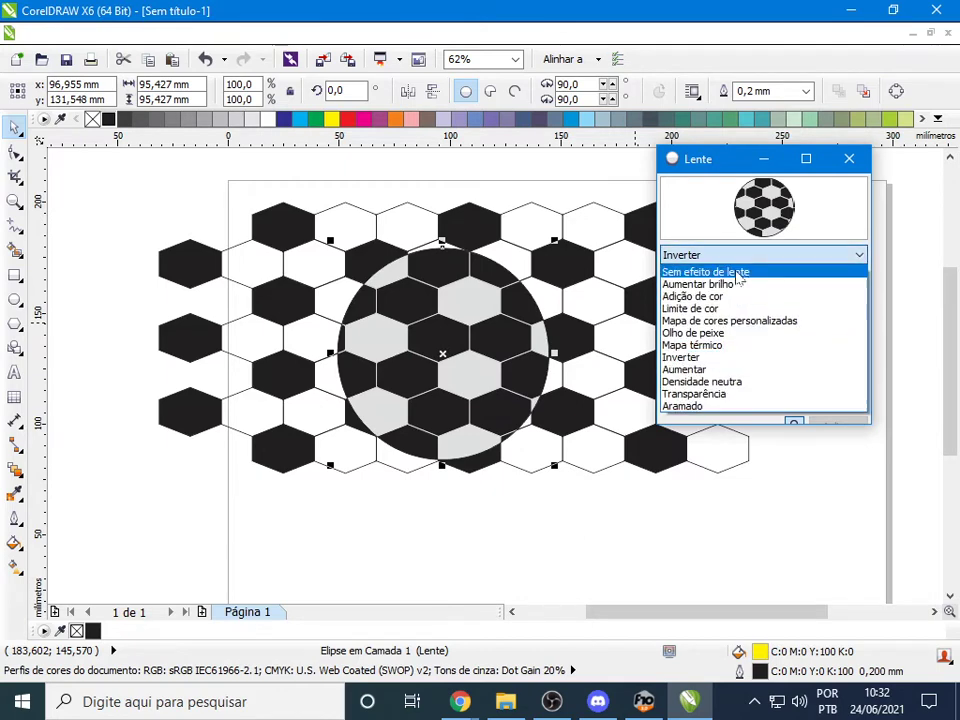
click(728, 369)
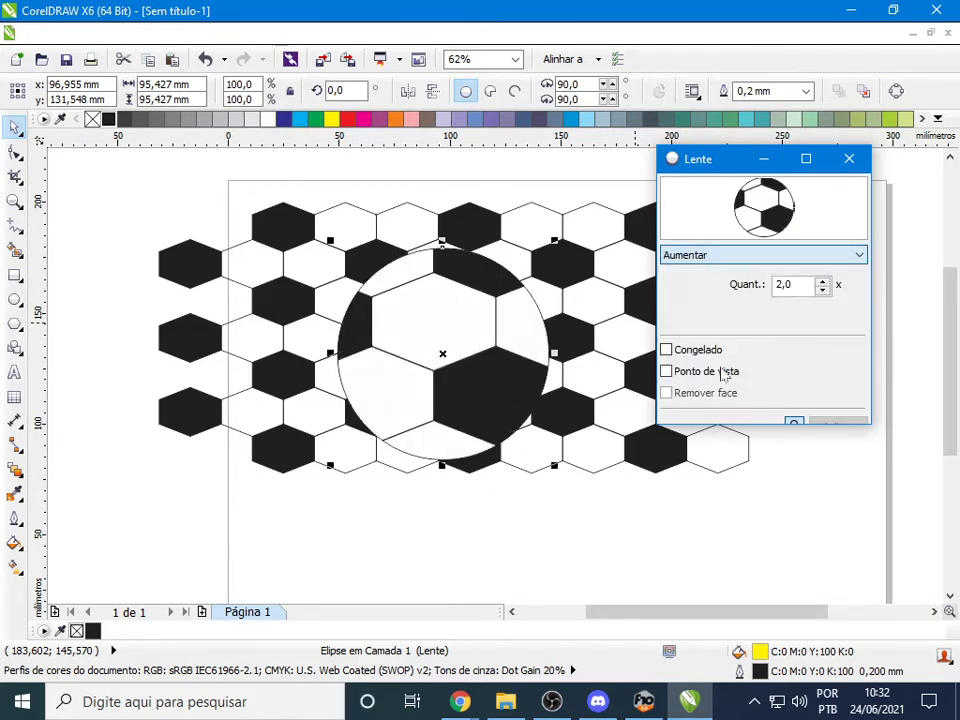
Try the Densidade neutra and Aramado lens types on the circle
click(716, 257)
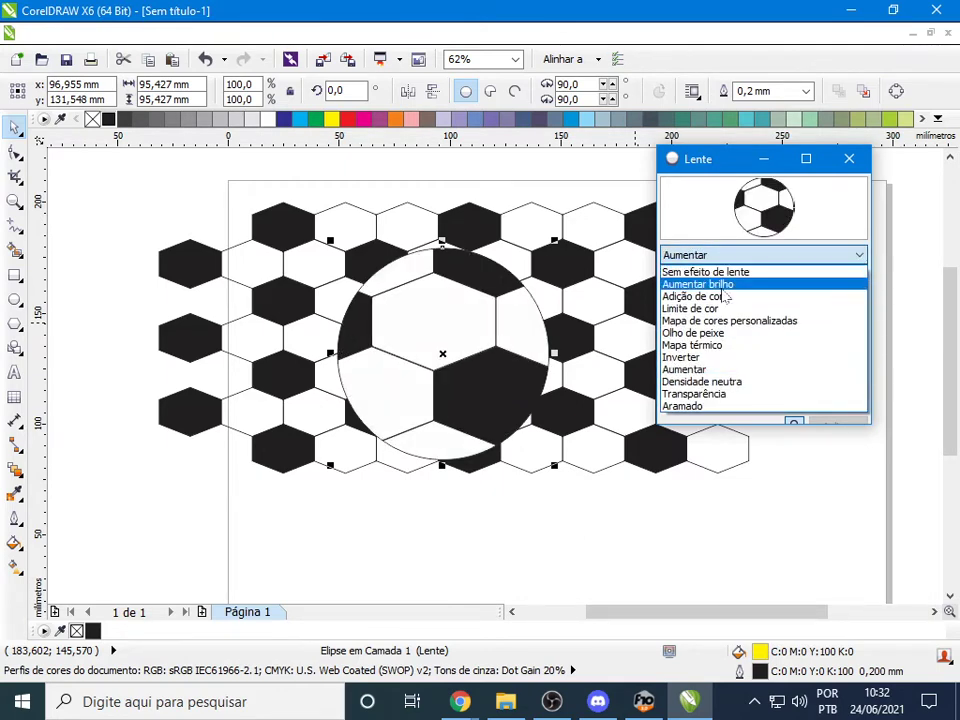
click(735, 380)
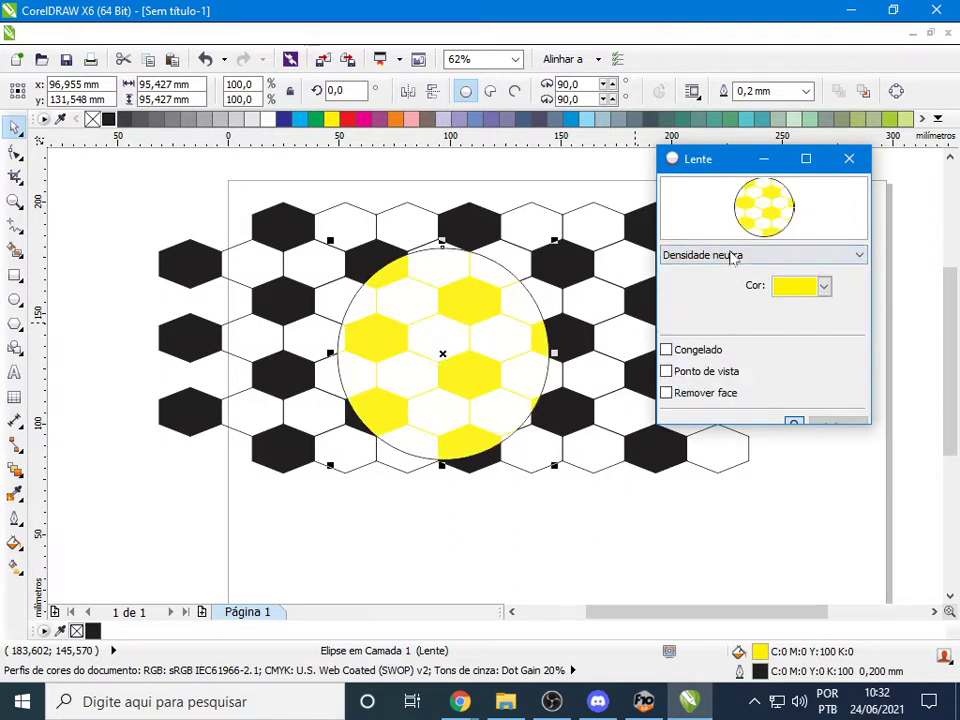
click(730, 256)
click(725, 406)
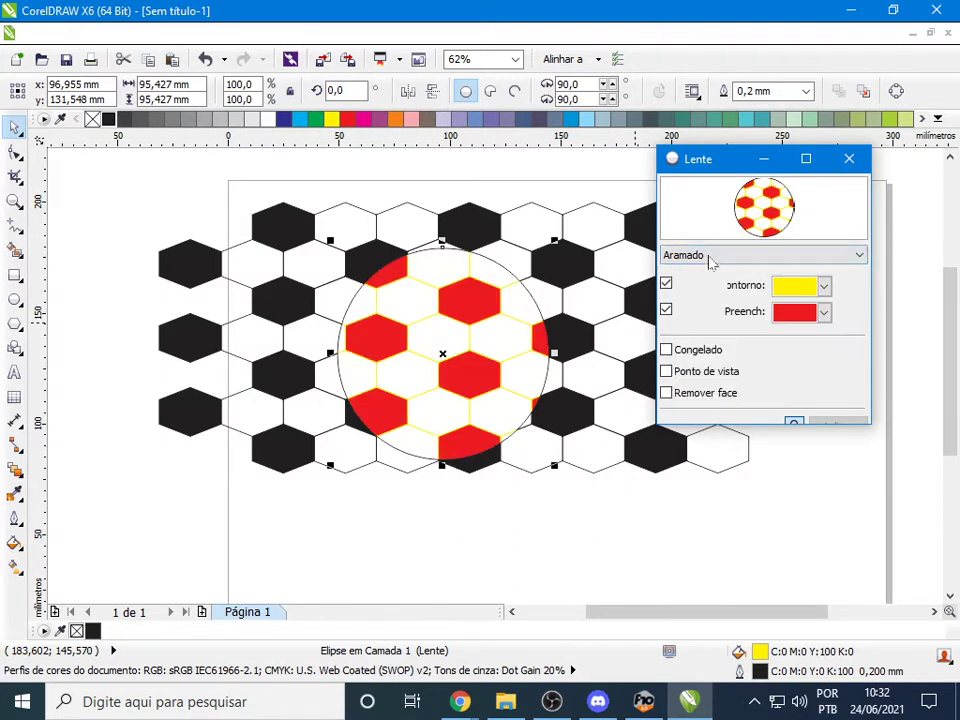
Apply the Olho de peixe lens to the circle at 100%, briefly comparing it with Limite de cor
click(709, 257)
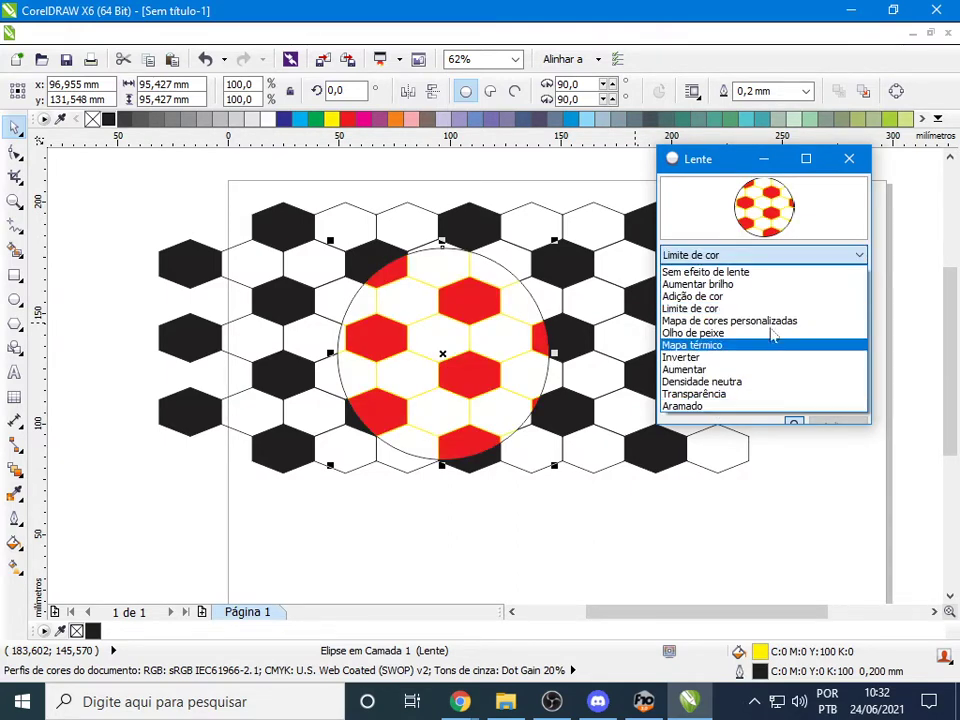
click(716, 340)
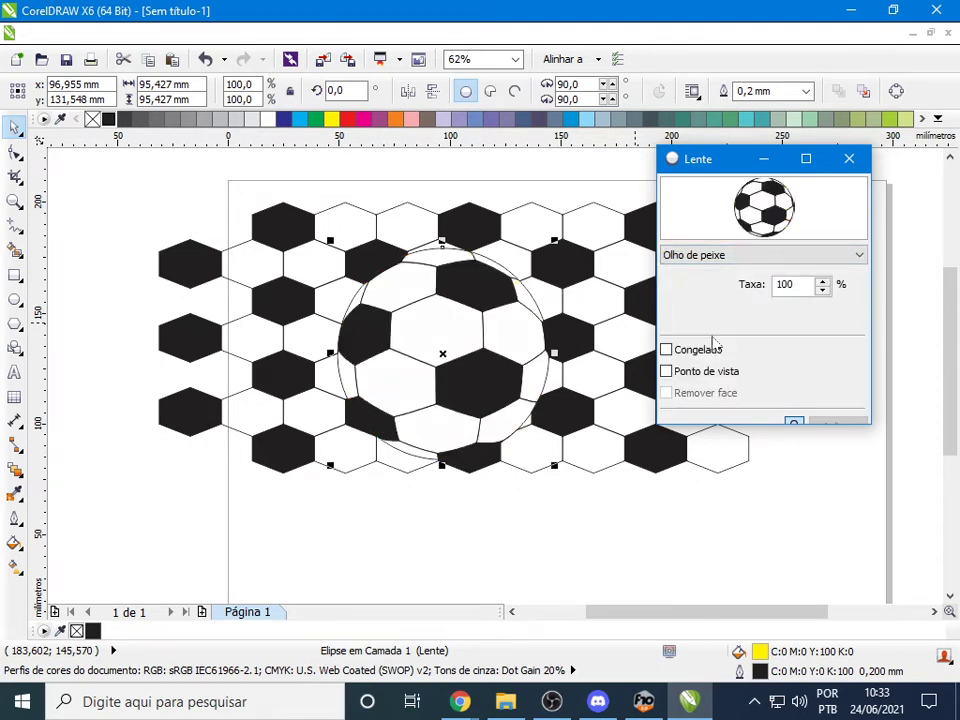
click(726, 255)
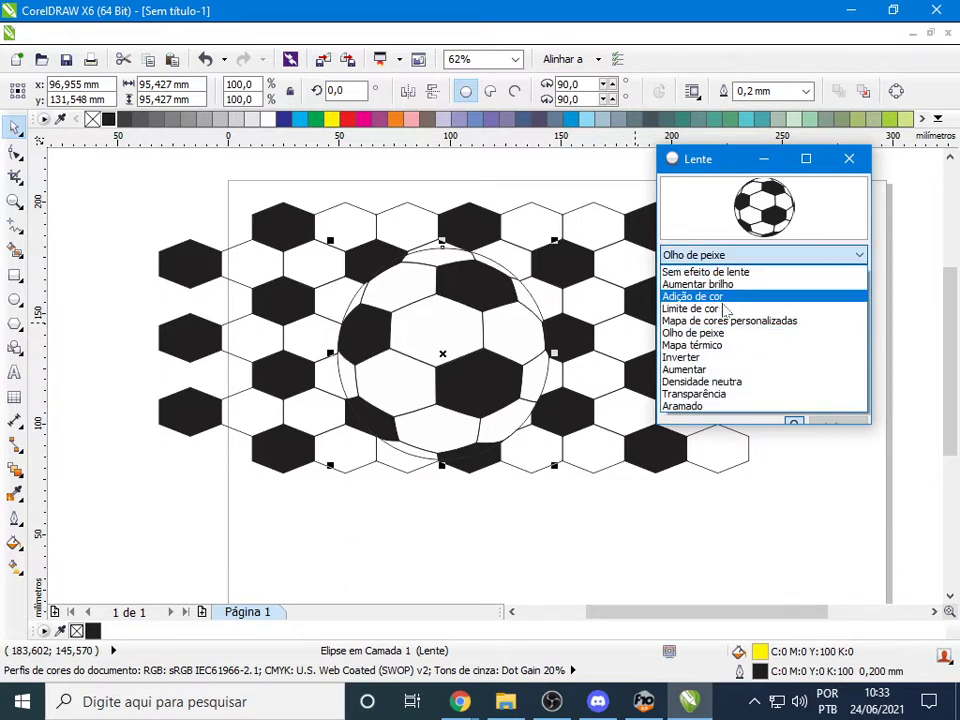
click(722, 307)
click(714, 258)
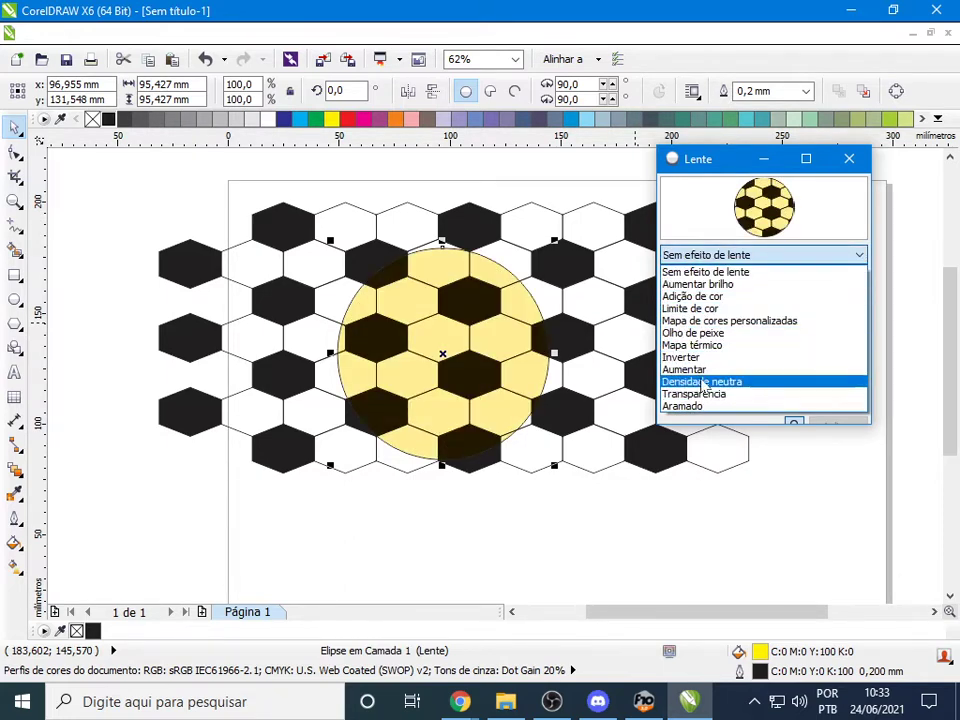
click(700, 333)
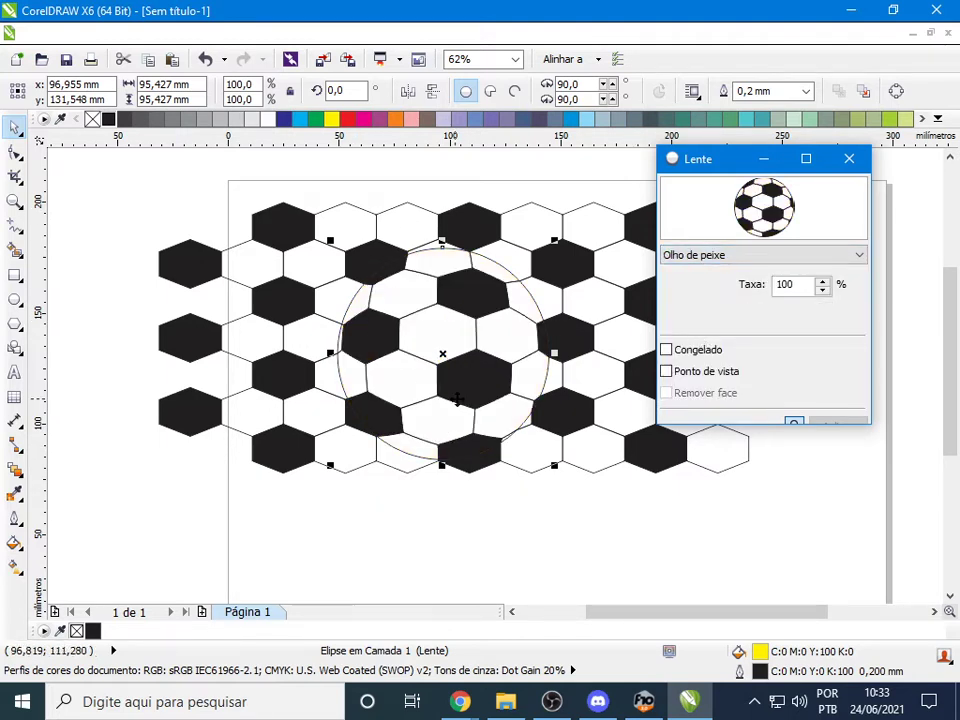
Move the fisheye circle to about x 100, y 137.5 mm over the honeycomb and turn on Congelado and Ponto de vista
drag(460, 324, 430, 327)
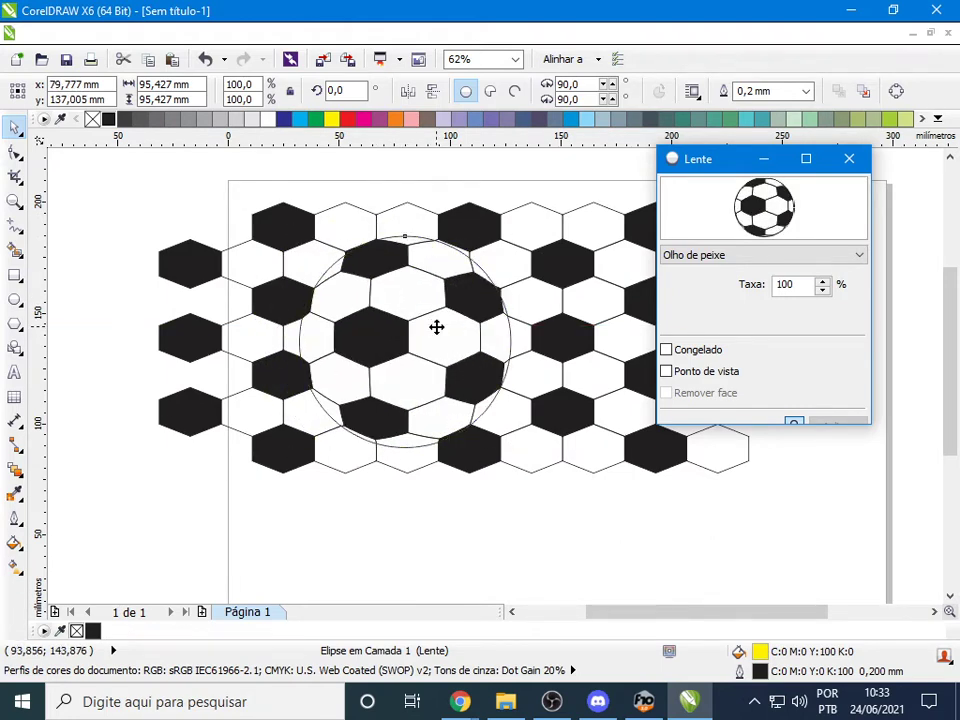
drag(435, 326, 484, 326)
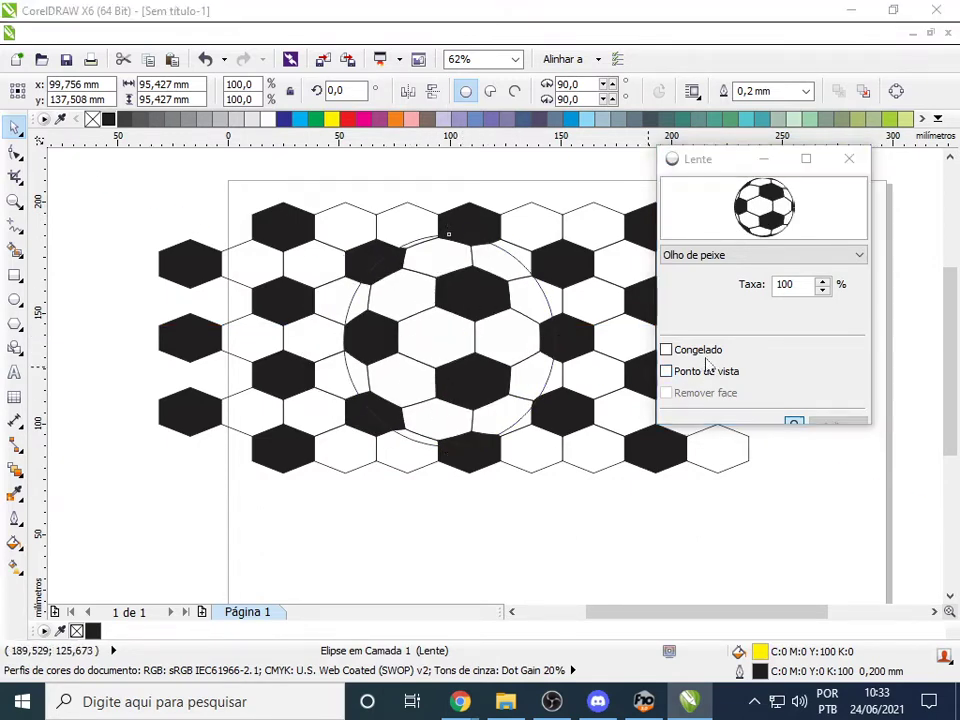
click(702, 356)
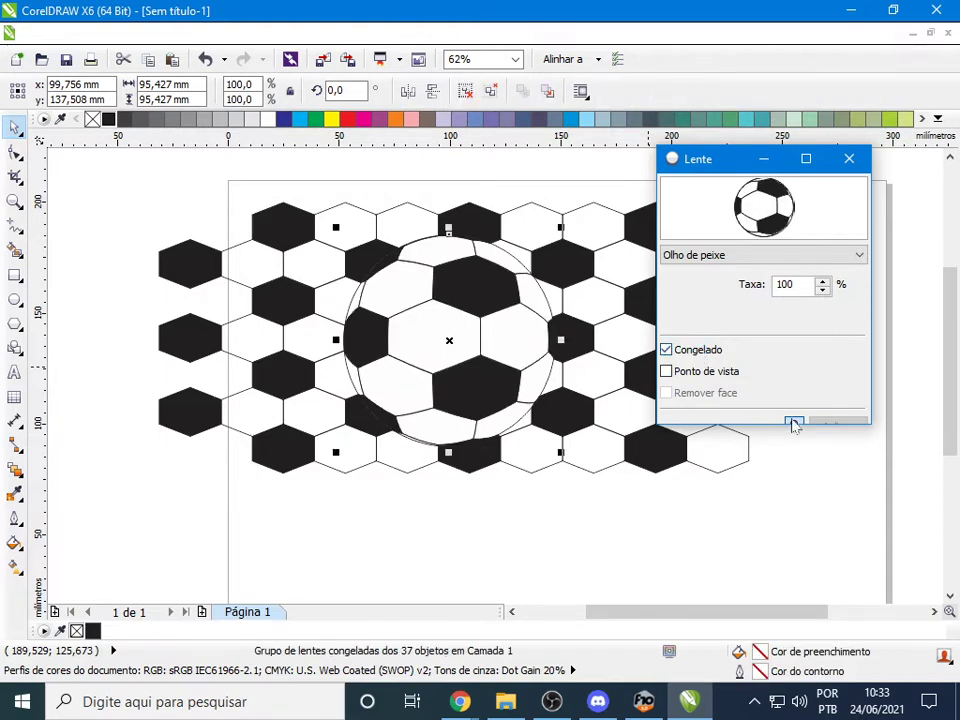
drag(782, 424, 780, 516)
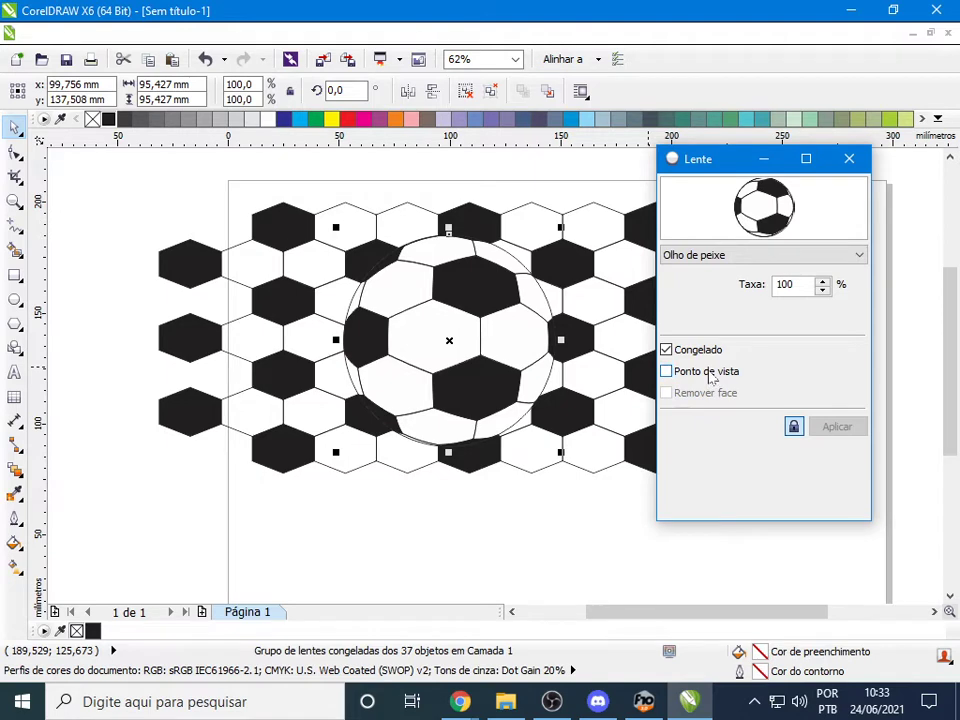
click(712, 376)
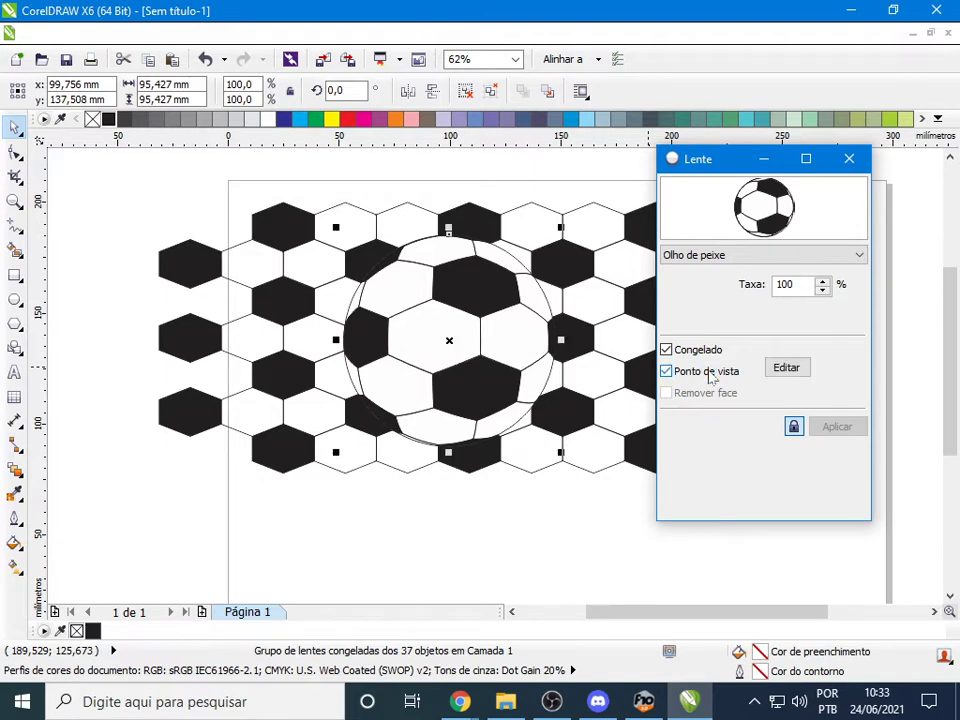
Move the frozen ball off the honeycomb into the empty area outside the page, at about x -92, y 200 mm
drag(484, 274, 250, 349)
scroll(465, 437, down, 1)
scroll(457, 394, down, 1)
scroll(457, 403, up, 1)
scroll(214, 315, up, 1)
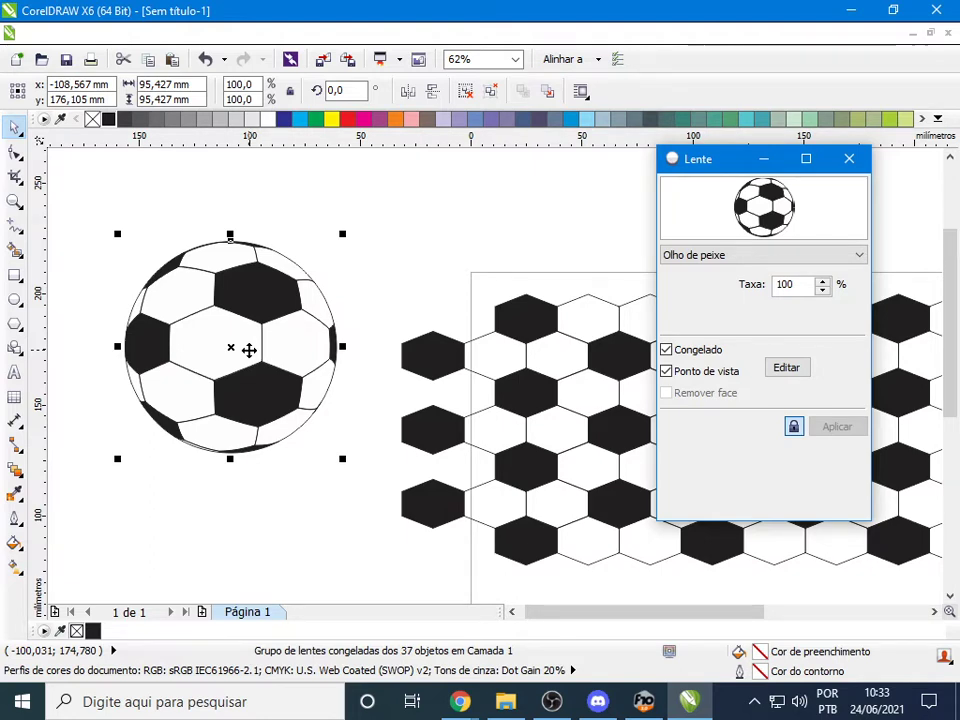
mouse_move(274, 332)
mouse_down()
mouse_move(274, 290)
mouse_move(274, 317)
mouse_up()
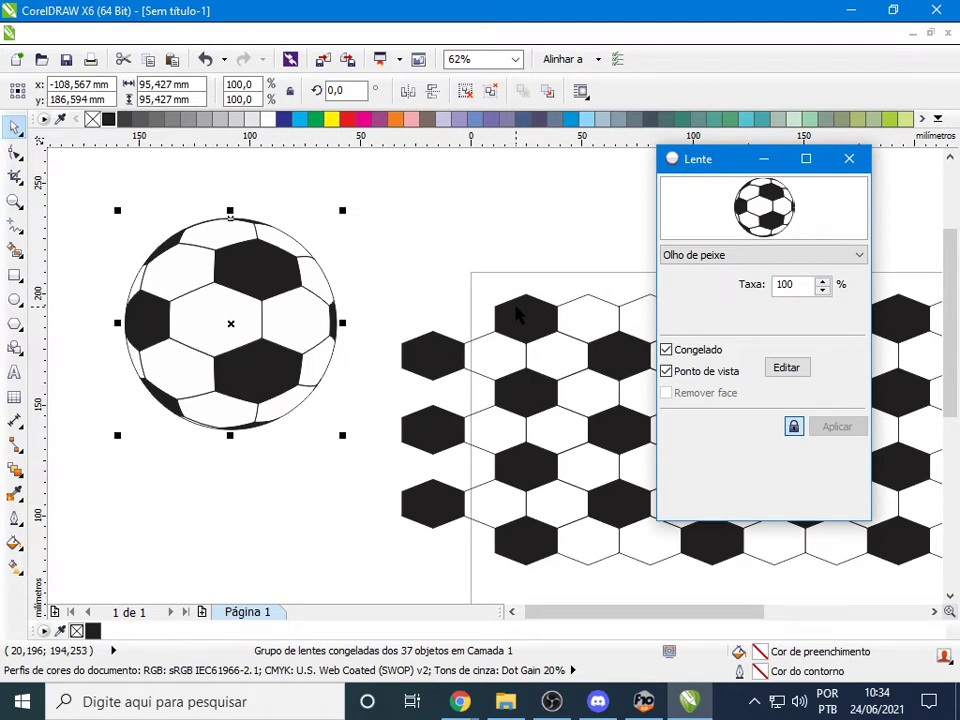
drag(199, 257, 212, 296)
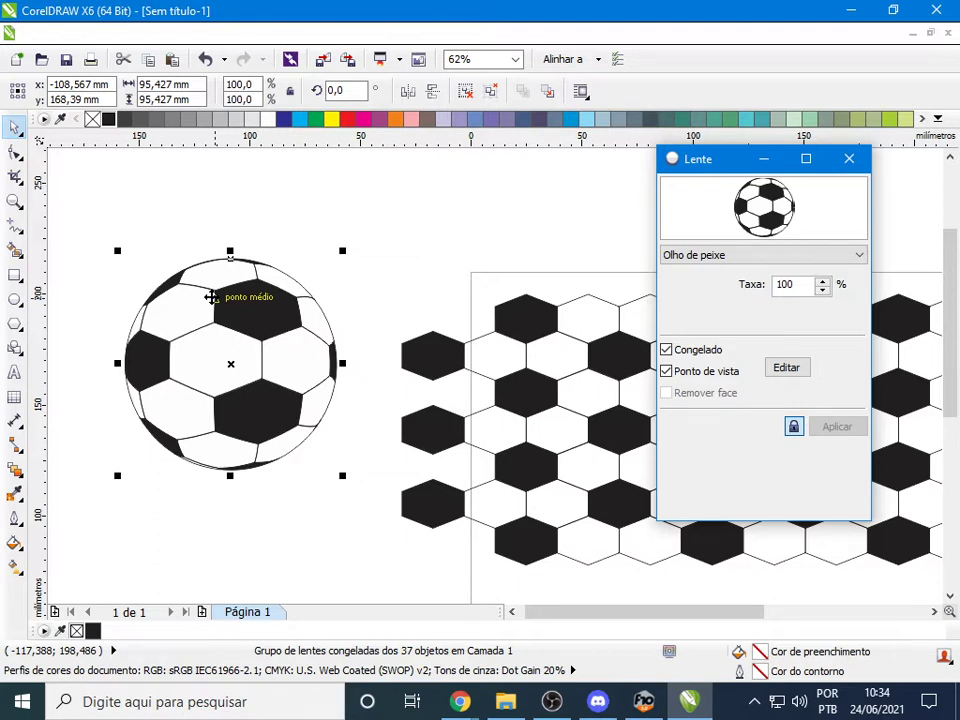
drag(239, 320, 270, 255)
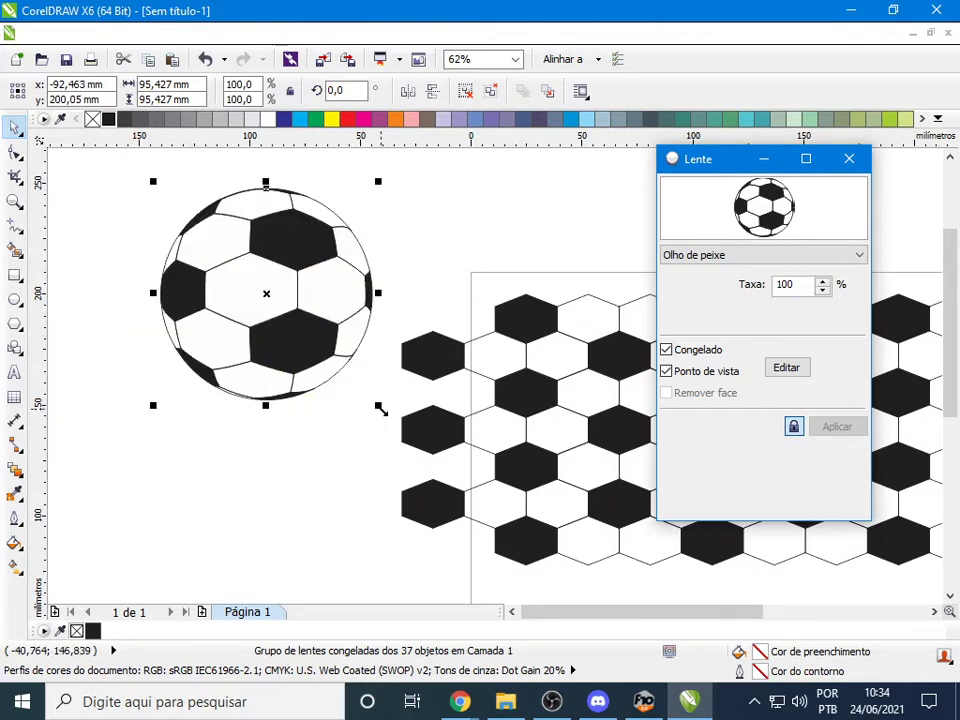
Add a second page and move the ball onto it at about x 94, y 152 mm, closing the Lente settings
click(200, 611)
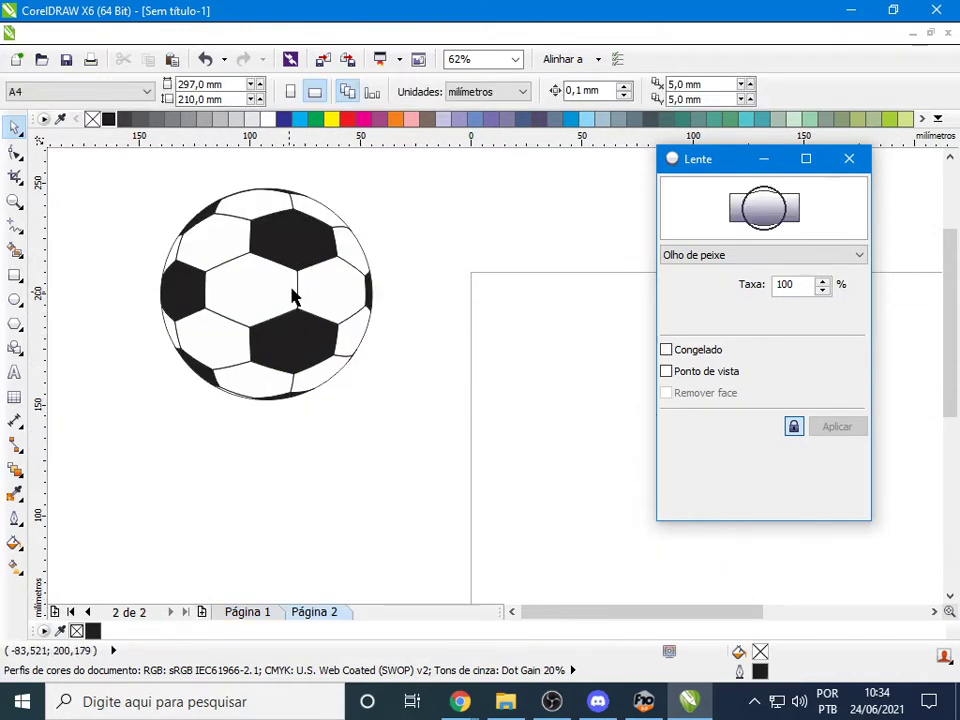
drag(294, 296, 679, 398)
click(849, 158)
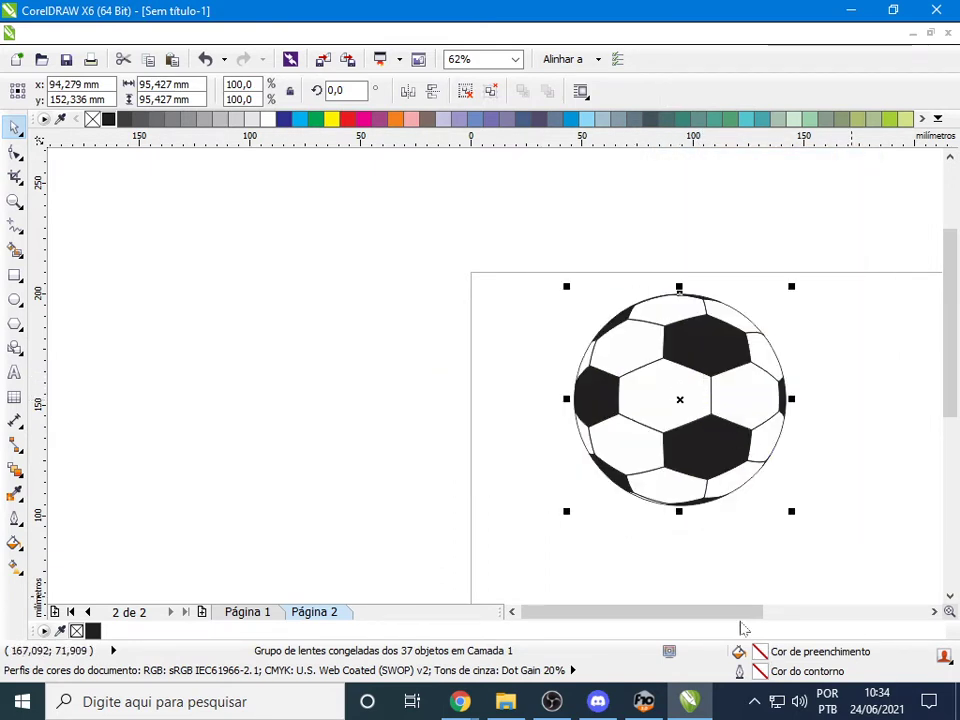
Enlarge the ball proportionally on the second page to about 186 mm in diameter
drag(743, 612, 711, 615)
click(950, 598)
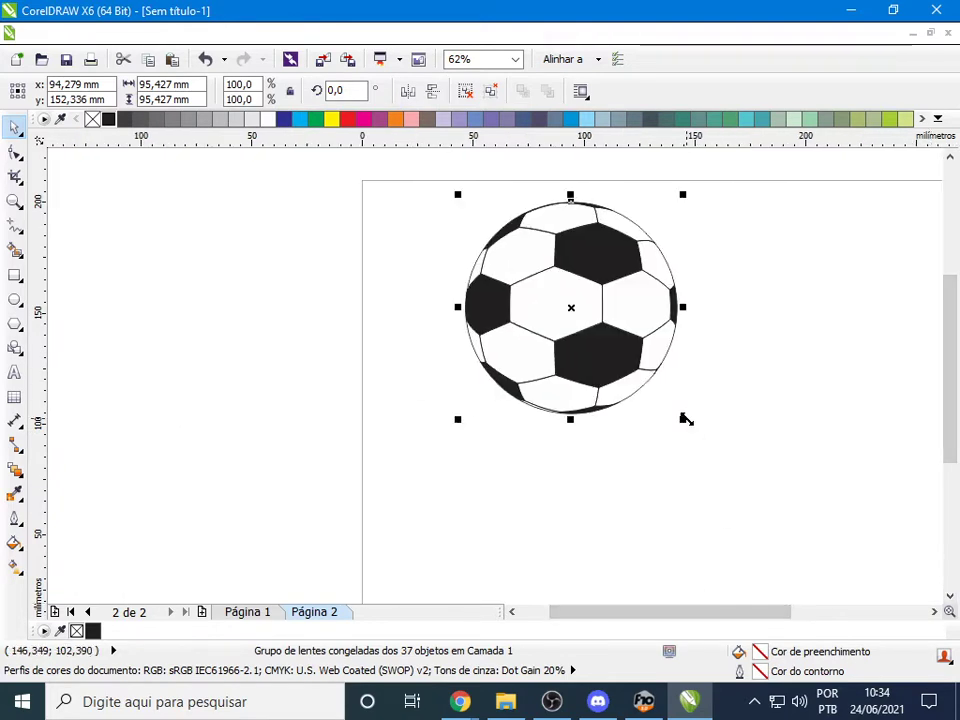
drag(685, 419, 823, 560)
click(934, 612)
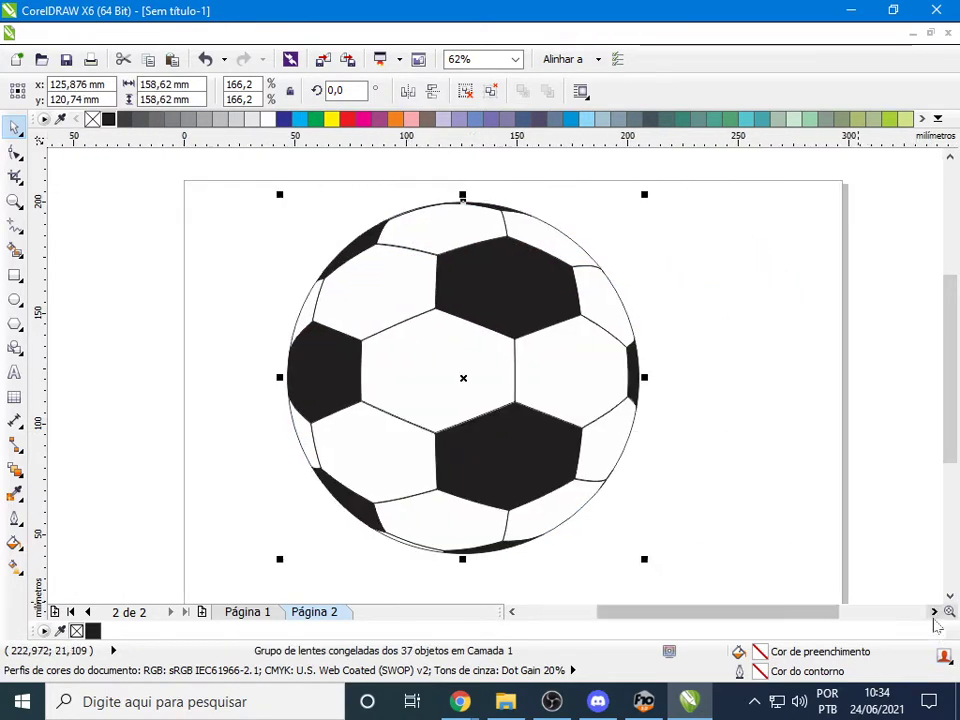
drag(945, 416, 943, 425)
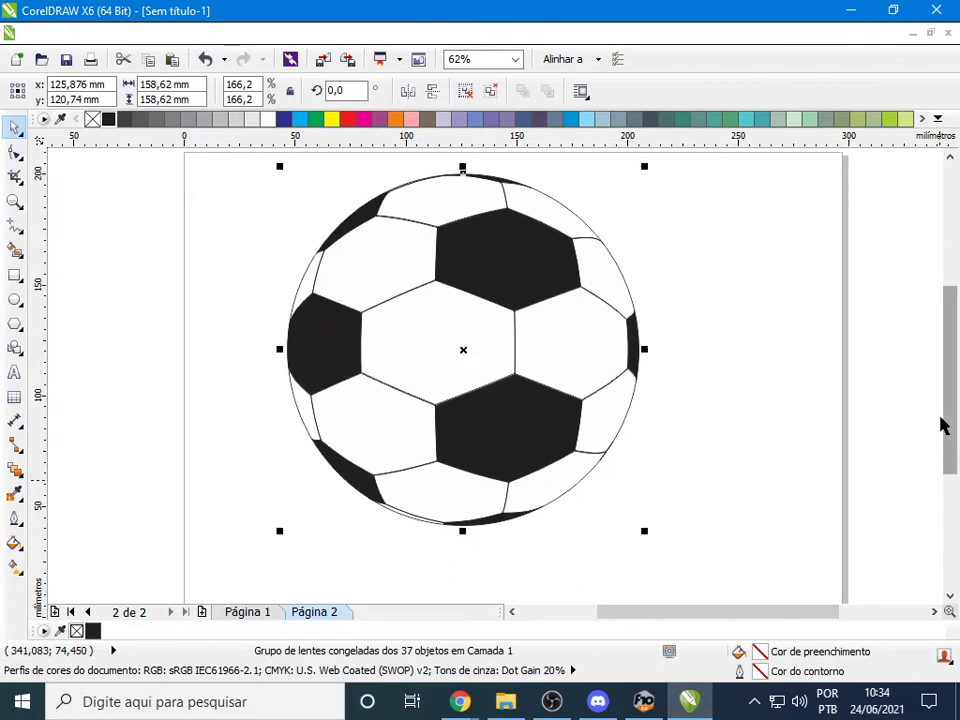
drag(644, 530, 721, 588)
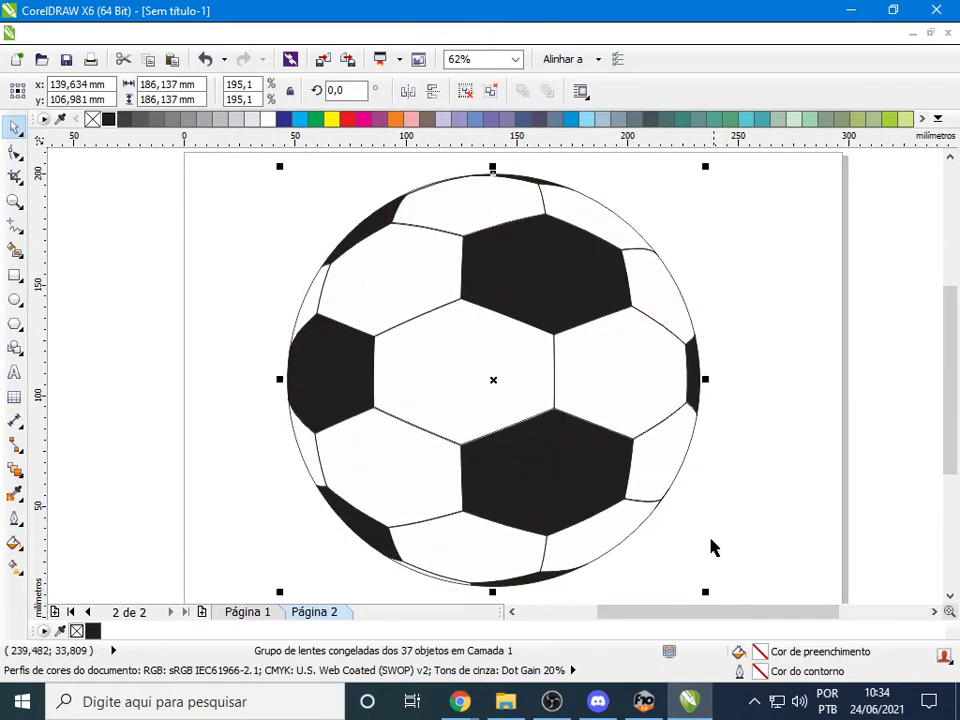
Deselect the ball and start an artistic text object just outside the page, at about x -17, y 160 mm
click(180, 205)
click(12, 364)
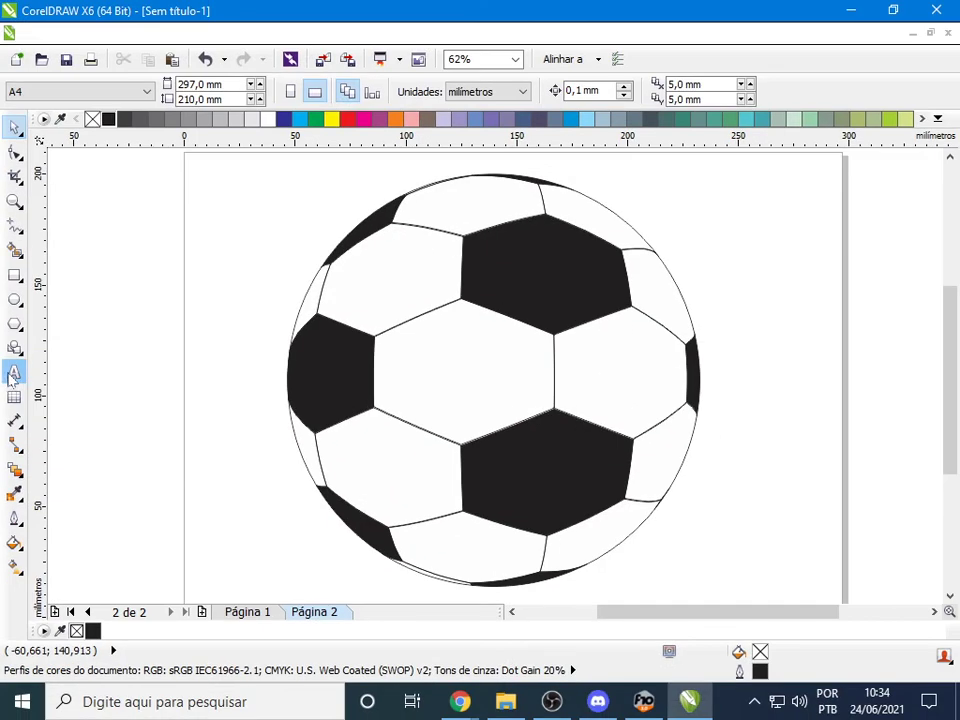
click(273, 296)
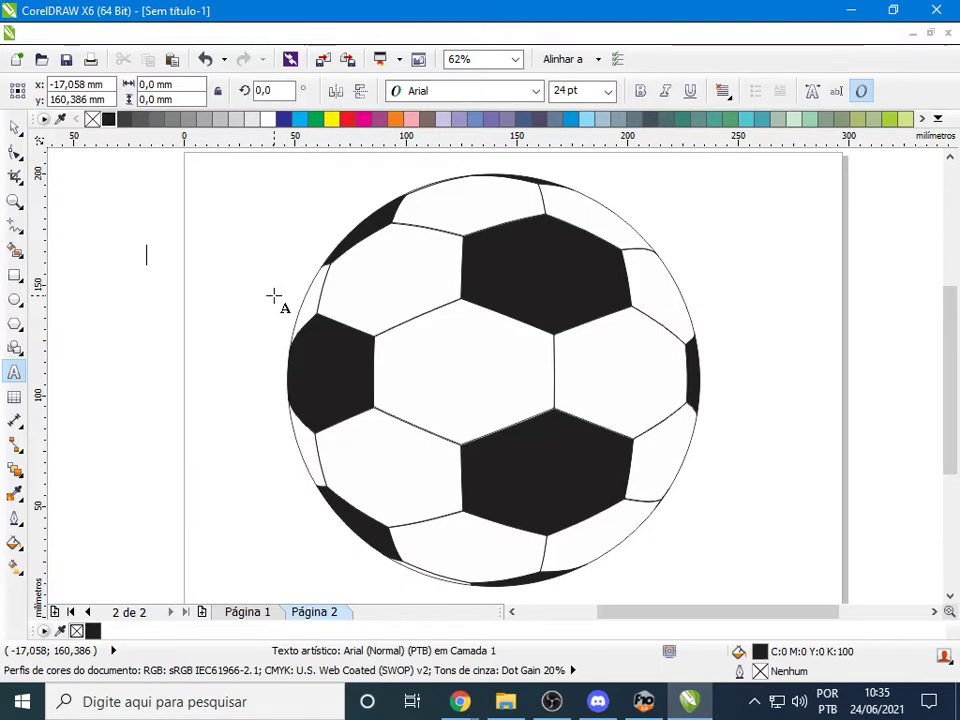
Switch to Chrome and search Google in a new tab for "adidas", showing the image results
click(381, 634)
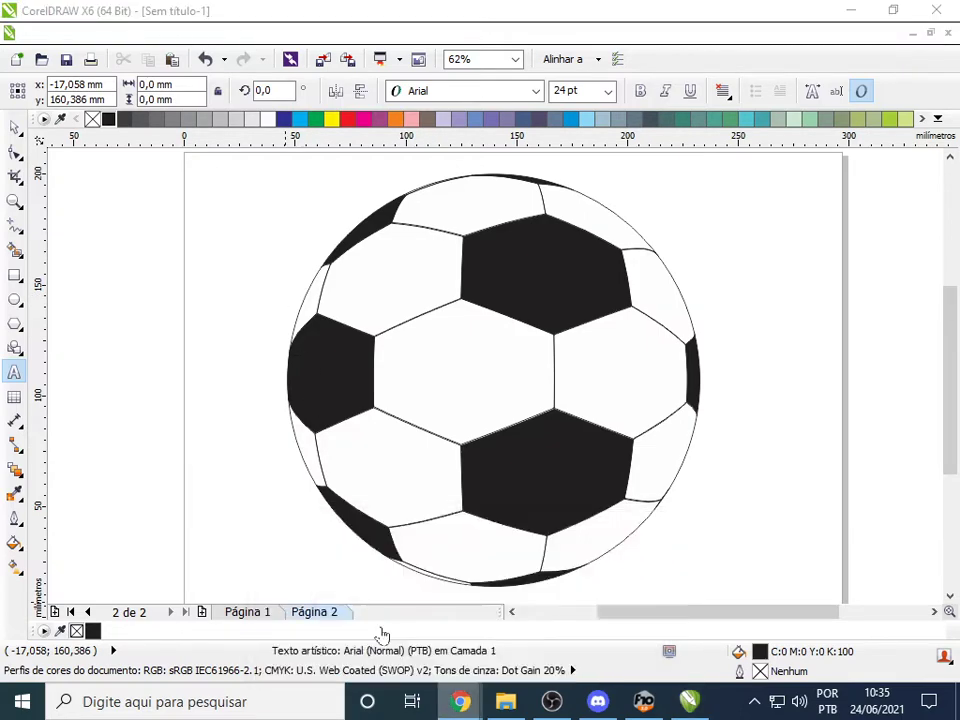
click(738, 15)
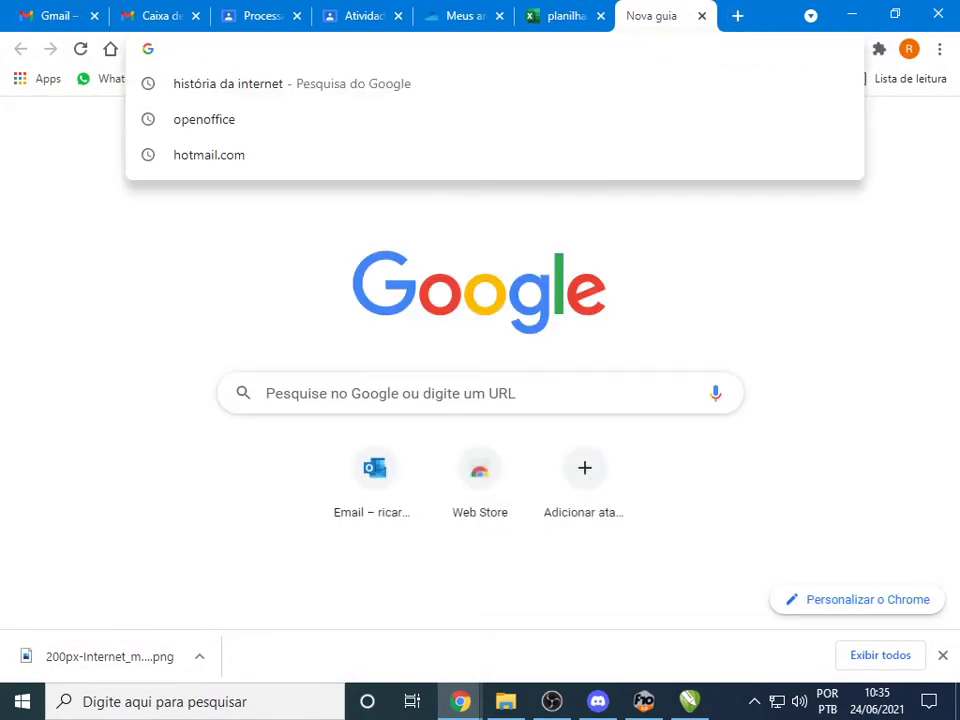
text(adidas)
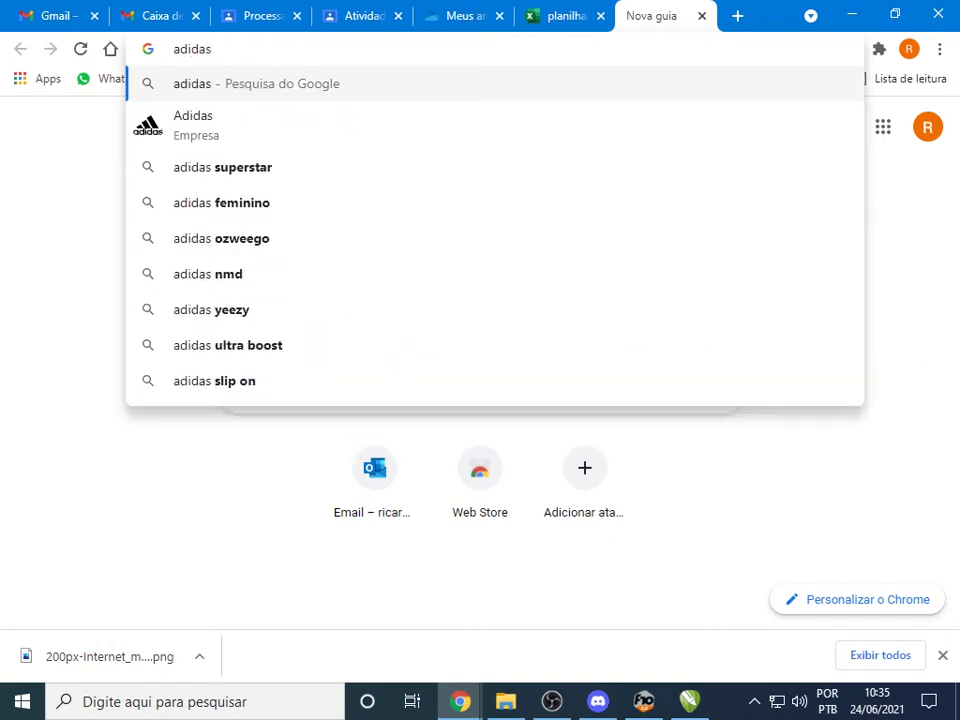
key(Return)
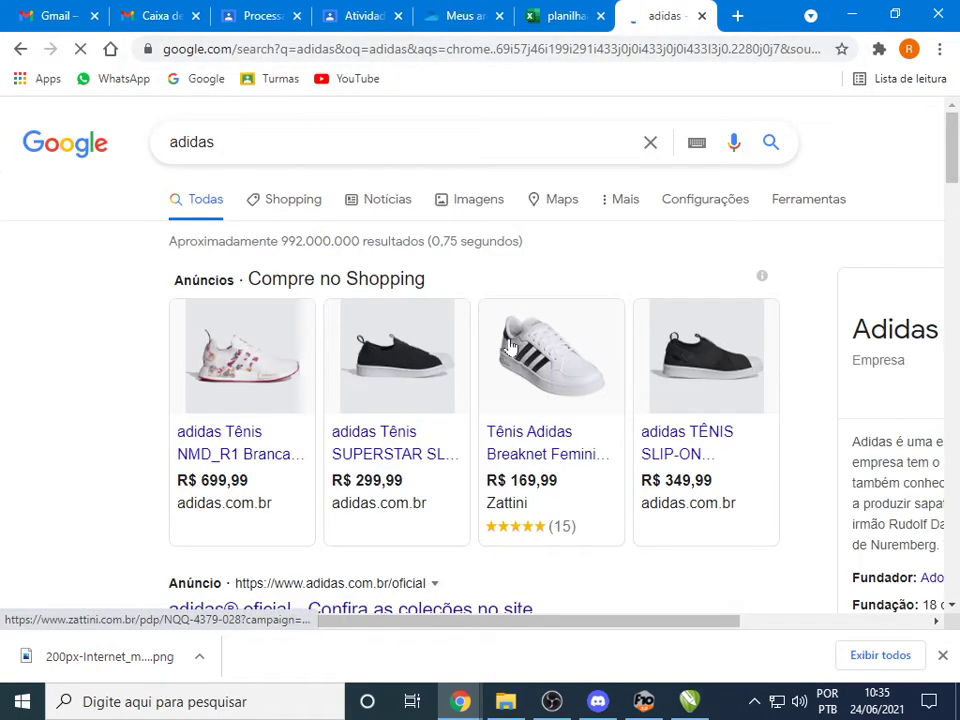
click(462, 200)
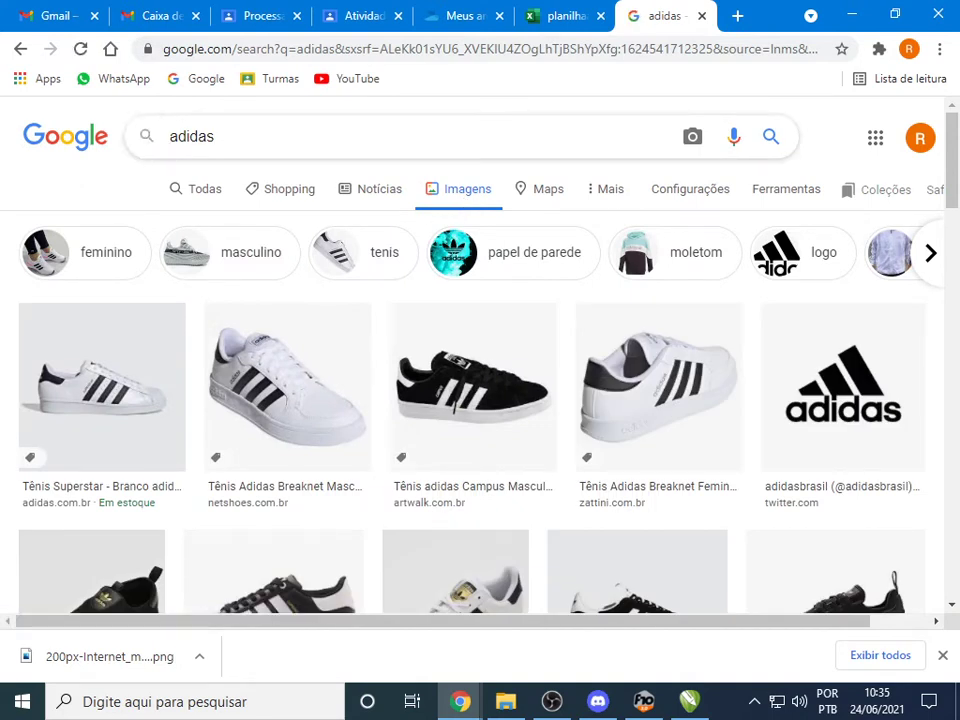
Refine the image search to "logo adidas" and open the preview of the three-bar logo from Wikipedia
text(logo)
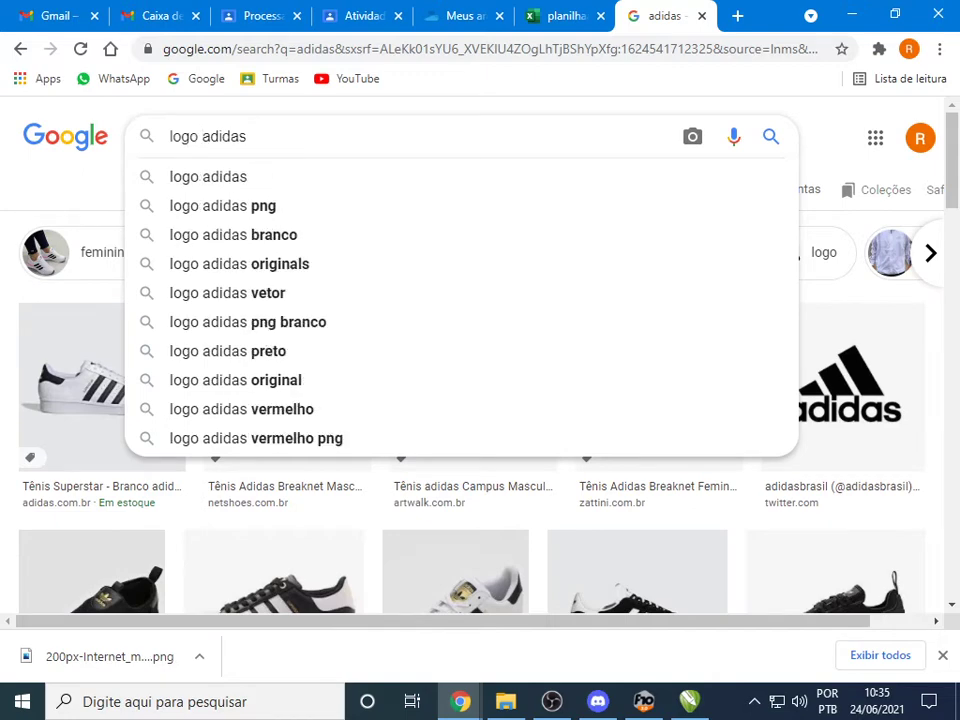
key(Return)
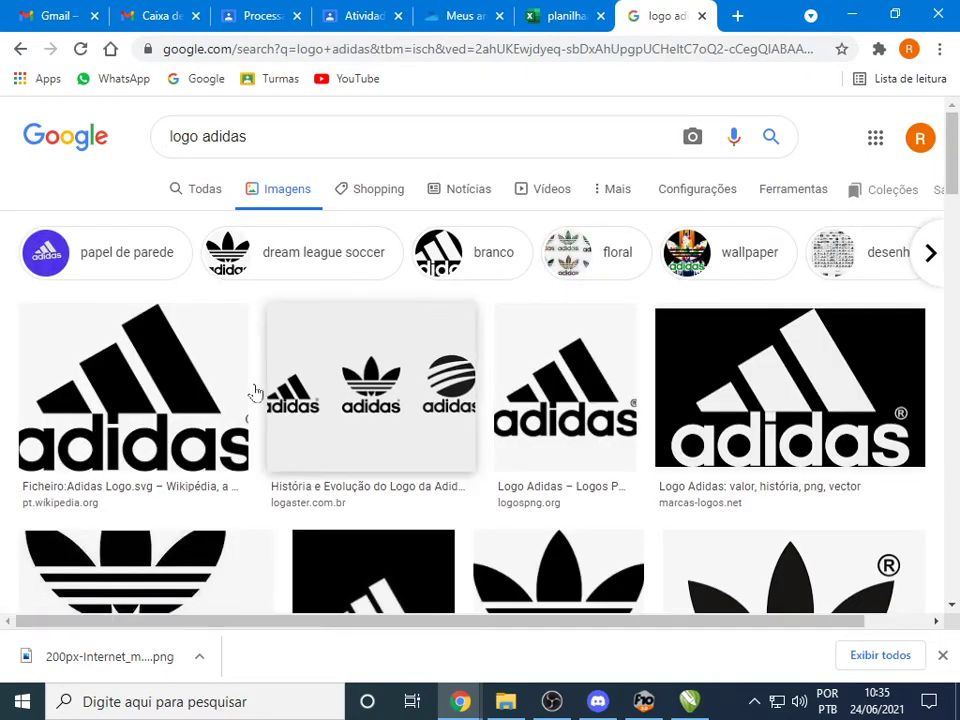
click(117, 408)
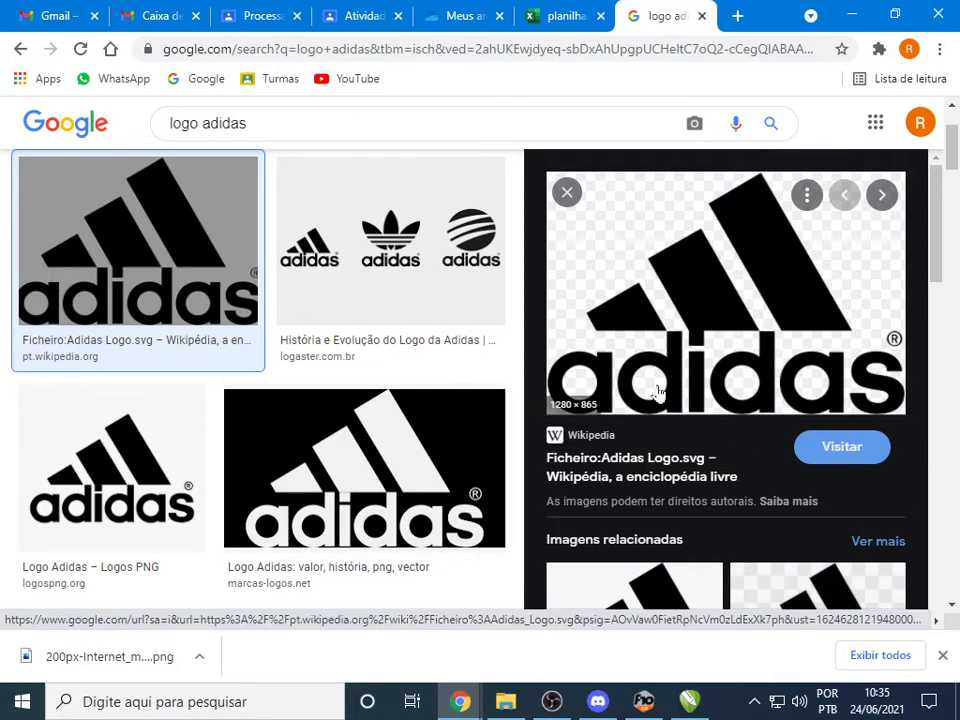
Return to CorelDRAW, enter "adidas" as the artistic text and compare its lettering with the logo image
key(alt+Tab)
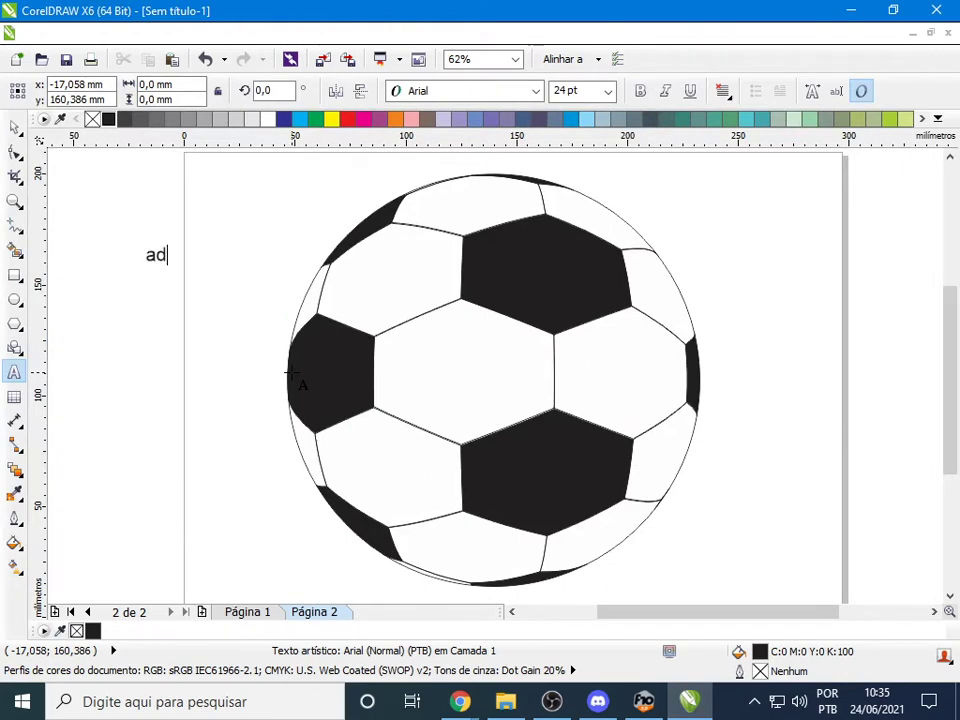
text(das)
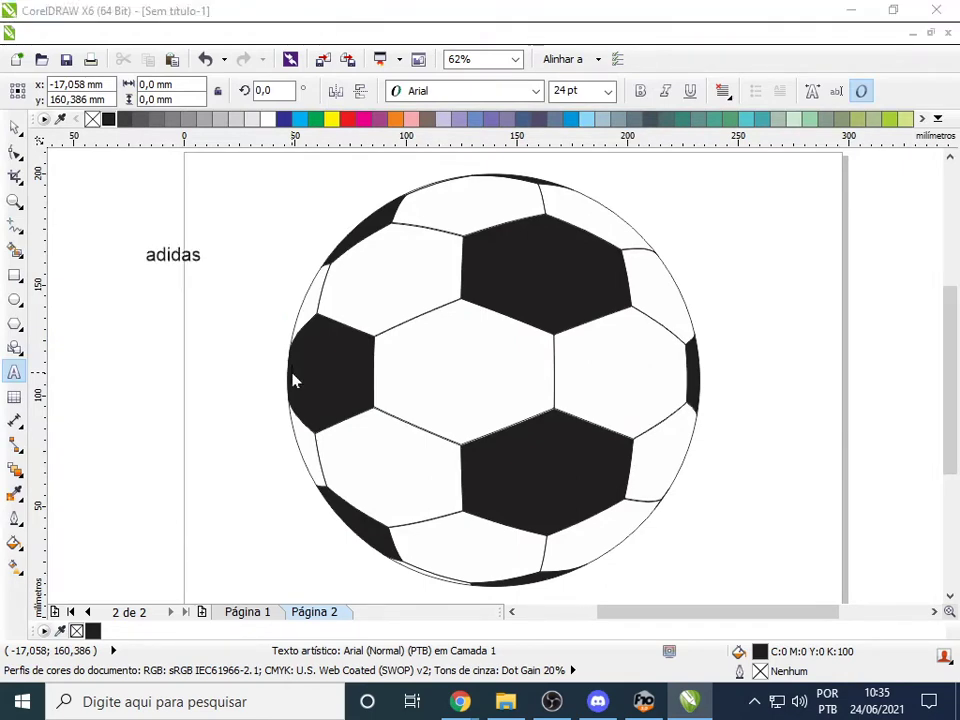
key(alt+Tab)
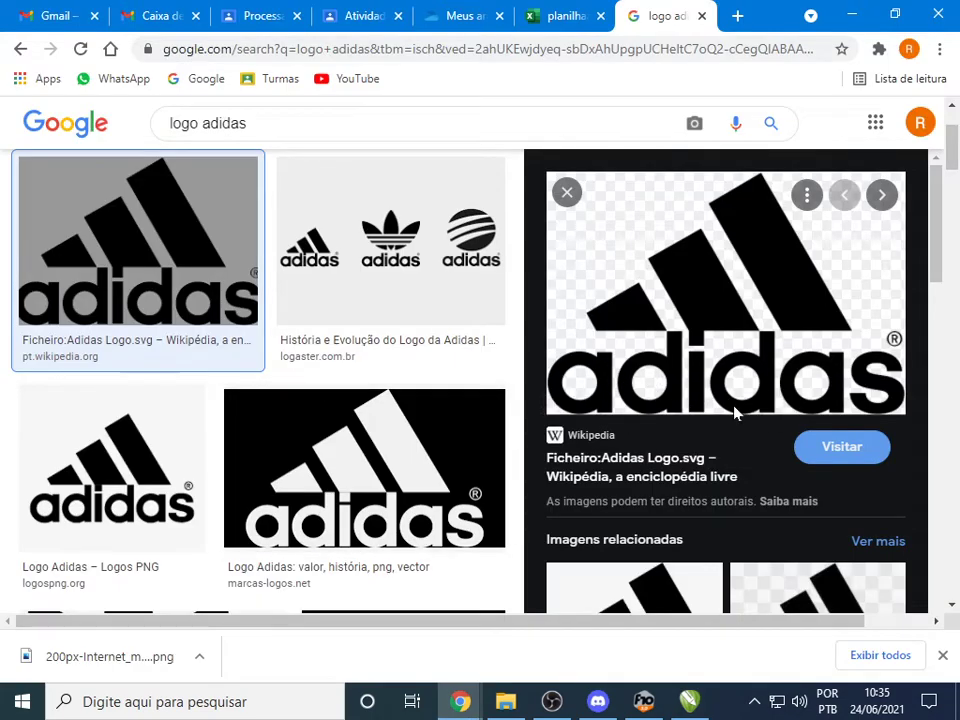
key(alt+Tab)
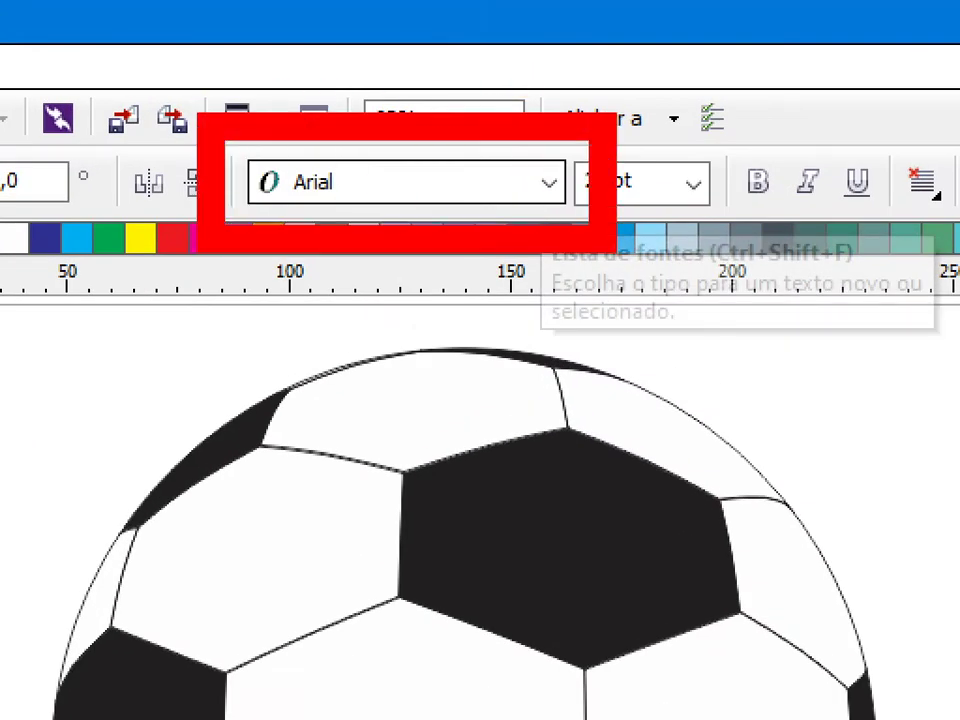
key(super)
key(Escape)
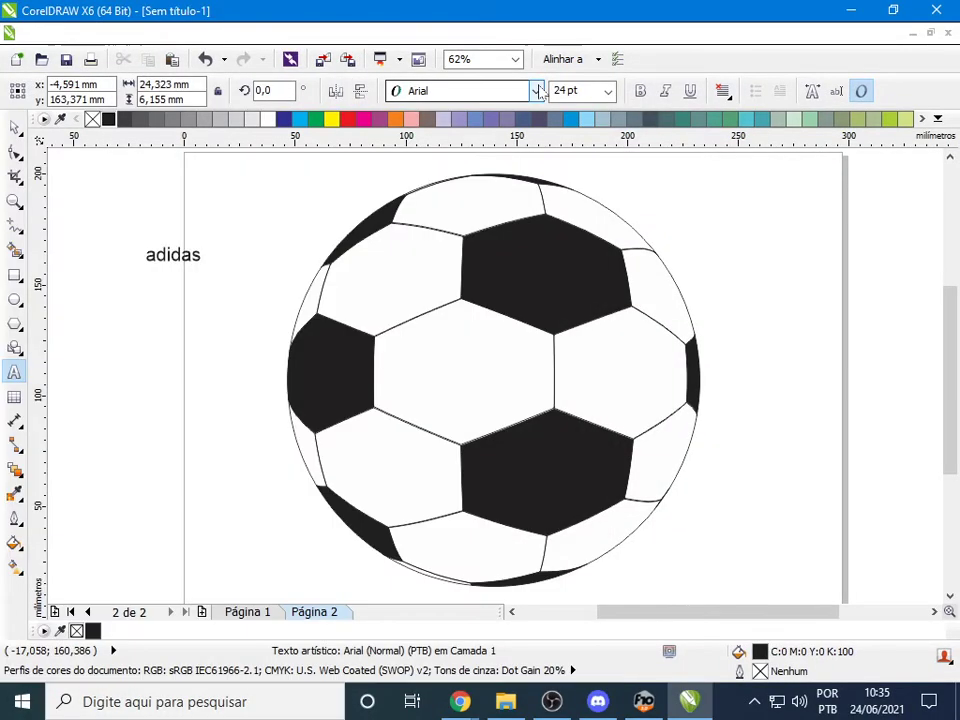
Try to change the font of the small adidas text to Comic Sans MS
click(538, 91)
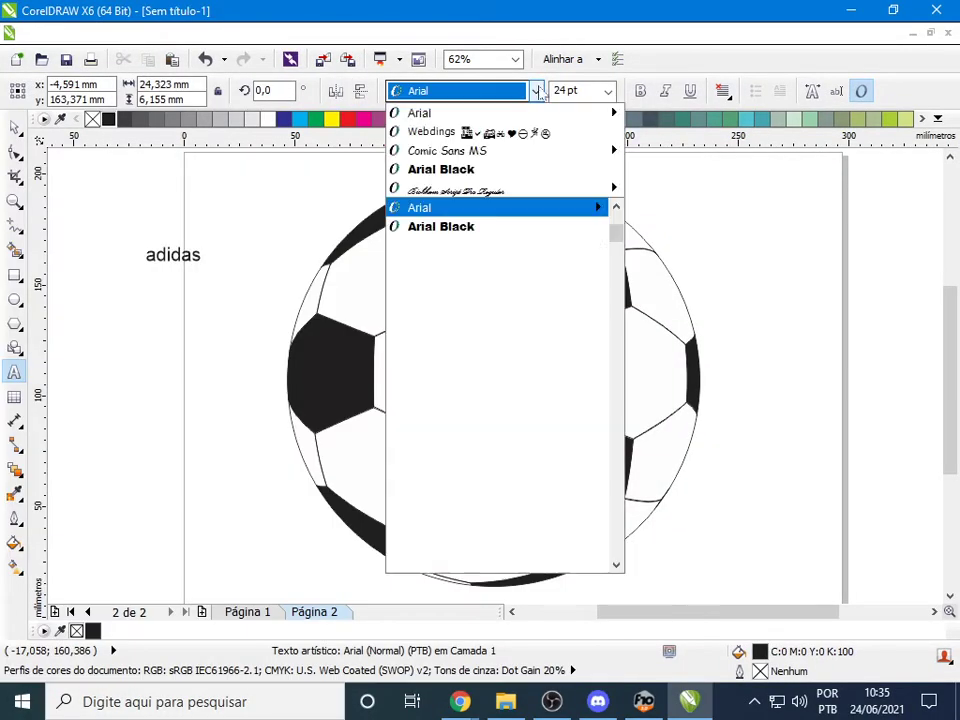
click(440, 119)
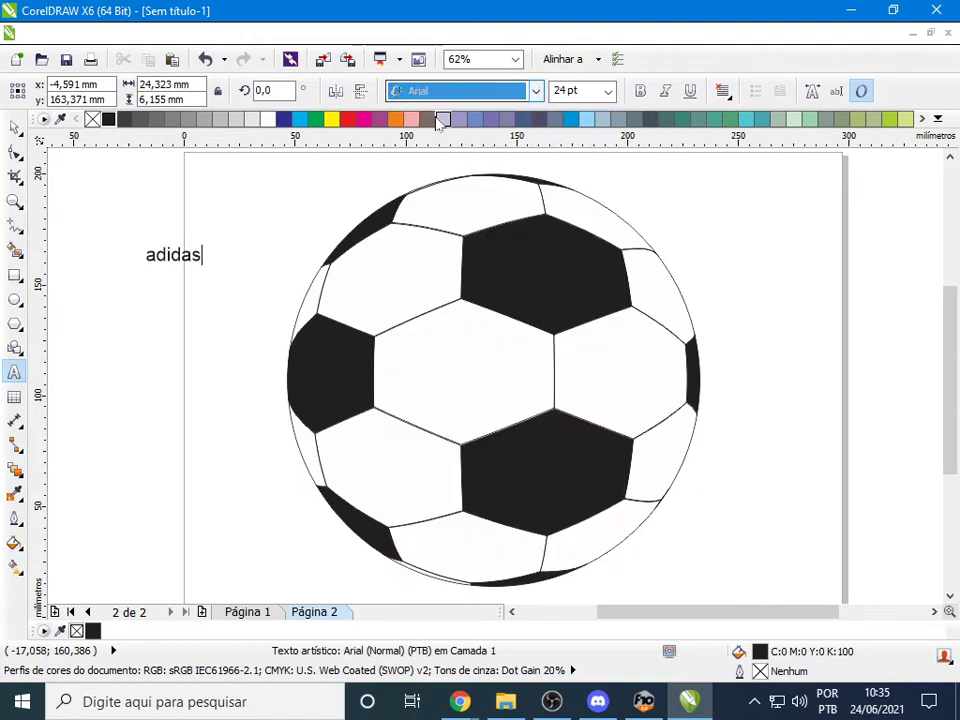
click(536, 91)
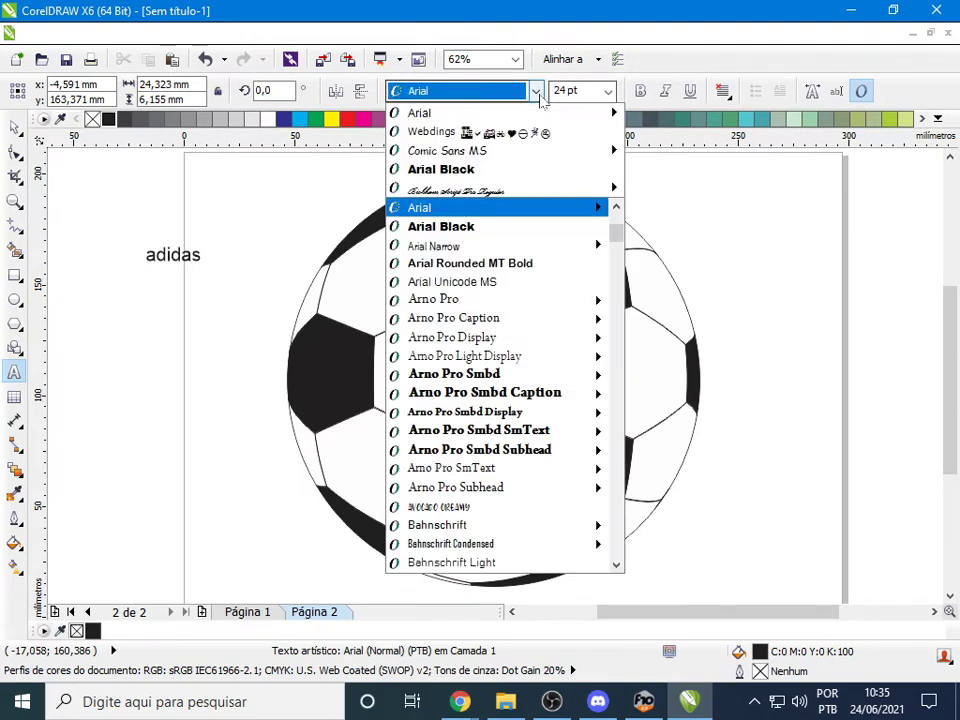
click(487, 150)
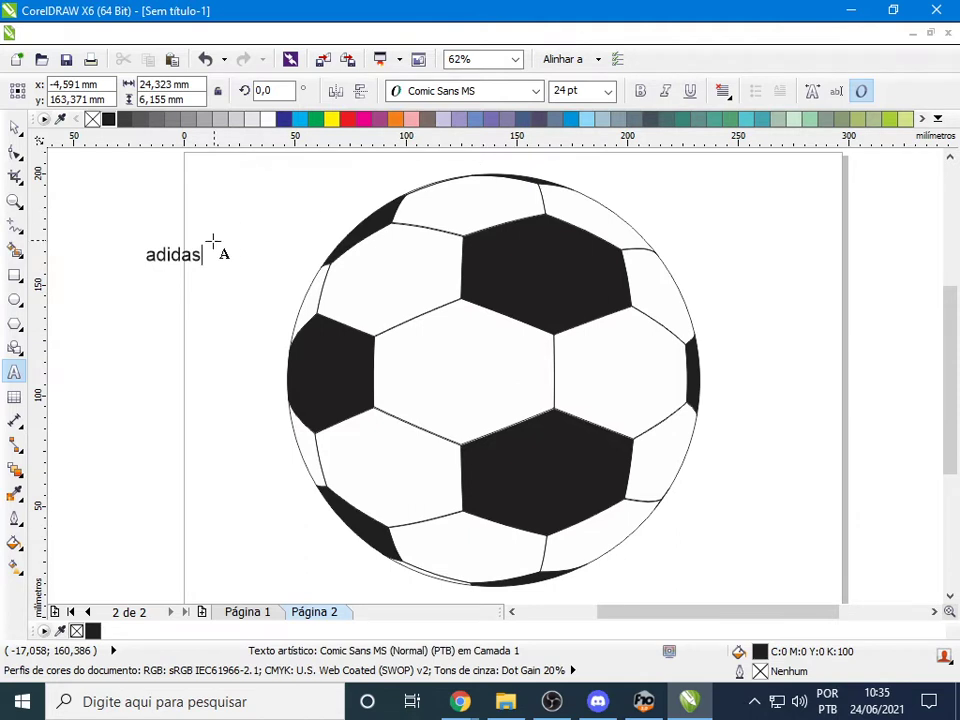
key(Escape)
key(ctrl+z)
Select the adidas text as an object and enlarge it proportionally to about 143 mm wide, around x 11, y 162 mm
key(ctrl+space)
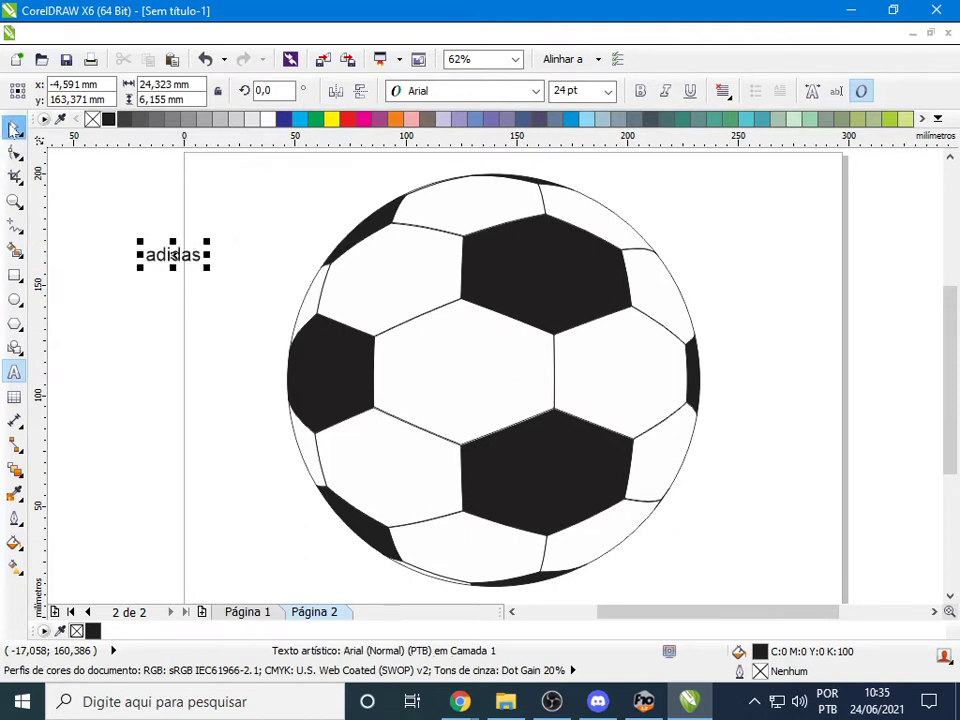
click(172, 255)
click(349, 210)
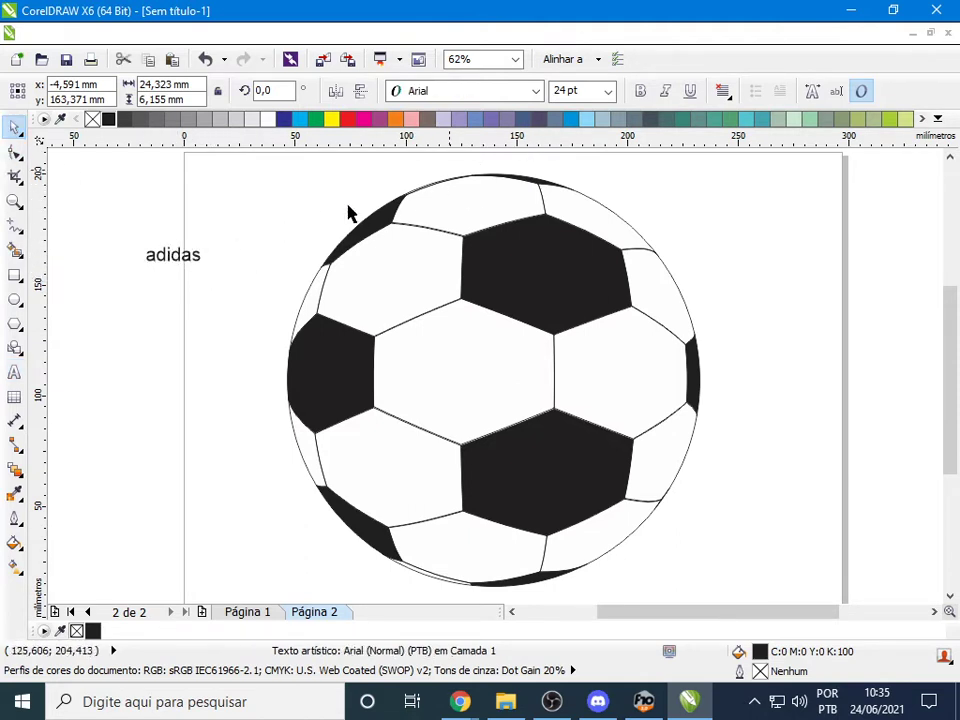
click(190, 264)
drag(210, 268, 470, 333)
drag(268, 296, 170, 265)
Try Comic Sans MS and Century as fonts for the enlarged adidas text
click(500, 91)
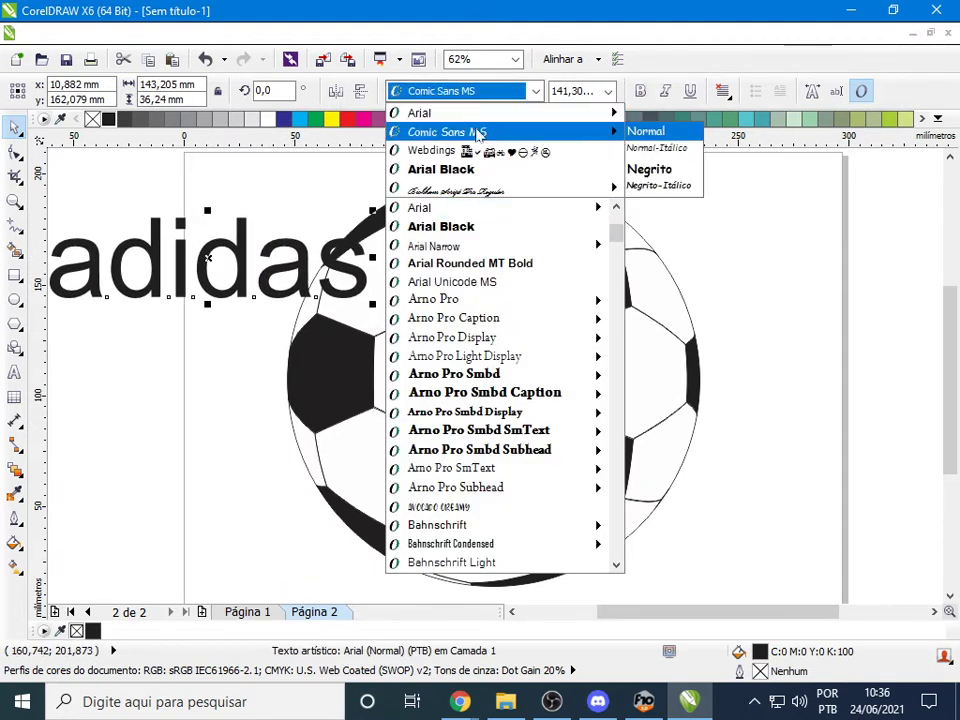
click(476, 133)
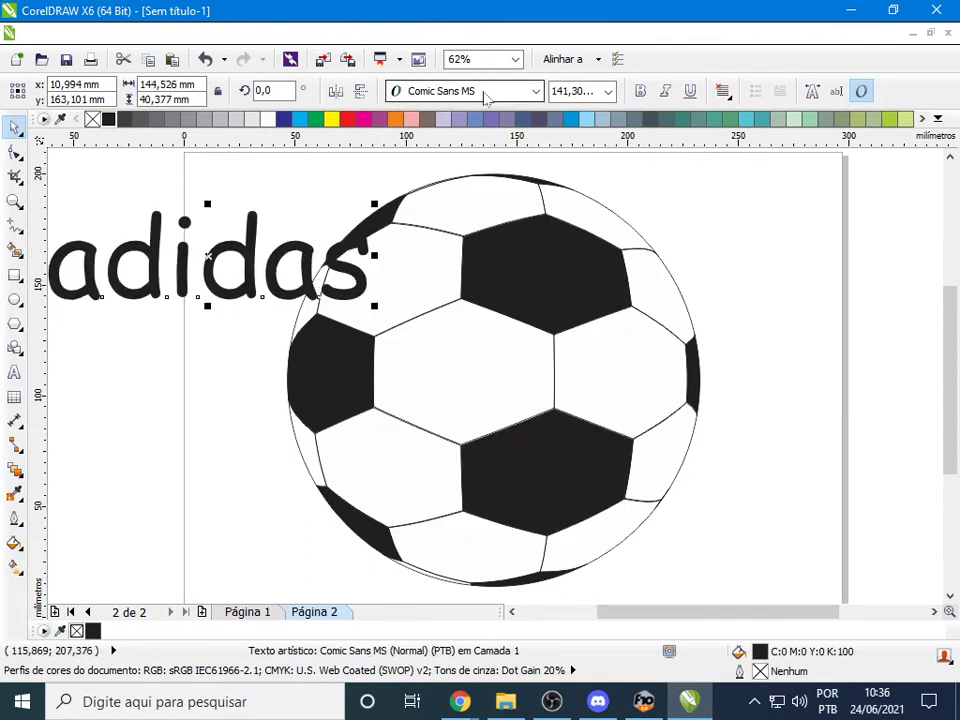
click(530, 92)
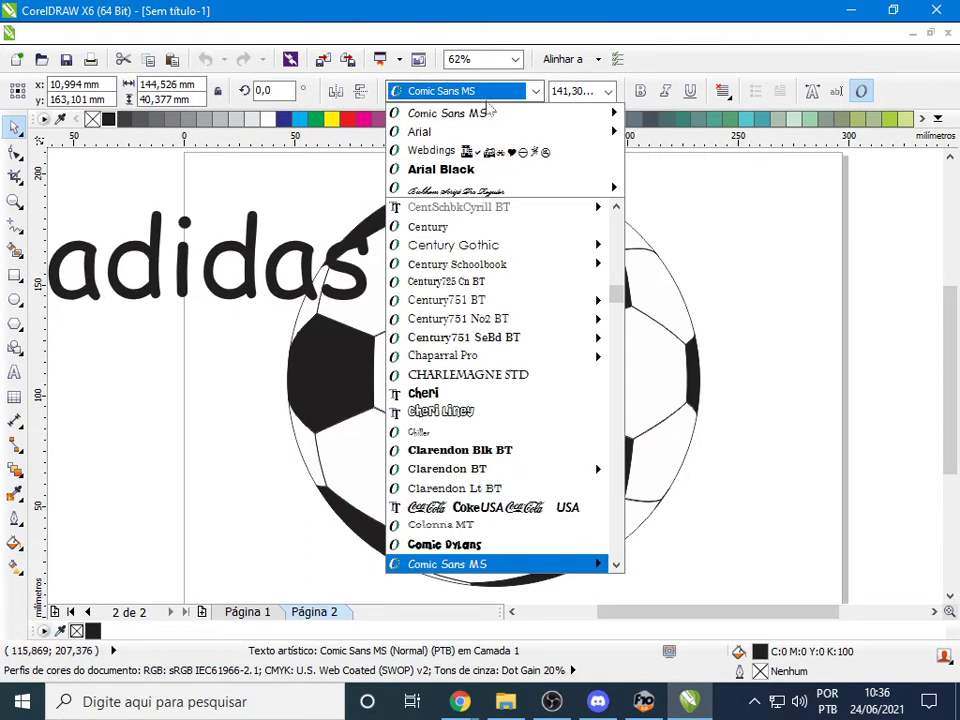
click(470, 226)
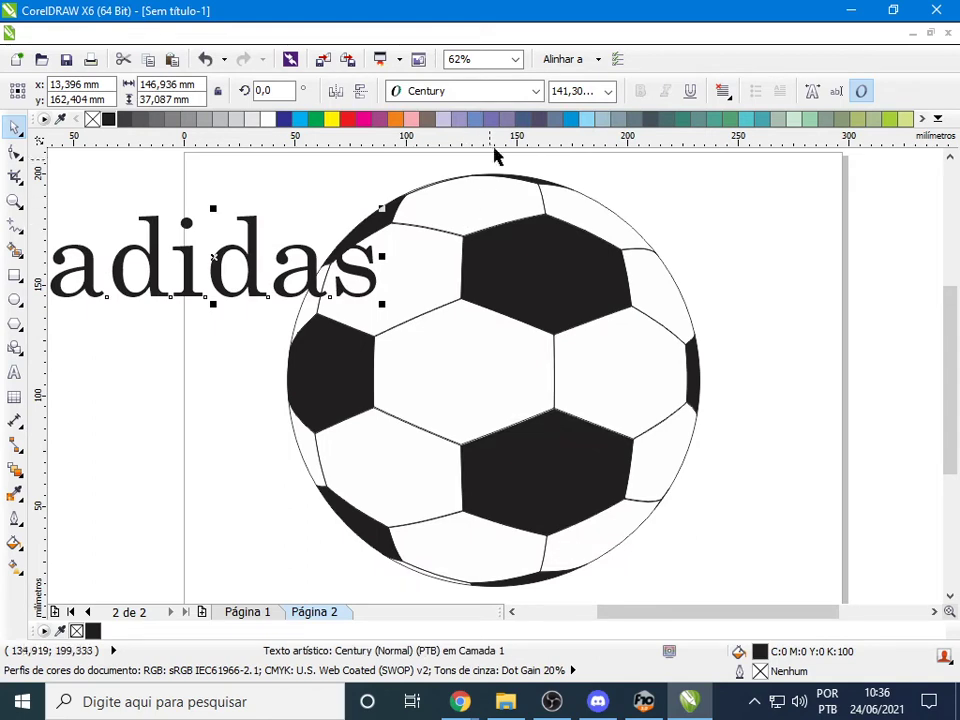
Set the adidas text's font to Century Gothic, compare it with the logo image and make the text bold
click(537, 92)
click(460, 244)
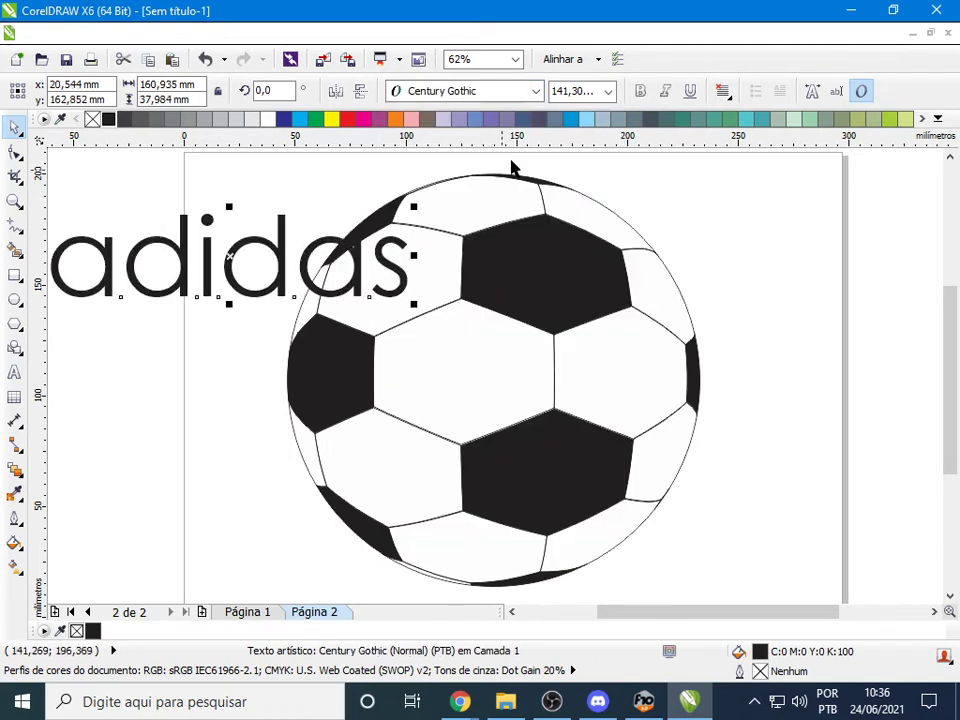
key(alt+Tab)
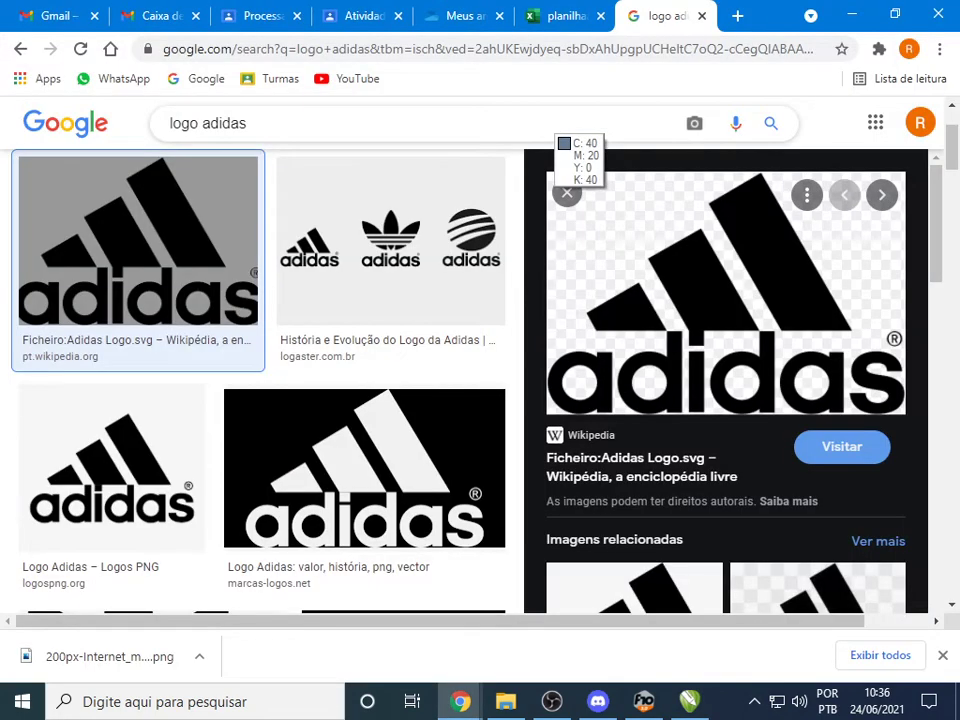
key(alt+Tab)
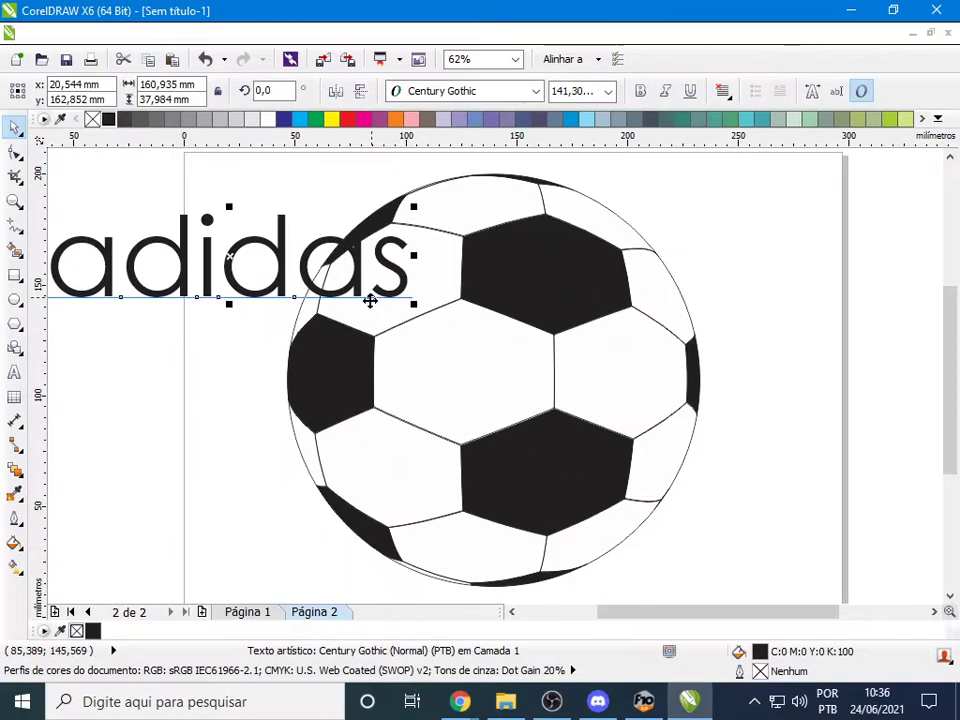
click(640, 91)
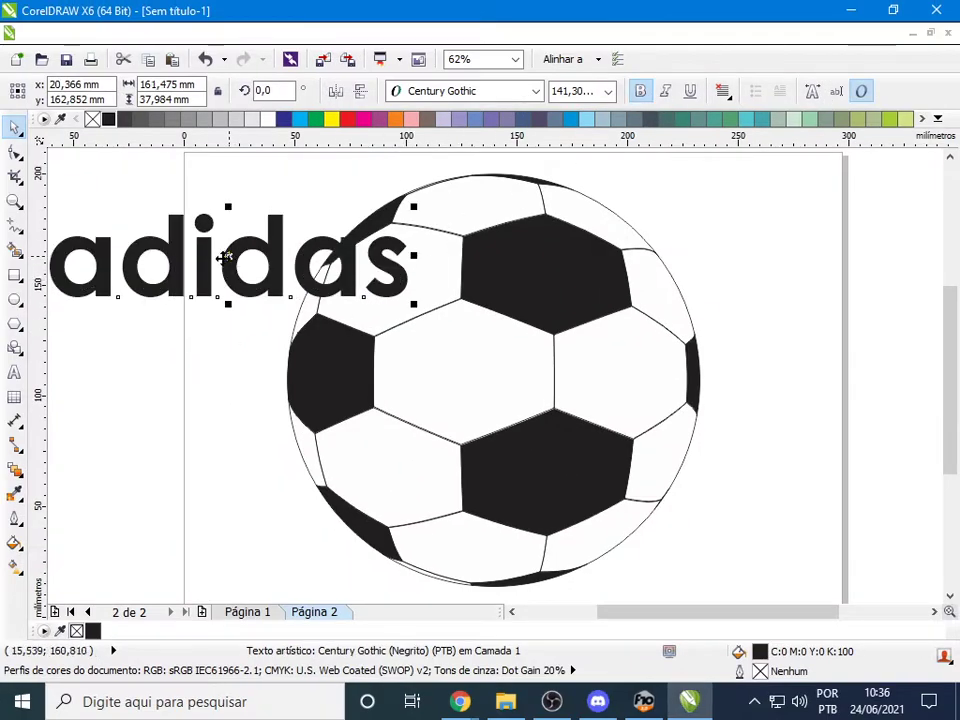
Move the soccer ball to the page's right edge and shrink it proportionally to about 118 mm, centred near x 303, y 128 mm
drag(450, 364, 686, 372)
drag(628, 366, 696, 366)
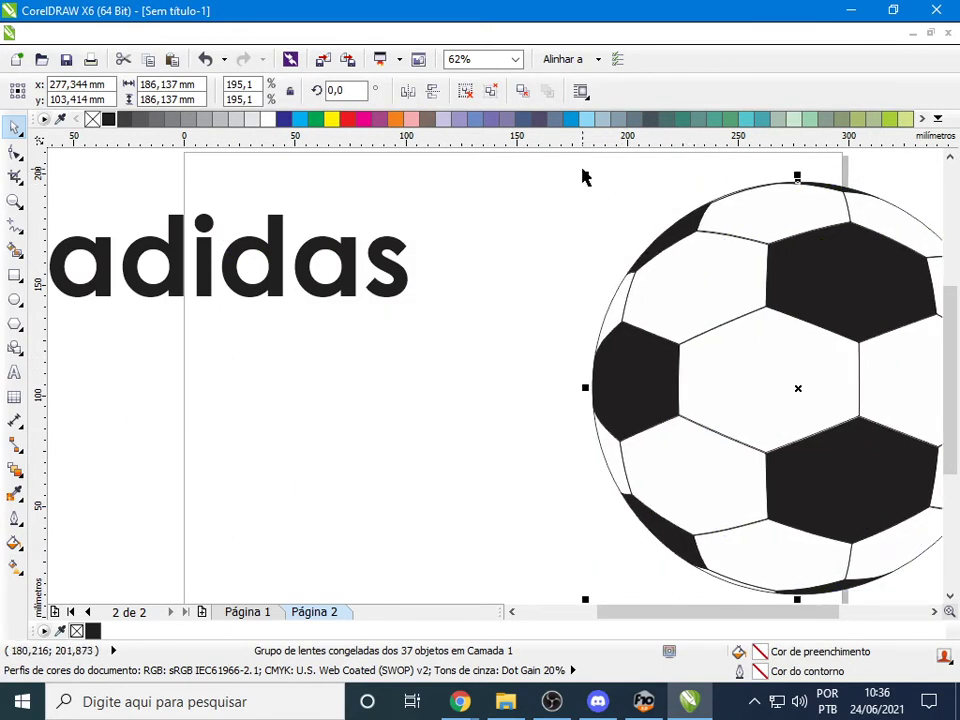
drag(584, 176, 740, 330)
drag(823, 388, 822, 278)
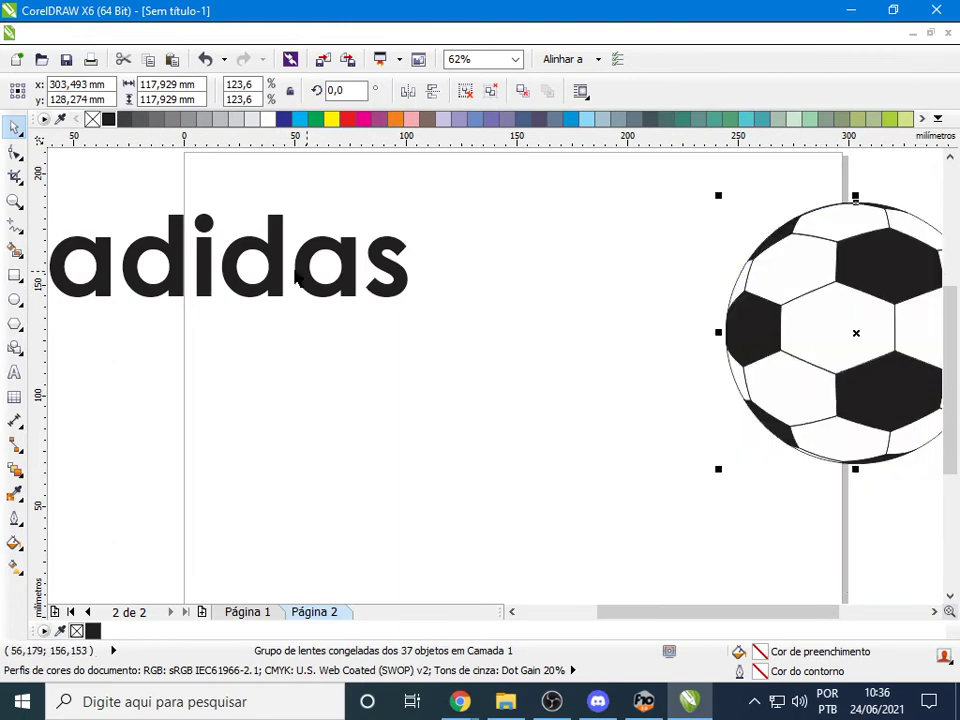
Move the adidas text to the lower part of the page, about x 102, y 50 mm, and compare it with the logo image
click(240, 274)
drag(228, 258, 407, 512)
key(alt+Tab)
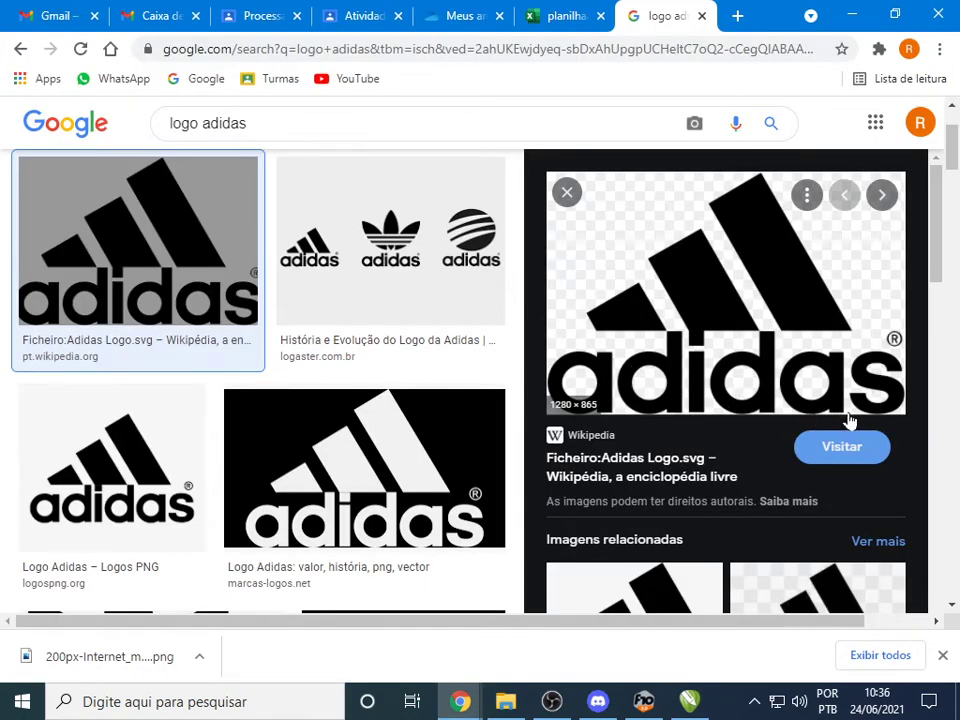
key(alt+Tab)
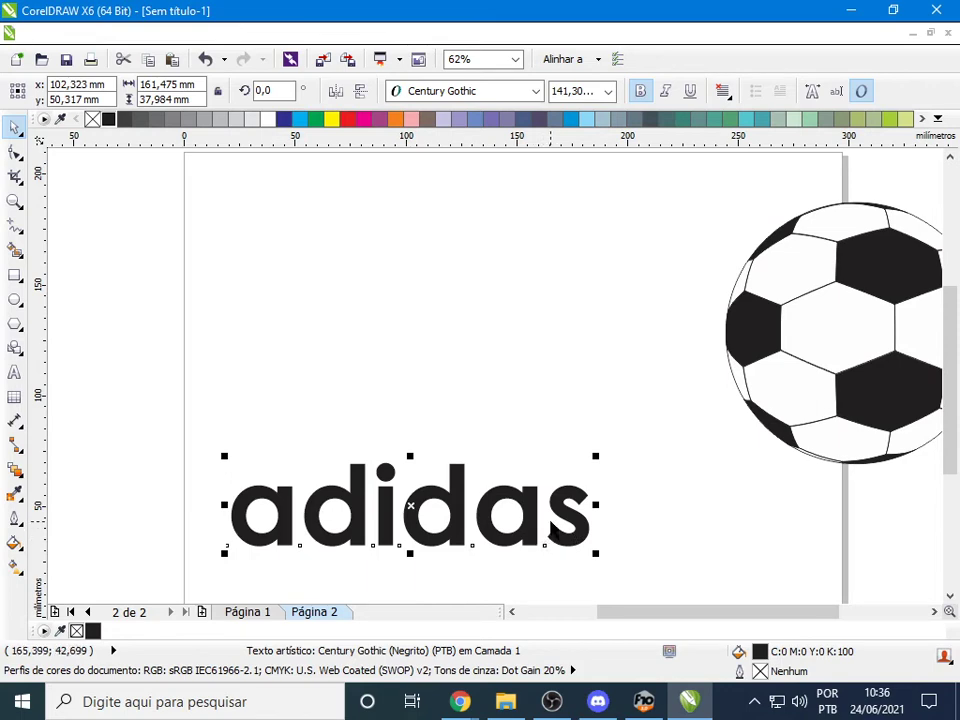
key(alt+Tab)
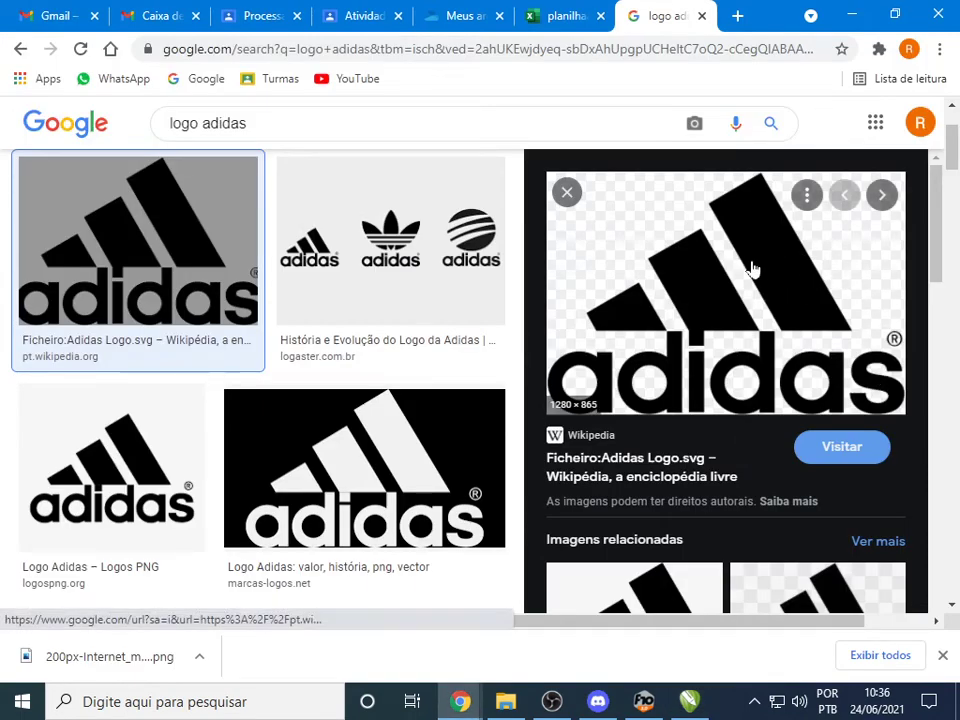
key(alt+Tab)
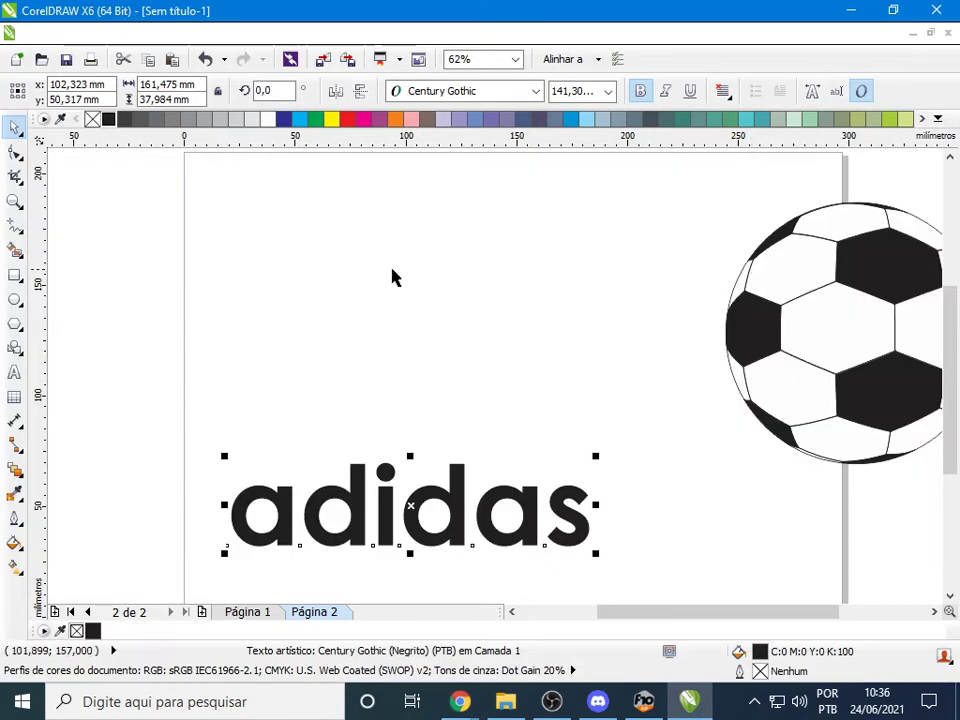
Draw an upright rectangle about 27 × 66 mm above the adidas text, near x 35, y 144 mm, checking the logo image for reference
click(150, 244)
click(16, 277)
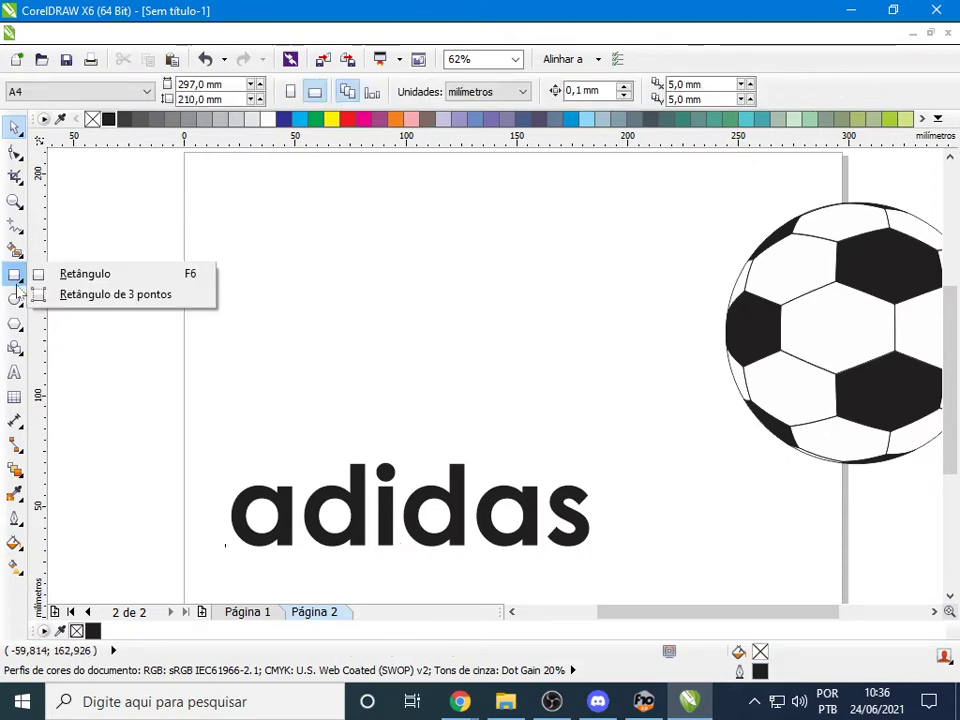
click(85, 275)
key(alt+Tab)
key(alt+Tab)
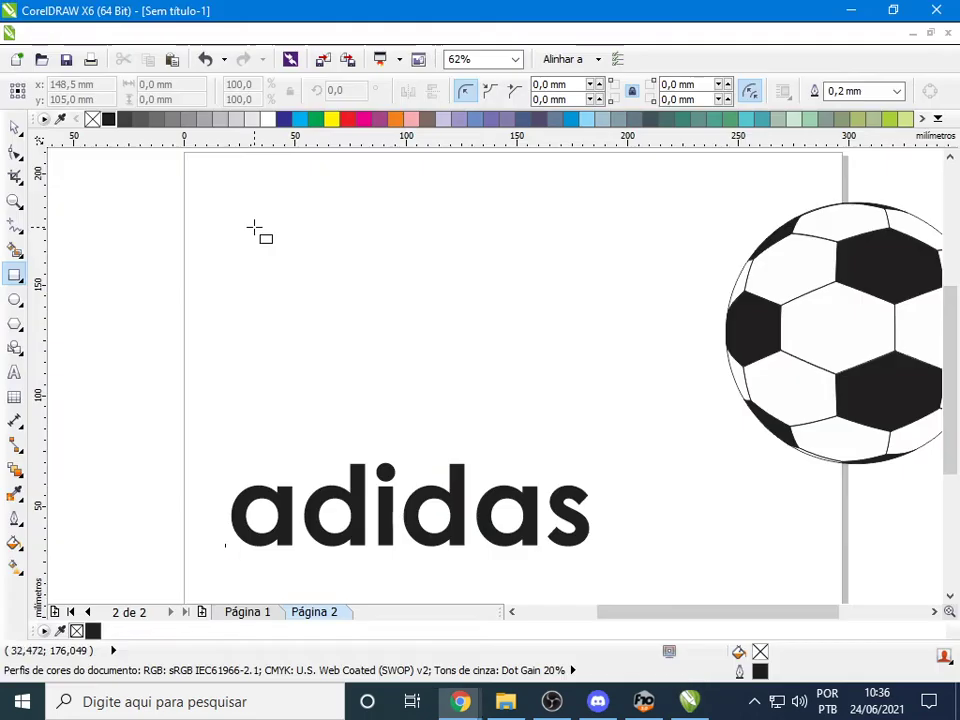
drag(232, 226, 293, 372)
click(15, 125)
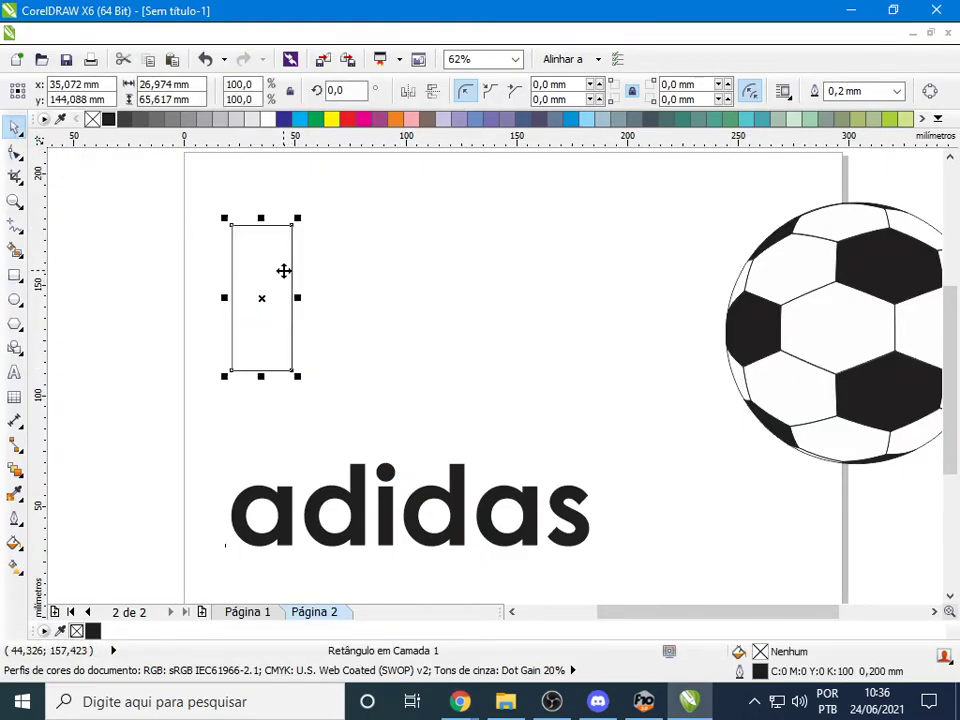
Duplicate the rectangle twice in a horizontal row, centring the copies near x 71 and x 103 mm
click(284, 271)
drag(284, 278, 342, 296)
key(Tab)
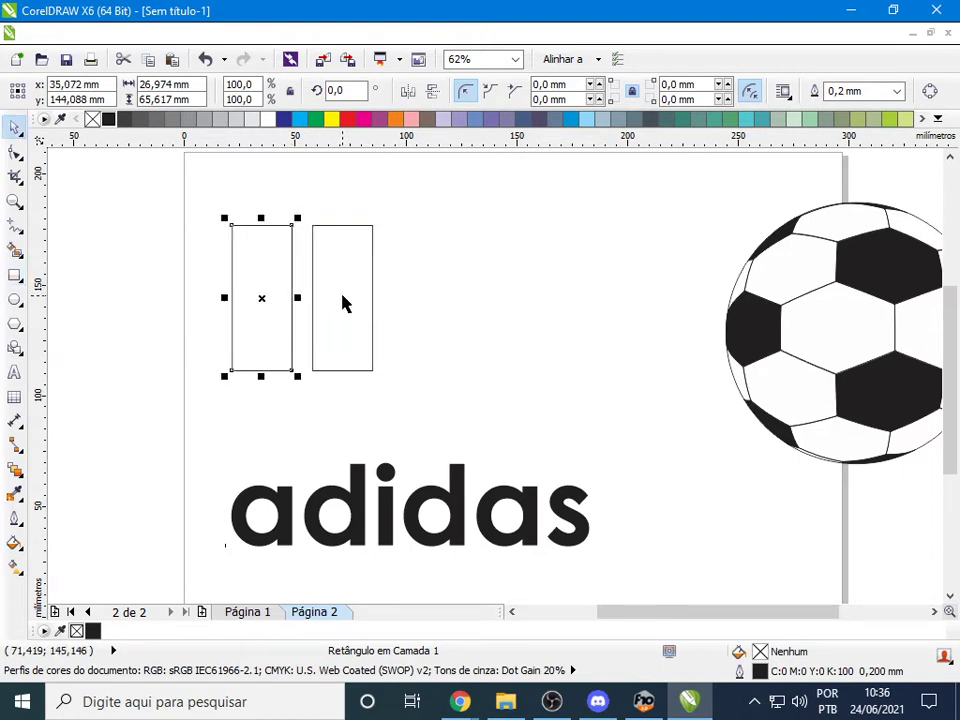
key(alt+Tab)
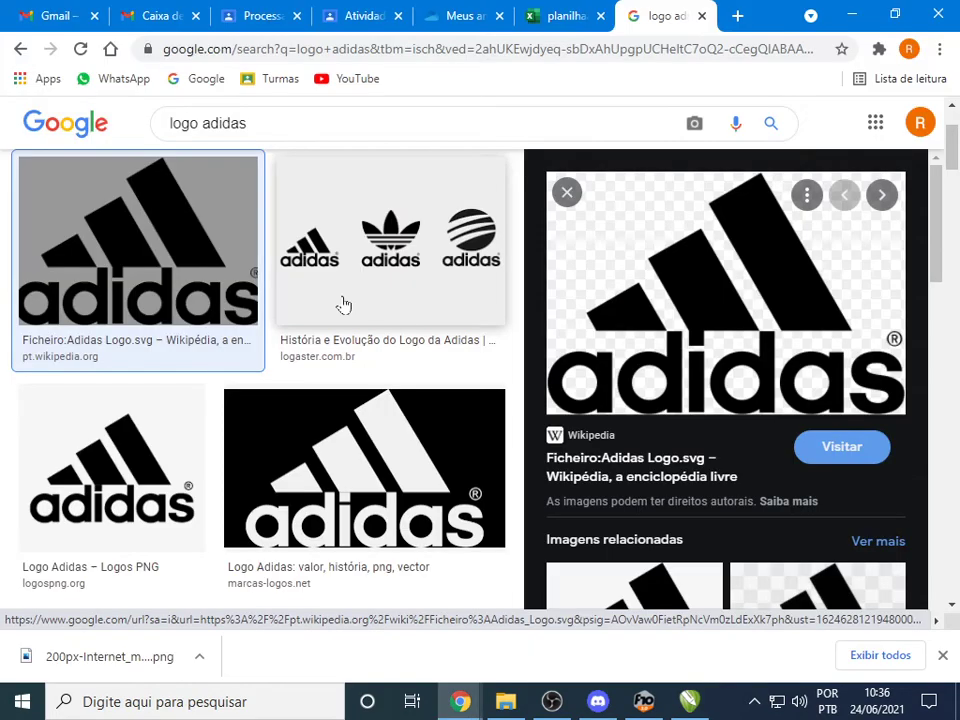
key(alt+Tab)
click(370, 296)
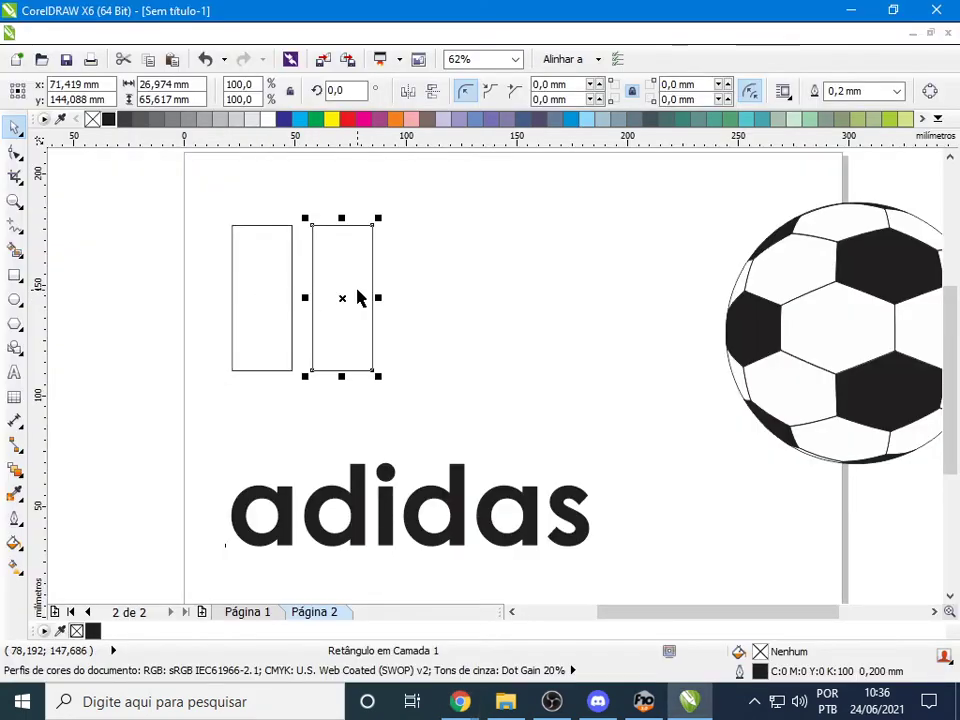
drag(358, 297, 417, 296)
click(476, 296)
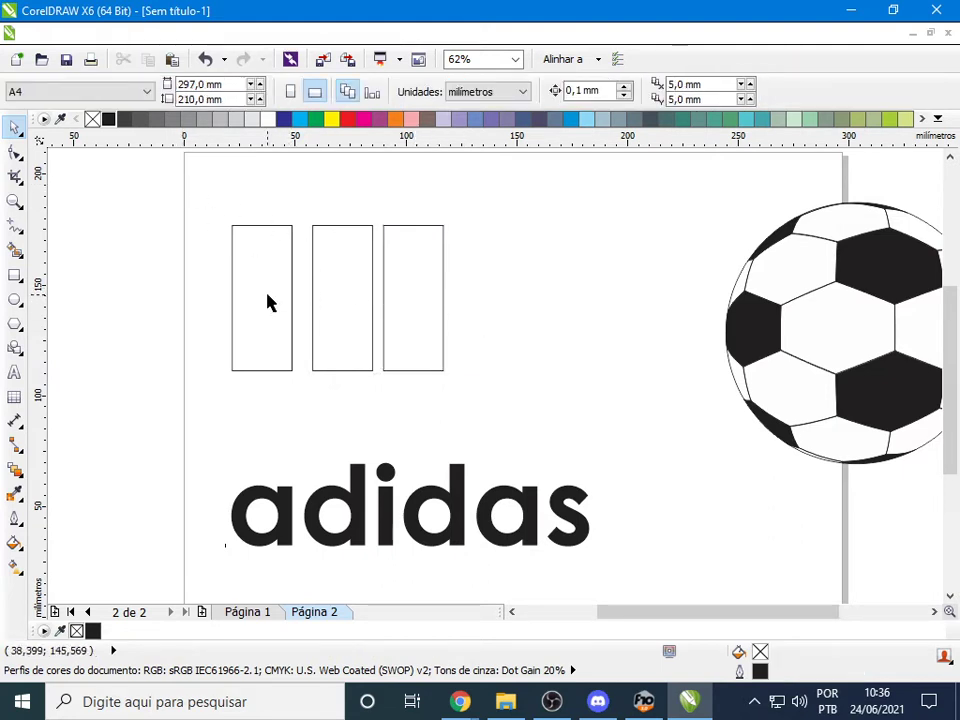
Nudge the first rectangle towards the others to about x 39 mm to even out the gaps
click(292, 297)
key(Right)
key(Right)
key(Right)
key(Right)
key(Right)
key(Right)
key(Right)
key(Right)
key(Right)
key(Right)
key(Right)
key(Right)
key(Right)
key(Right)
key(Right)
key(Right)
key(Right)
key(Right)
key(Right)
key(Right)
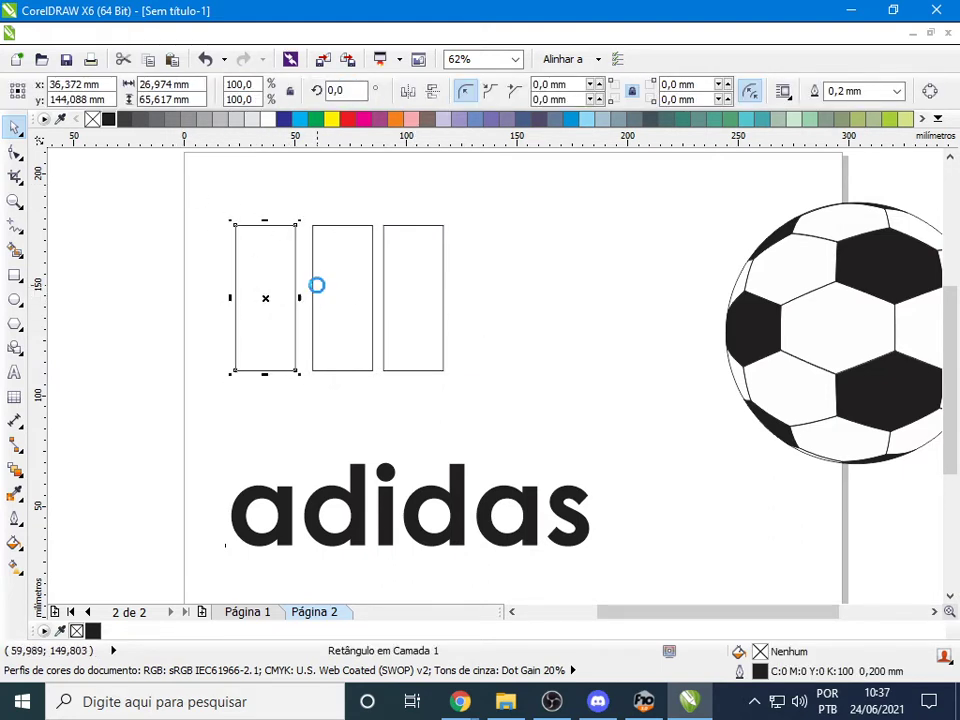
click(575, 309)
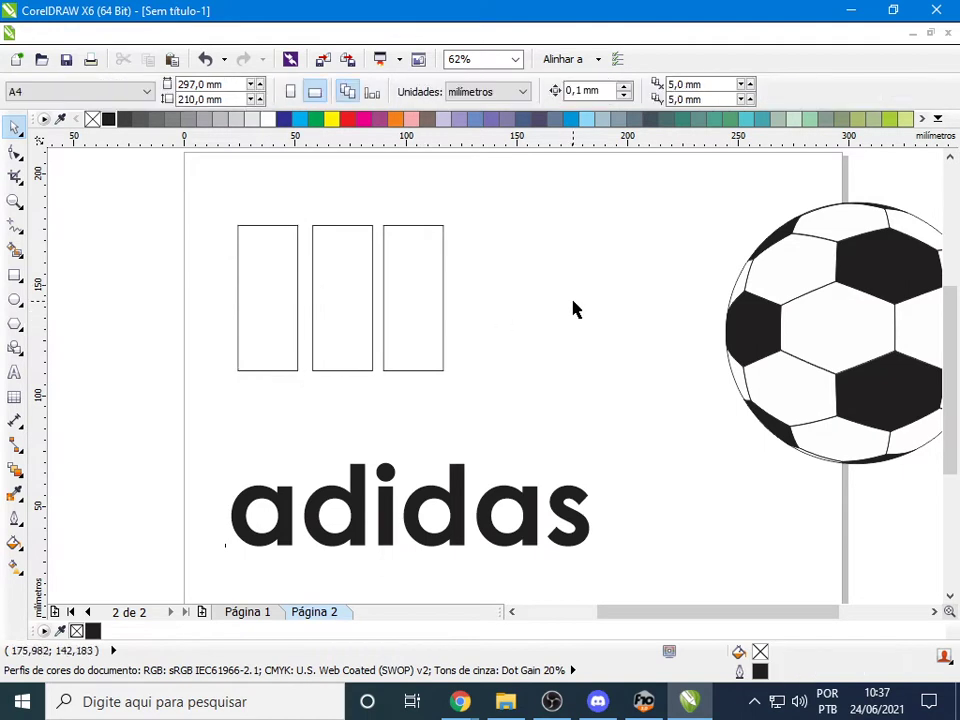
click(256, 290)
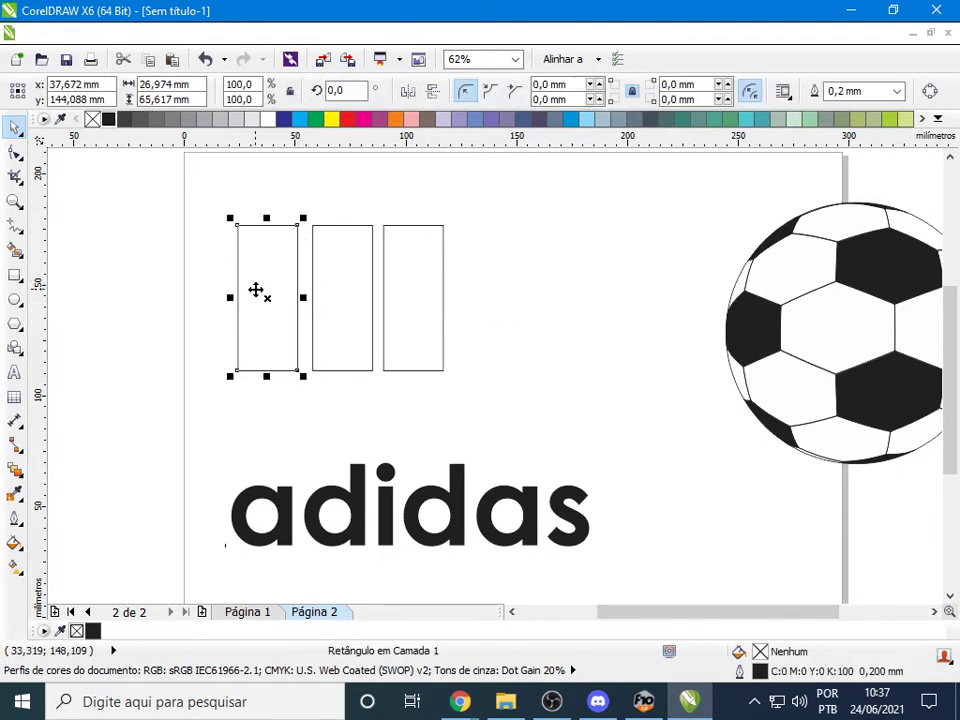
key(Right)
key(Right)
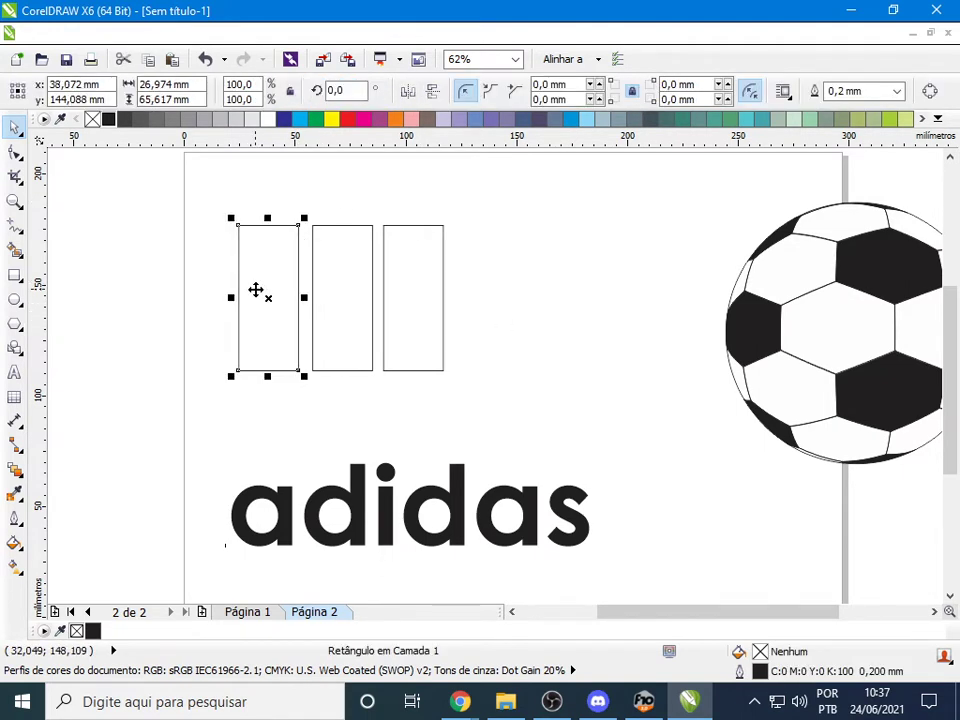
key(Right)
key(Right)
key(Right)
key(Right)
key(Right)
click(506, 330)
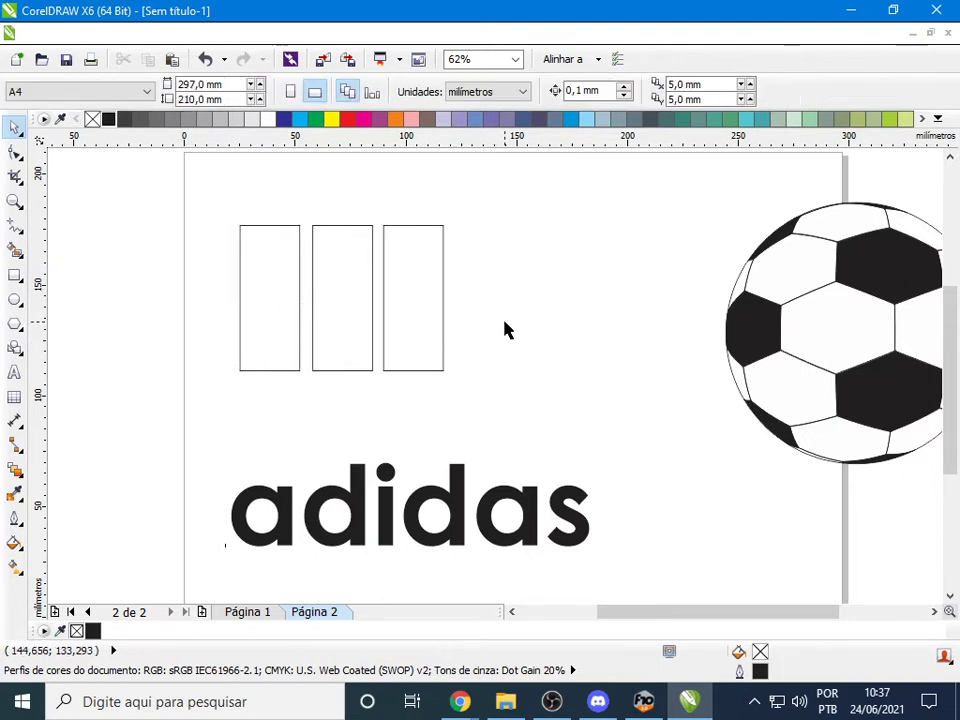
Fill the three rectangles with black
drag(156, 178, 537, 410)
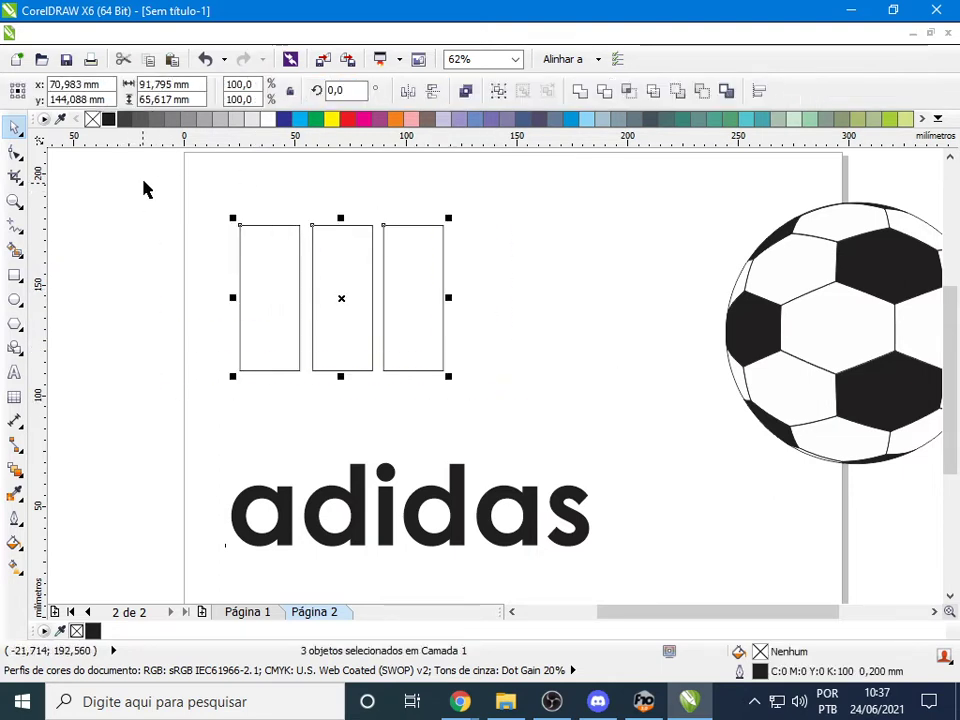
click(109, 119)
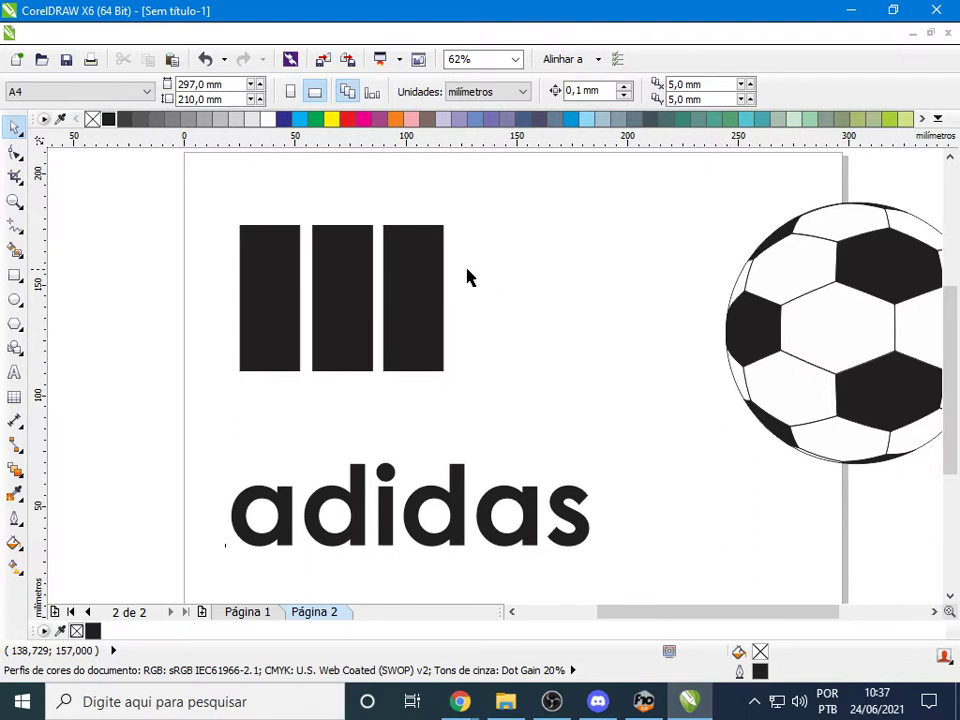
drag(187, 179, 489, 396)
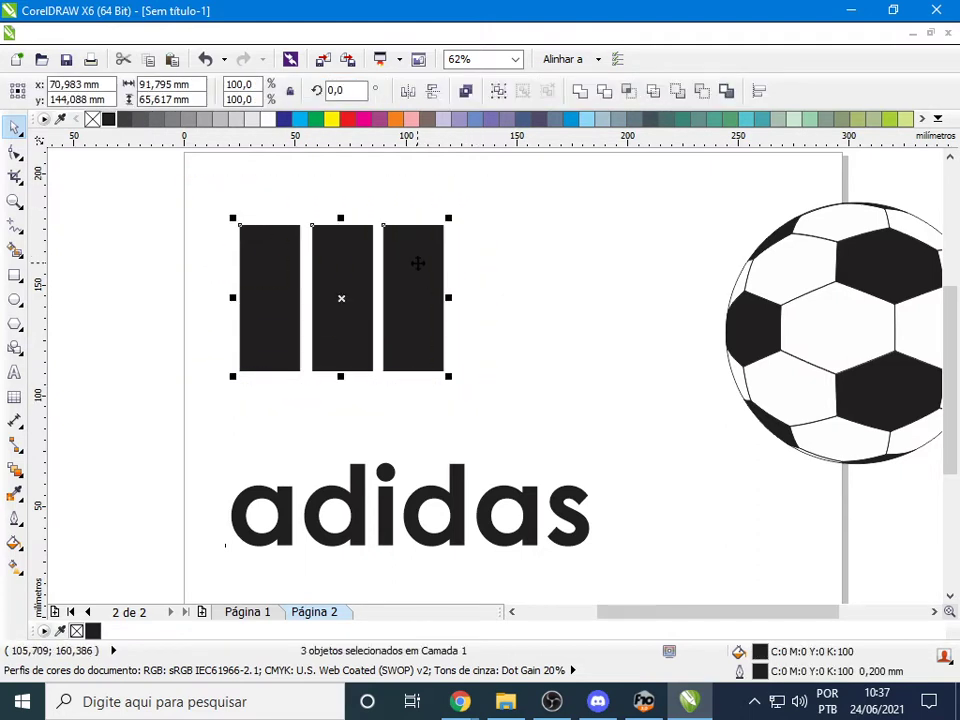
click(341, 297)
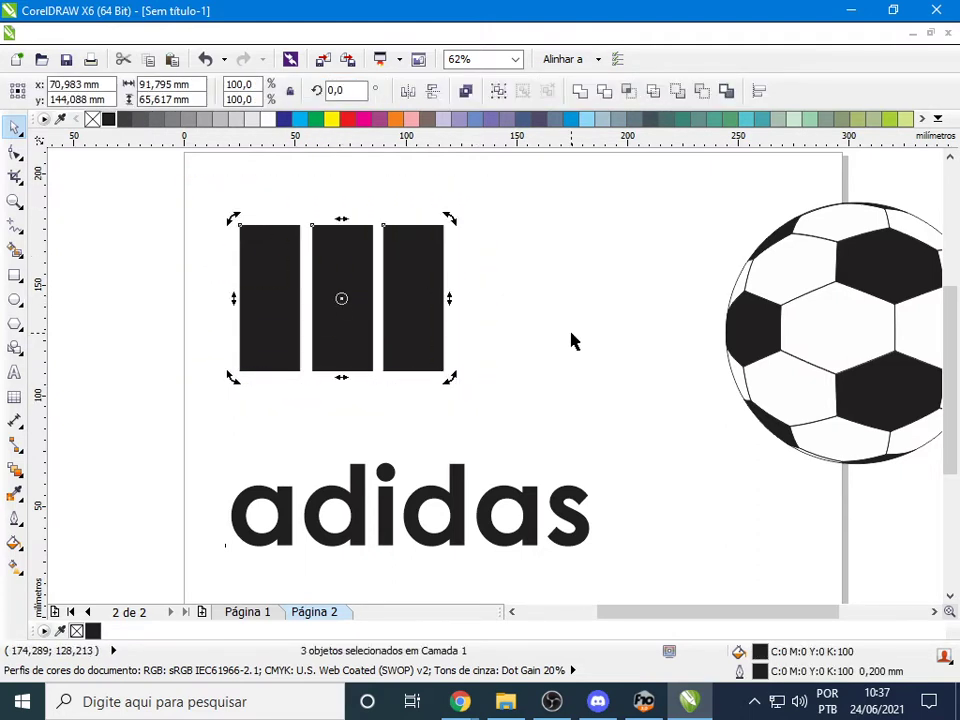
click(572, 341)
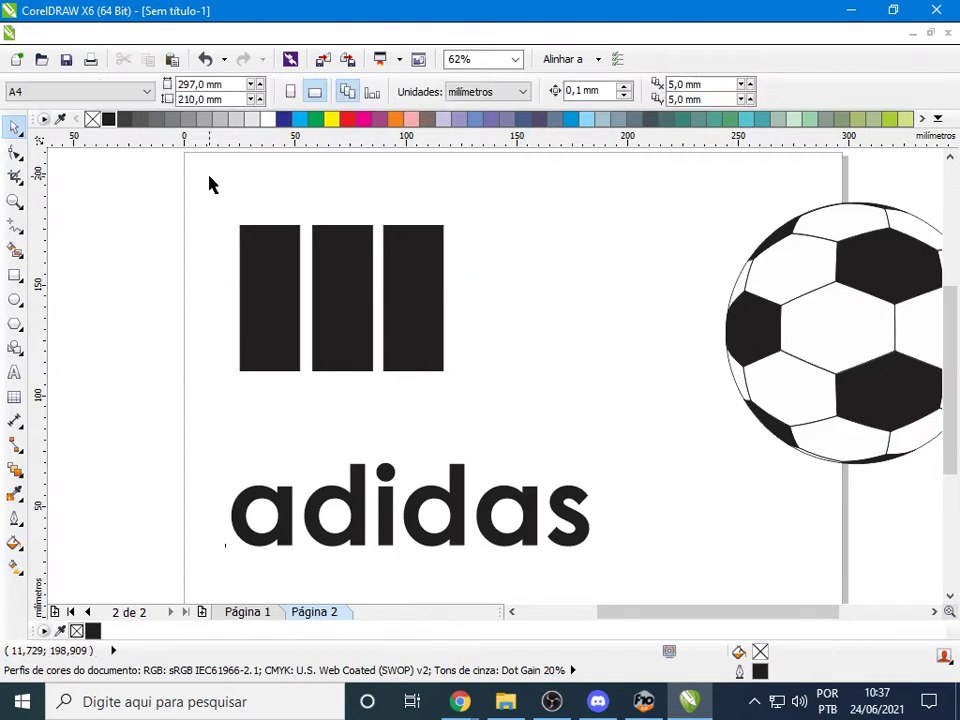
Rotate the three black bars together counterclockwise by about 32° and compare them with the logo image
drag(178, 171, 537, 410)
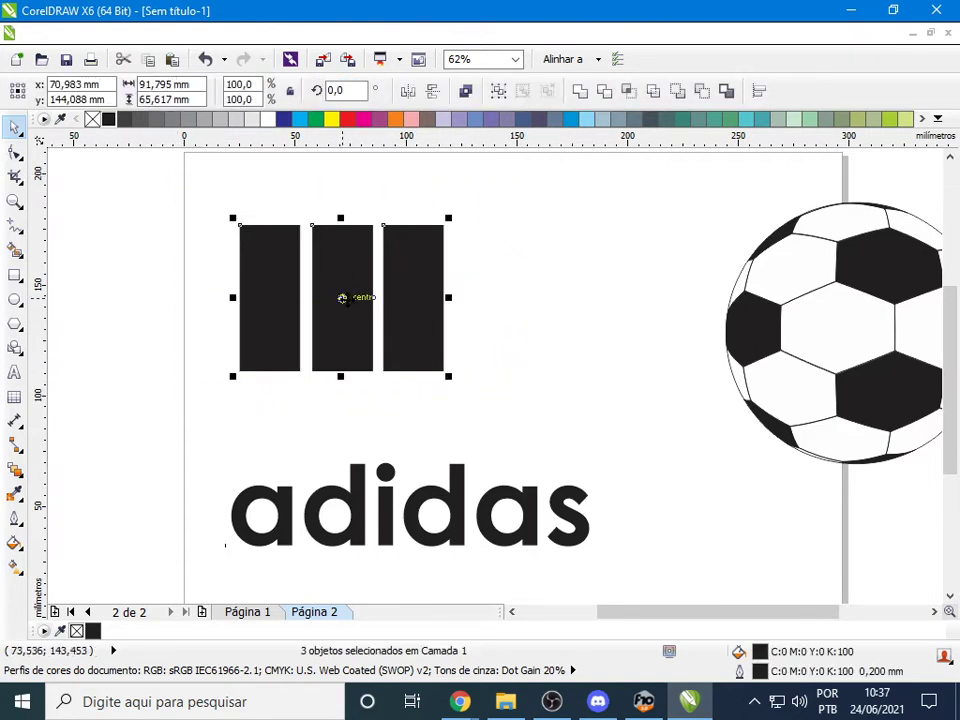
click(355, 295)
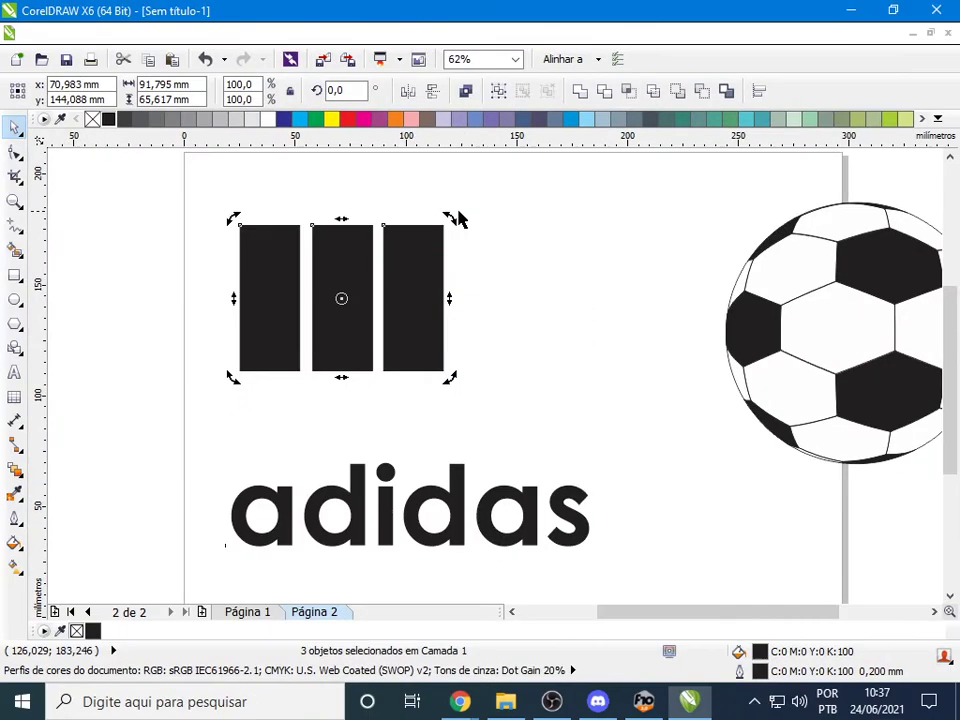
drag(437, 224, 383, 187)
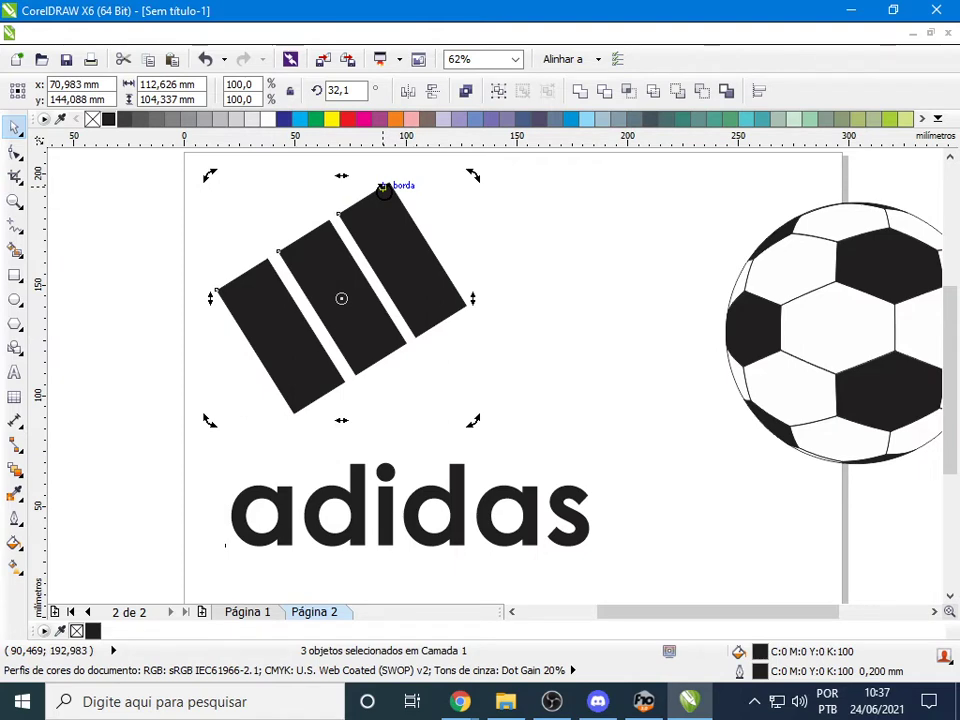
key(alt+Tab)
key(alt+Tab)
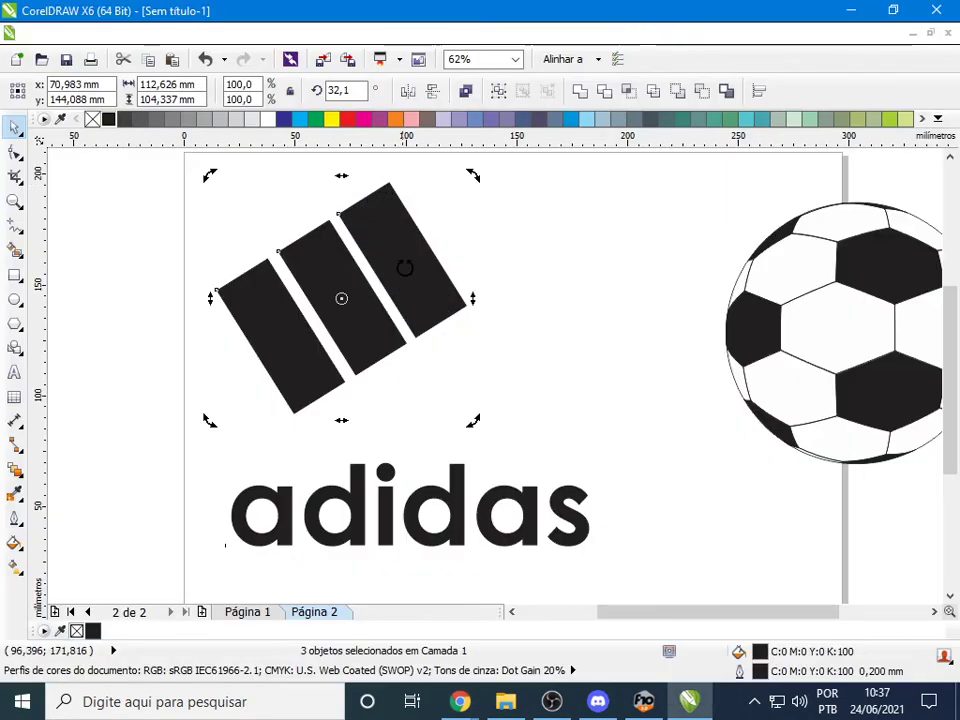
click(512, 307)
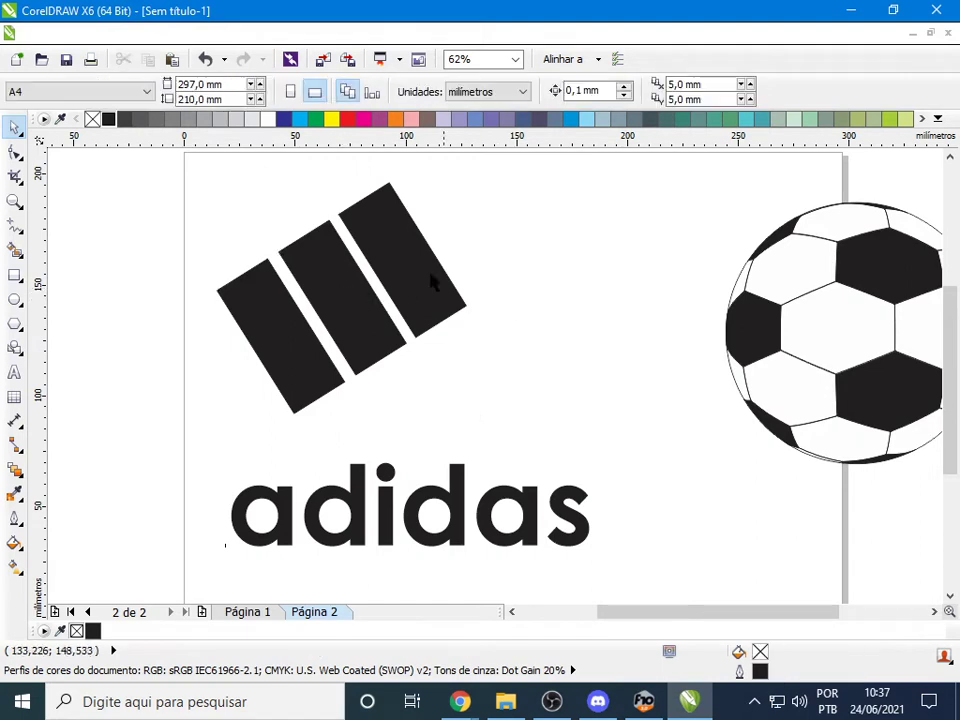
drag(146, 161, 490, 381)
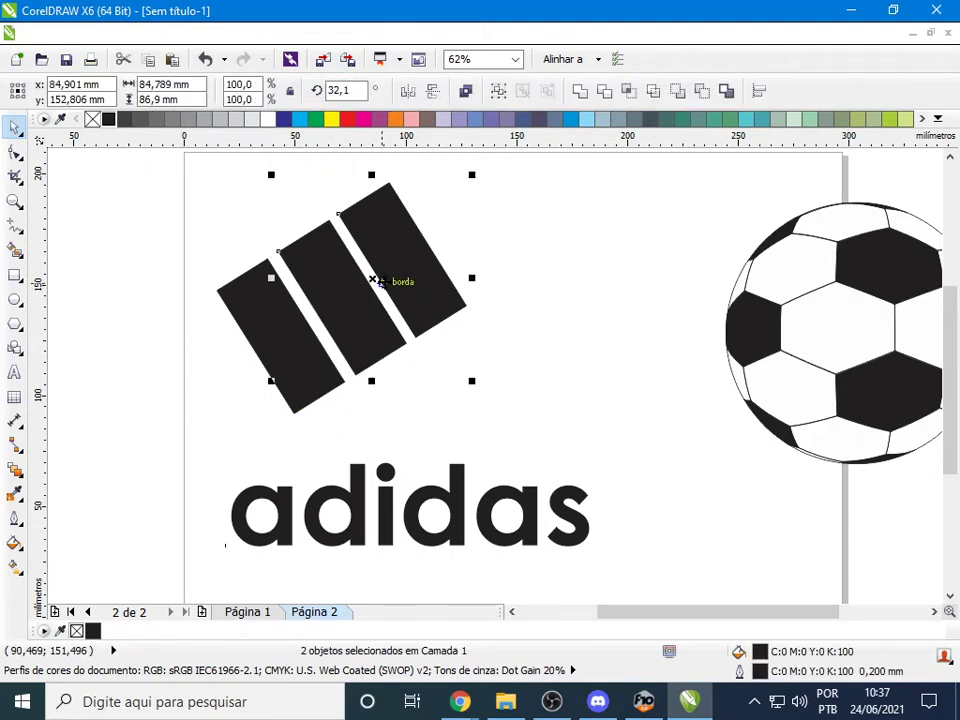
drag(372, 281, 392, 294)
click(220, 213)
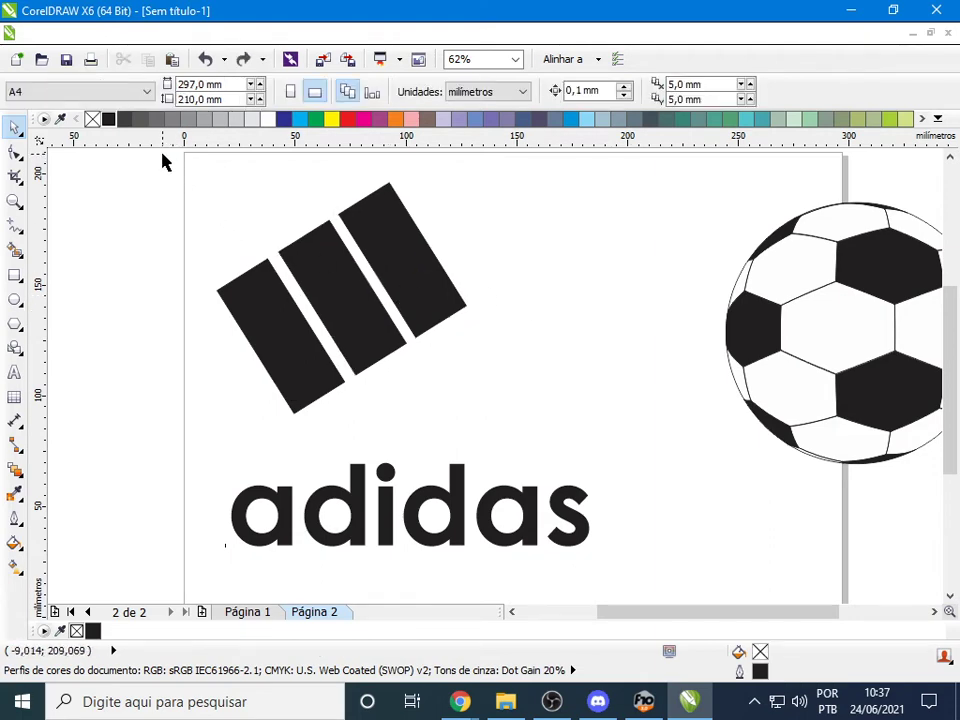
Following the logo image, stagger the bars upward, moving the middle one to about x 64, y 151 mm and the outer one to about x 86, y 178 mm
drag(162, 155, 527, 428)
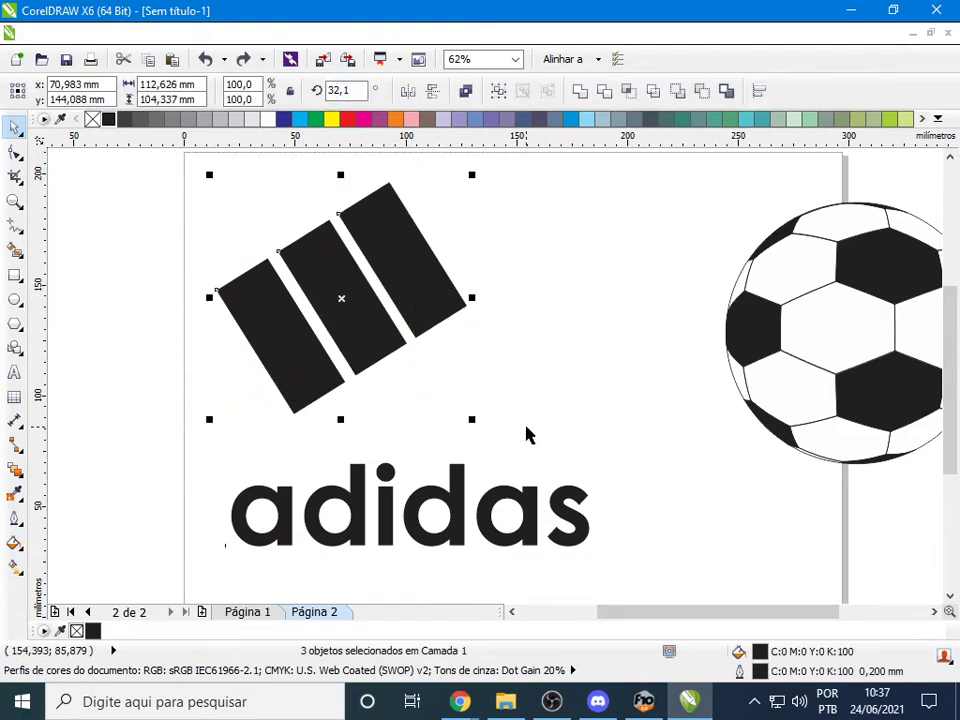
key(alt+Tab)
key(alt+Tab)
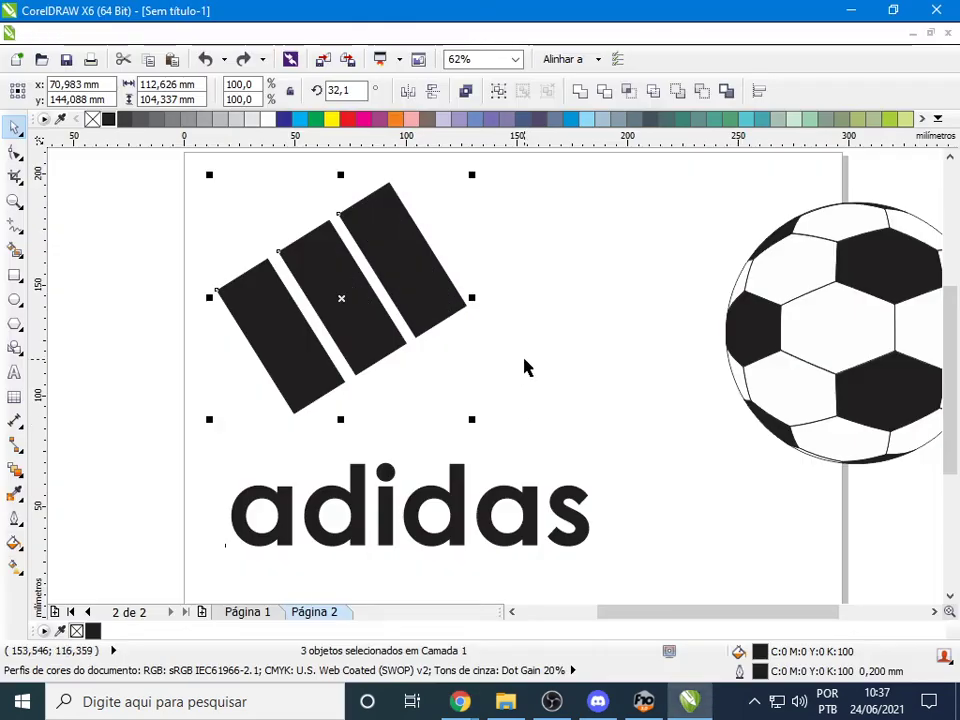
click(527, 368)
key(alt+Tab)
key(alt+Tab)
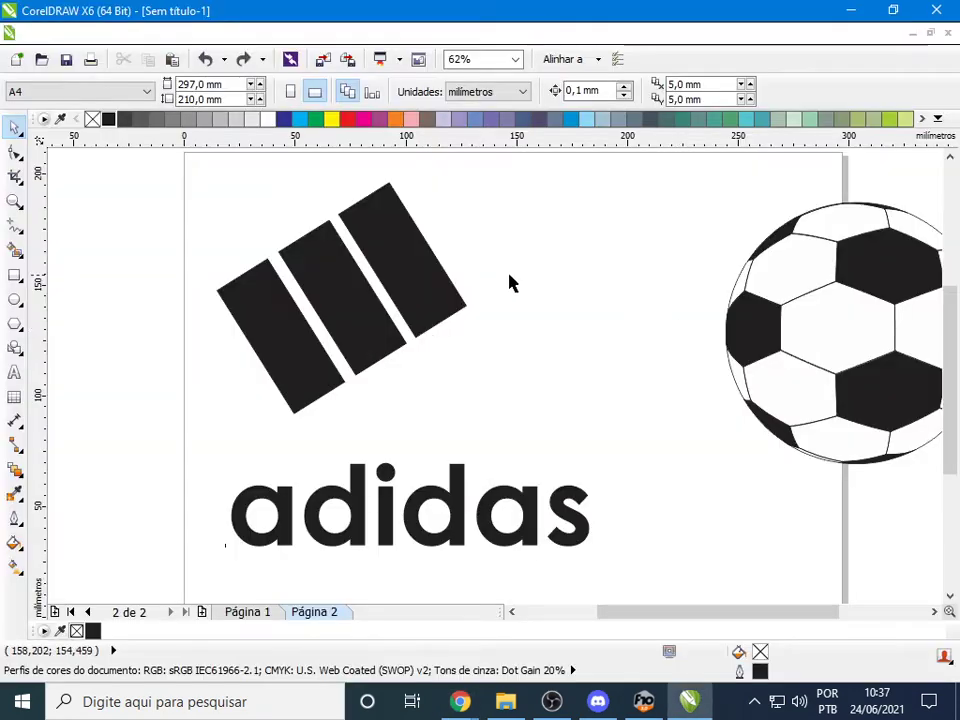
click(360, 310)
drag(360, 310, 325, 283)
drag(405, 273, 375, 222)
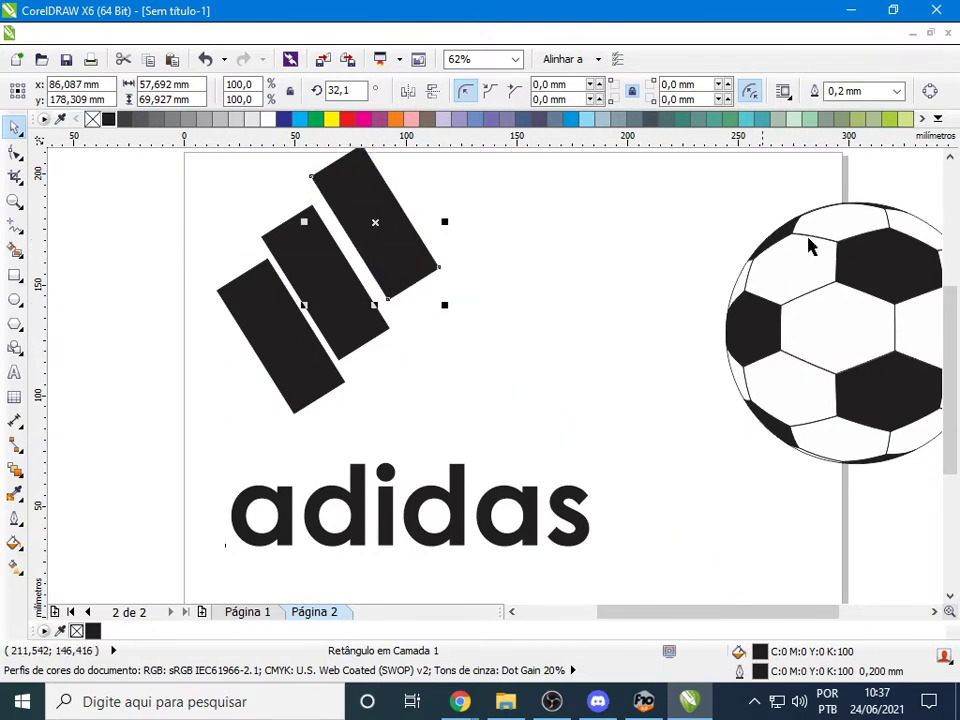
scroll(700, 290, up, 1)
Nudge the middle bar horizontally to about x 65 mm to even the gaps, and compare the staggered bars with the Adidas logo image
key(alt+Tab)
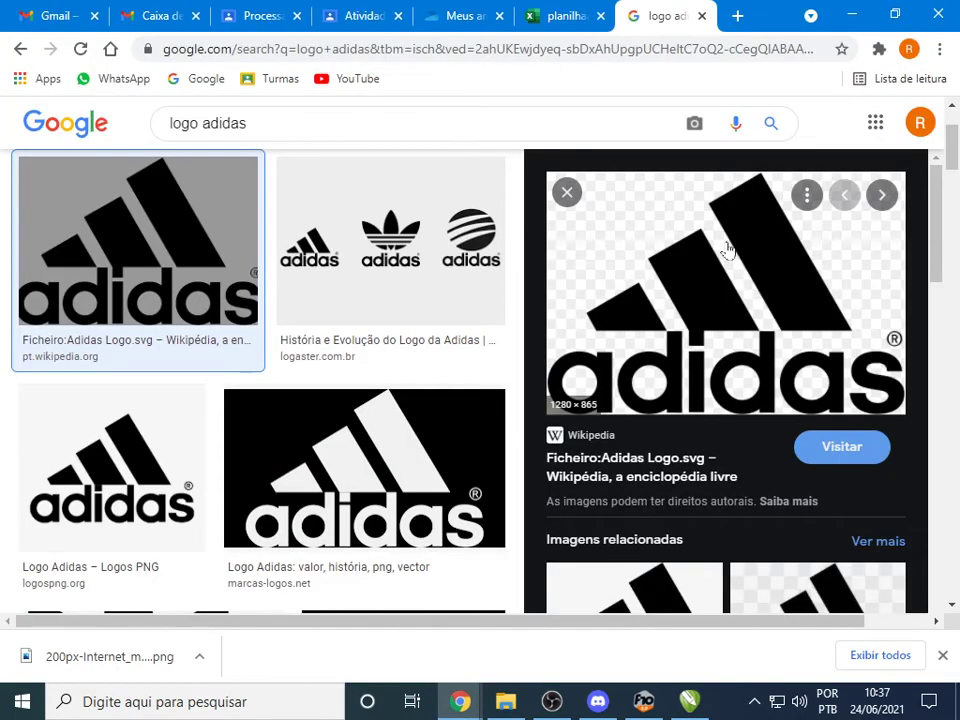
key(alt+Tab)
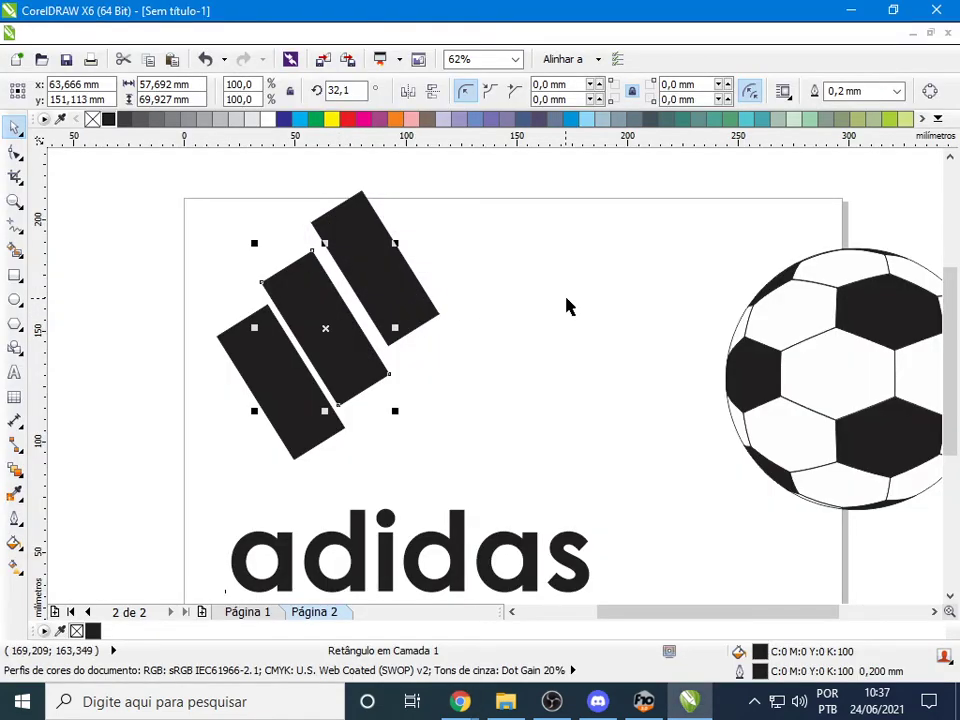
key(Right)
key(Right)
key(Right)
key(Right)
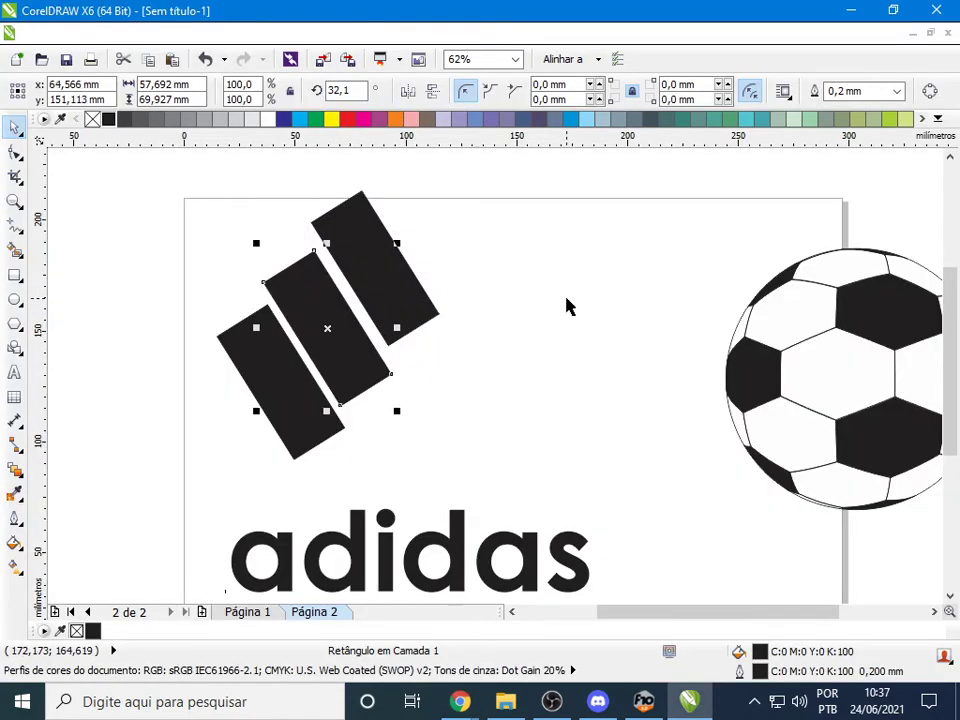
key(Right)
click(529, 296)
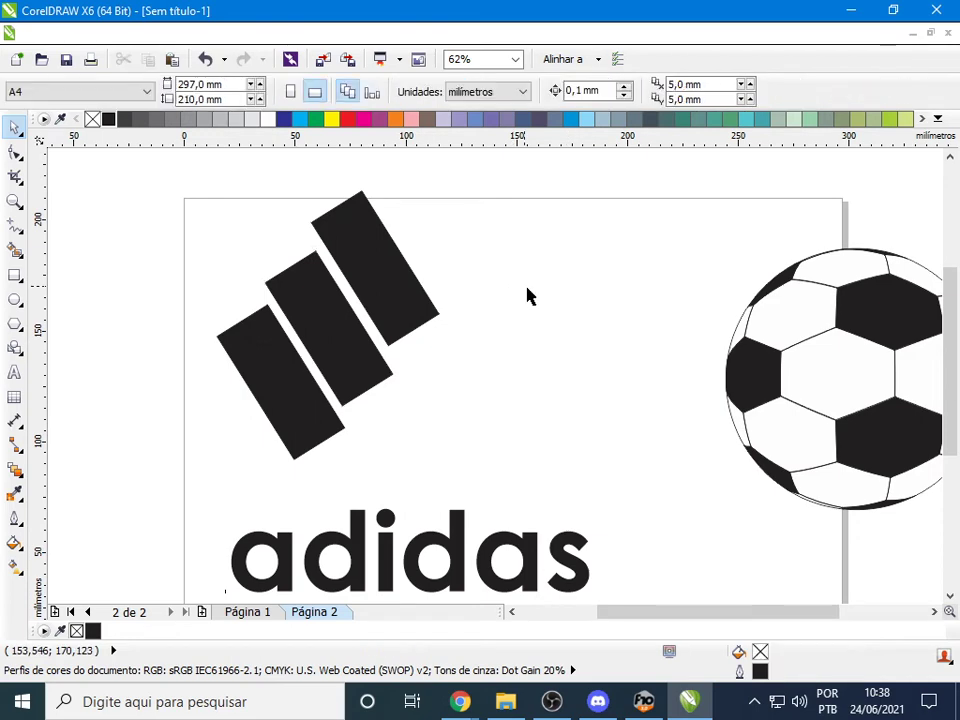
key(alt+Tab)
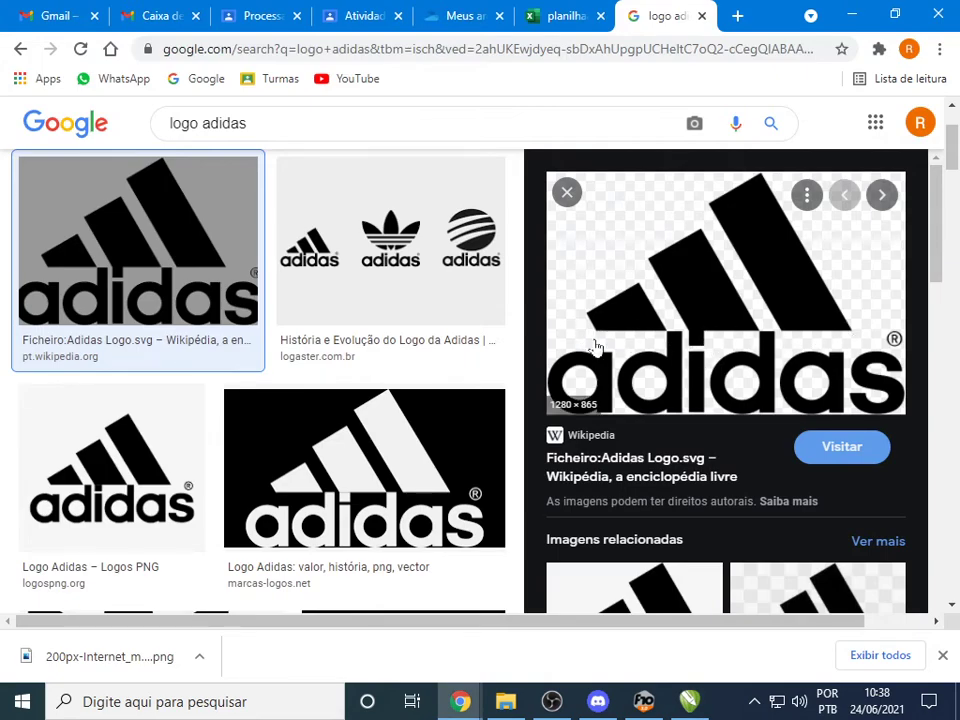
key(alt+Tab)
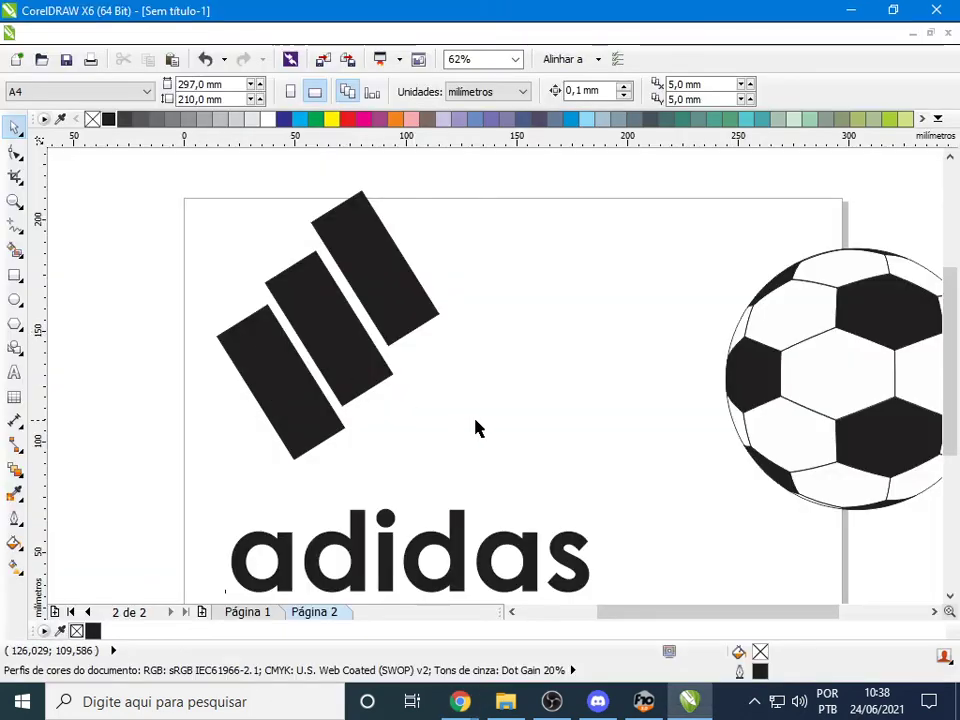
key(alt+Tab)
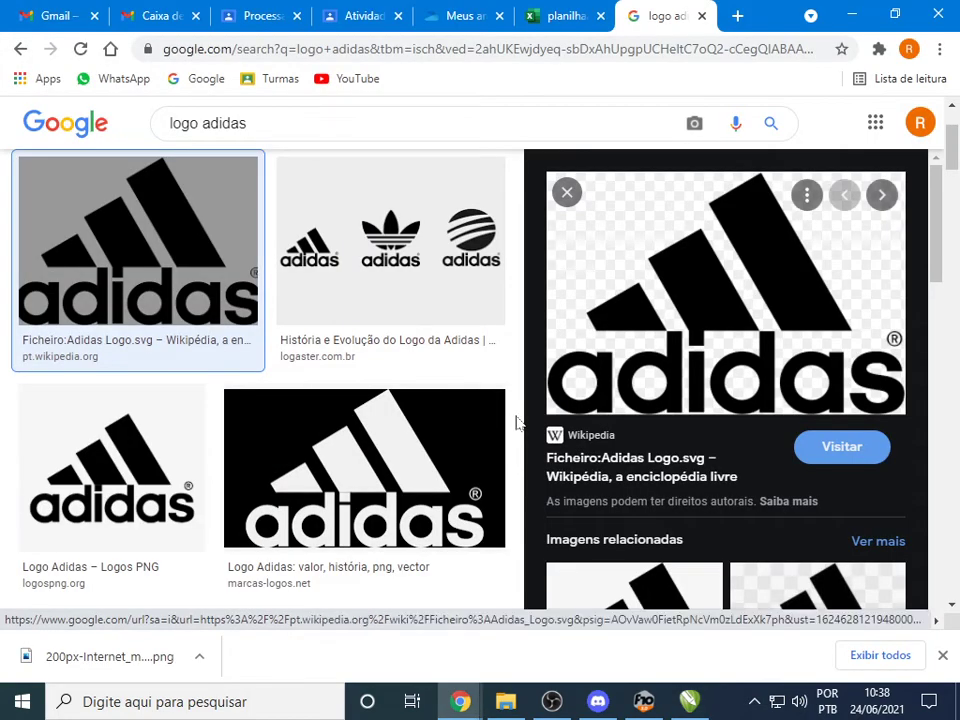
Draw a rectangle about 218 by 46 mm across the bars' lower ends, raise it to about y 115 mm and fill it yellow
key(alt+Tab)
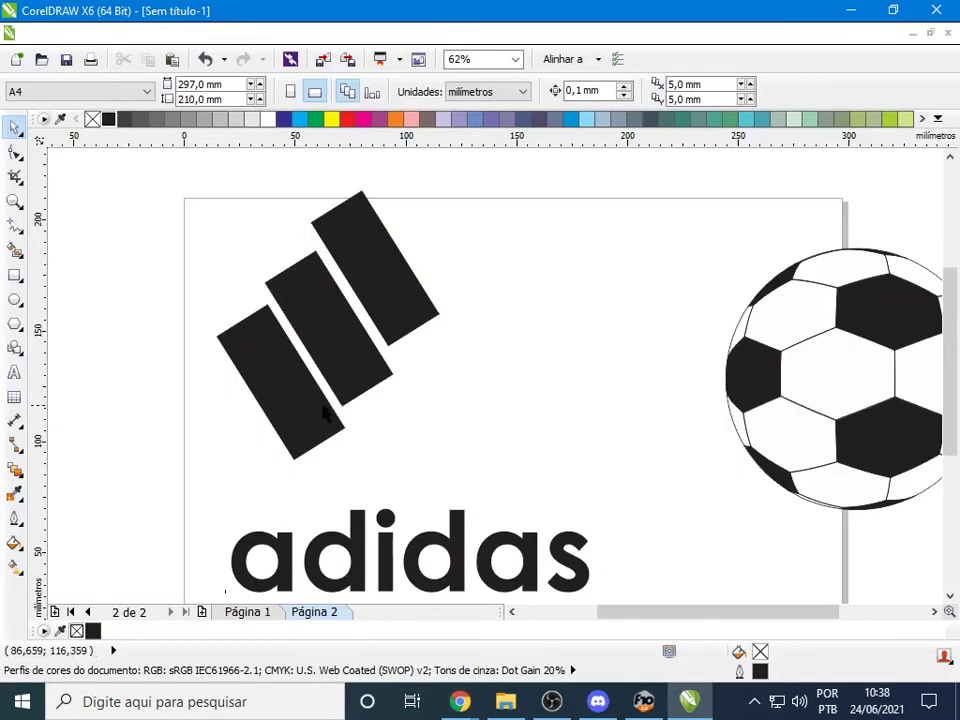
click(14, 277)
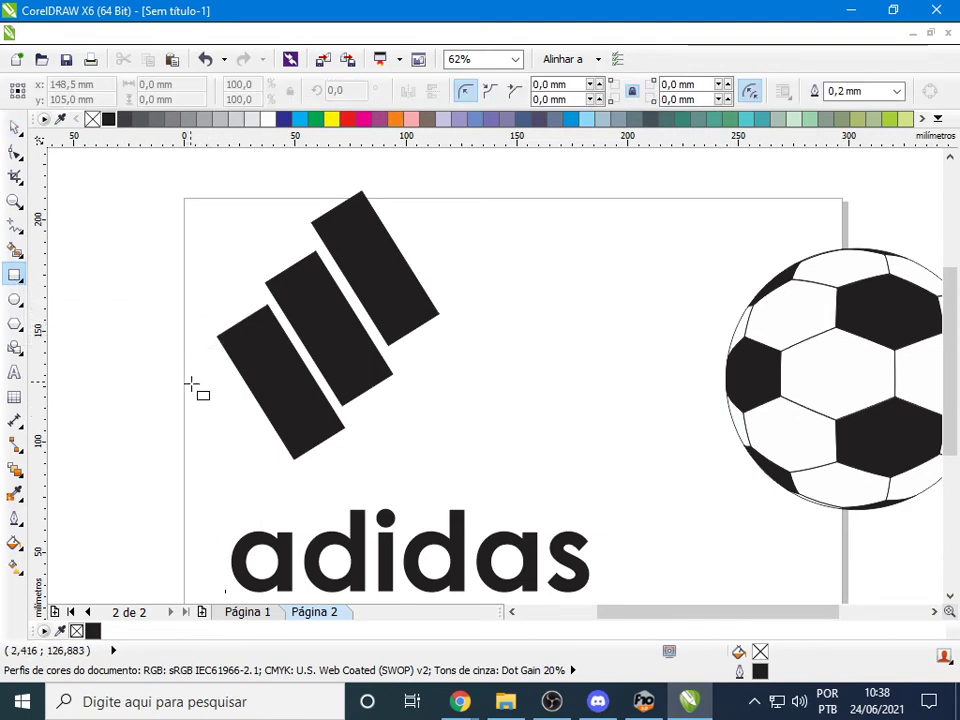
drag(192, 382, 679, 485)
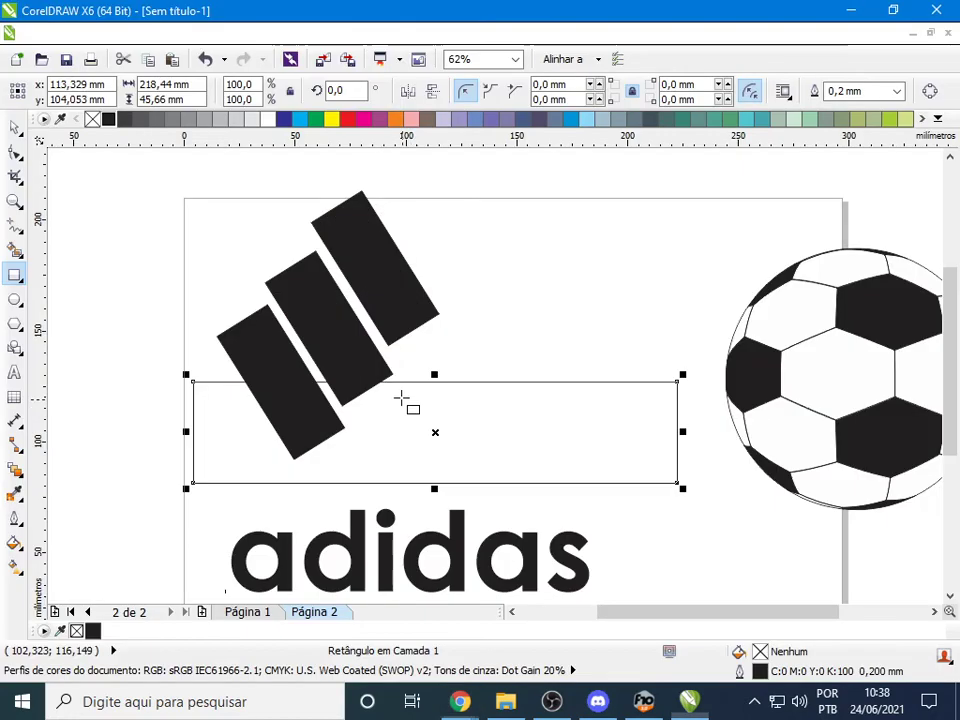
click(15, 128)
drag(394, 435, 397, 414)
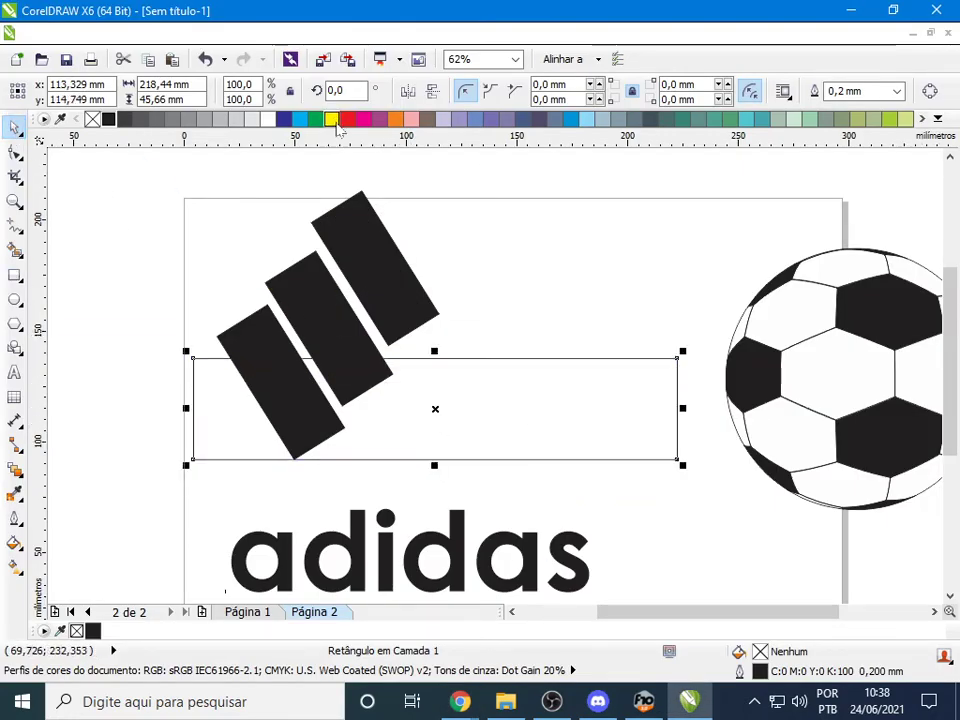
click(331, 119)
click(589, 317)
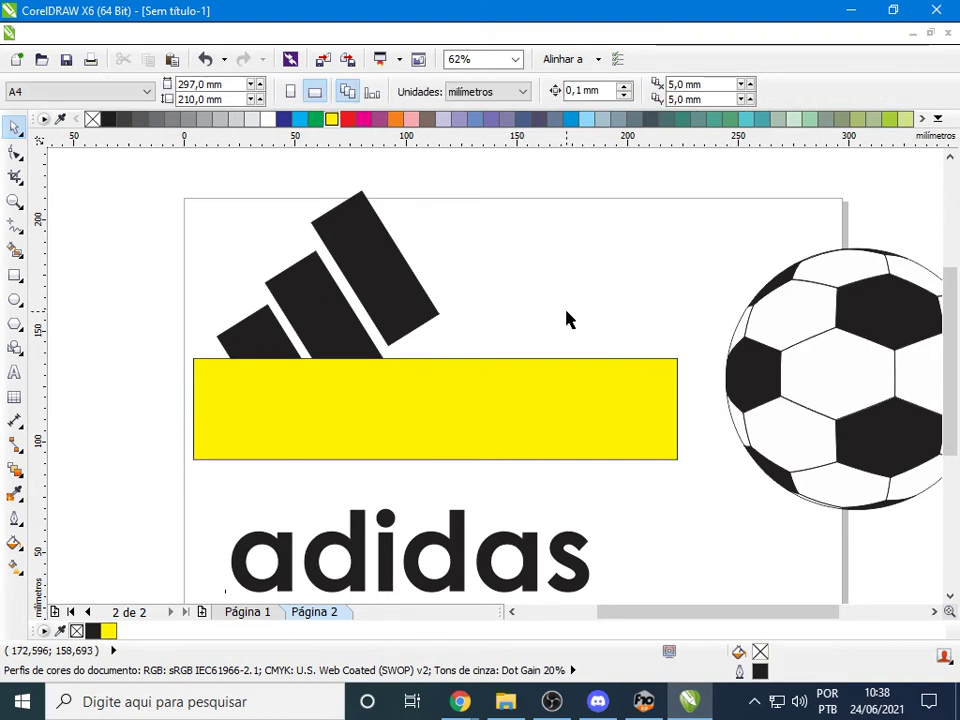
Try to extend the outer tilted bar below the yellow rectangle's upper edge by scaling and moving it, and undo these changes
click(372, 290)
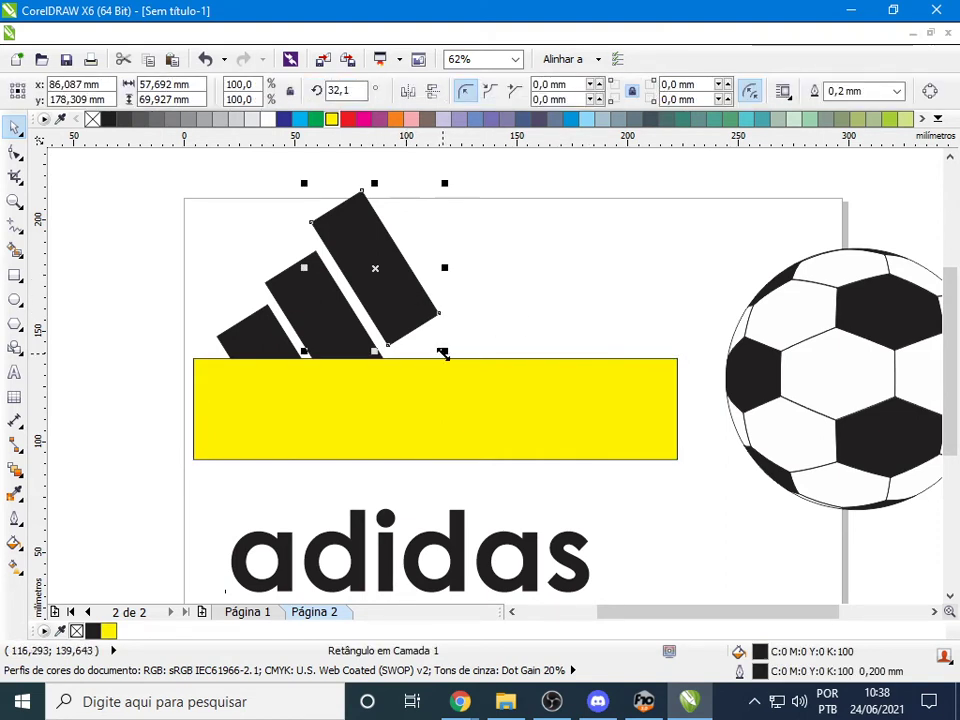
drag(443, 352, 425, 362)
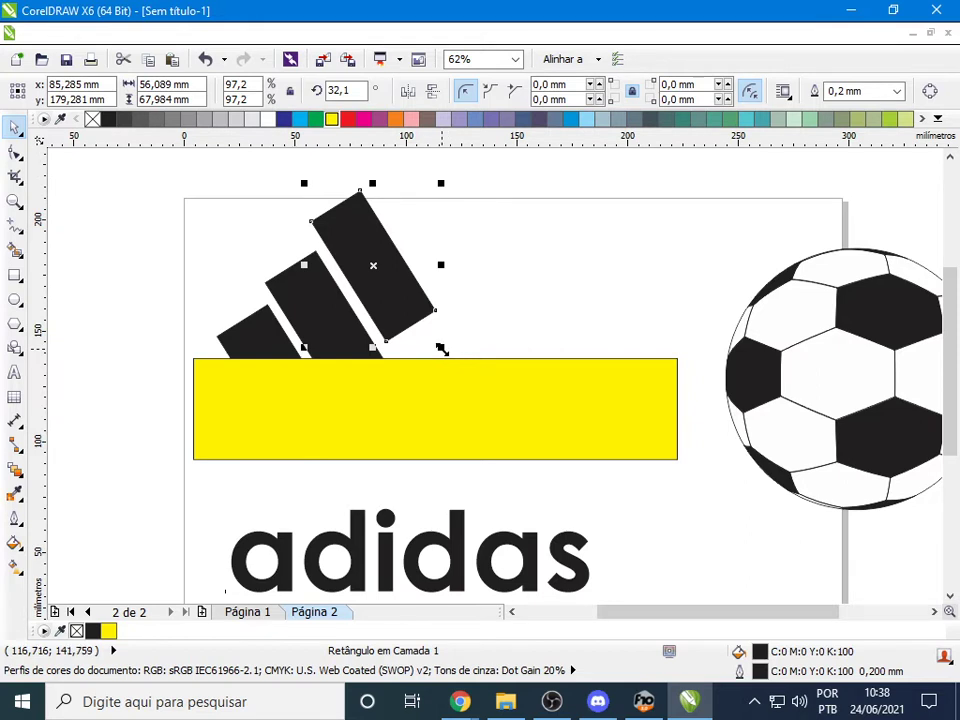
mouse_move(441, 348)
mouse_down()
mouse_move(540, 478)
mouse_move(430, 333)
mouse_up()
drag(443, 348, 514, 436)
drag(407, 307, 427, 303)
drag(528, 302, 474, 318)
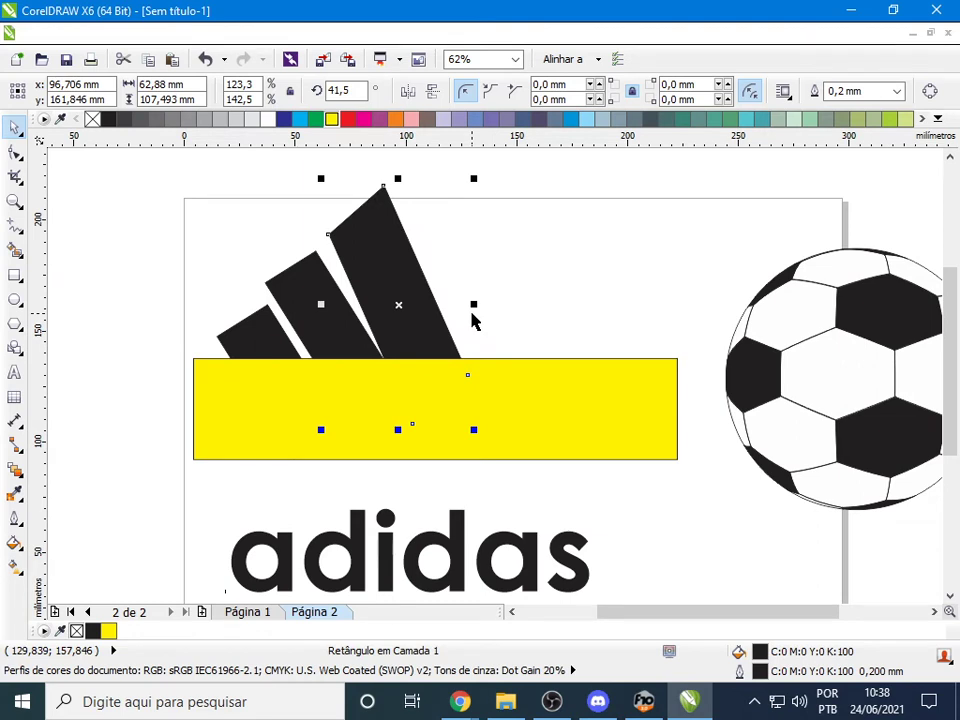
key(ctrl+z)
key(ctrl+z)
key(ctrl+z)
key(ctrl+z)
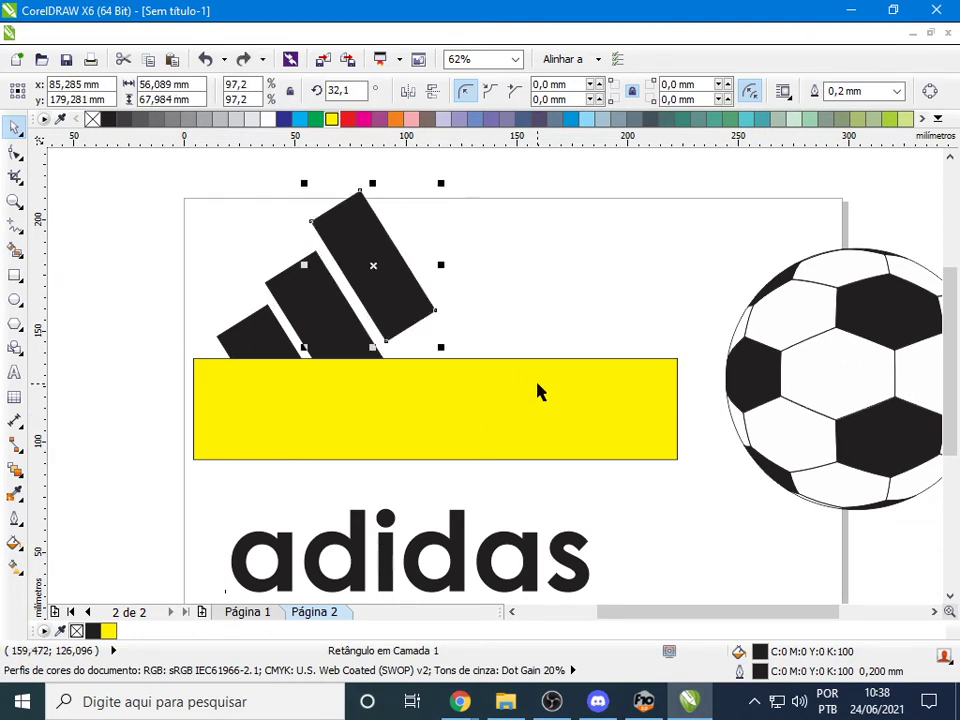
Move the yellow rectangle down over the adidas text and rotate the three bars together back to upright
drag(537, 397, 448, 580)
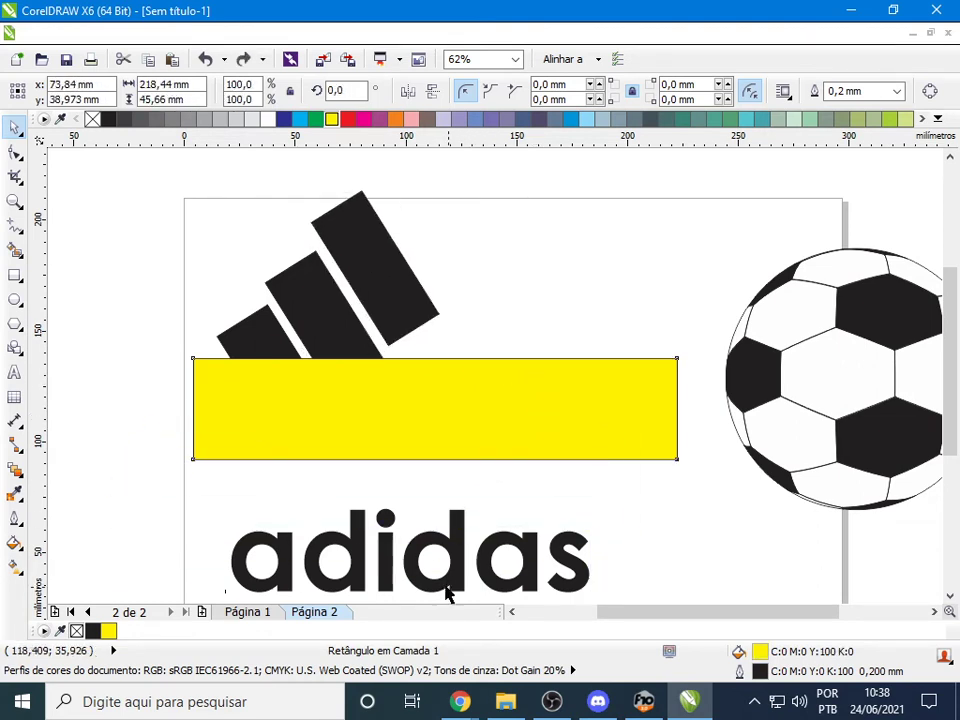
click(150, 210)
drag(148, 193, 549, 491)
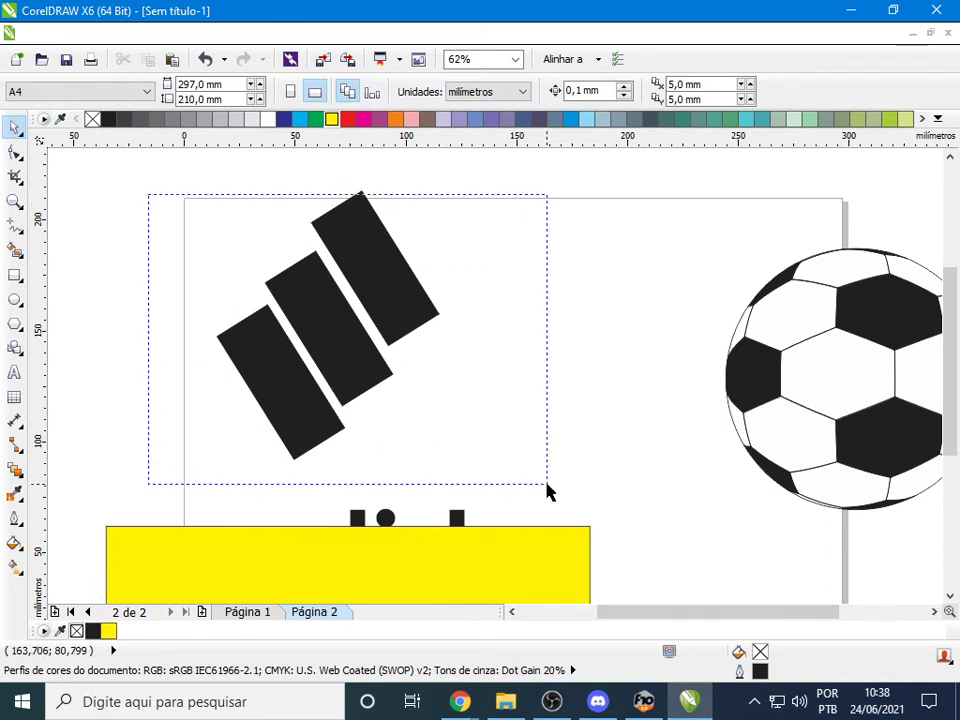
click(199, 178)
drag(130, 155, 580, 465)
click(330, 325)
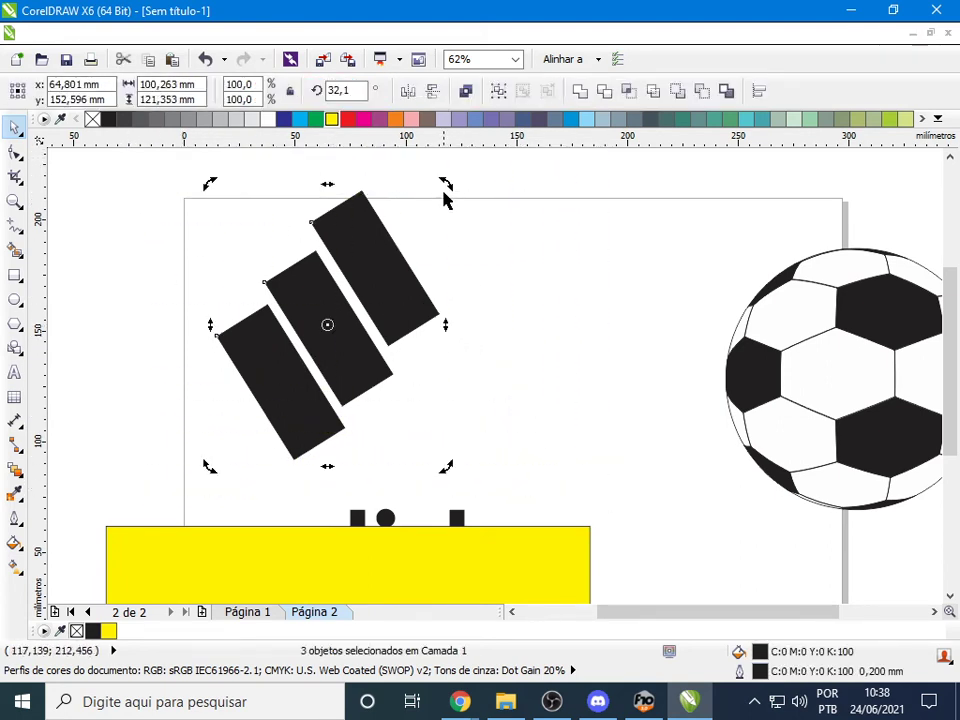
drag(449, 185, 485, 281)
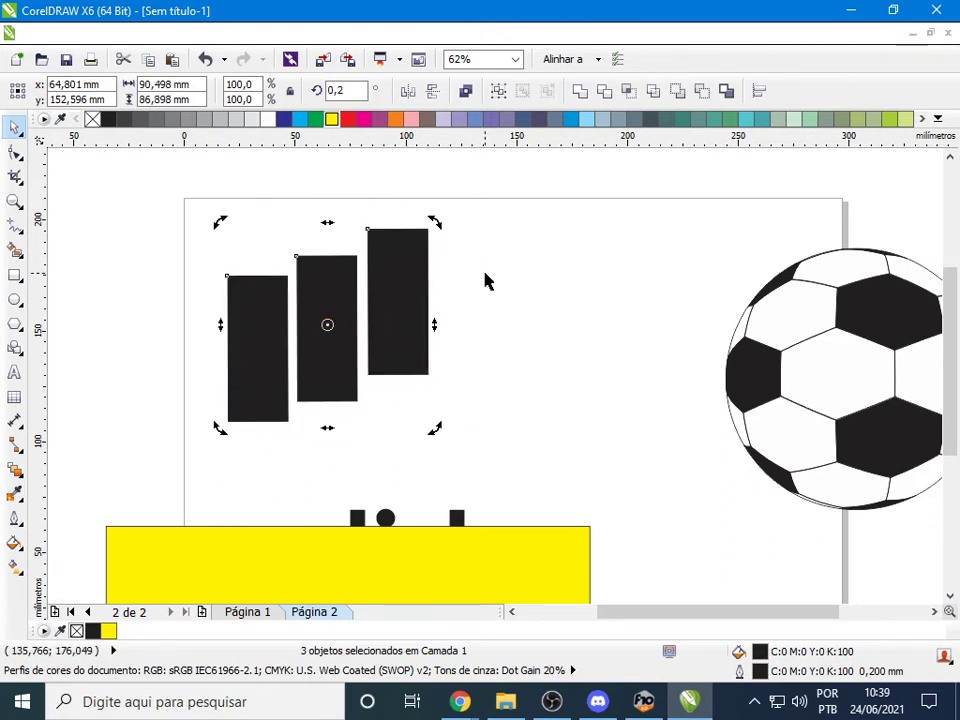
click(474, 347)
Stretch the bars downward, the tallest-standing one to about 113 mm, the middle one to about 115 mm and the lowest one to about 97 mm
click(408, 358)
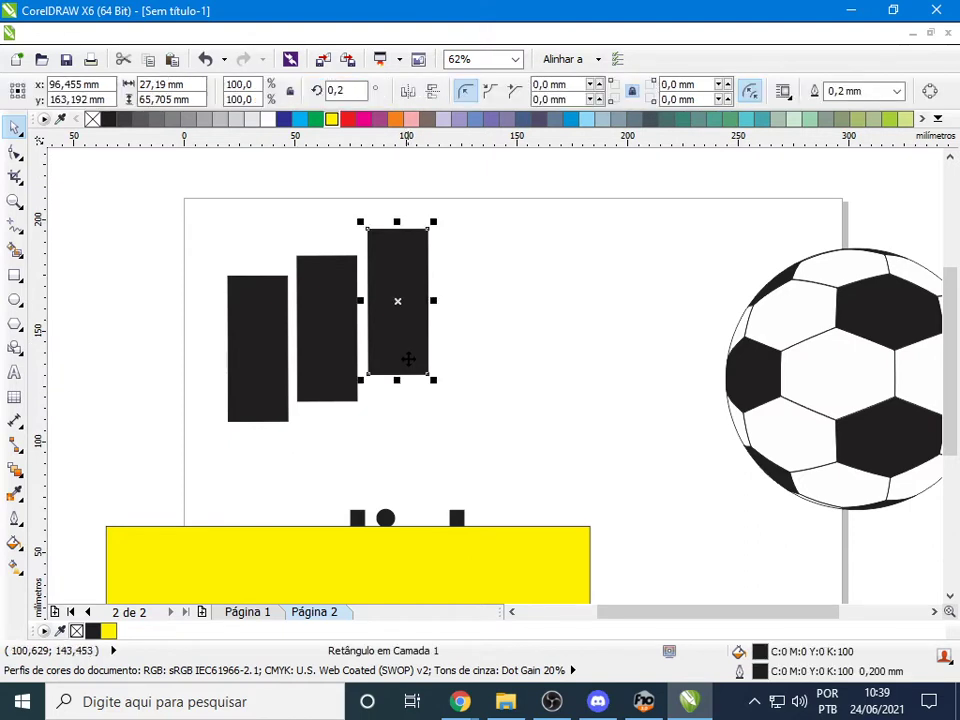
drag(397, 381, 403, 489)
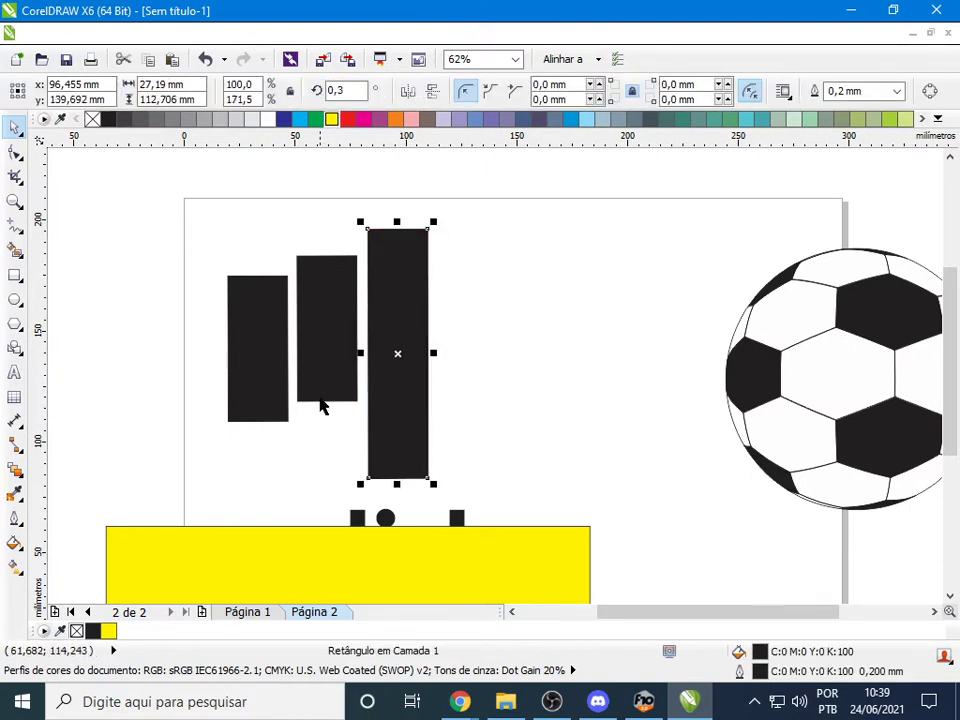
click(323, 398)
drag(326, 410, 334, 509)
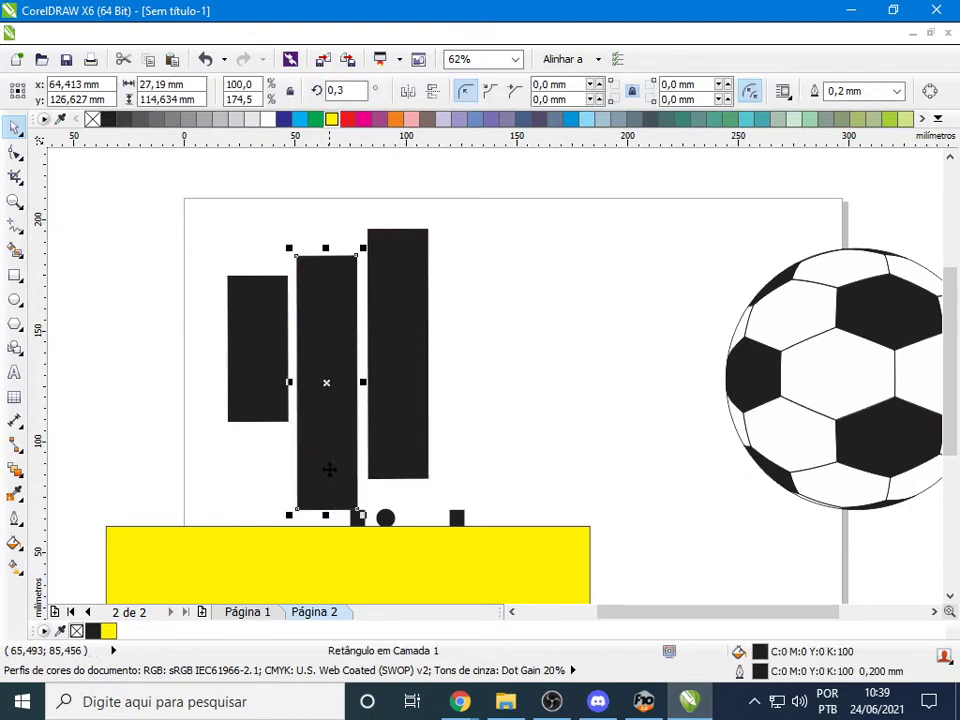
click(257, 405)
click(257, 432)
click(259, 418)
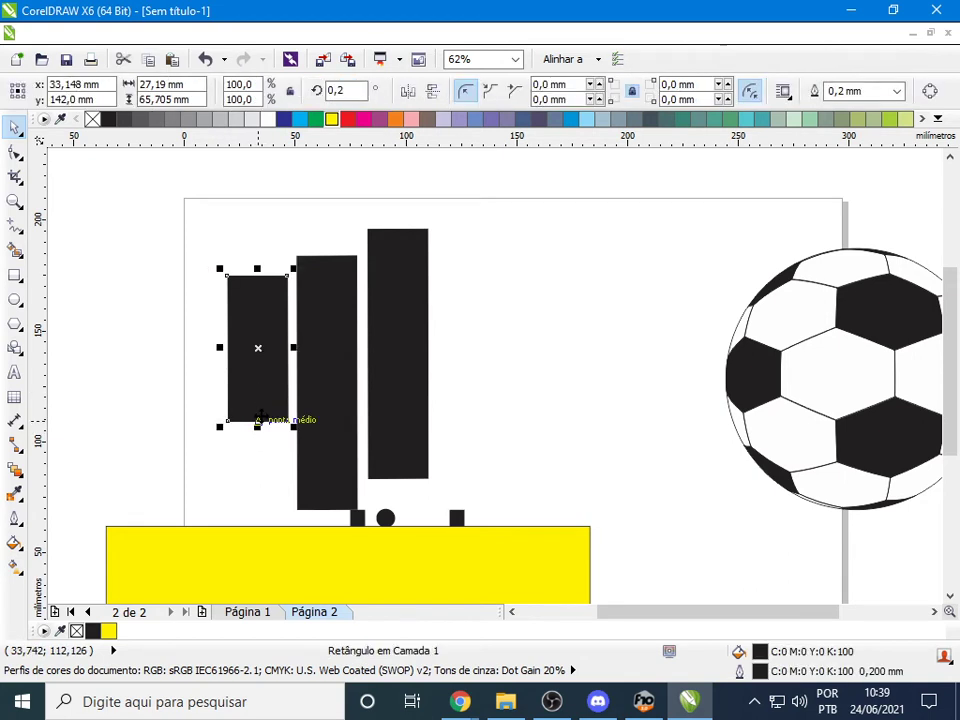
drag(258, 427, 258, 492)
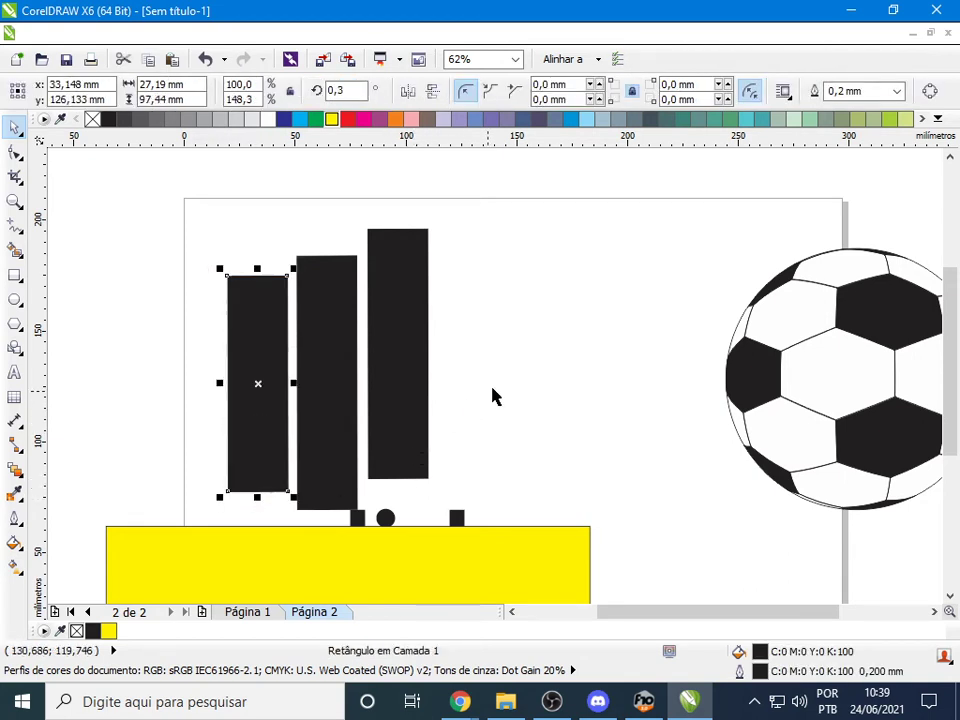
click(444, 401)
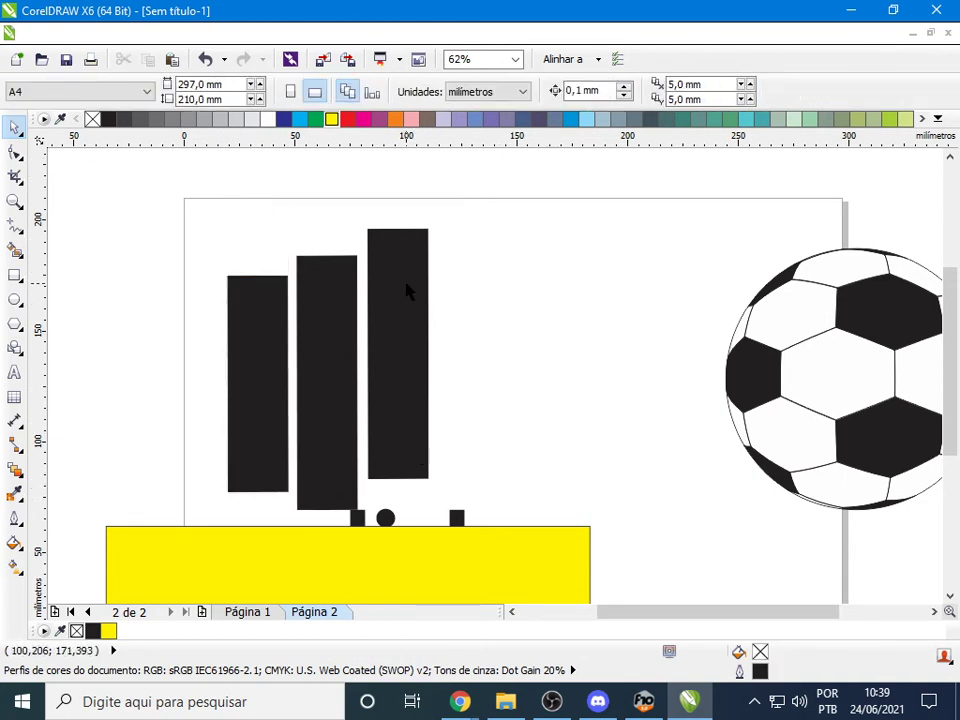
Rotate the three lengthened bars together counterclockwise to about 34°
drag(152, 154, 485, 530)
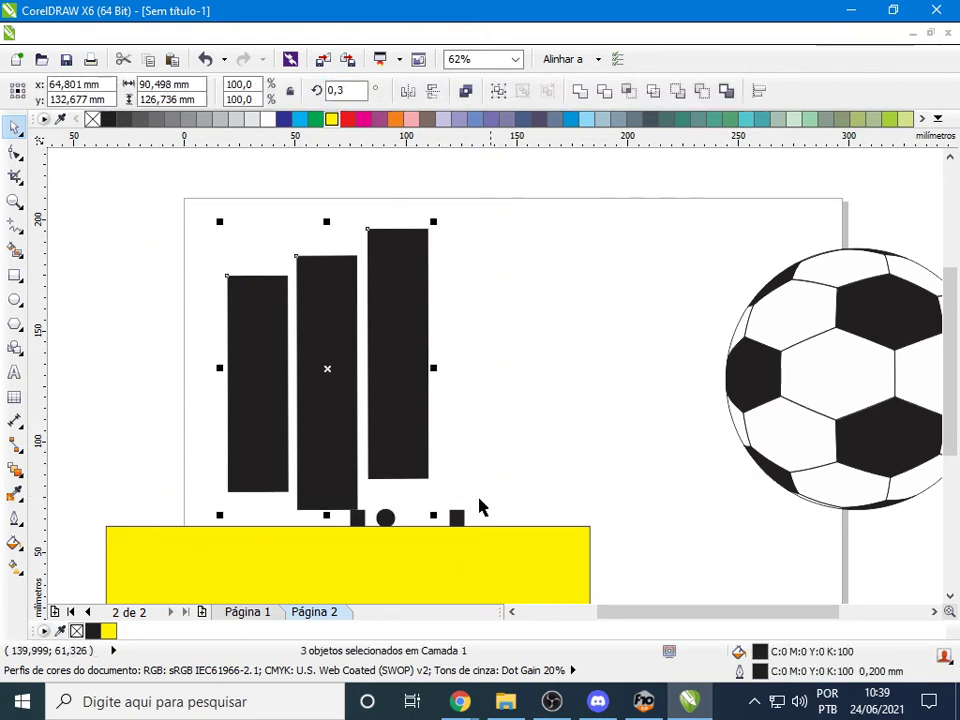
click(326, 380)
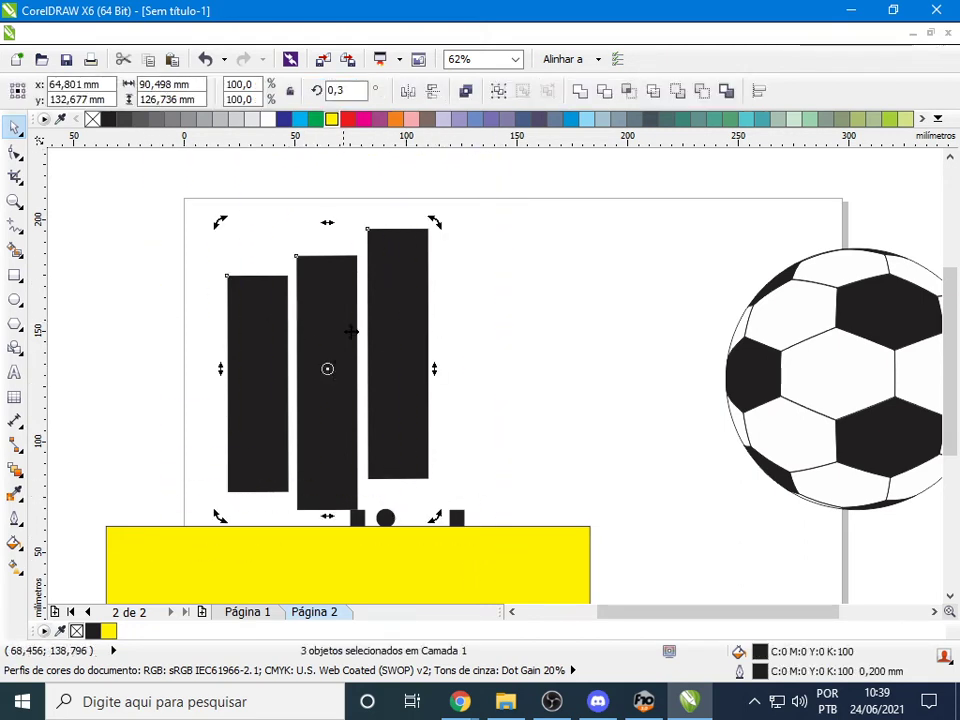
drag(436, 221, 334, 190)
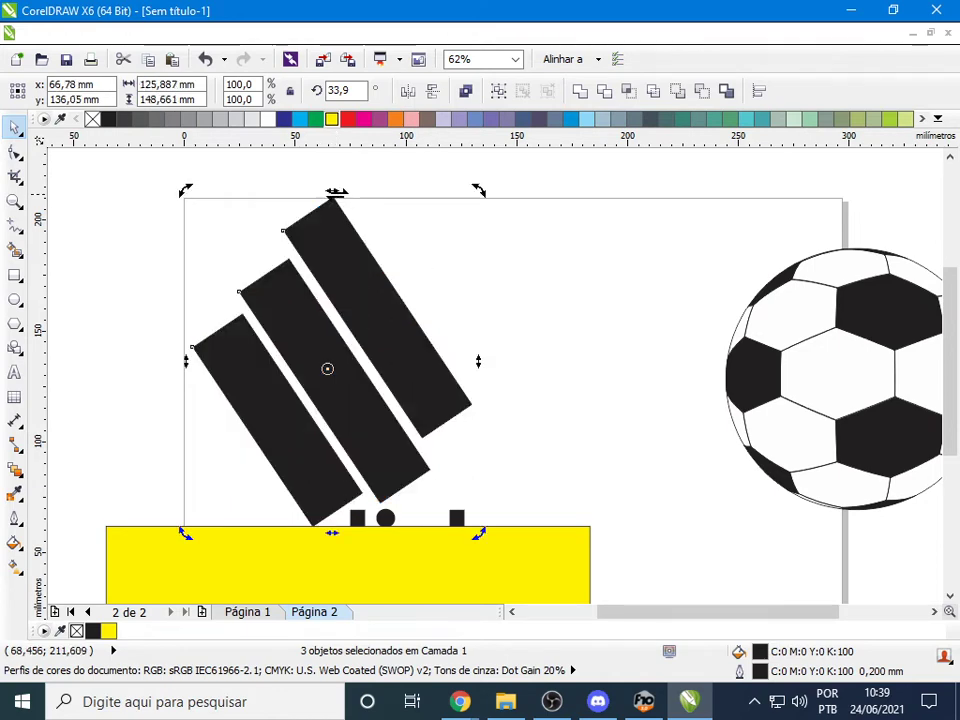
Move the yellow rectangle up over the bars to about x 102, y 110 mm, and move the adidas text aside beneath the soccer ball
click(543, 558)
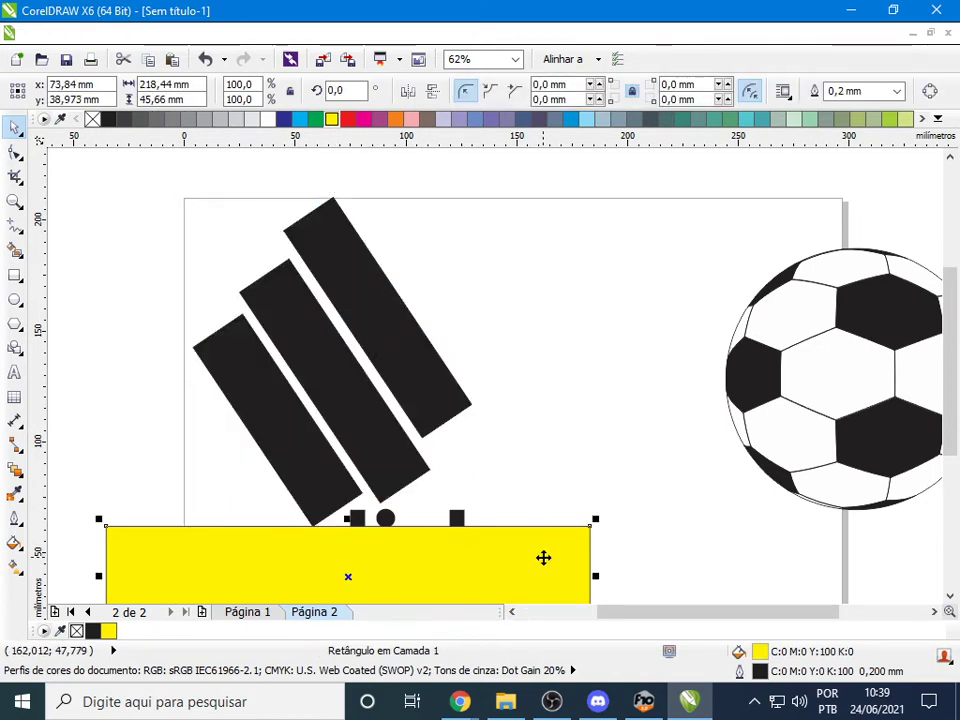
drag(543, 558, 609, 402)
click(414, 506)
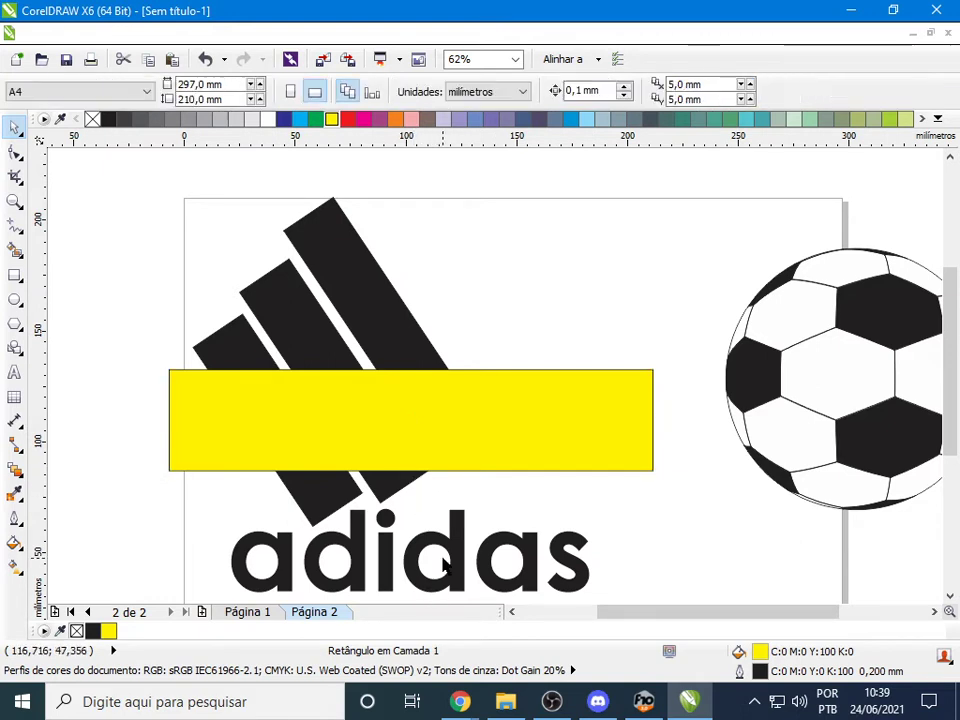
click(465, 570)
drag(421, 559, 849, 564)
Stretch the yellow rectangle downward to about 95 mm high, check the logo image, and move the rectangle to about x 68, y 90 mm
click(401, 441)
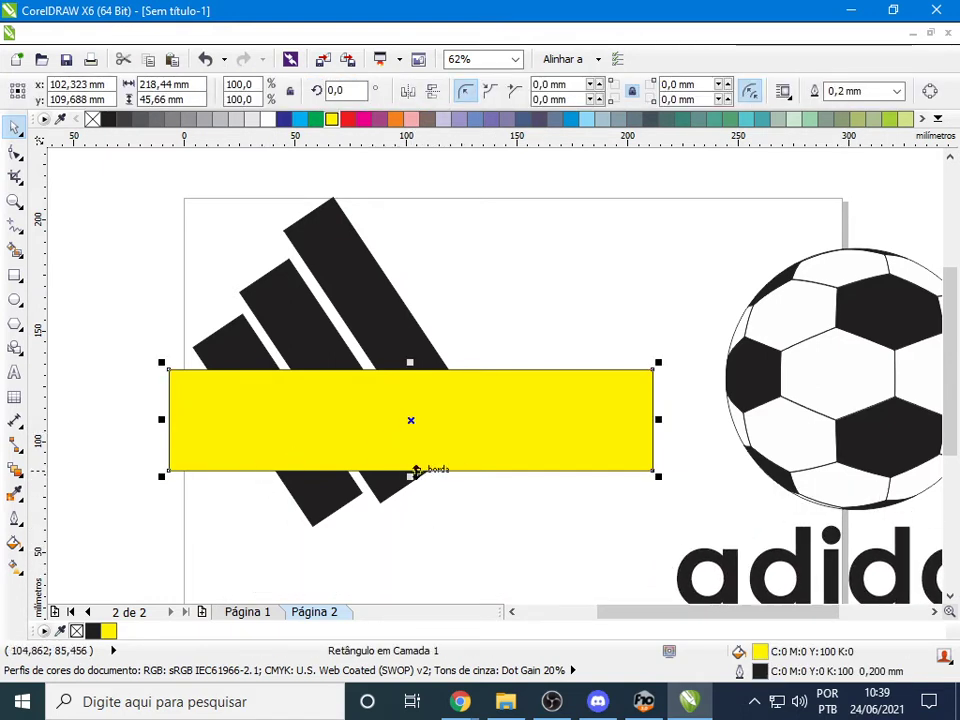
drag(415, 474, 413, 587)
key(alt+Tab)
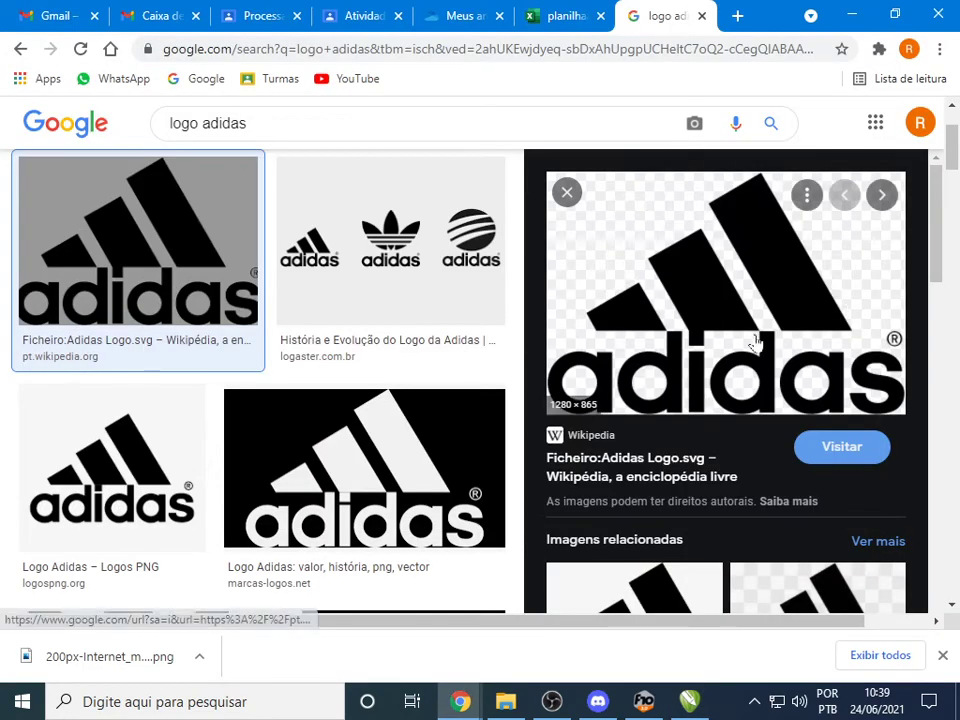
key(alt+Tab)
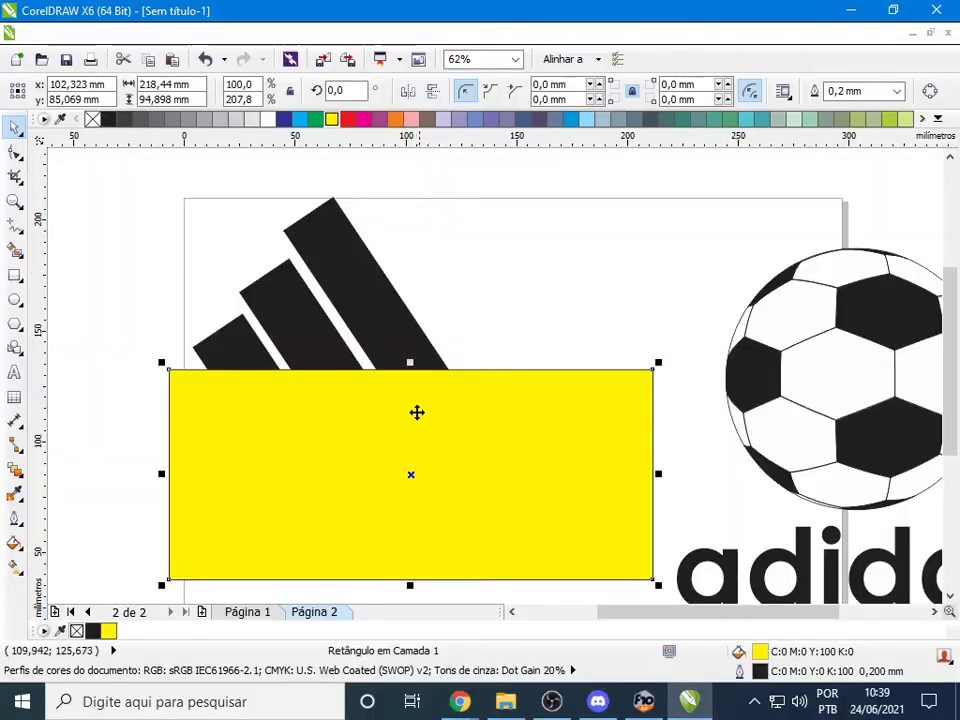
drag(447, 448, 371, 437)
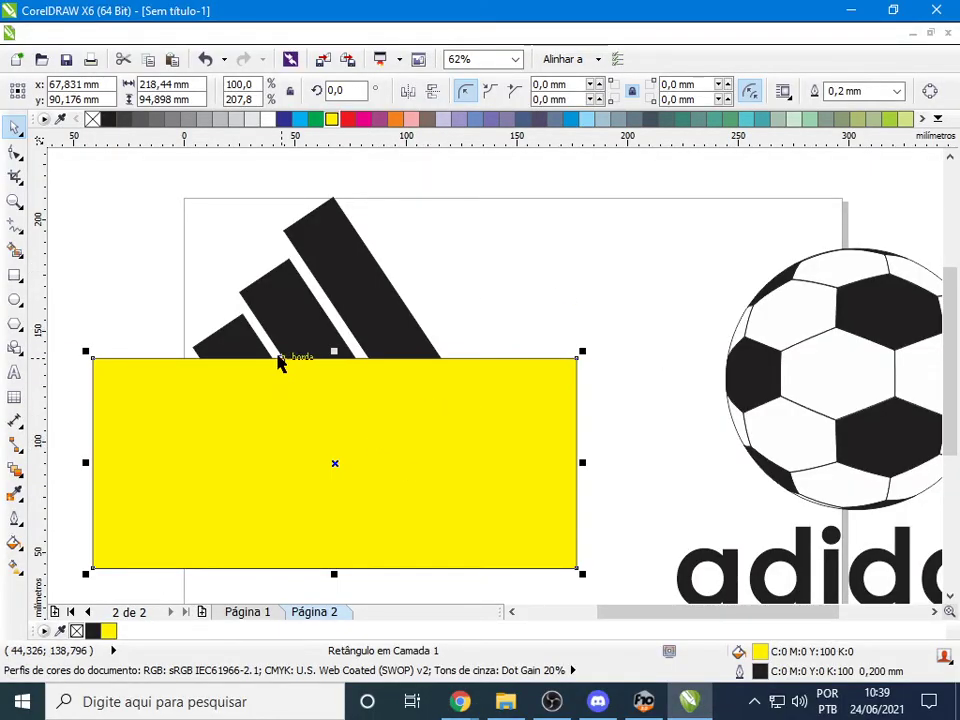
Shift the three tilted bars up along their slant so their tops step evenly, placing the shortest one at about x 30, y 122 mm
click(226, 351)
click(277, 284)
drag(277, 284, 265, 267)
click(242, 332)
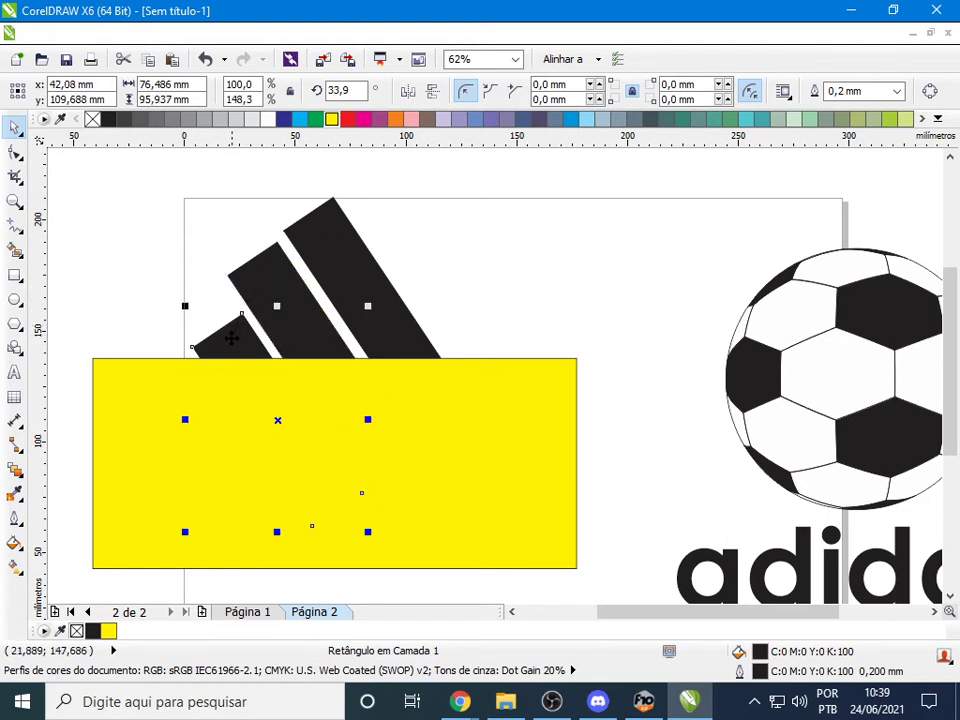
drag(240, 338, 210, 314)
drag(291, 305, 266, 279)
drag(344, 274, 312, 230)
Shift the yellow rectangle horizontally to about x 72 mm and undo its last upward move
drag(428, 470, 437, 453)
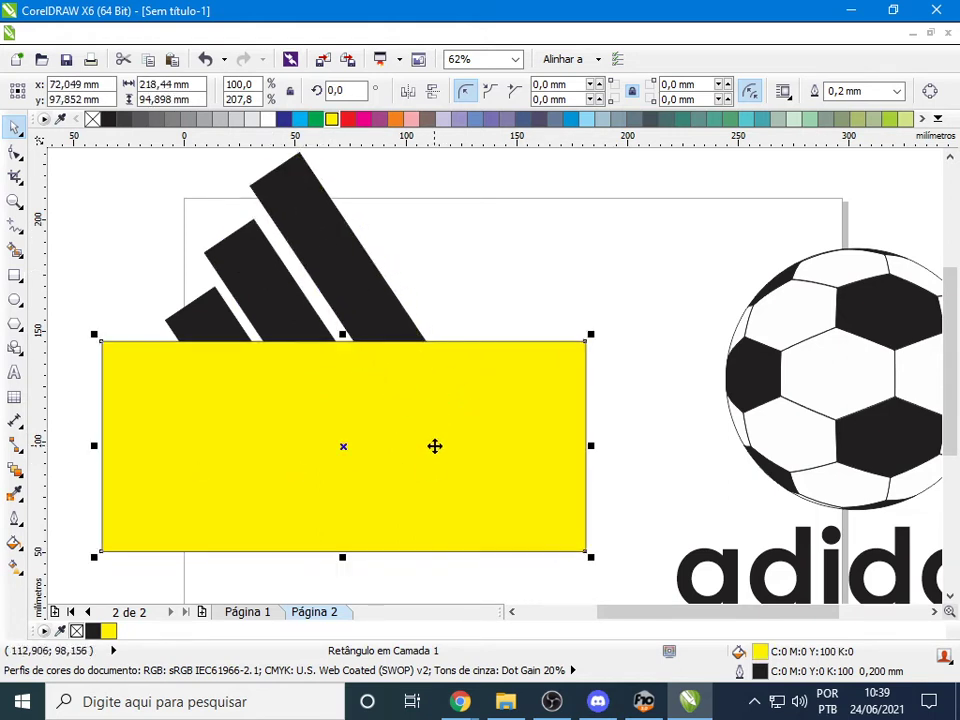
key(ctrl+z)
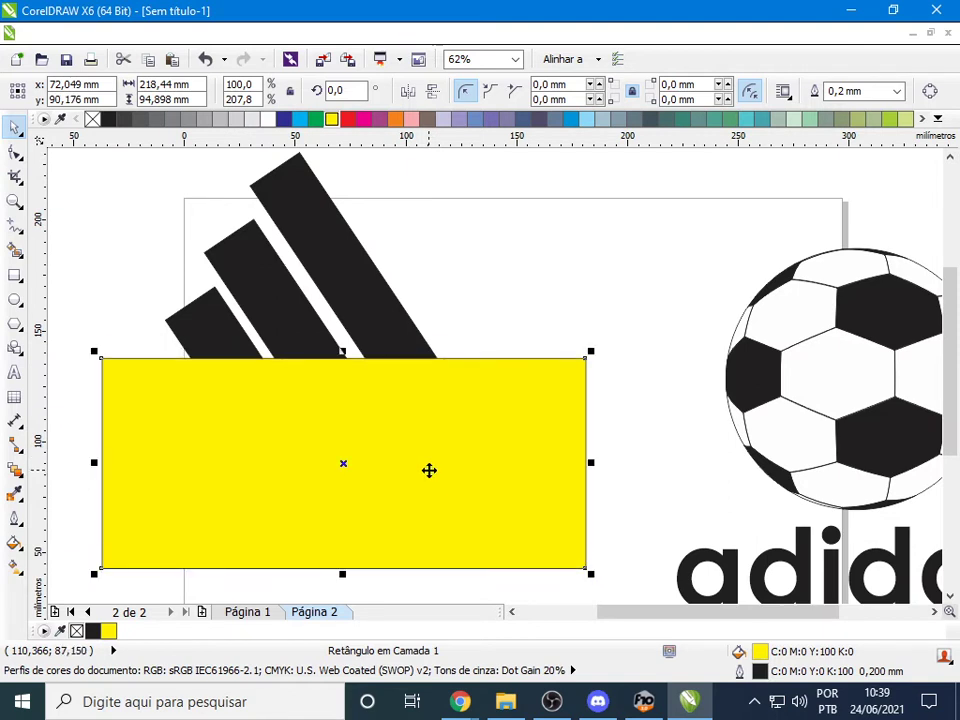
click(476, 291)
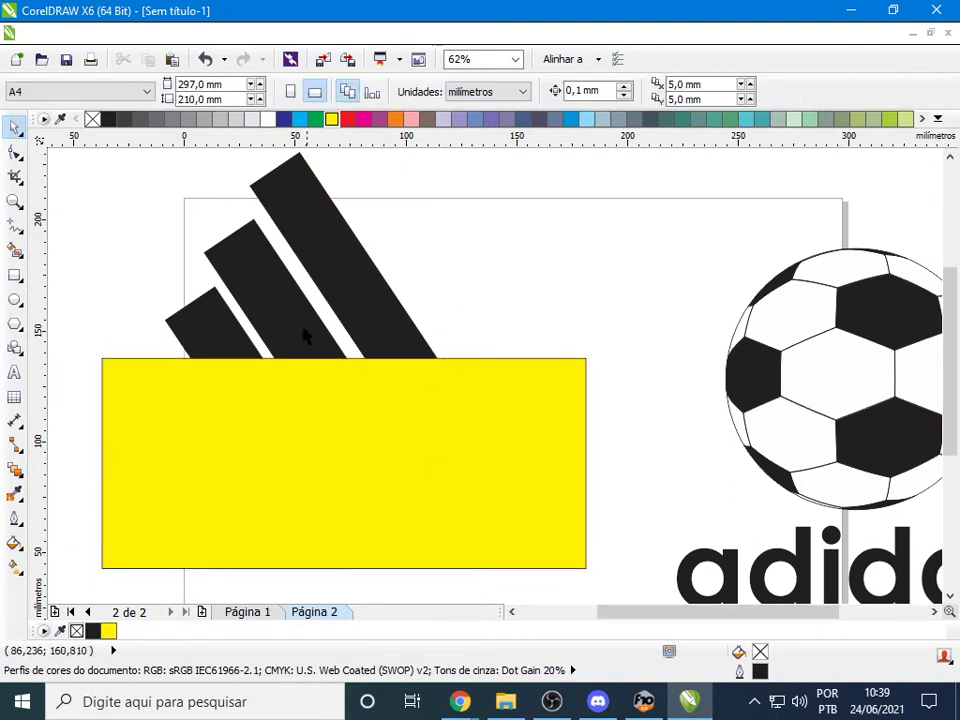
Group the three black bars
click(222, 337)
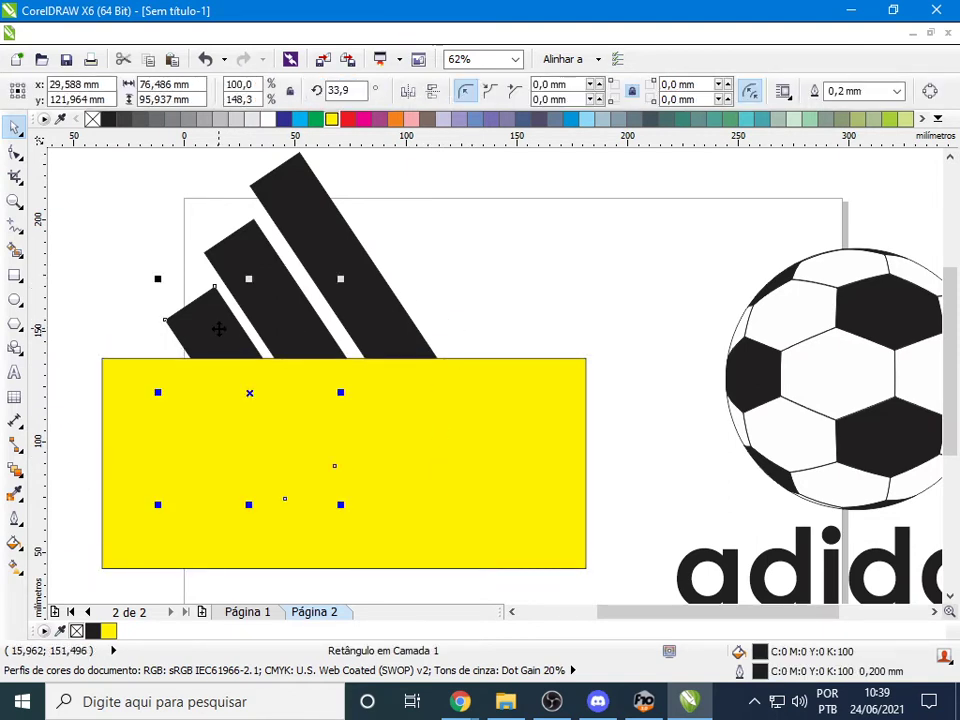
shift+click(252, 262)
shift+click(314, 197)
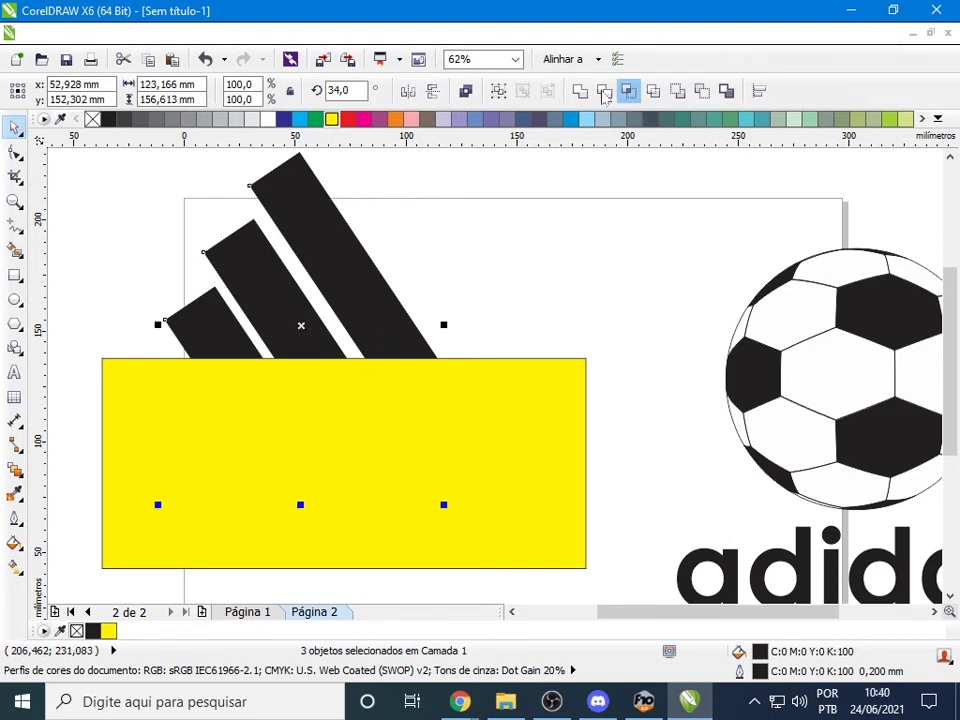
click(497, 92)
click(553, 332)
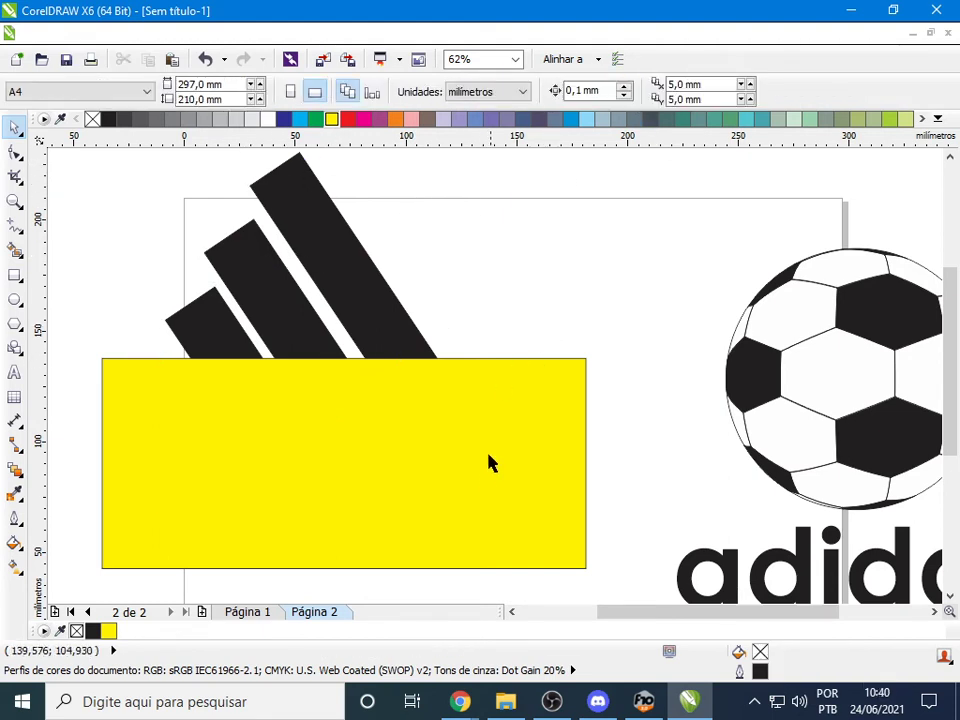
Trim the group of three black bars with the yellow rectangle, move the rectangle aside and delete it
click(514, 452)
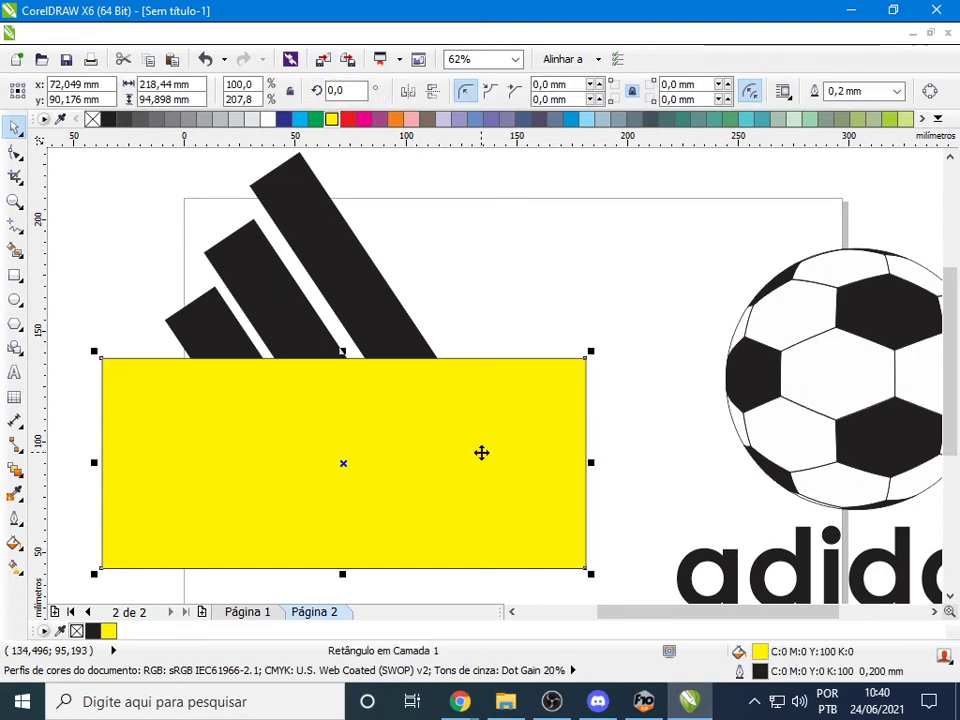
shift+click(347, 262)
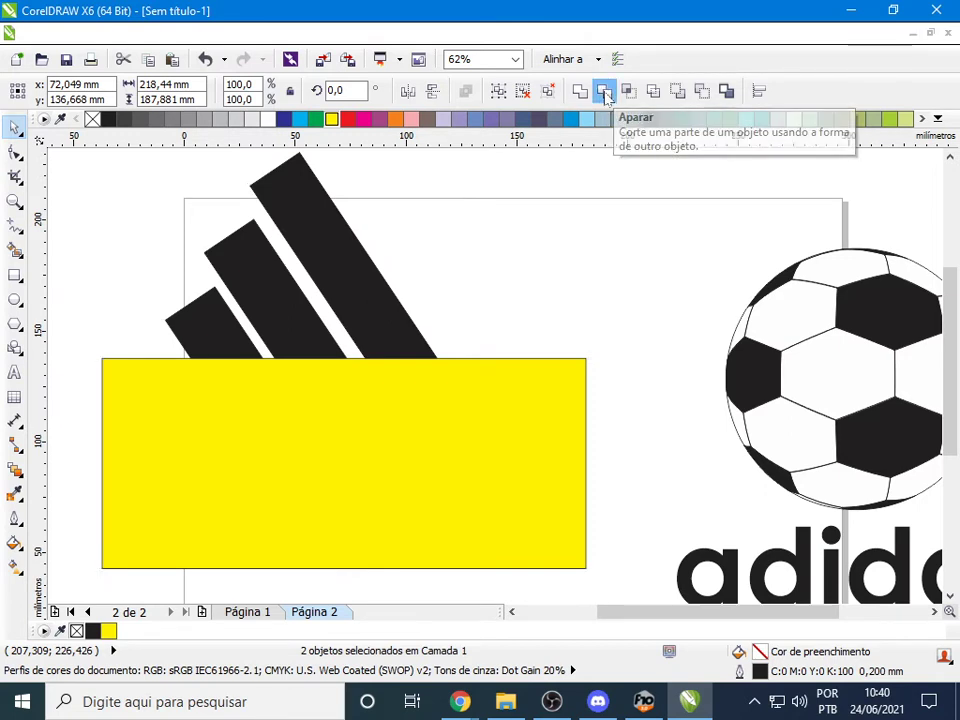
click(605, 92)
click(401, 450)
drag(401, 450, 802, 390)
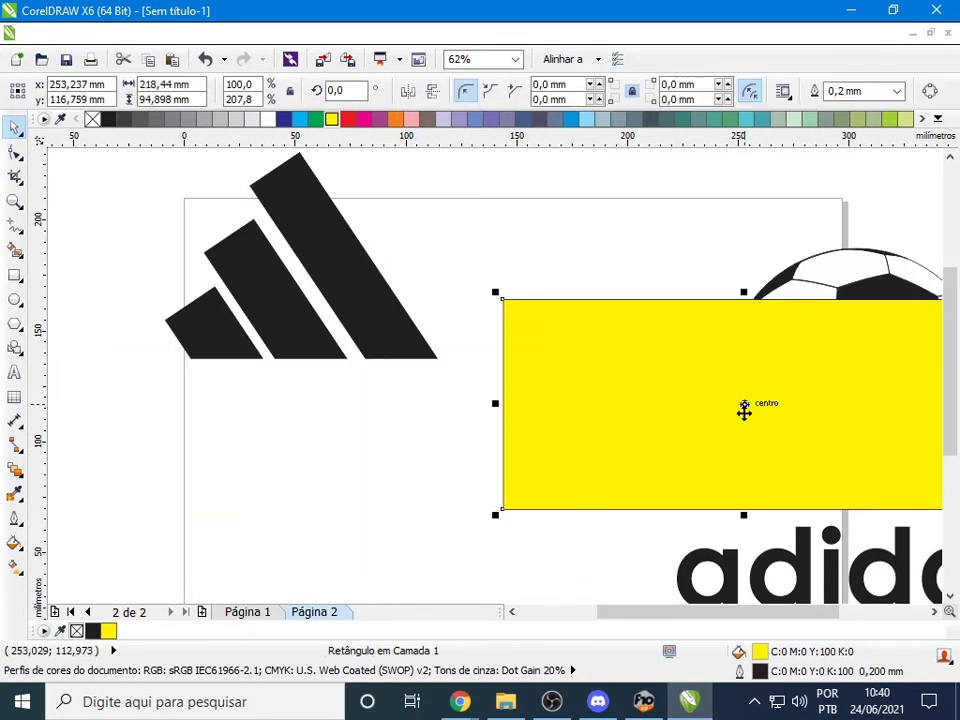
key(Delete)
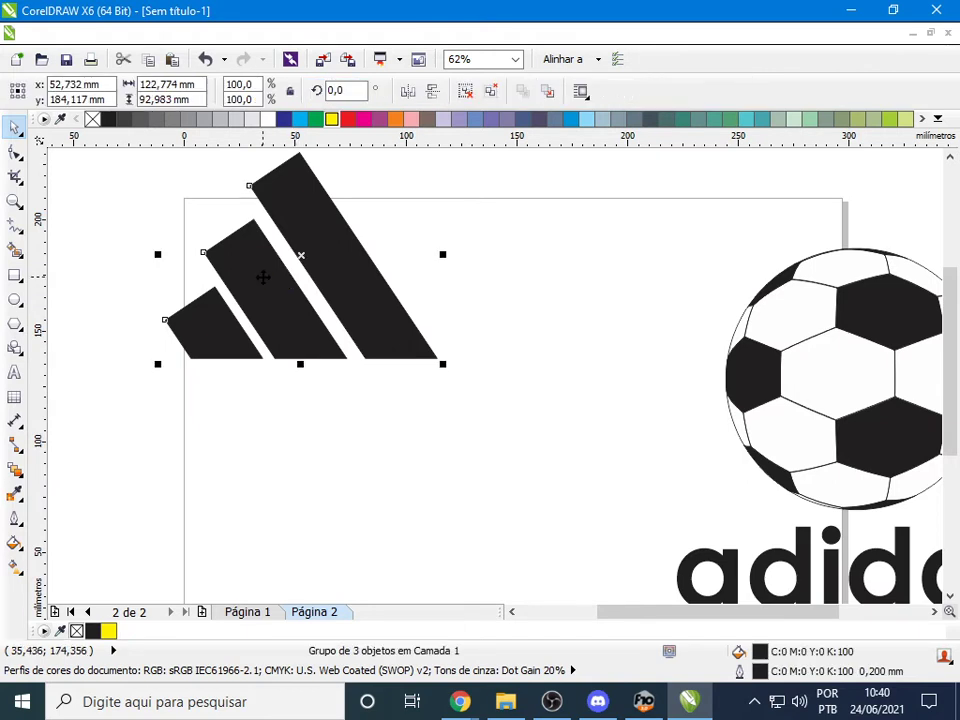
Move the trimmed bars to about x 104, y 157 mm and place the adidas text beneath them at about x 115, y 88 mm
drag(264, 274, 376, 337)
click(851, 574)
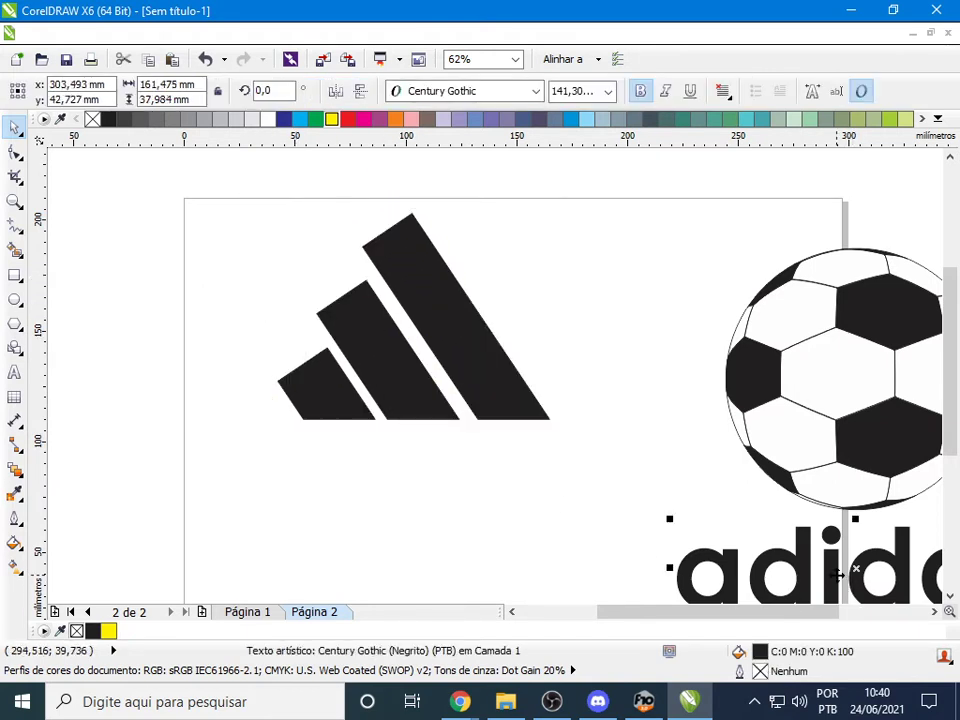
double_click(851, 574)
key(Escape)
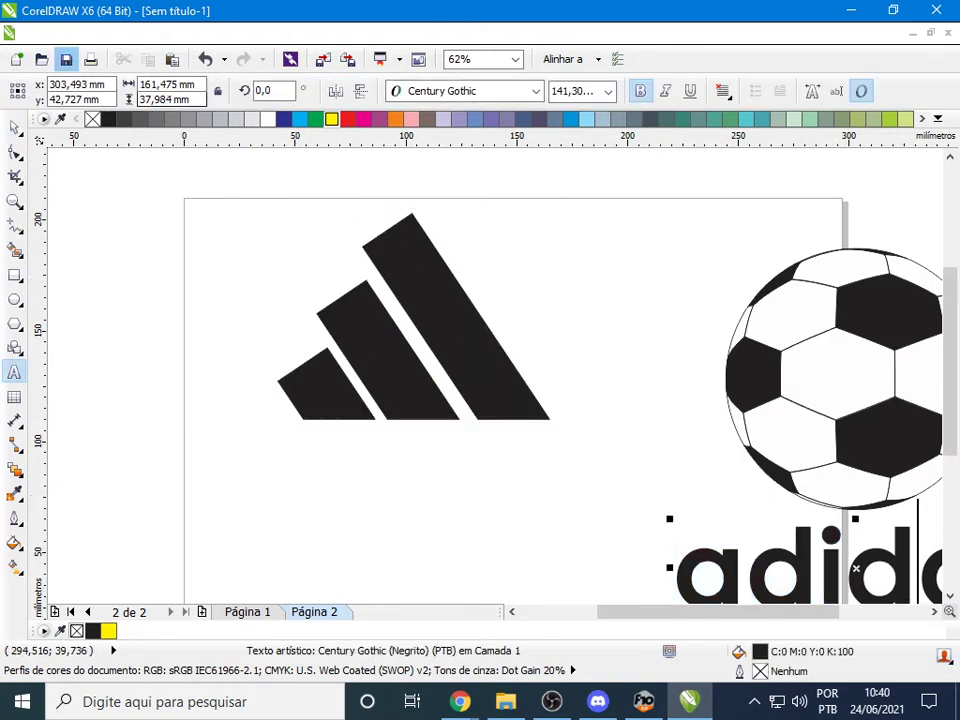
key(ctrl+space)
drag(850, 561, 435, 470)
click(437, 468)
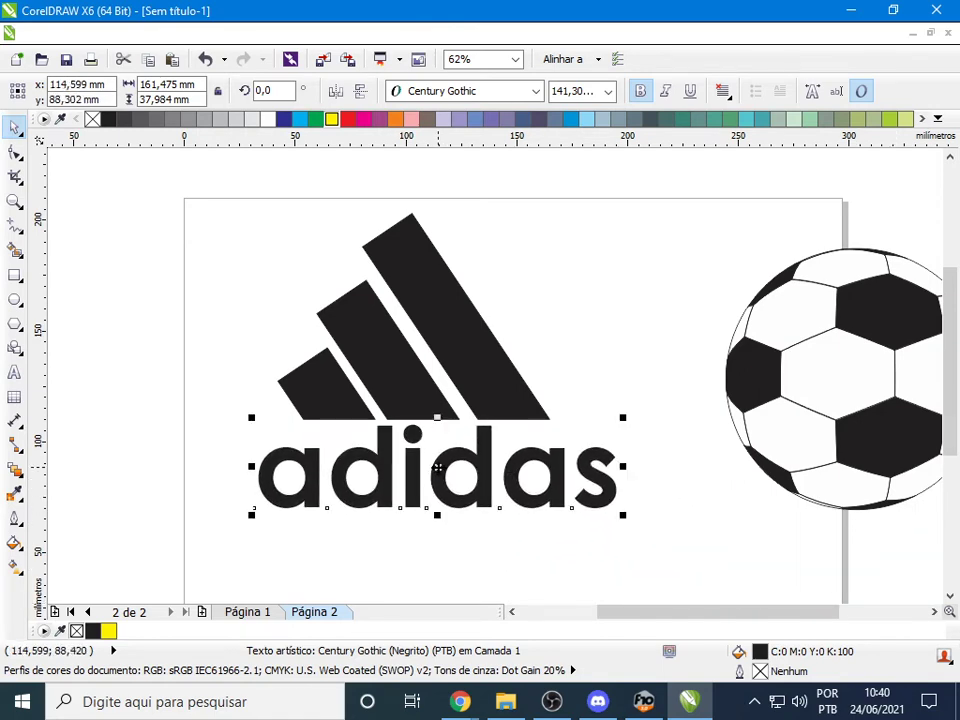
Check the reference logo, then squash the bar group to about 58 mm high and widen it to about 133 mm
key(alt+Tab)
key(alt+Tab)
click(452, 360)
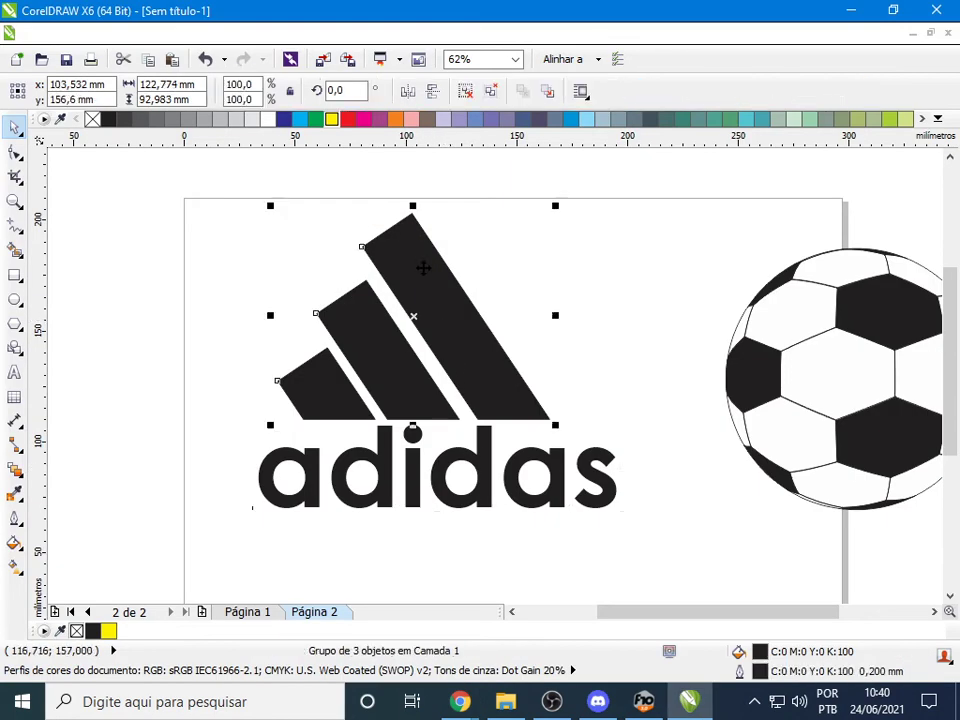
drag(414, 208, 418, 287)
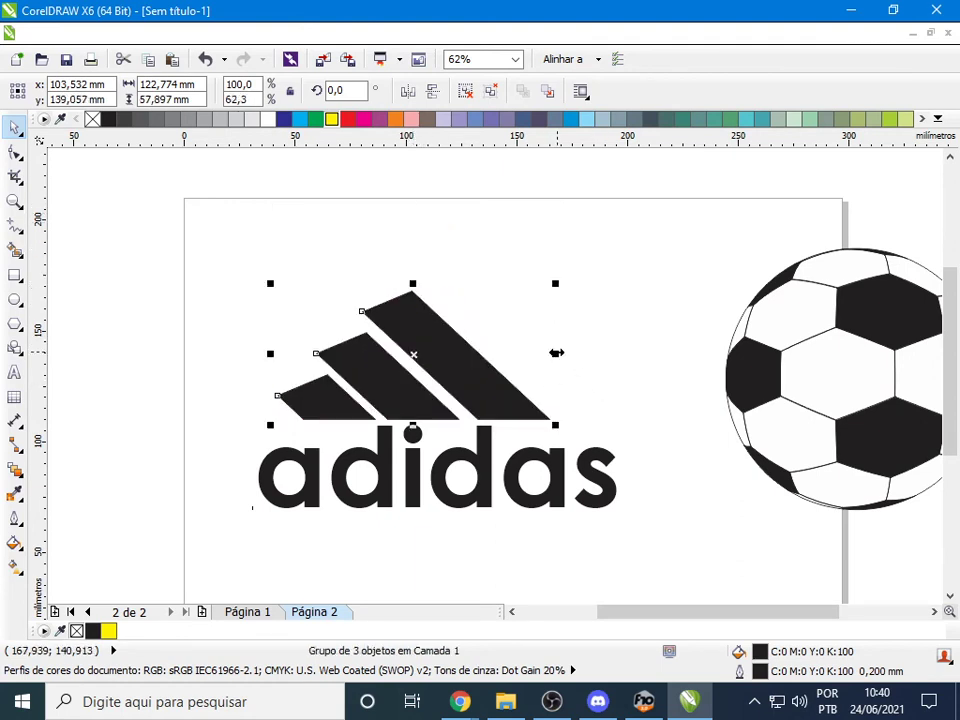
drag(555, 353, 579, 351)
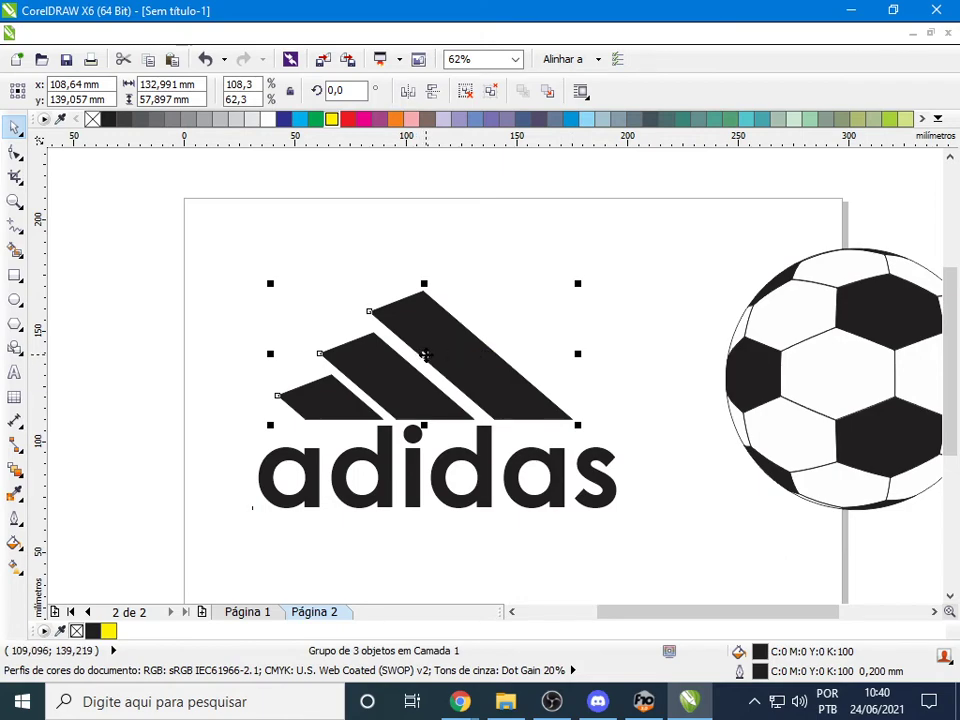
Compare with the reference logo and move the bar group onto the top of the adidas text, at about x 107, y 136 mm
drag(436, 370, 429, 360)
key(alt+Tab)
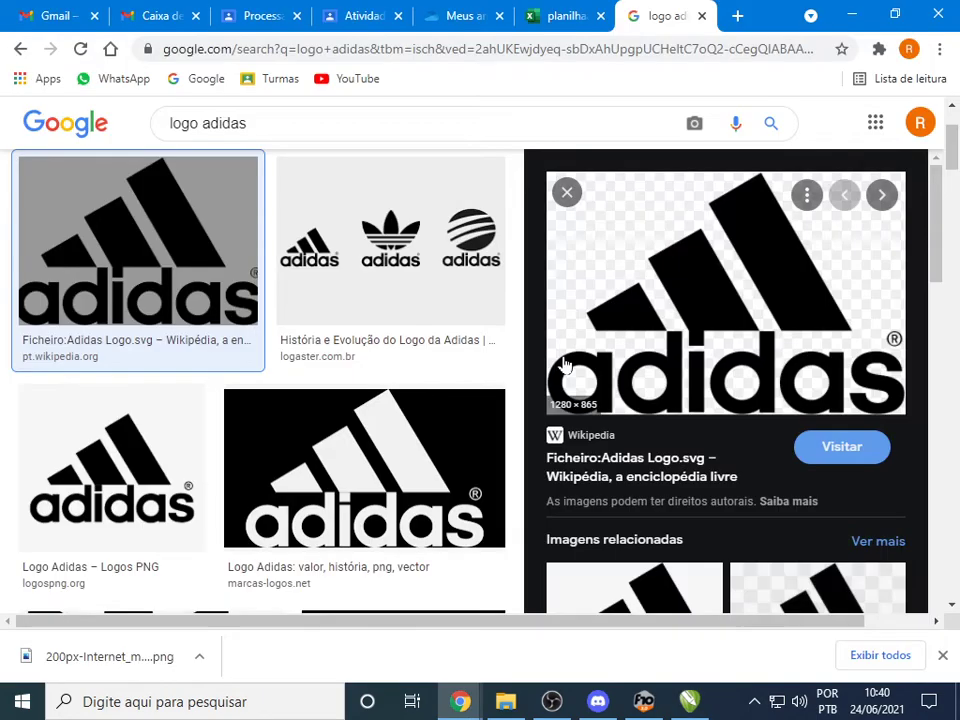
key(alt+Tab)
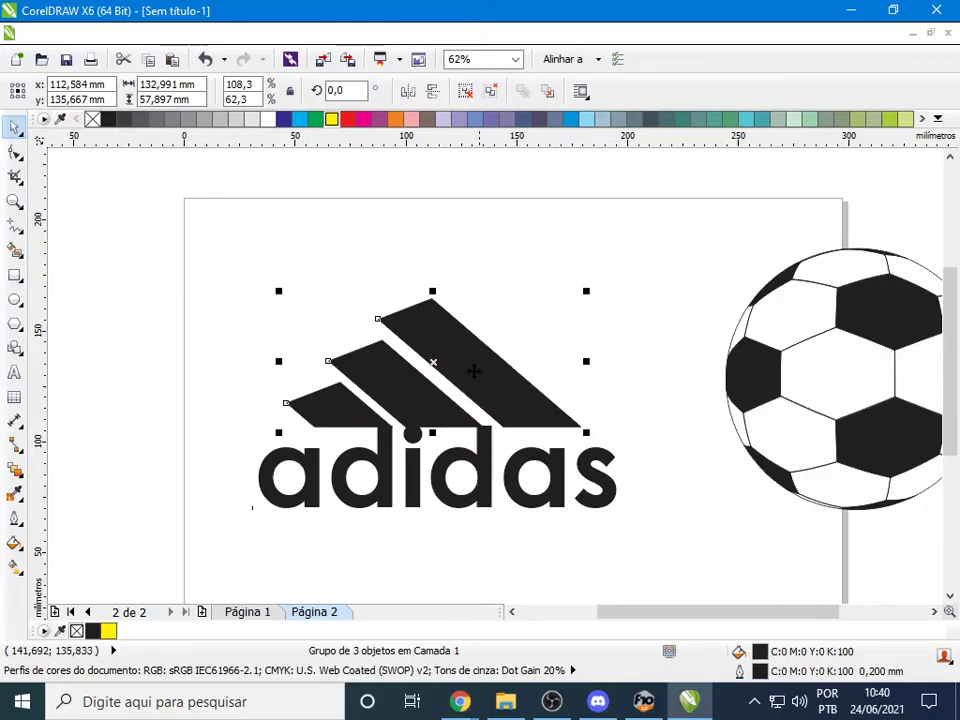
drag(444, 390, 442, 381)
key(Left)
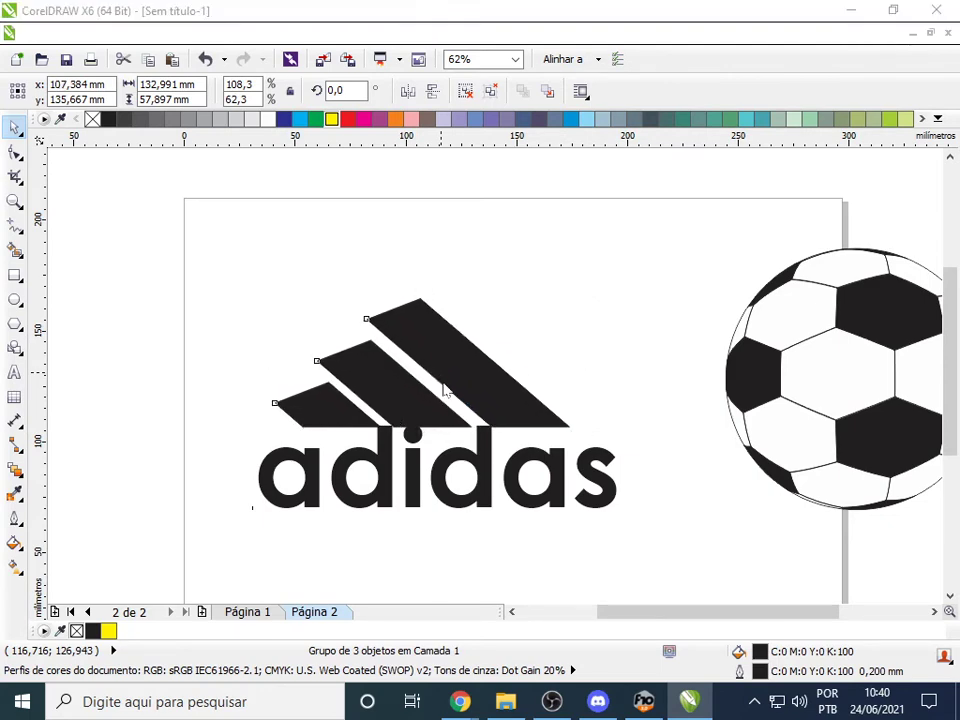
key(alt+Tab)
key(alt+Tab)
Select the three-bar symbol together with the adidas text and group them
click(81, 184)
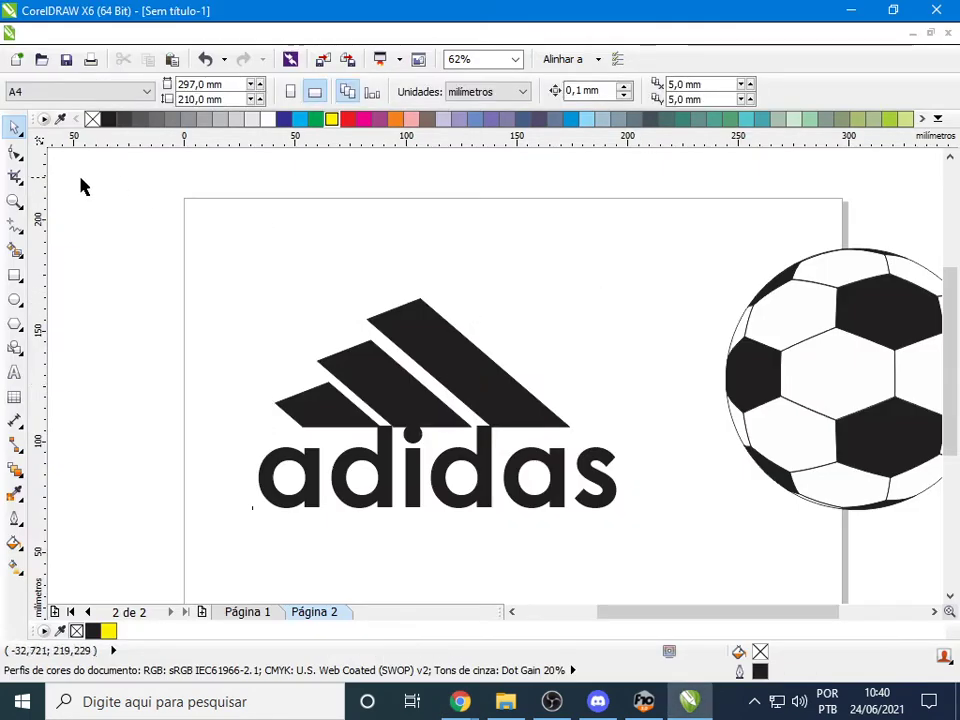
drag(146, 190, 660, 594)
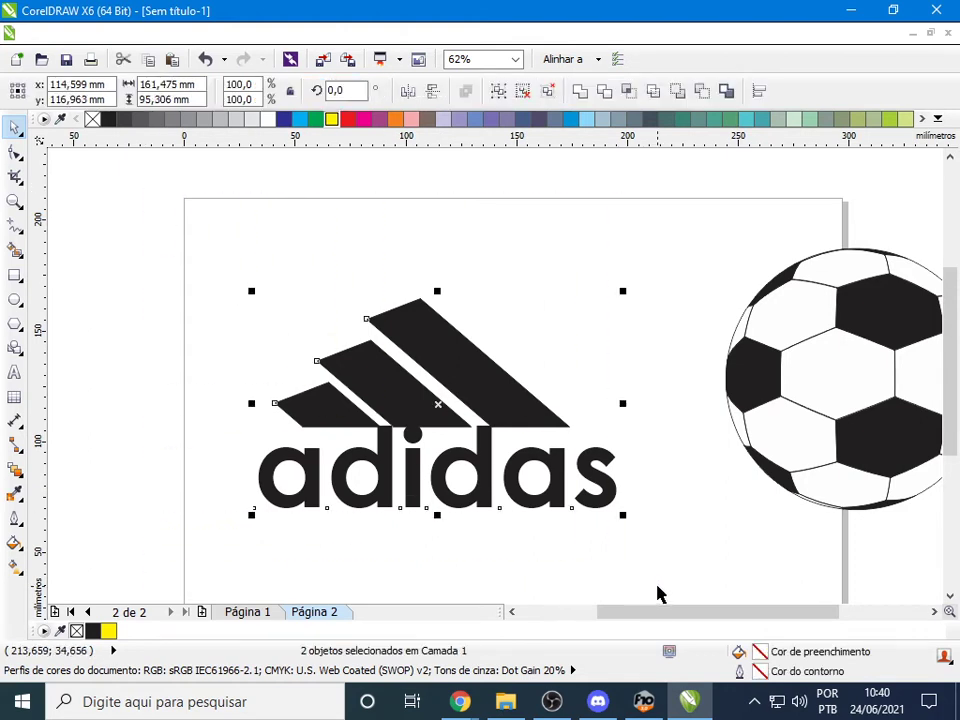
click(498, 91)
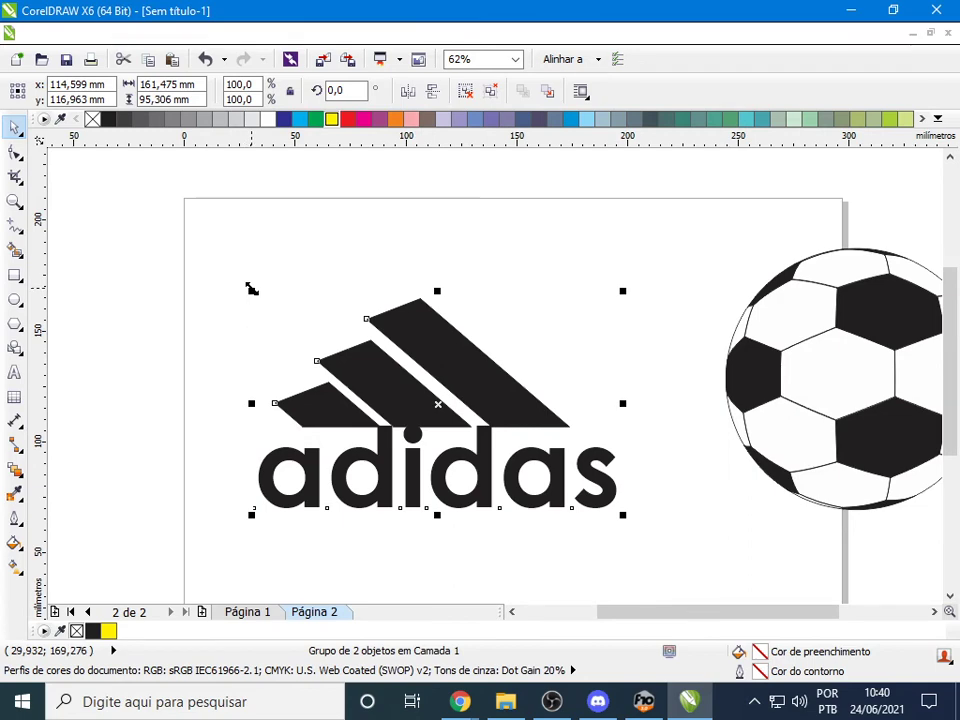
Shrink the grouped adidas logo proportionally and move the soccer ball to about x 68, y 155 mm
drag(252, 289, 469, 416)
click(879, 372)
drag(879, 372, 359, 315)
Shrink the adidas logo further and place it inside the white hexagon at the centre of the soccer ball
click(489, 436)
drag(467, 415, 525, 452)
drag(566, 484, 317, 306)
click(551, 321)
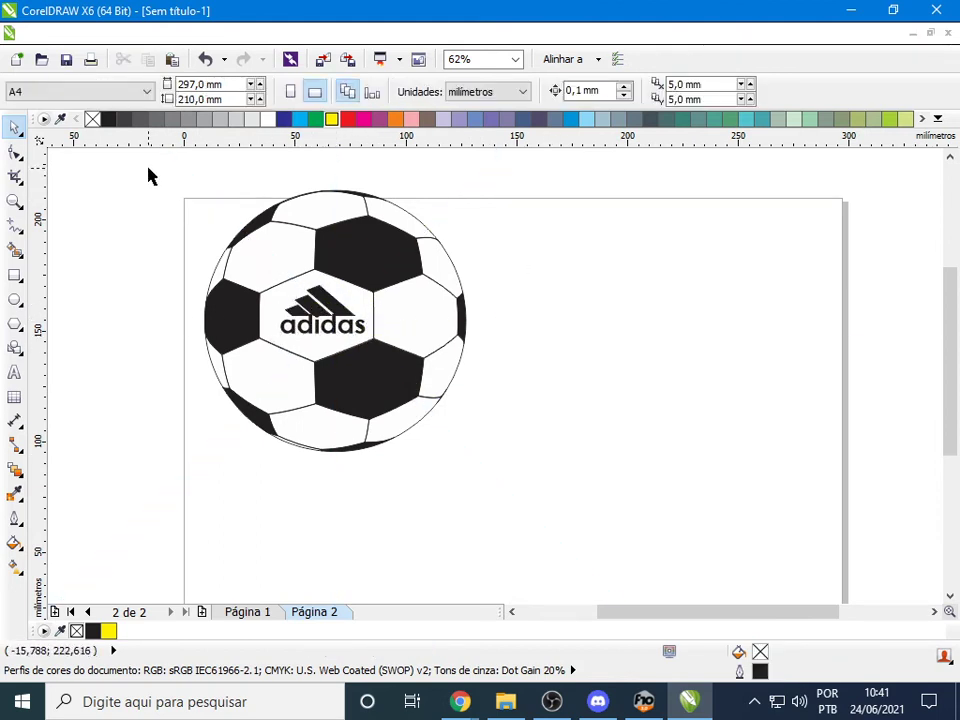
Group the soccer ball with its adidas logo and move the group to about x 186, y 127 mm
drag(148, 171, 496, 480)
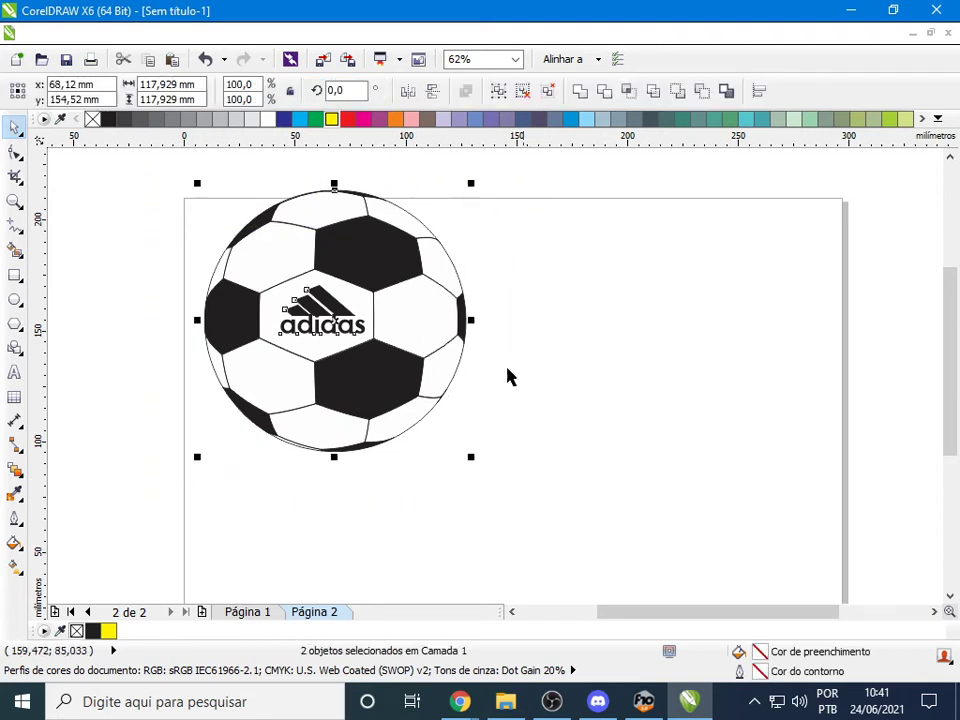
click(498, 91)
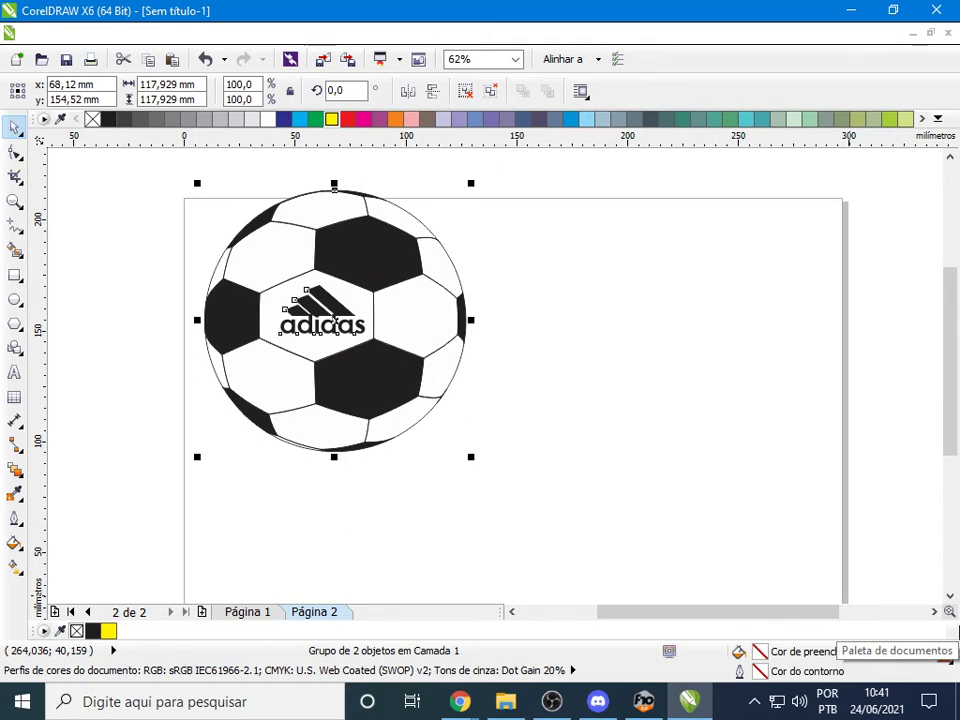
click(596, 339)
drag(367, 303, 628, 364)
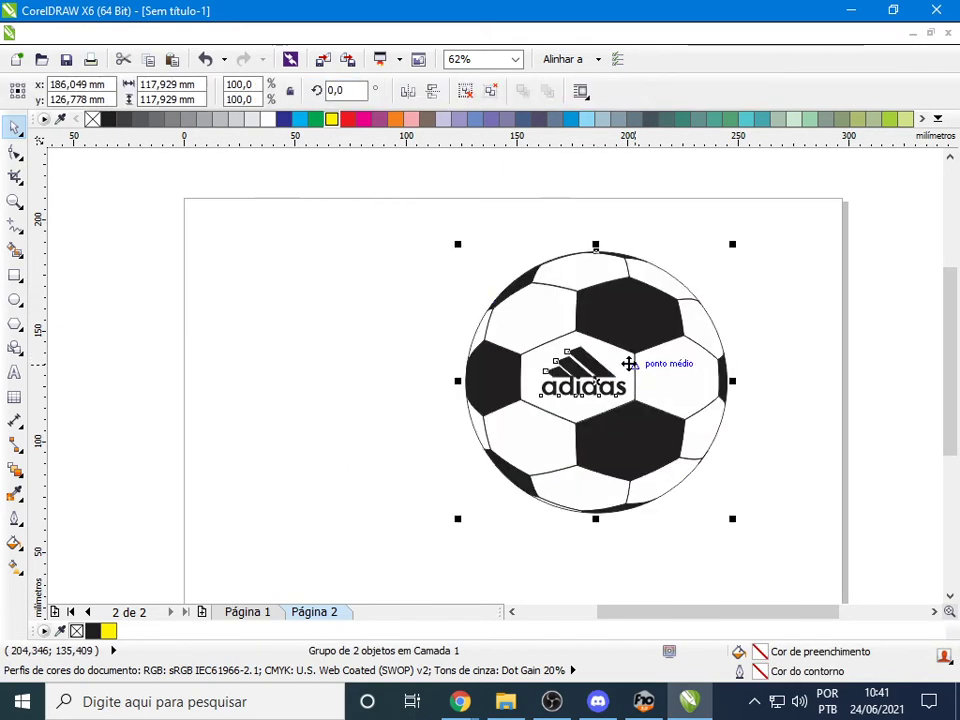
click(818, 317)
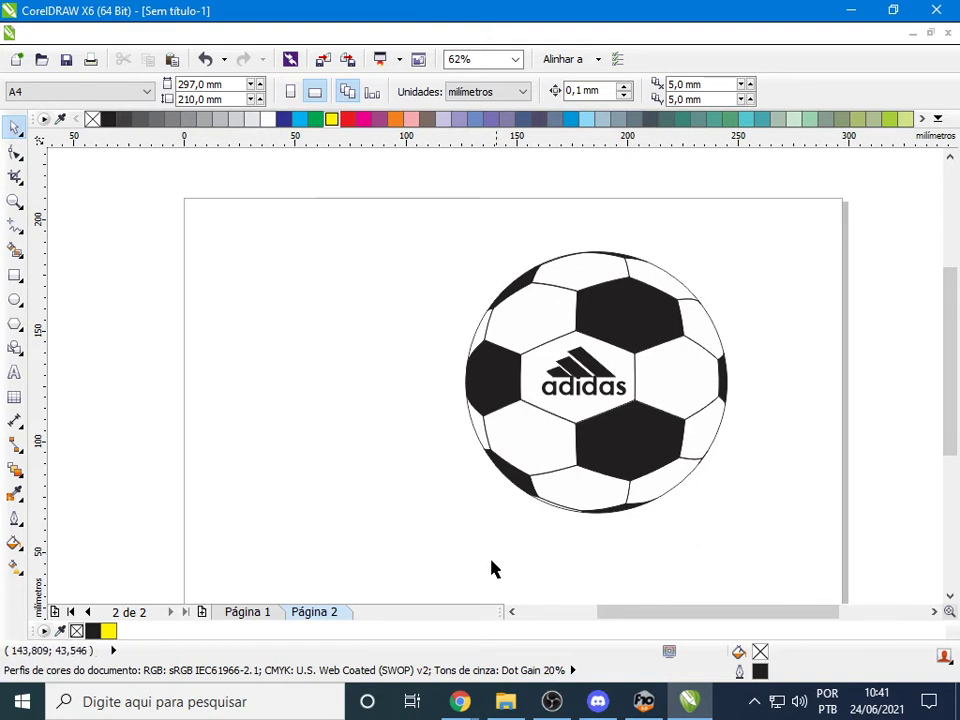
click(572, 399)
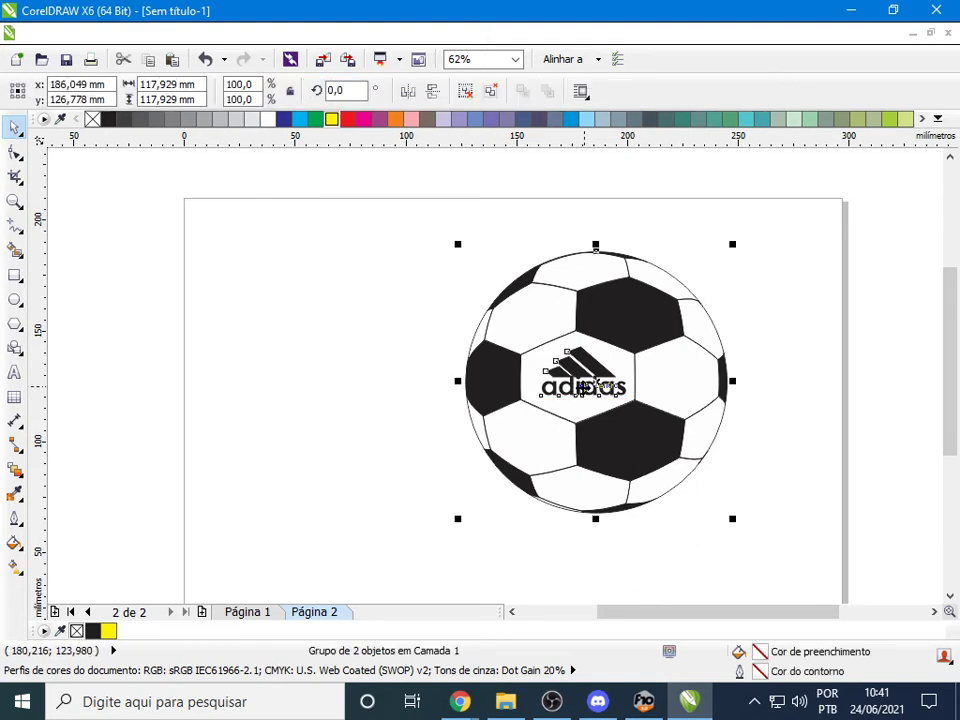
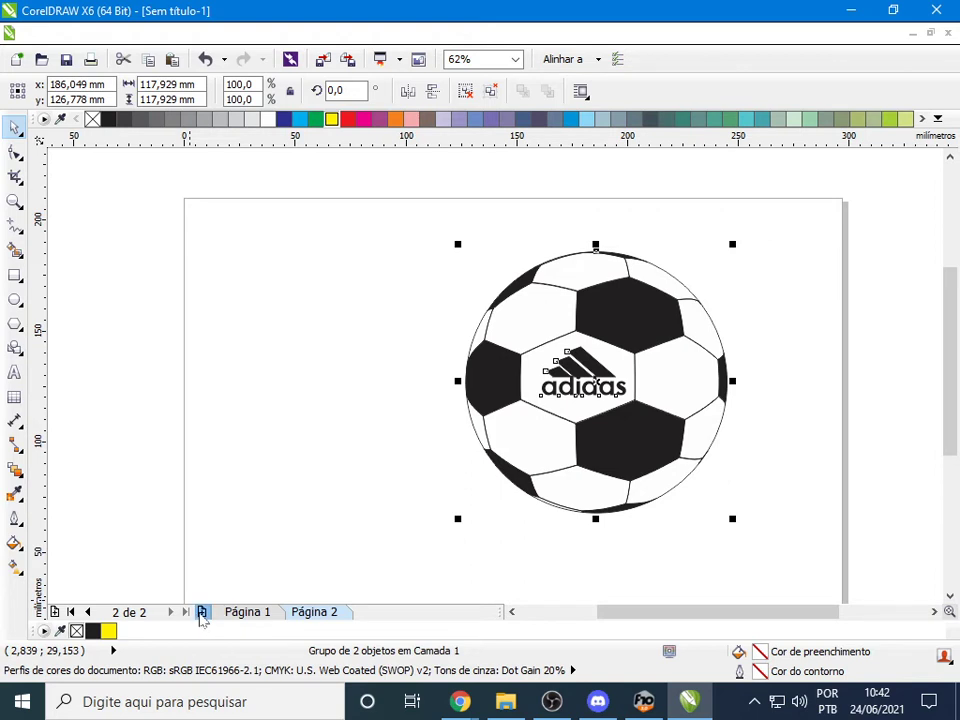
Add a third page after page 2 of the document
click(201, 612)
drag(943, 317, 953, 325)
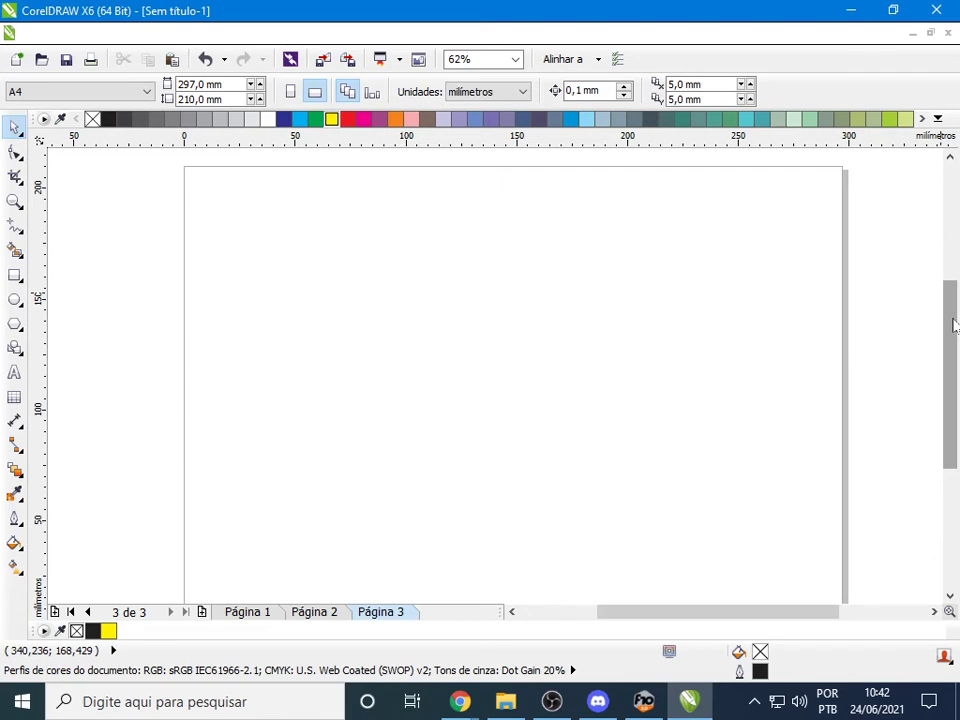
Switch to Chrome and search Google Images for "logo nike"
click(470, 705)
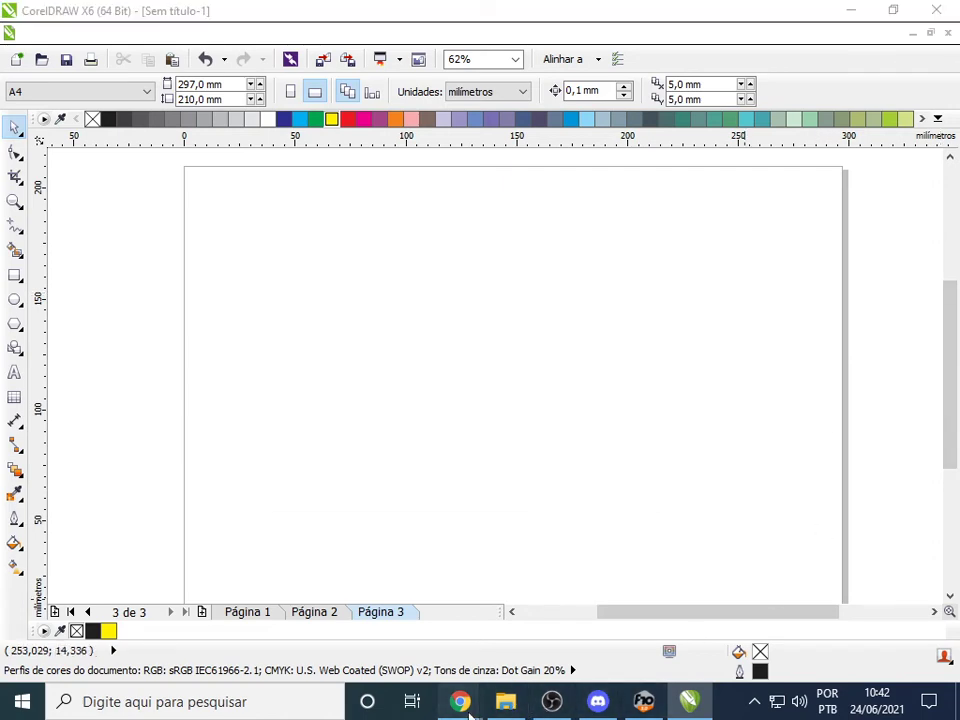
click(445, 612)
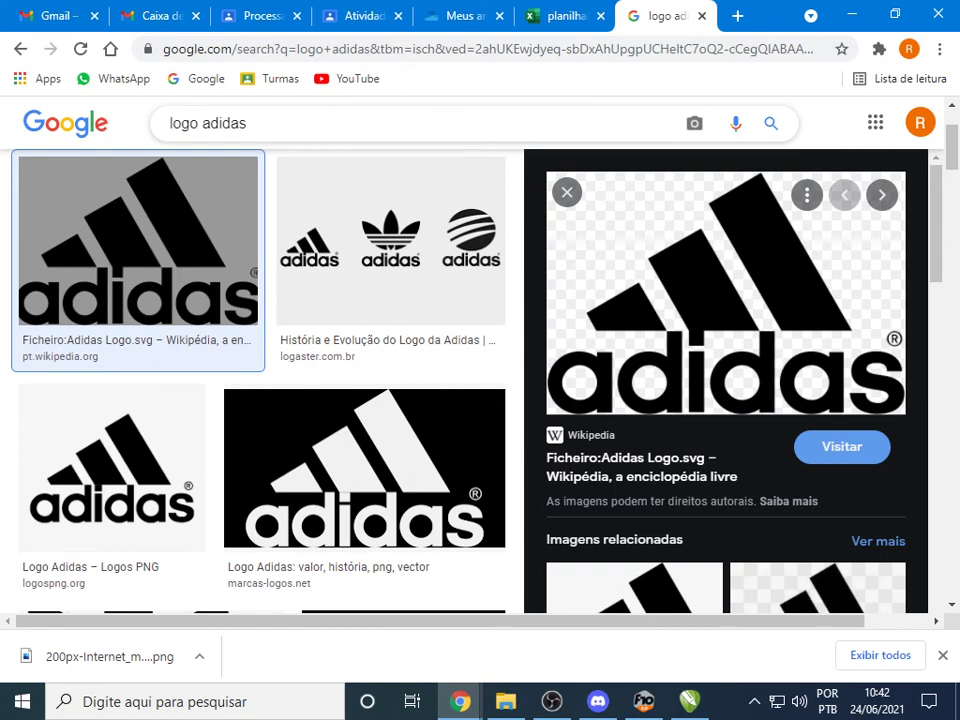
double_click(224, 123)
text(nake)
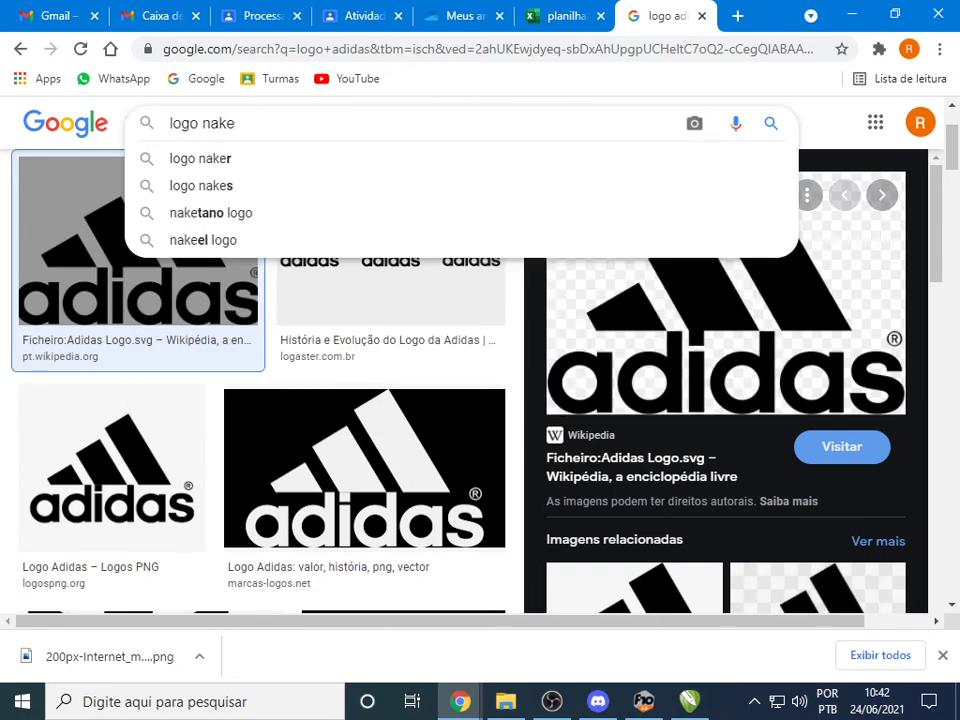
key(Return)
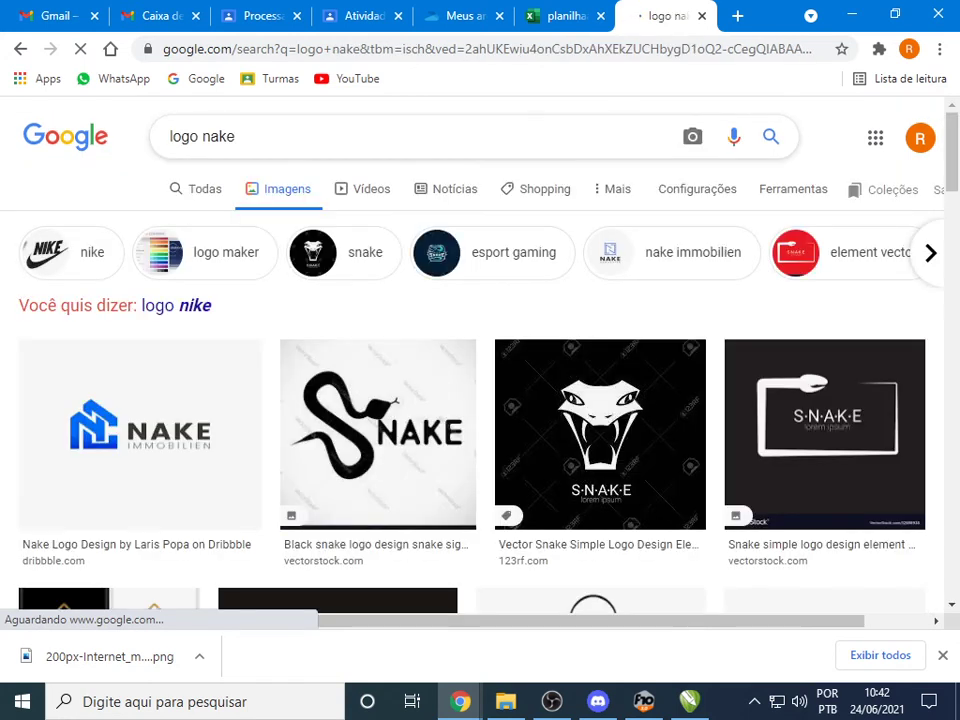
key(BackSpace)
key(BackSpace)
key(BackSpace)
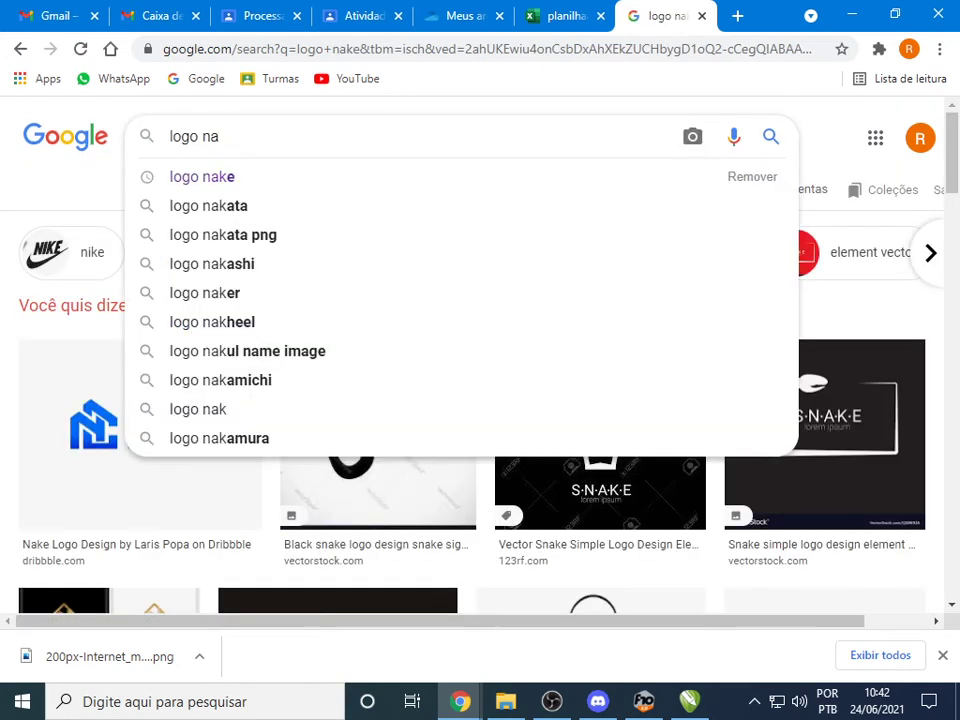
text(ike)
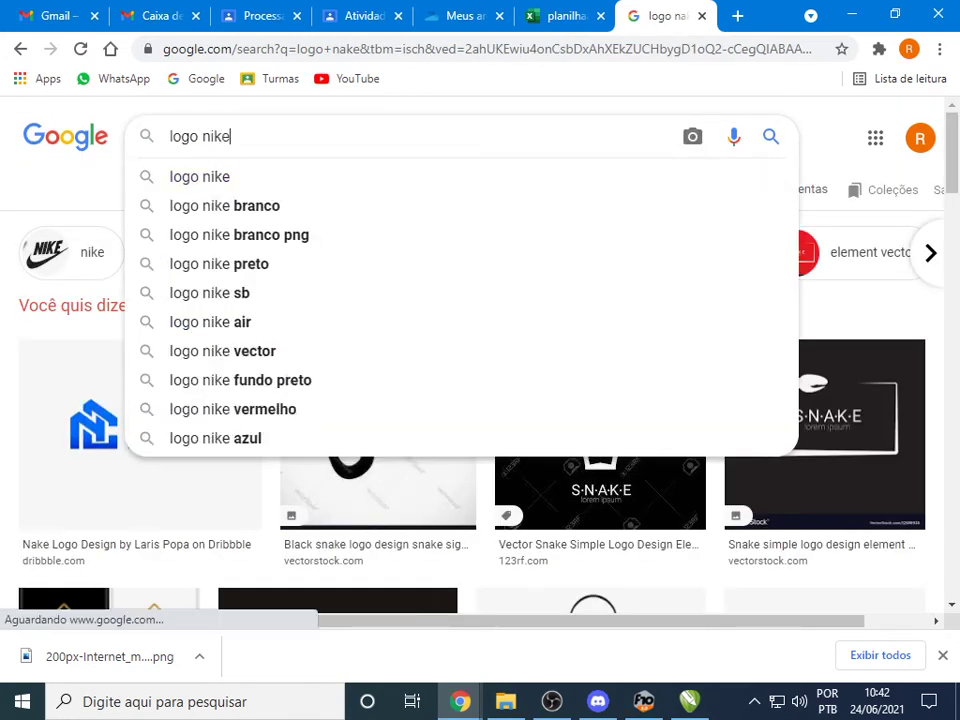
key(Return)
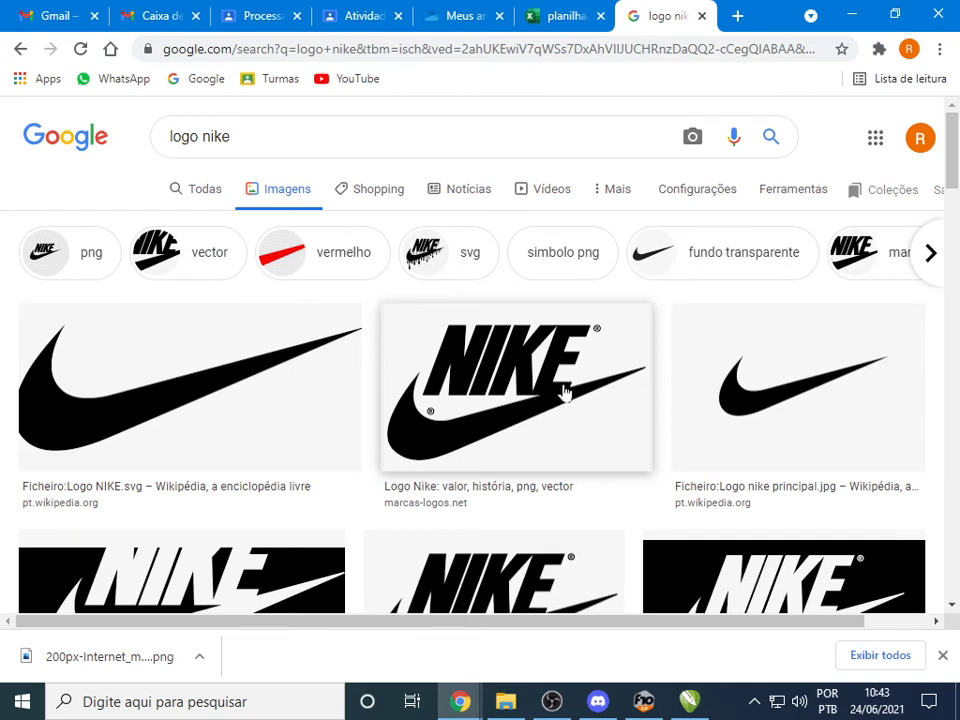
Clear the image search query and return to the blank third page in CorelDRAW
drag(232, 136, 70, 117)
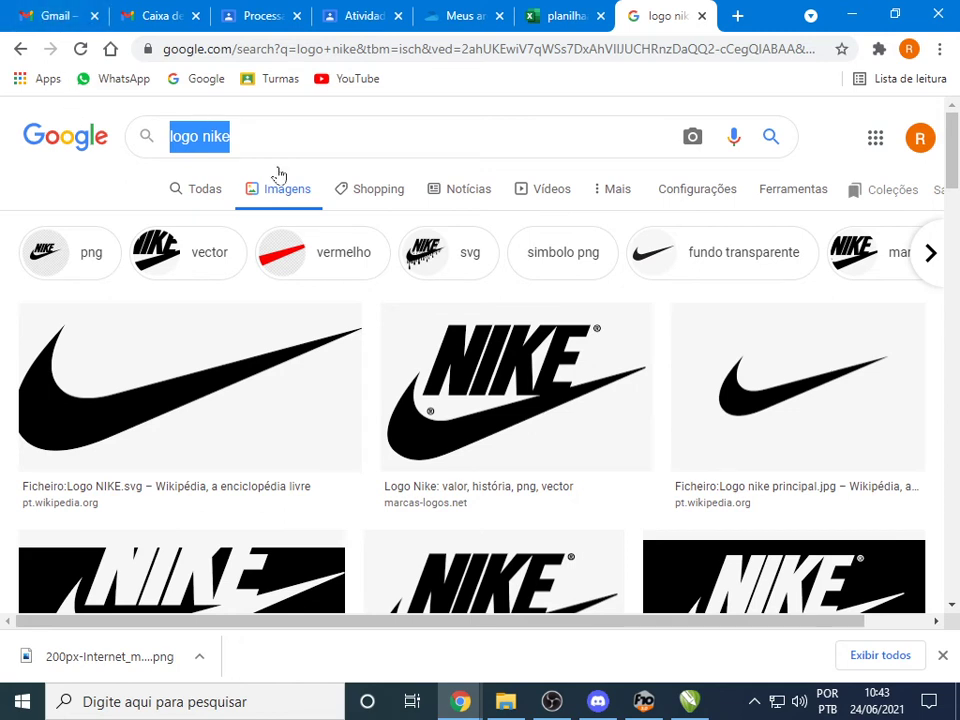
key(BackSpace)
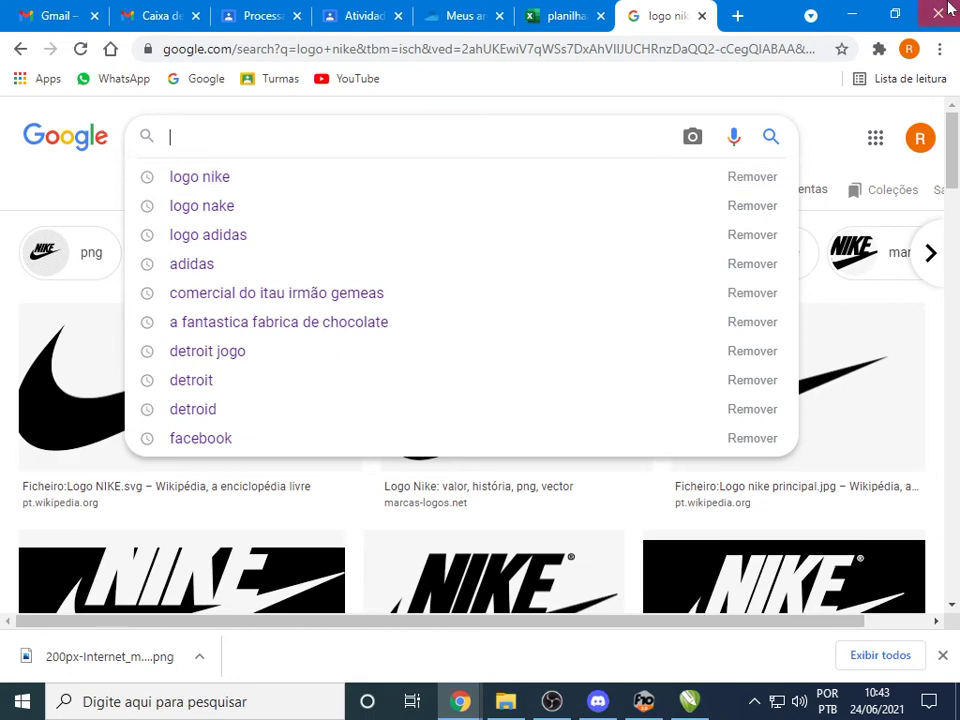
click(851, 14)
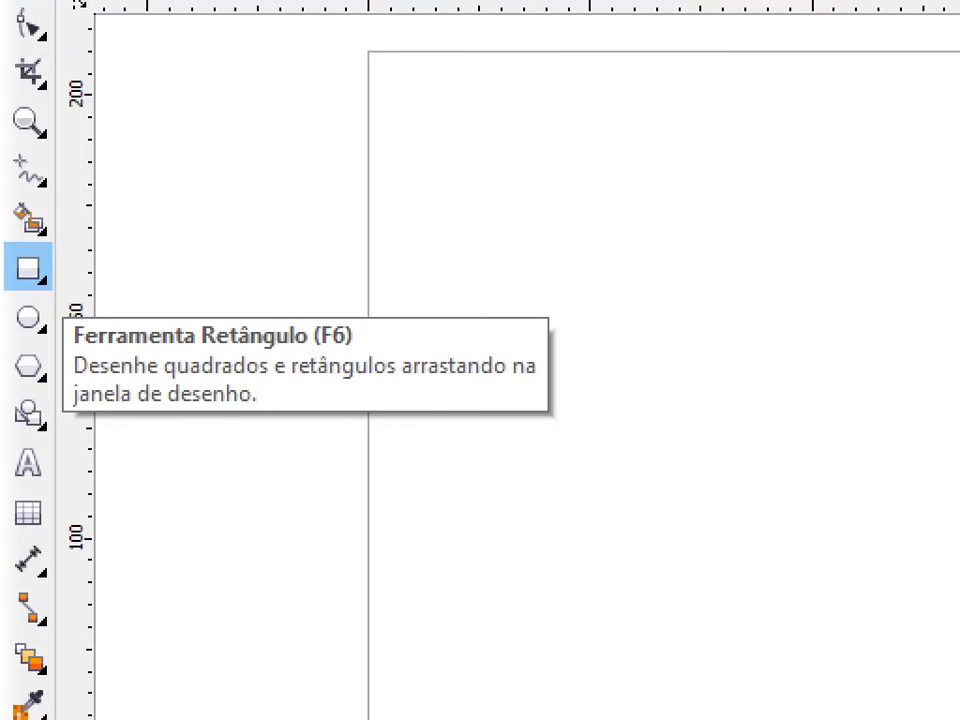
Draw a green-filled rectangle about 216 × 115 mm on the third page
click(22, 283)
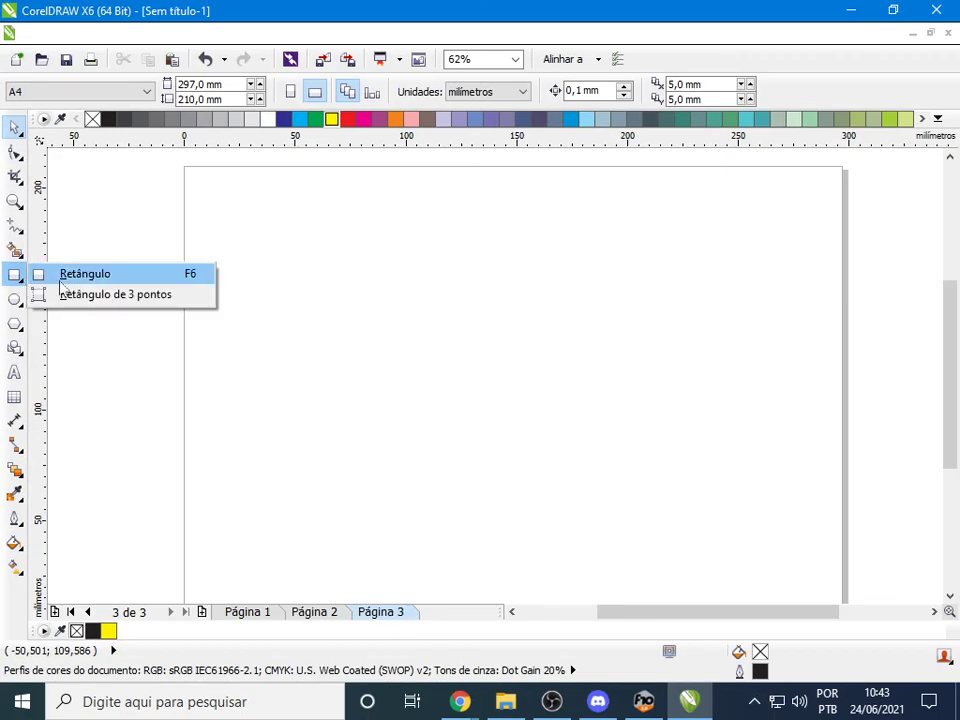
click(56, 274)
drag(221, 208, 701, 463)
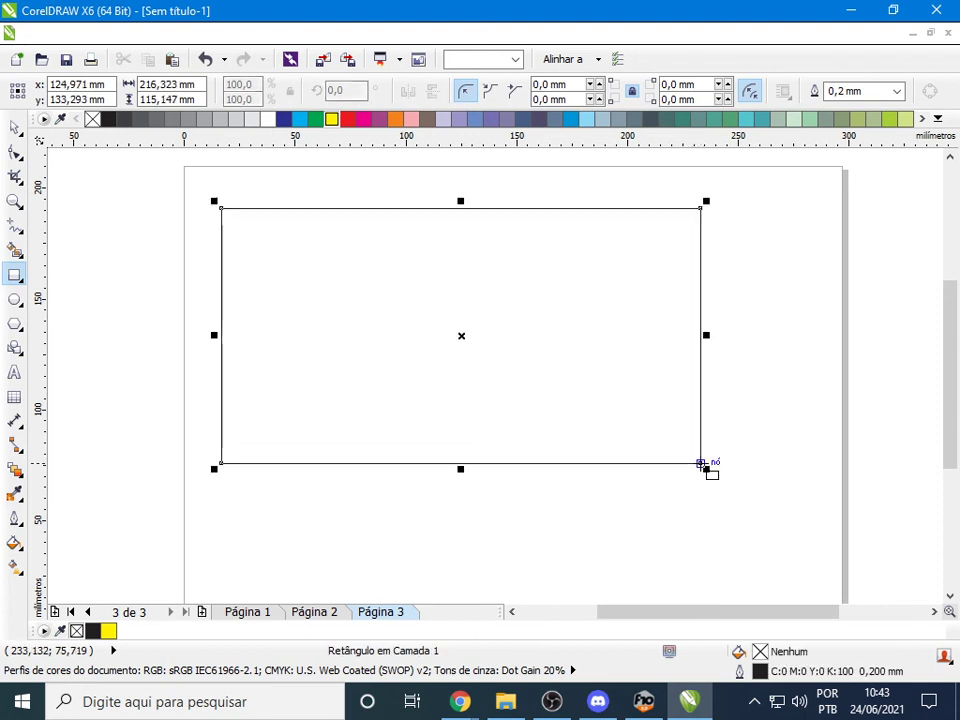
click(314, 120)
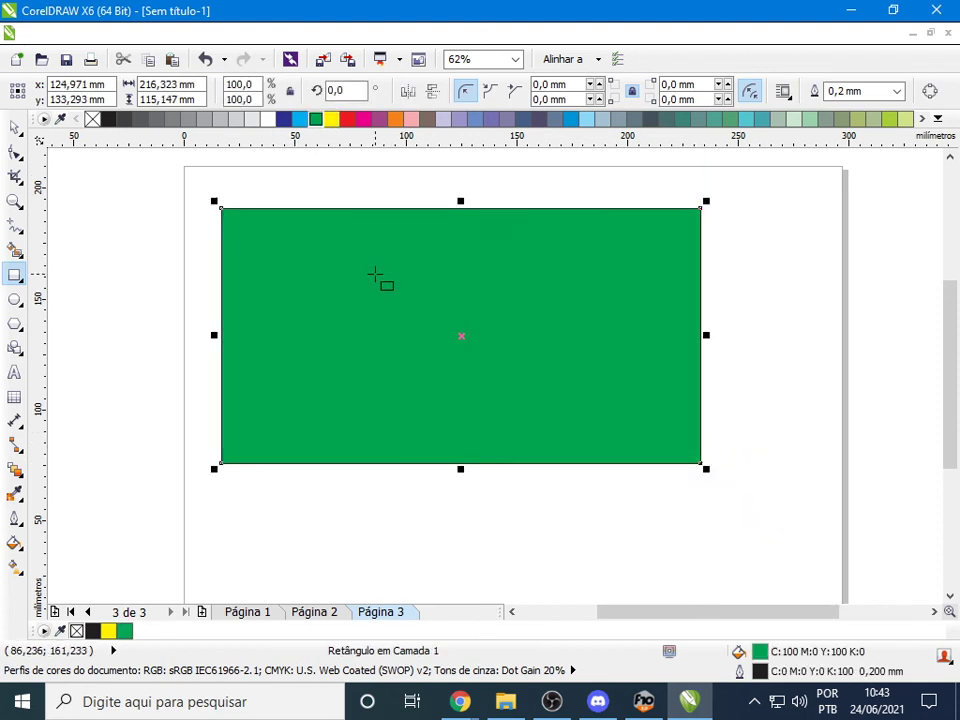
Draw a yellow four-sided diamond over the green rectangle and stretch it sideways to about 208 mm wide
click(15, 322)
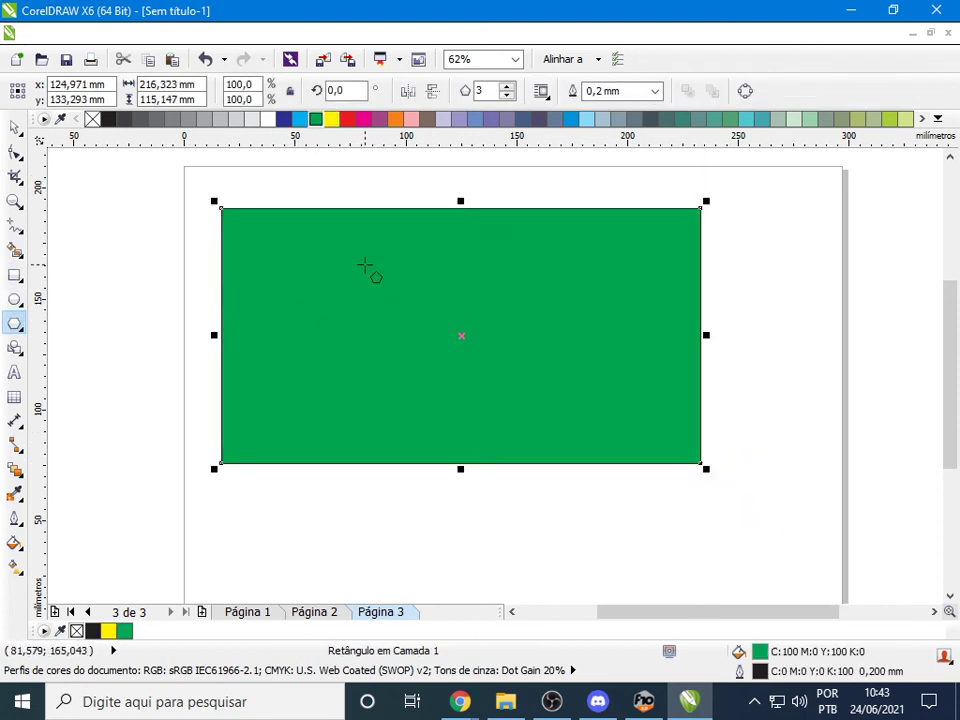
drag(351, 255, 591, 421)
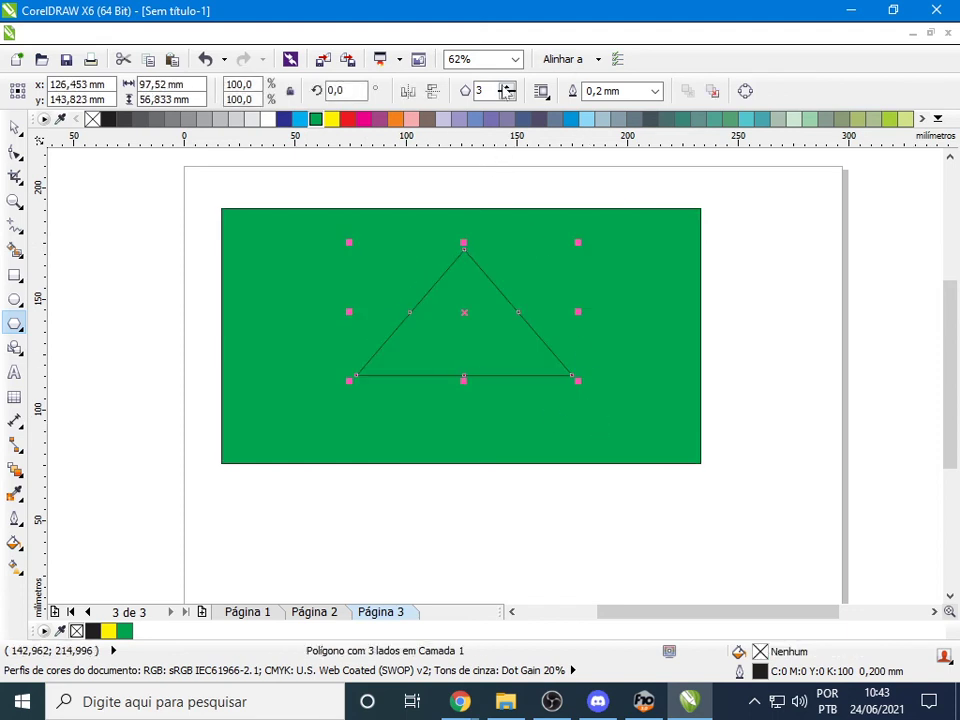
click(507, 86)
click(331, 120)
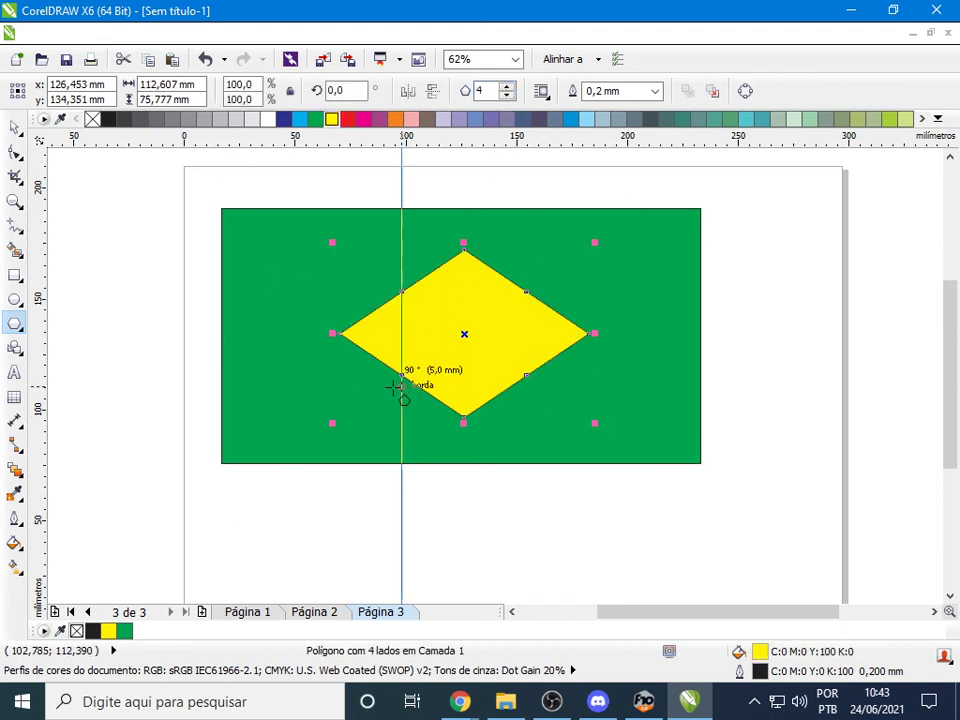
drag(332, 333, 230, 334)
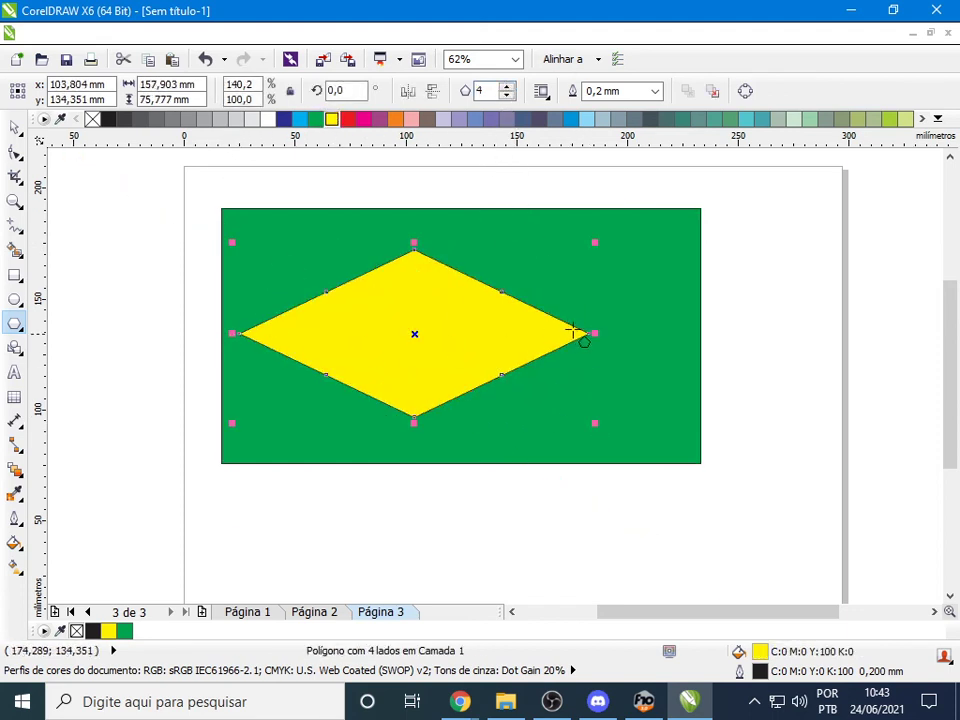
drag(588, 333, 702, 334)
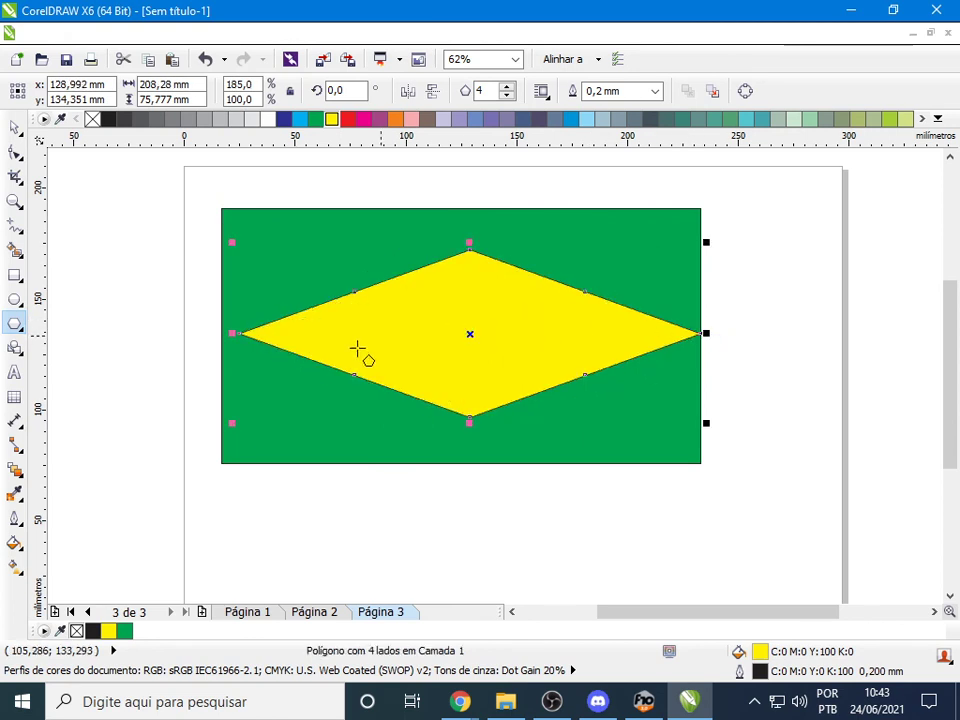
Draw a blue circle about 50 mm across and center it on the yellow diamond
click(15, 299)
drag(426, 287, 537, 396)
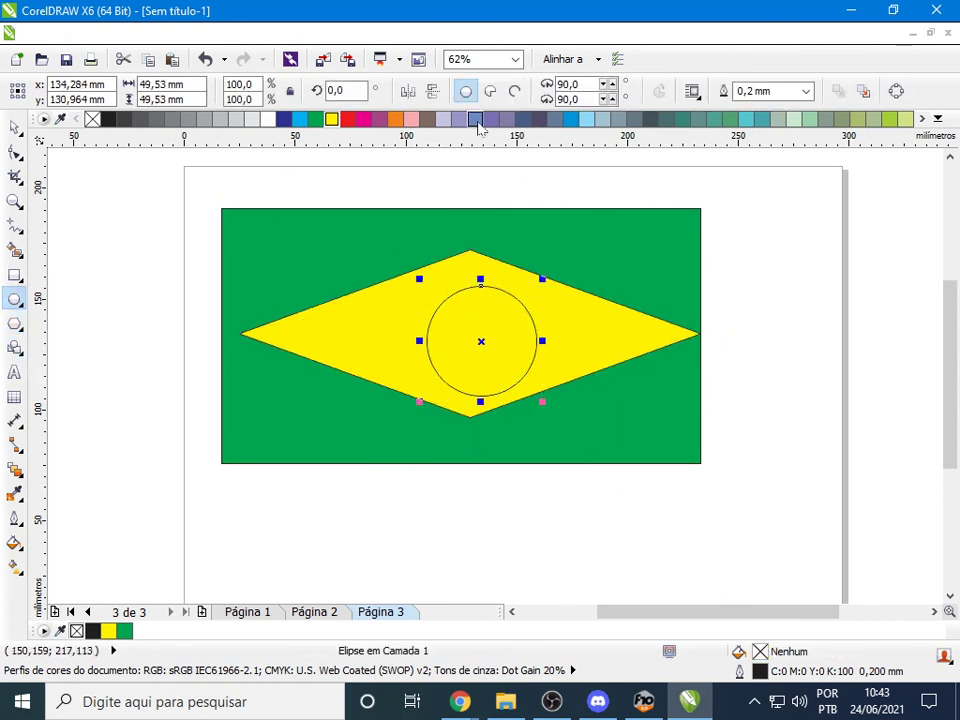
click(284, 119)
click(14, 127)
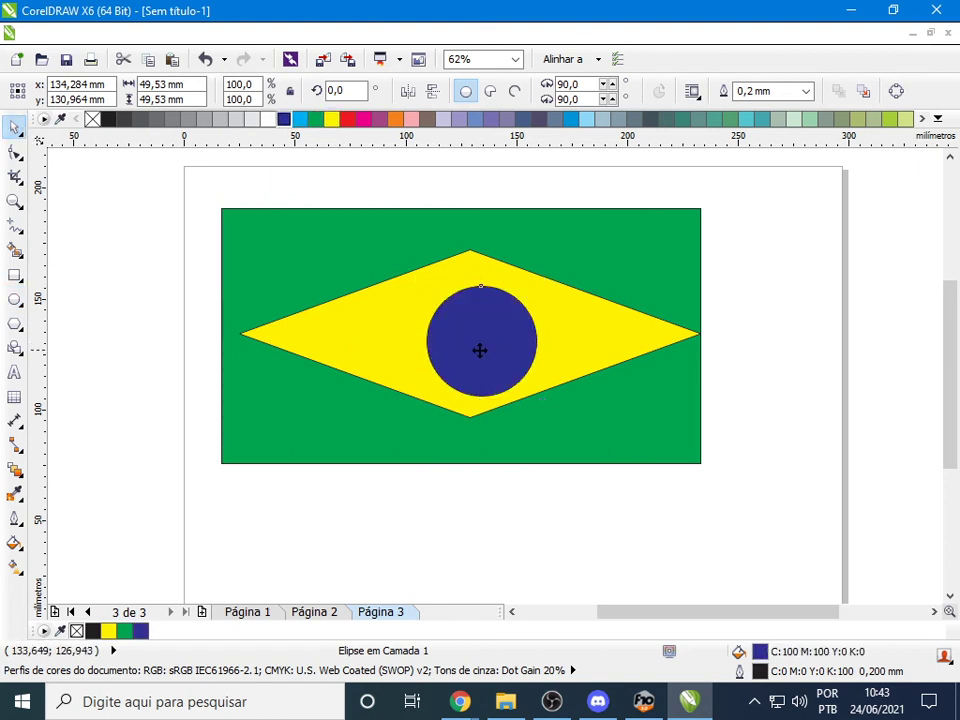
drag(480, 350, 469, 336)
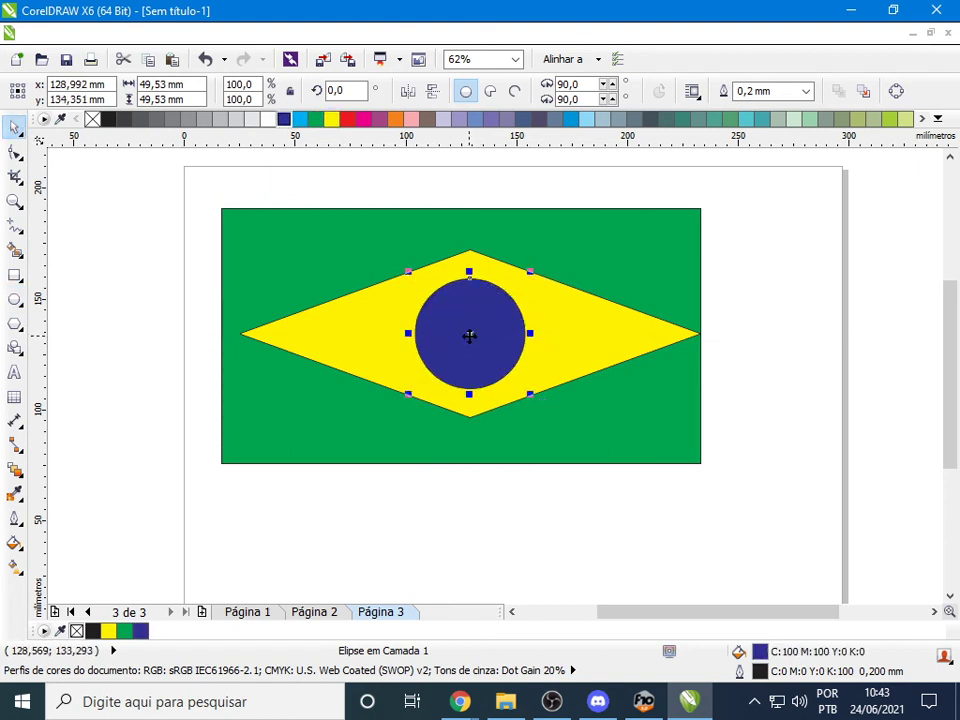
click(779, 370)
Group the rectangle, diamond and circle and move the flag to about x 109, y 151 mm
drag(480, 437, 755, 524)
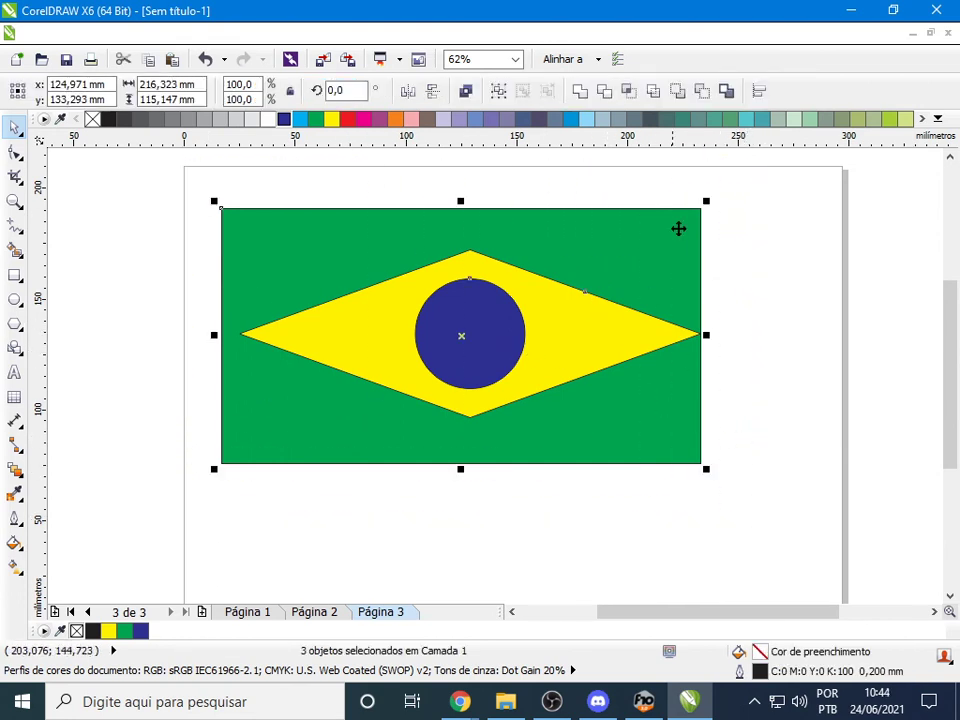
click(499, 92)
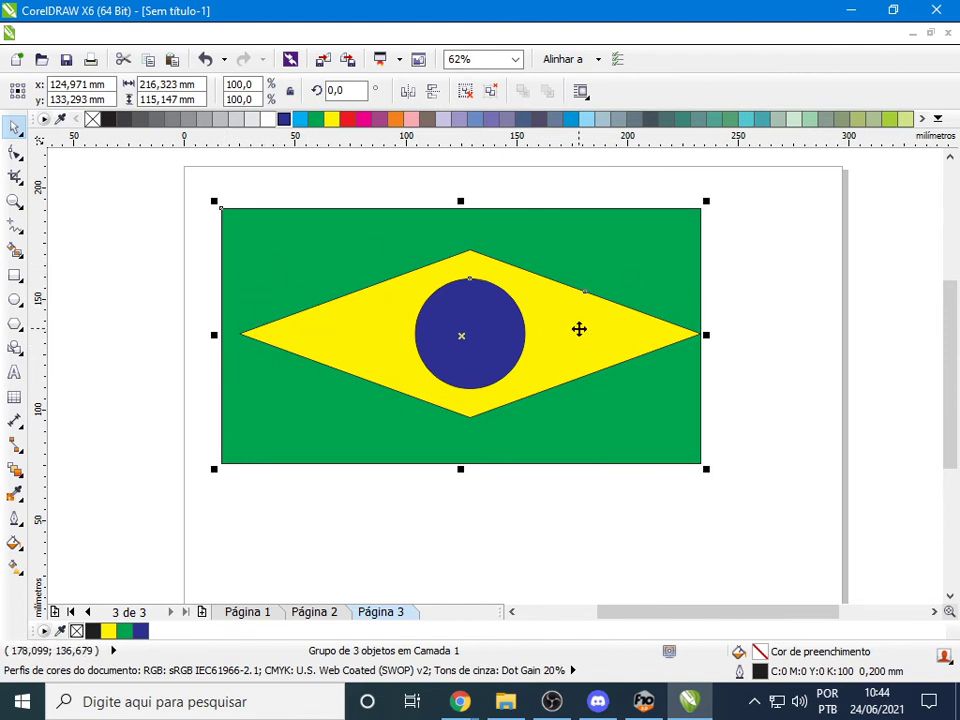
drag(579, 329, 510, 307)
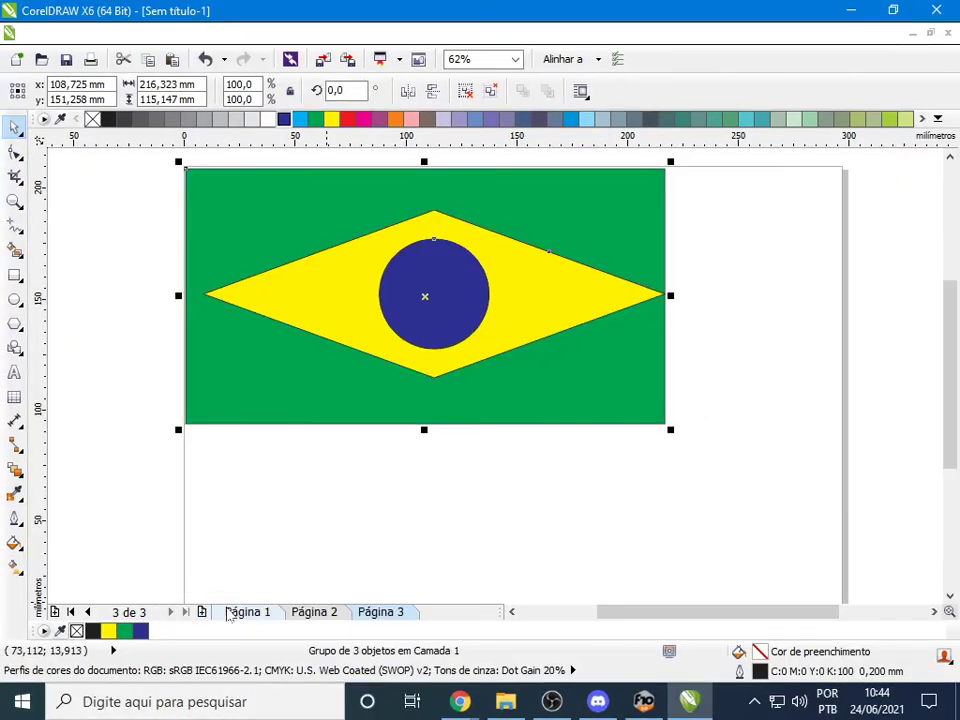
Add a fourth page and draw an unfilled rectangle about 269 × 142 mm on it
click(201, 611)
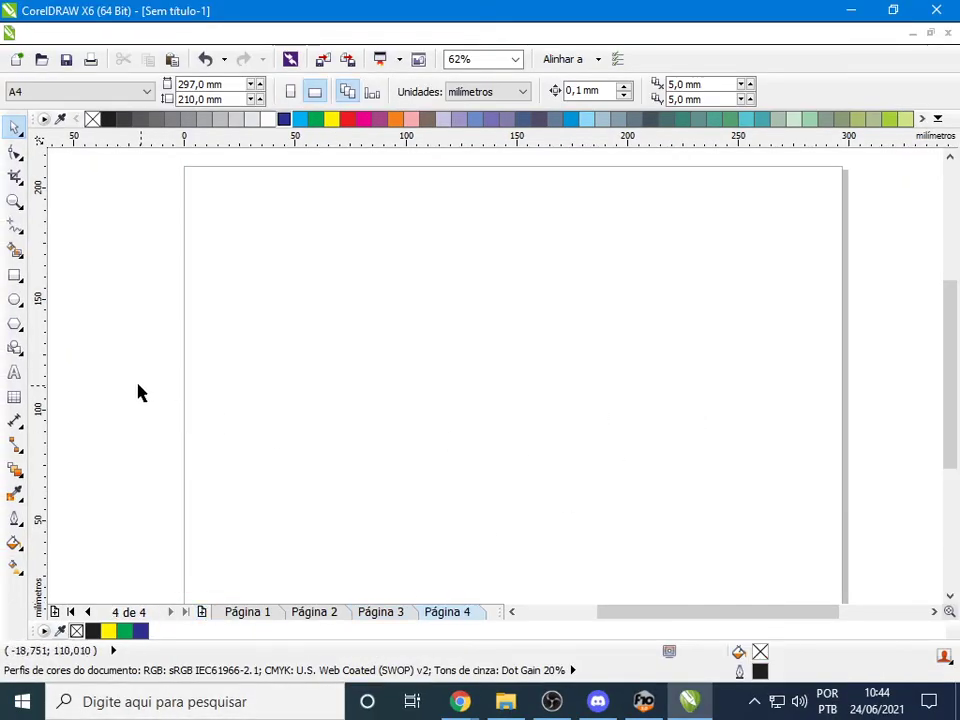
click(15, 275)
drag(207, 221, 803, 536)
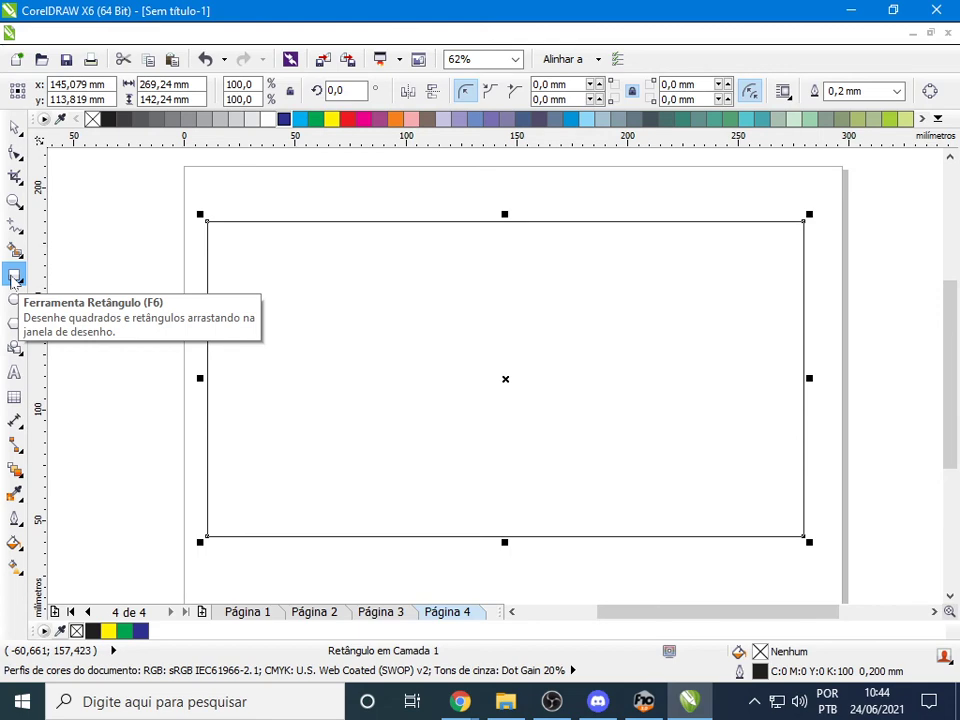
Switch to Chrome, search Google Images for "bandeira da frança png", and return to CorelDRAW
click(459, 701)
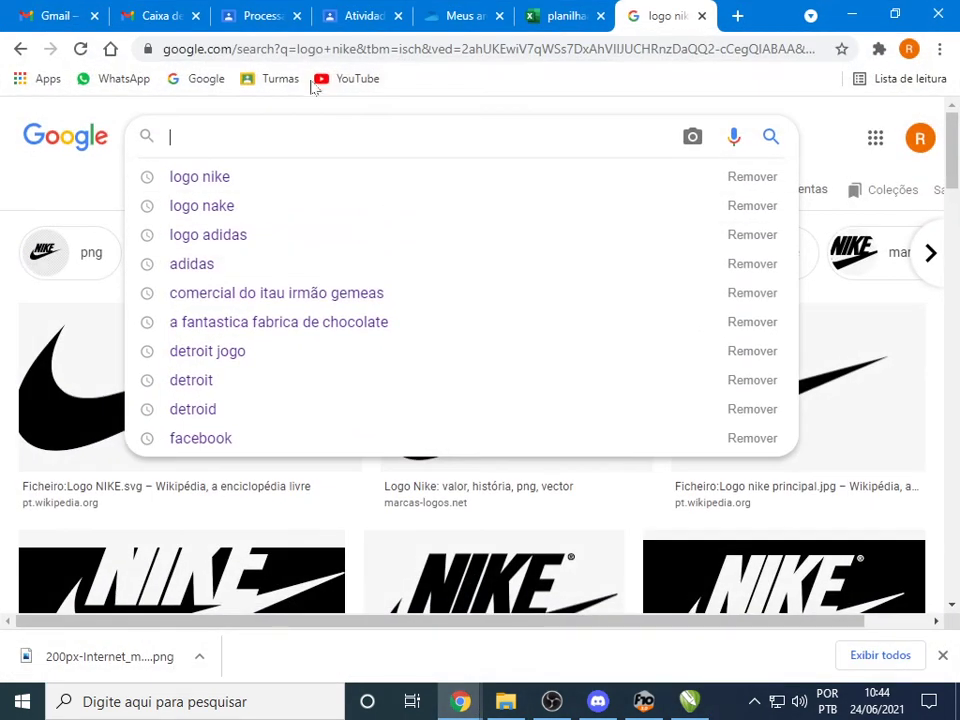
text(band)
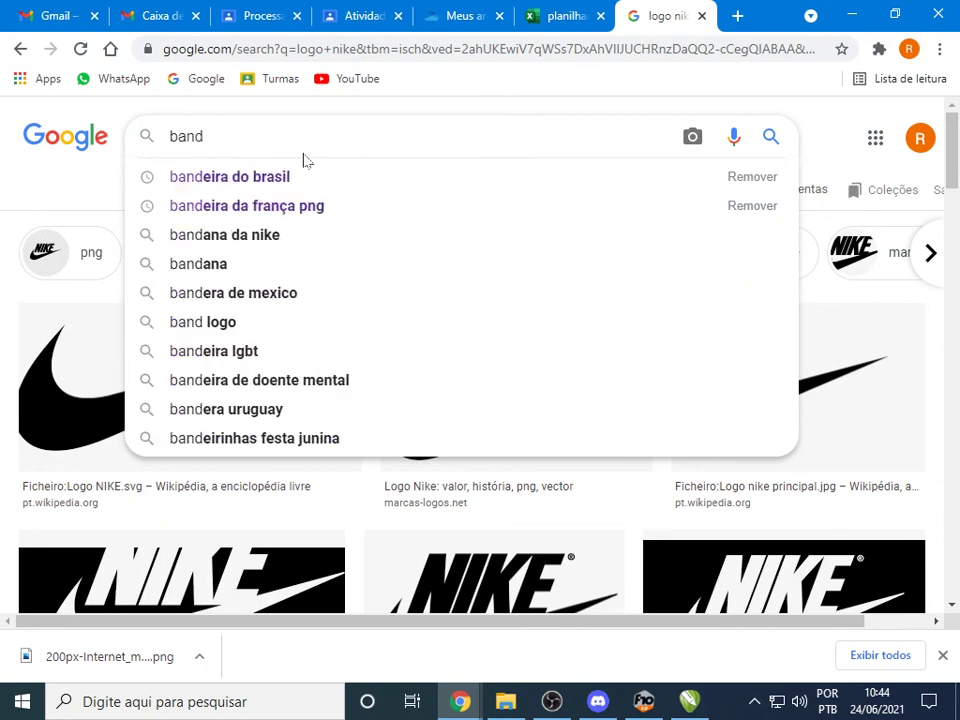
key(Down)
key(Down)
key(Return)
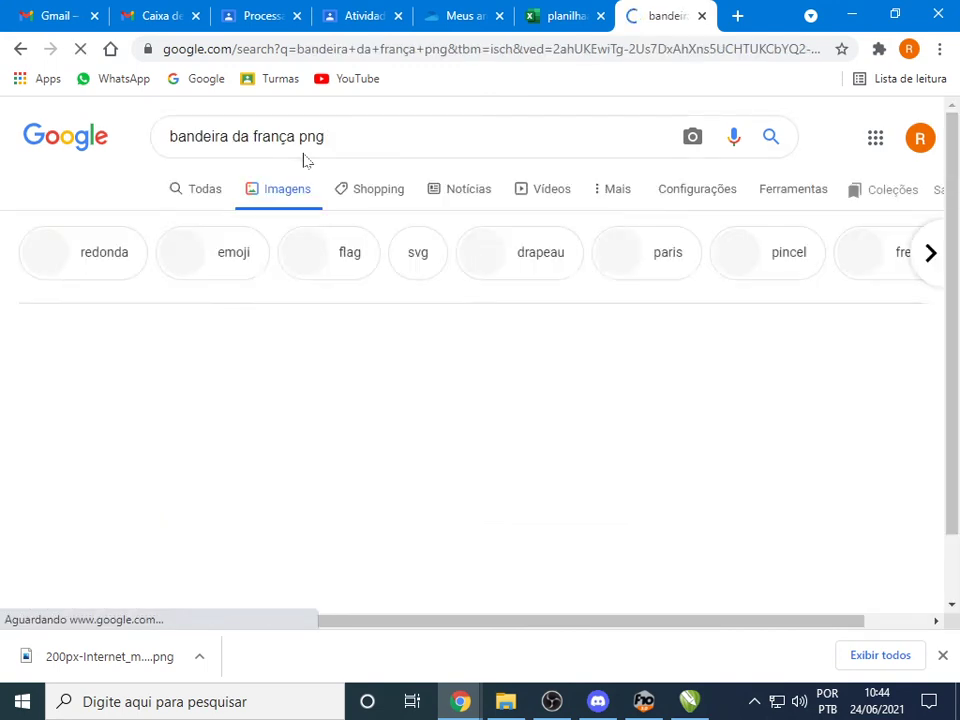
key(alt+Tab)
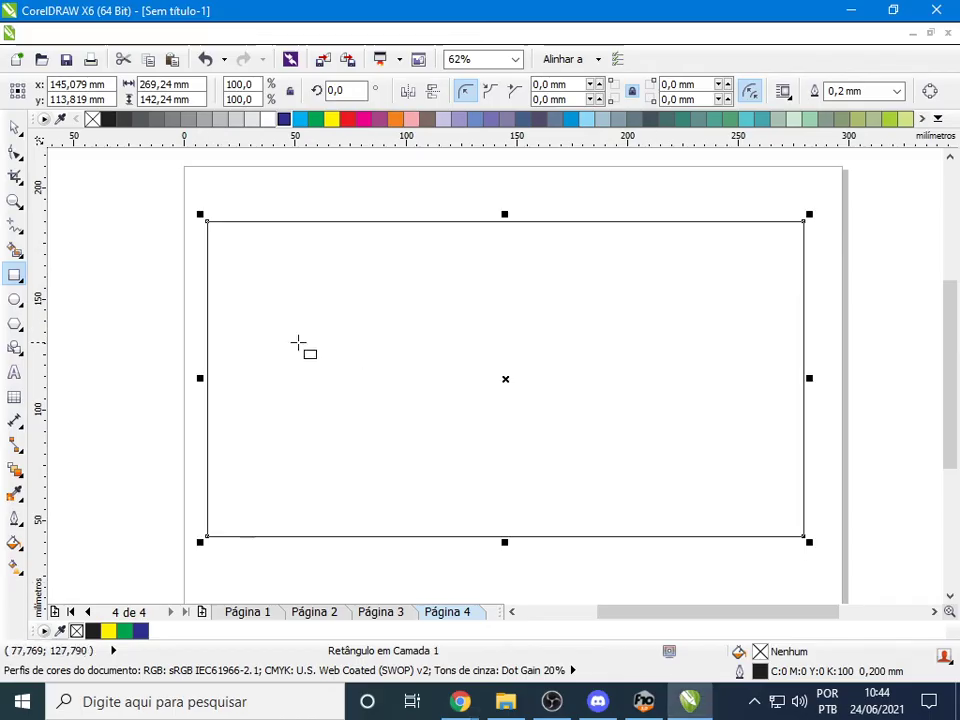
Draw a full-height blue stripe about 61 mm wide at the left end of the large rectangle
click(21, 284)
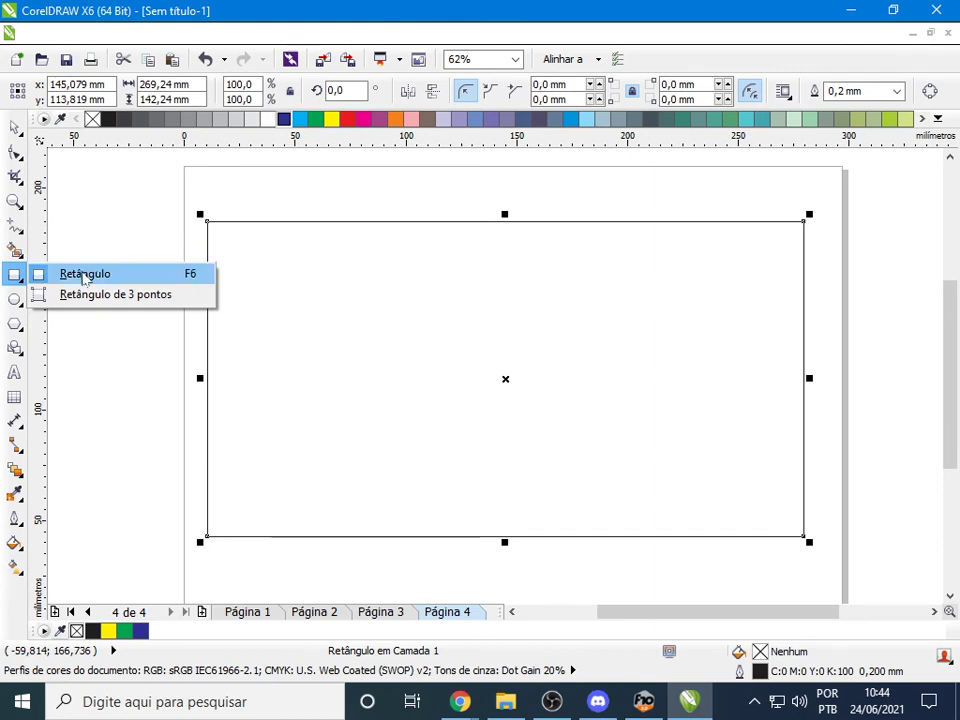
click(58, 274)
mouse_move(207, 221)
mouse_down()
mouse_move(279, 386)
mouse_move(326, 534)
mouse_move(342, 536)
mouse_up()
key(alt+Tab)
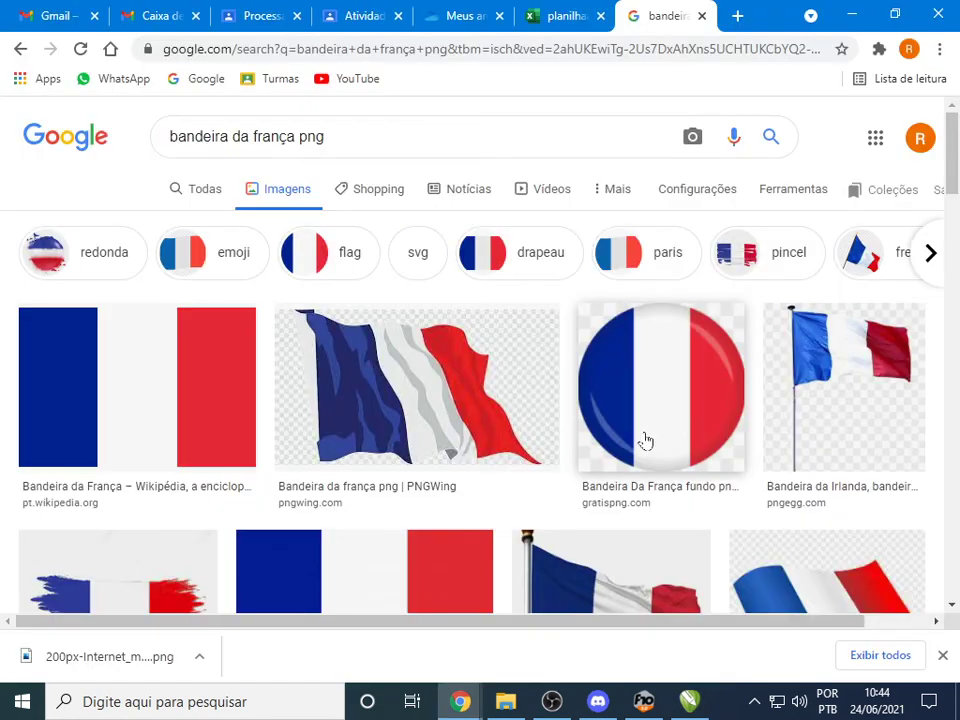
key(alt+Tab)
click(284, 120)
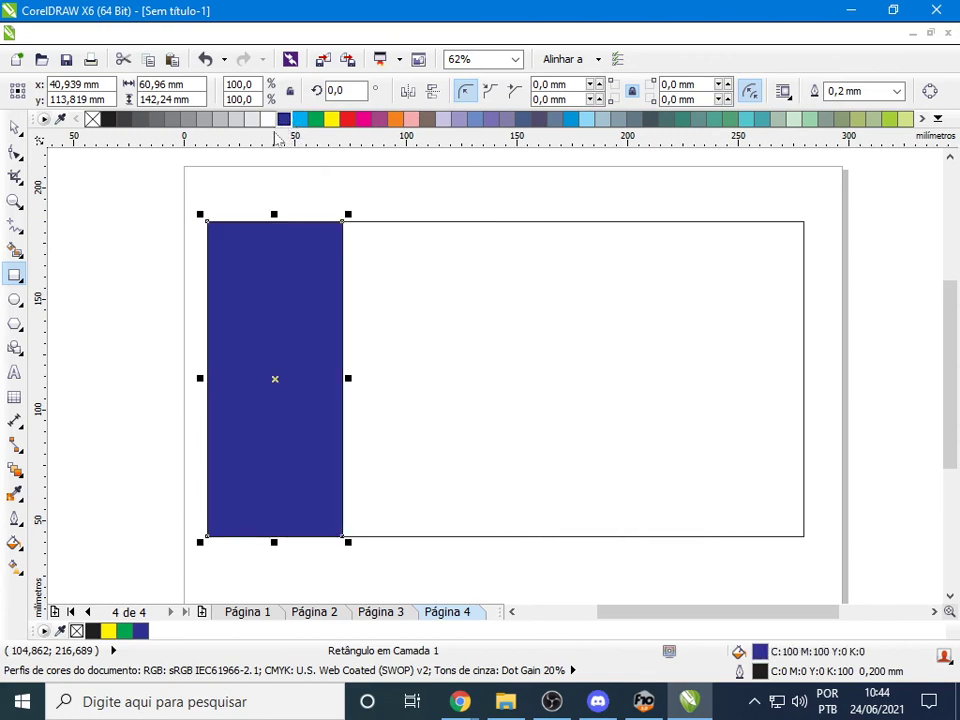
Check the French flag reference and draw a full-height red stripe about 59 mm wide, leaving a white gap beside the blue one
key(alt+Tab)
key(alt+Tab)
key(alt+Tab)
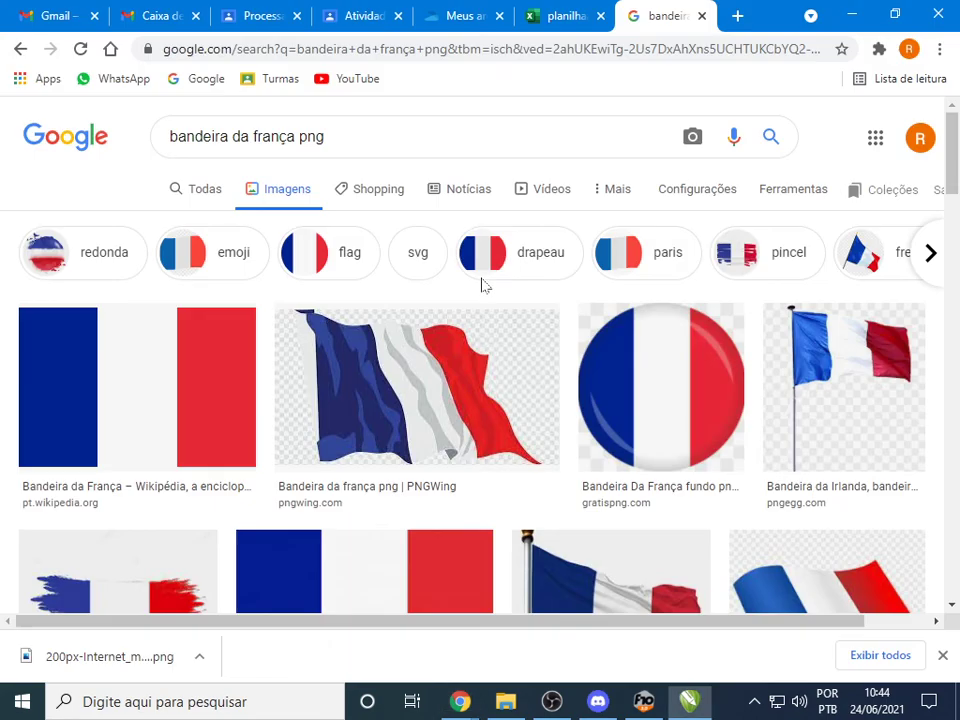
key(alt+Tab)
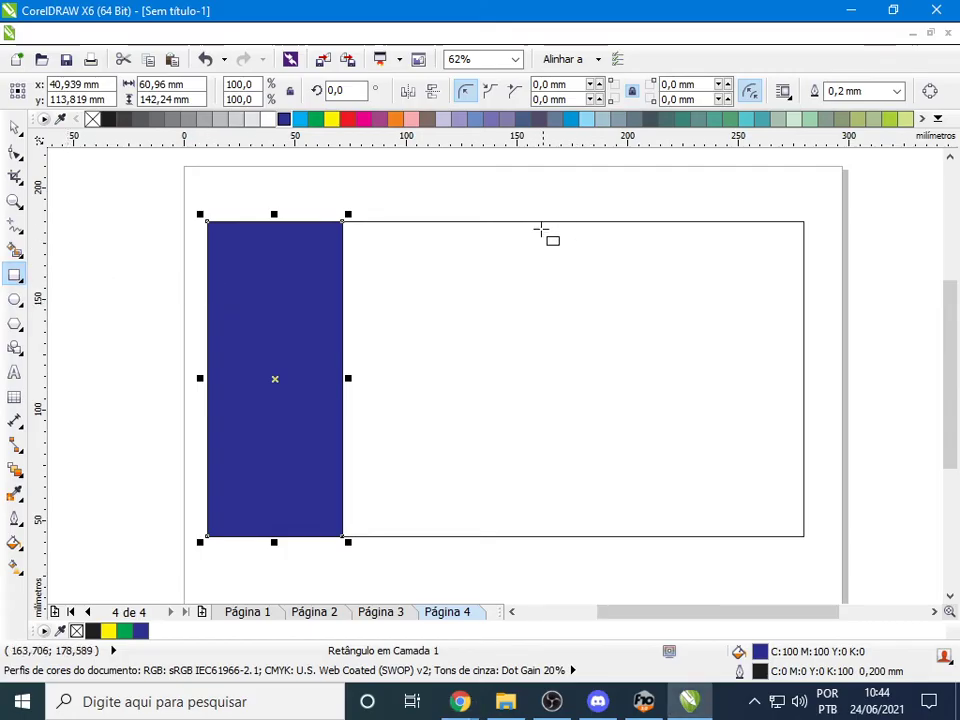
drag(510, 221, 642, 536)
click(347, 119)
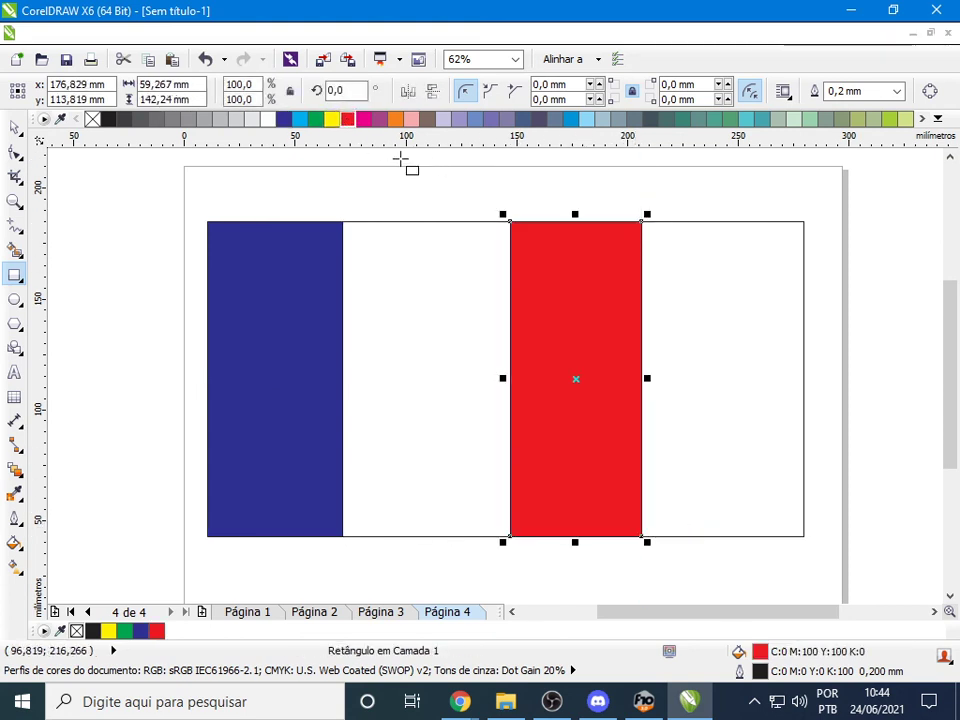
Narrow the outer rectangle to about 196 mm so it ends at the red stripe's right edge
click(18, 130)
click(879, 332)
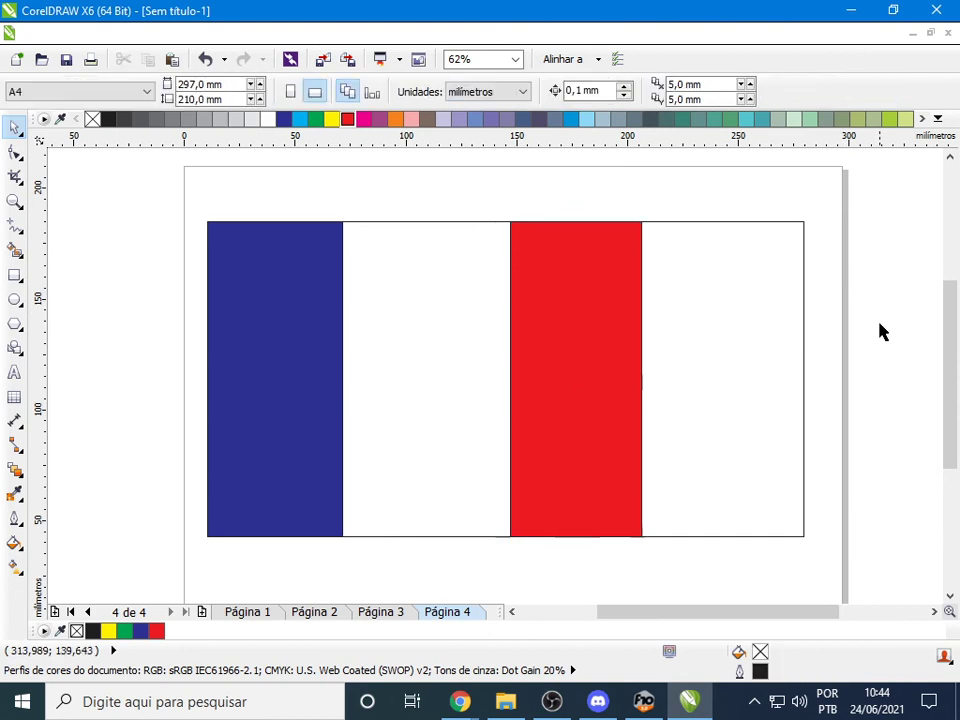
click(804, 343)
drag(806, 379, 648, 378)
click(759, 356)
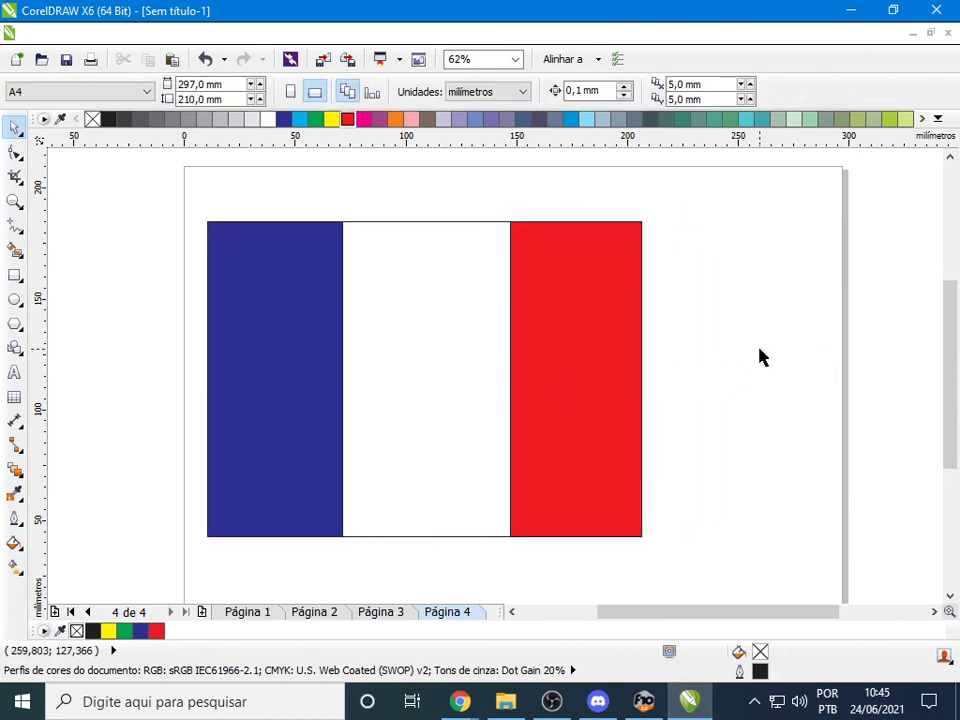
Group the outer rectangle with the blue and red stripes of the French flag
key(alt+Tab)
key(alt+Tab)
drag(161, 150, 718, 570)
click(498, 91)
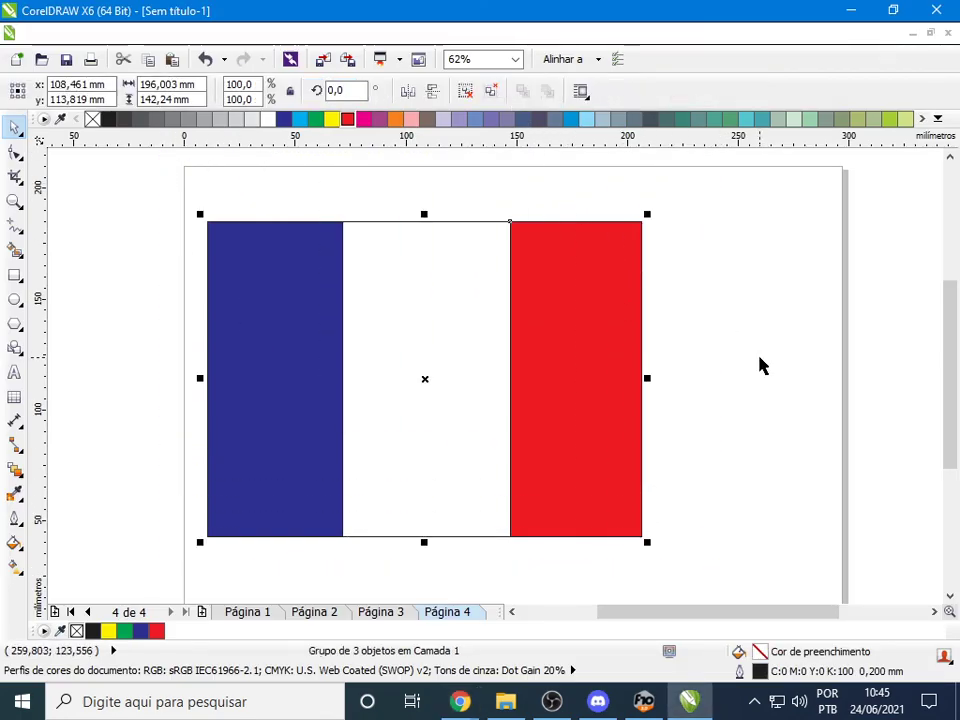
click(757, 366)
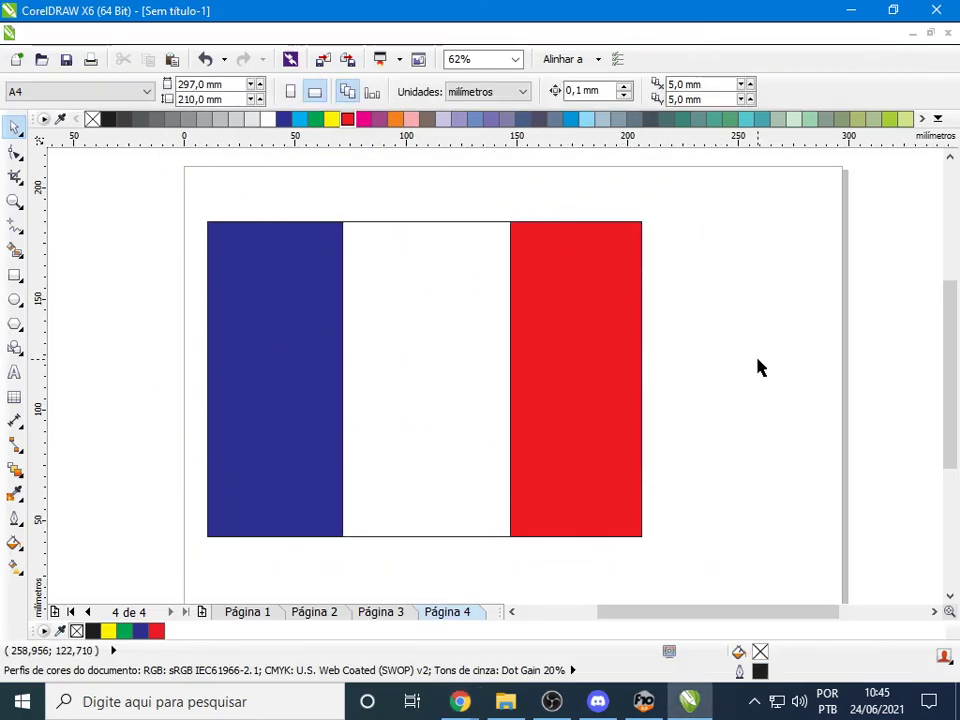
Draw an unfilled ellipse about 131 × 150 mm and move it over the flag to about x 85, y 114 mm
click(13, 299)
drag(158, 179, 454, 516)
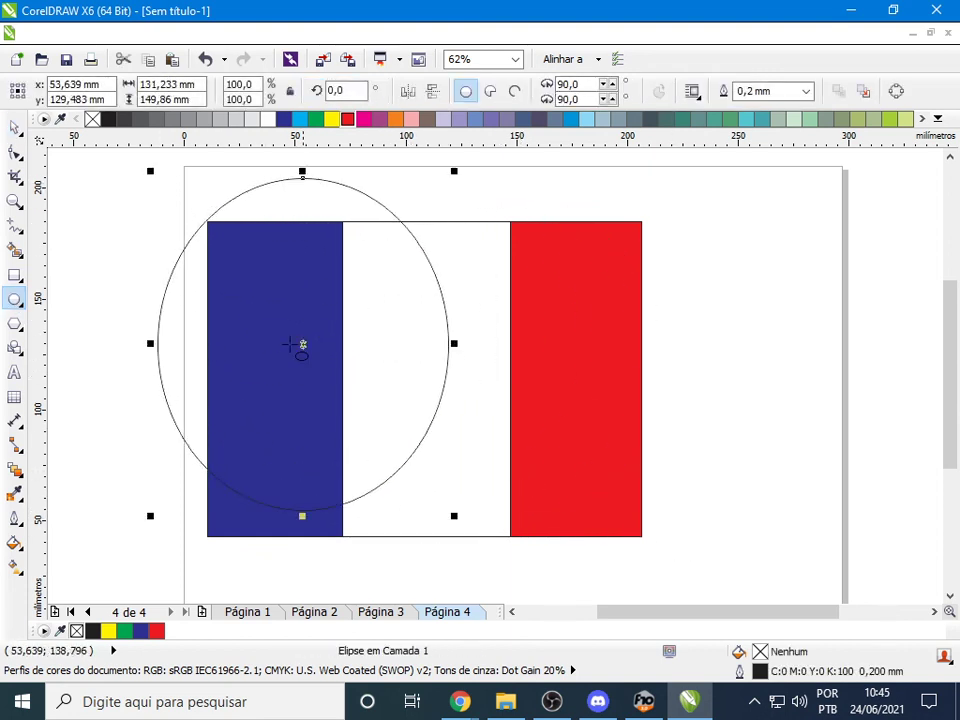
key(space)
drag(276, 328, 346, 363)
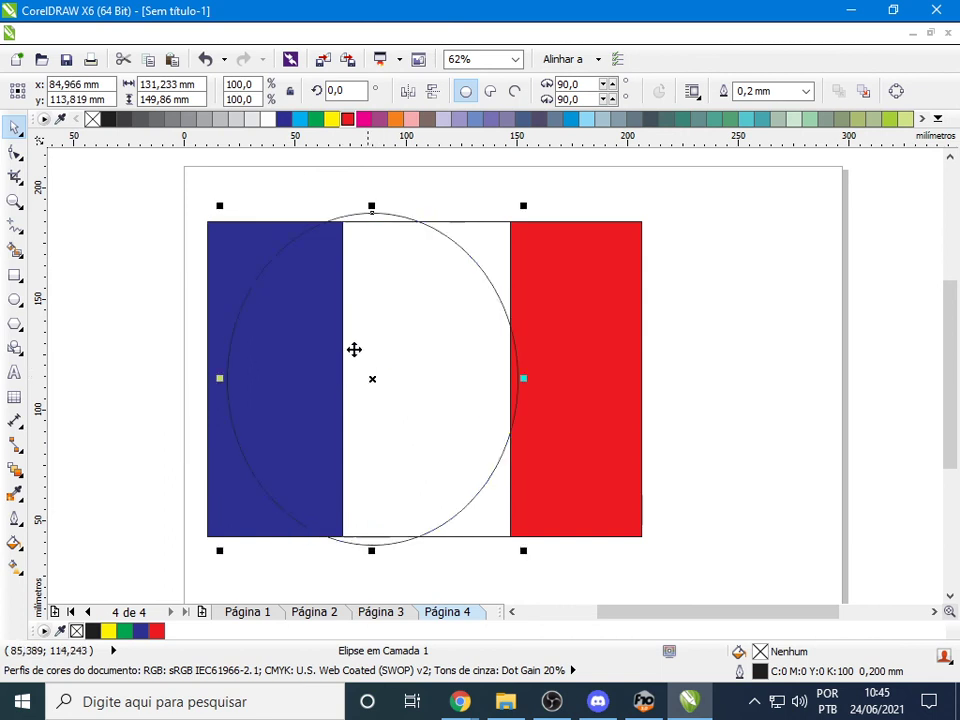
Resize and reposition the ellipse to span the flag's full height and overlap all three stripes
drag(217, 206, 272, 268)
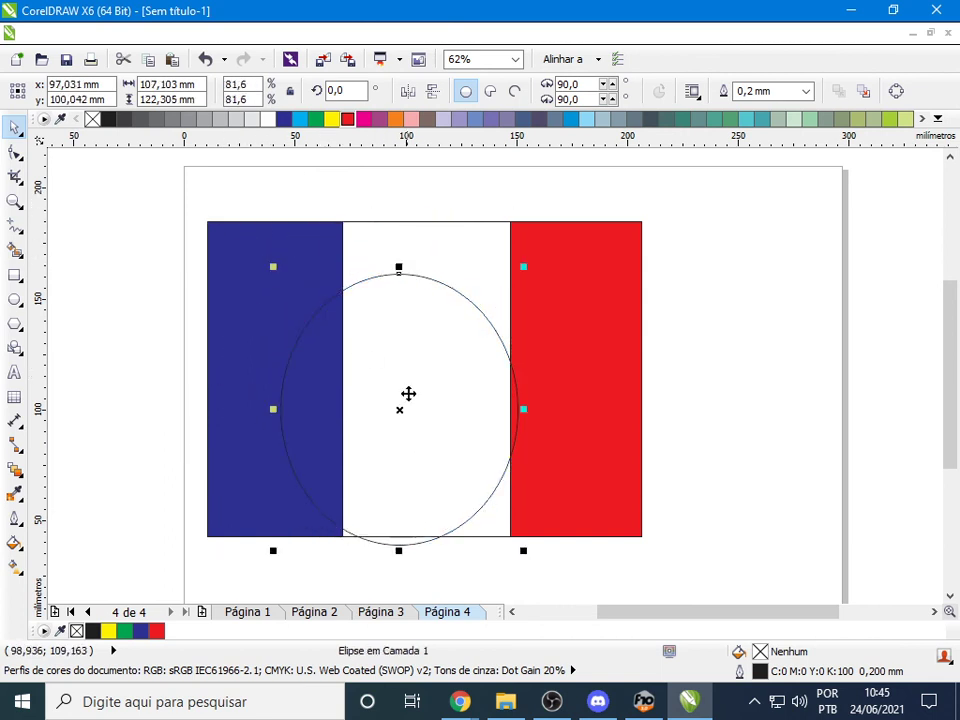
drag(407, 392, 394, 351)
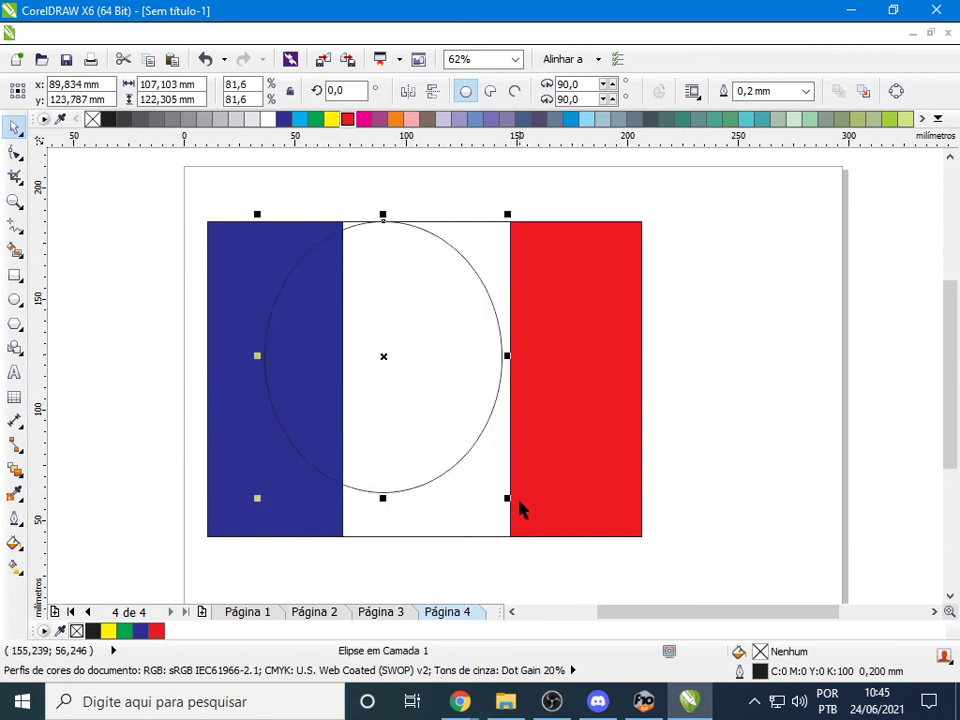
drag(506, 497, 581, 536)
click(876, 434)
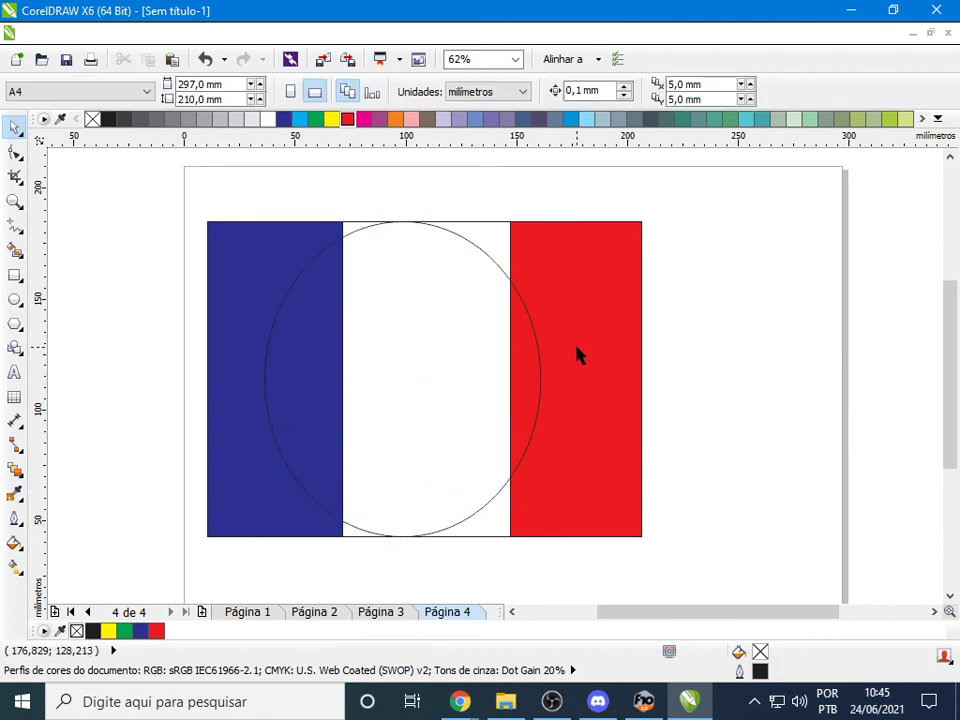
Move the French flag group slightly to the right under the ellipse and ungroup it
key(Tab)
click(601, 334)
drag(601, 334, 575, 341)
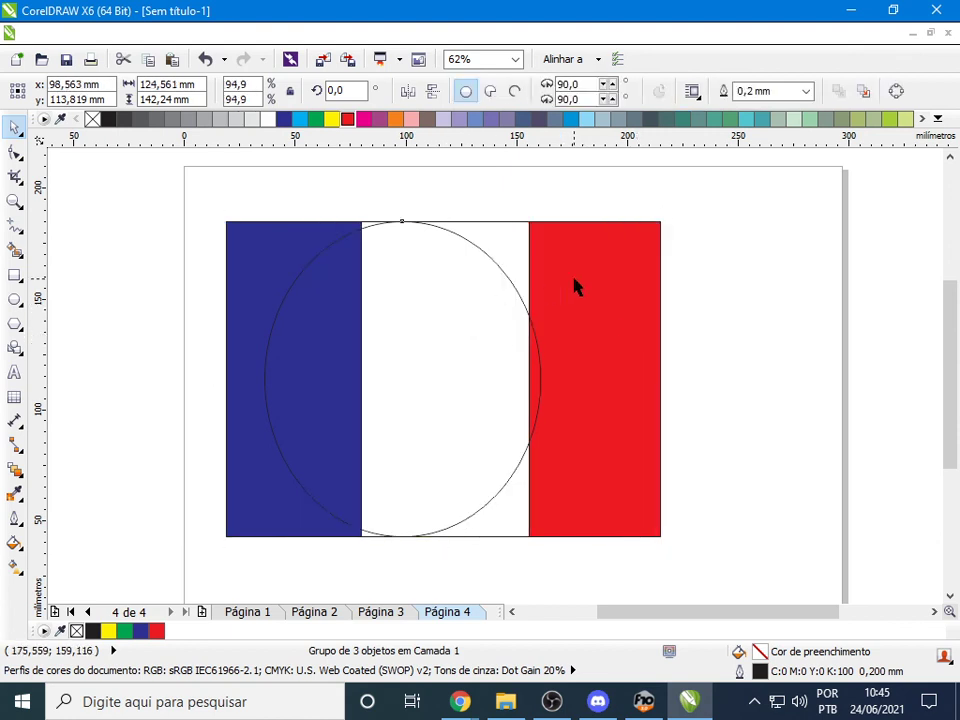
click(465, 91)
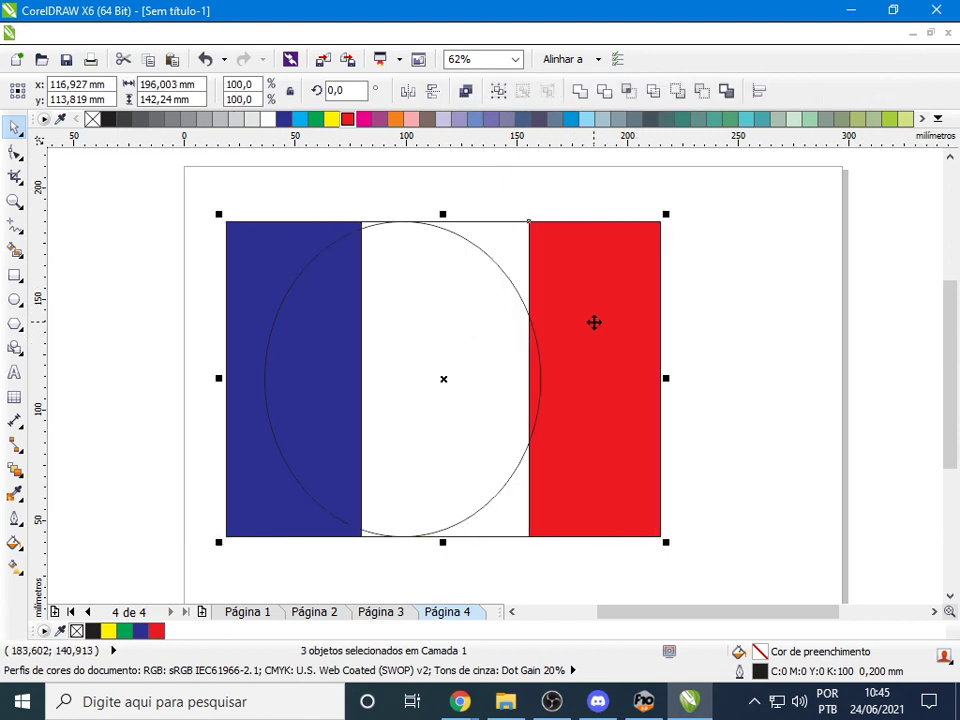
key(Escape)
Move the red stripe closer to the blue one and narrow the outer rectangle to about 166 mm, ending at the red stripe's right edge
drag(622, 327, 559, 328)
click(662, 352)
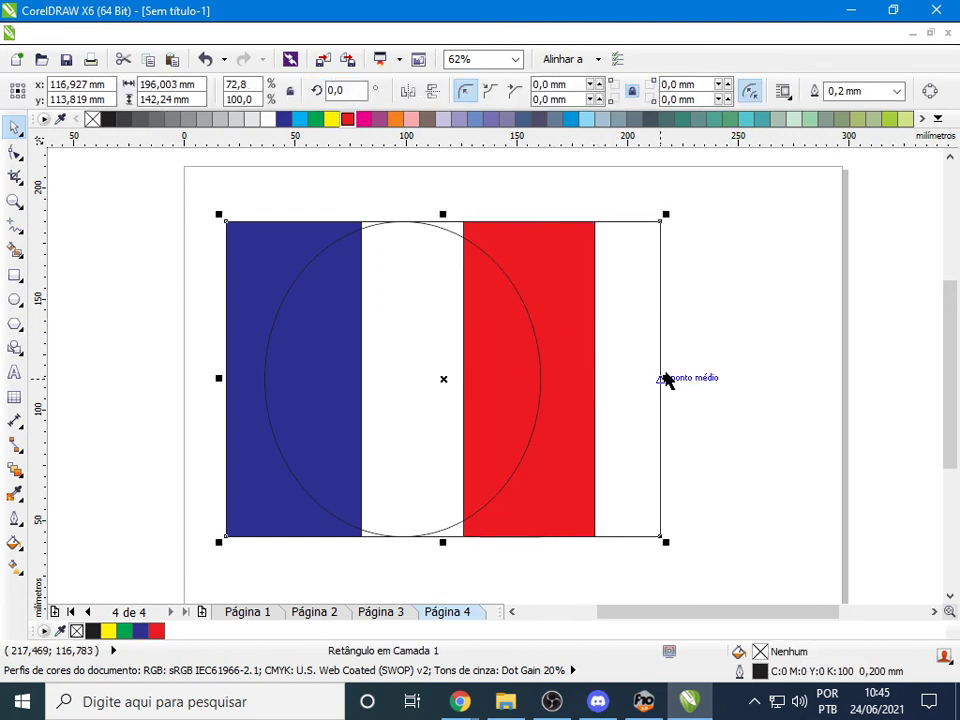
drag(662, 378, 598, 378)
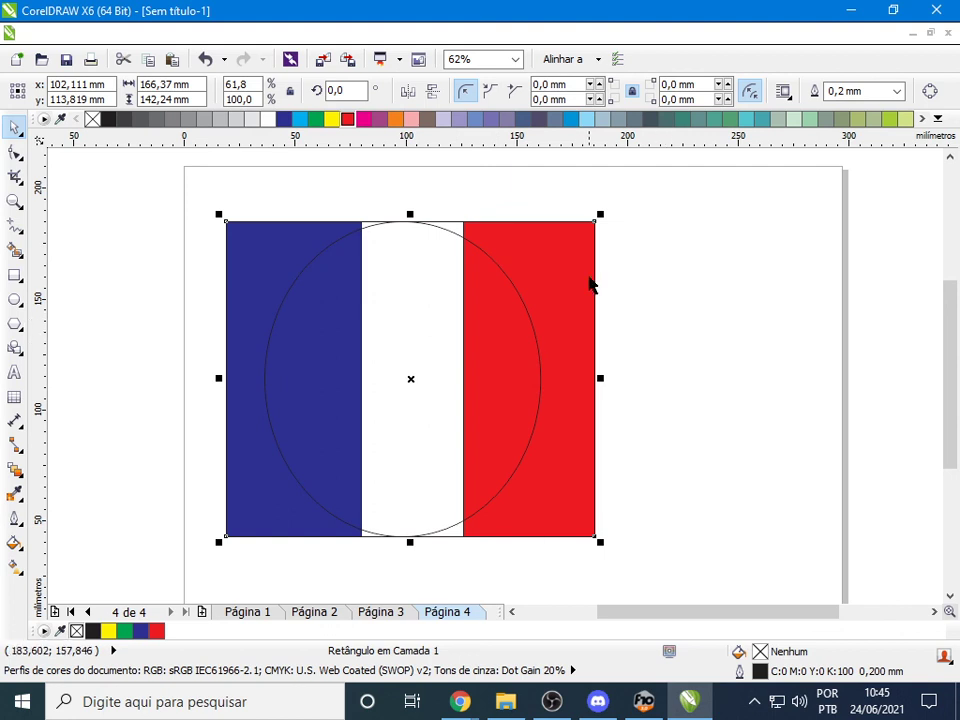
Regroup the outer rectangle with both stripes apart from the ellipse, and place the ellipse over the flag at about x 103, y 113 mm
click(281, 210)
click(275, 230)
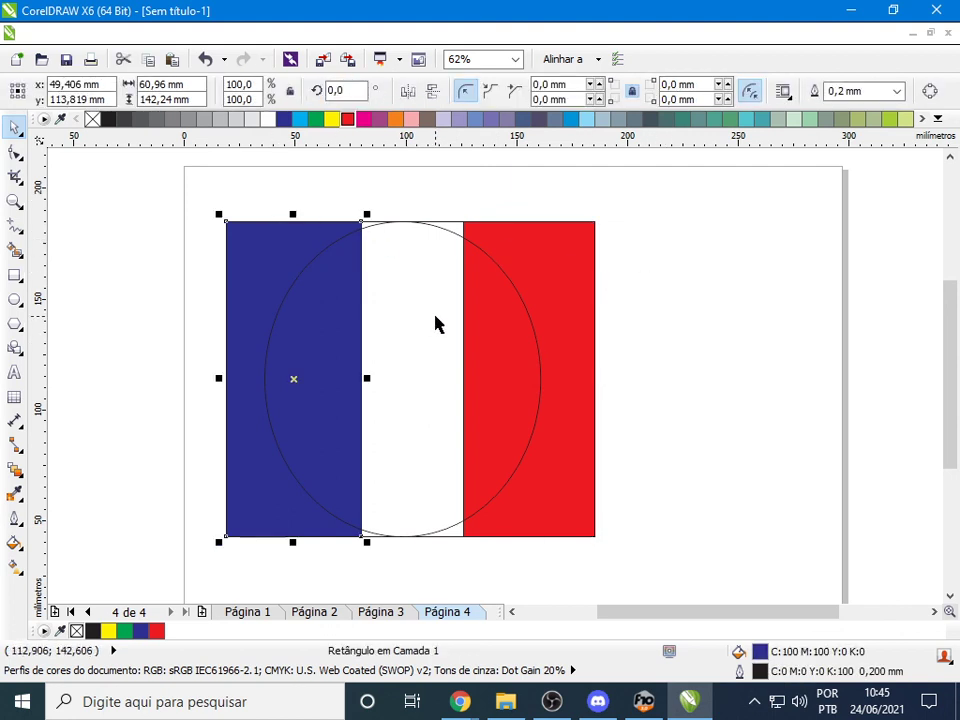
drag(435, 323, 776, 466)
drag(162, 175, 609, 570)
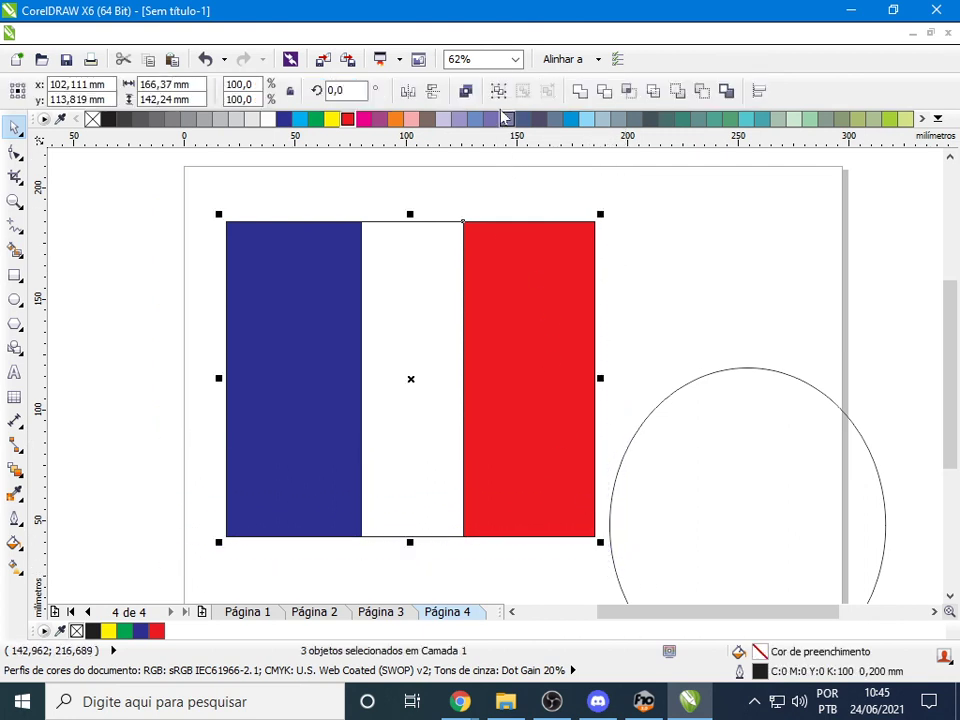
key(ctrl+g)
click(786, 531)
drag(761, 523, 422, 380)
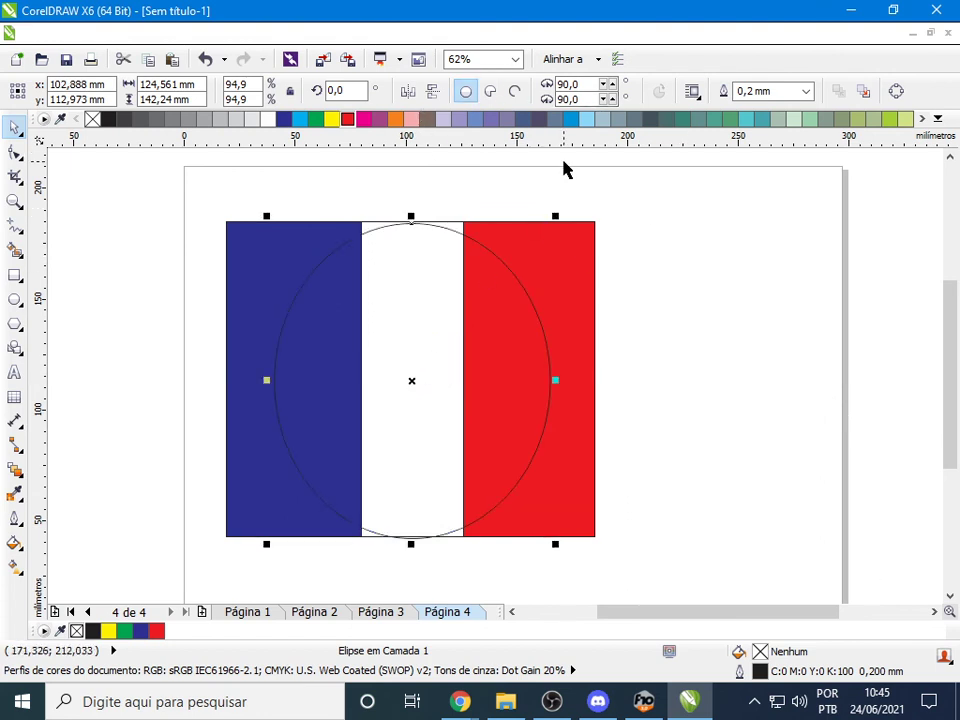
key(ctrl+F3)
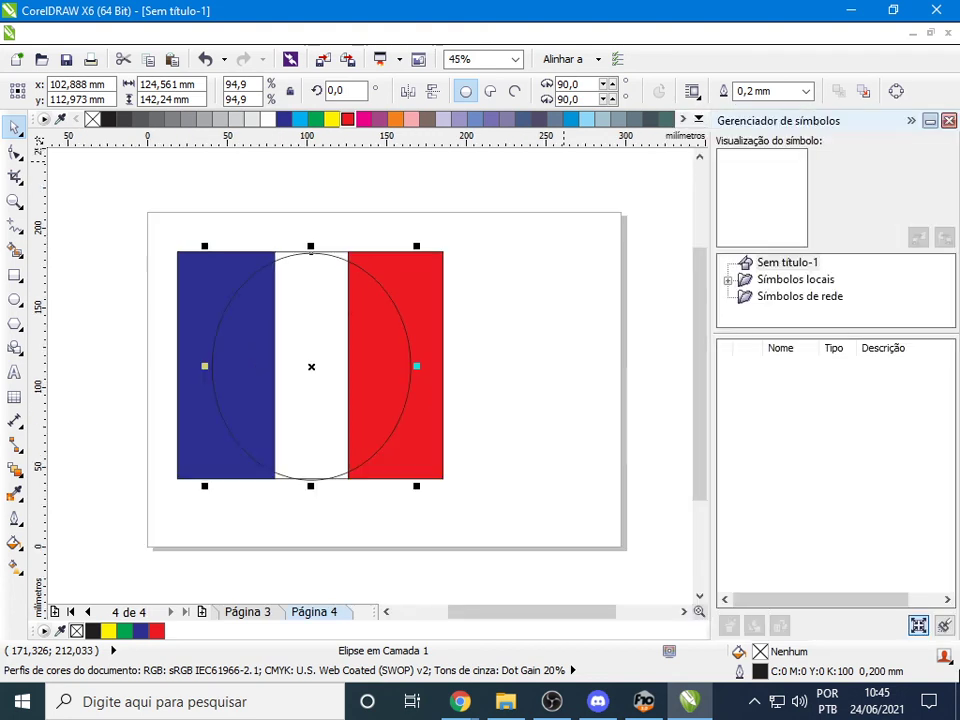
key(Escape)
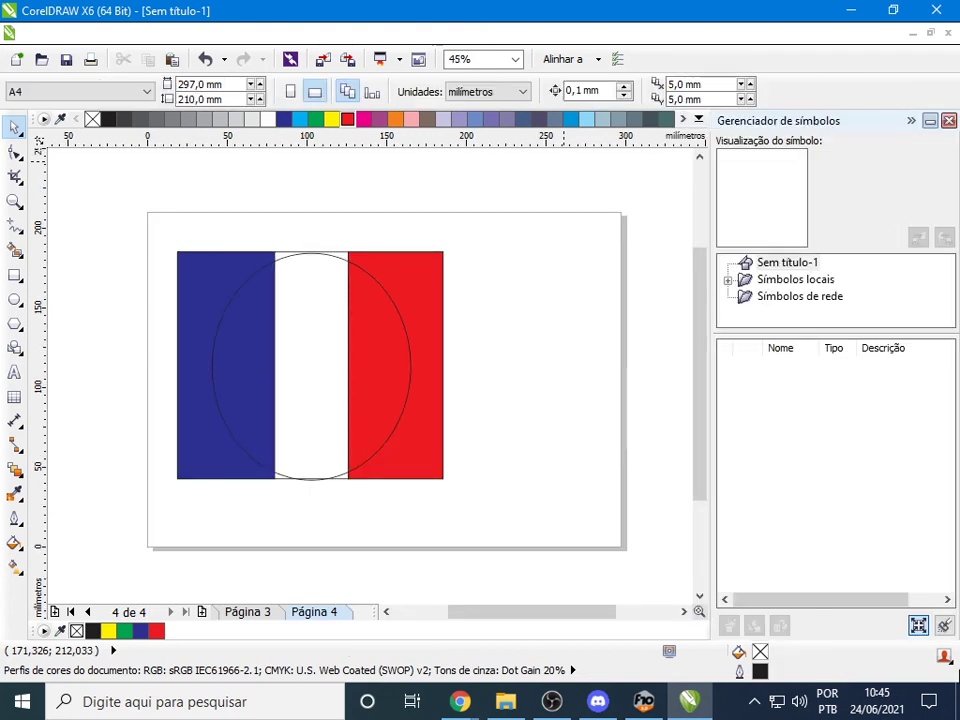
click(948, 121)
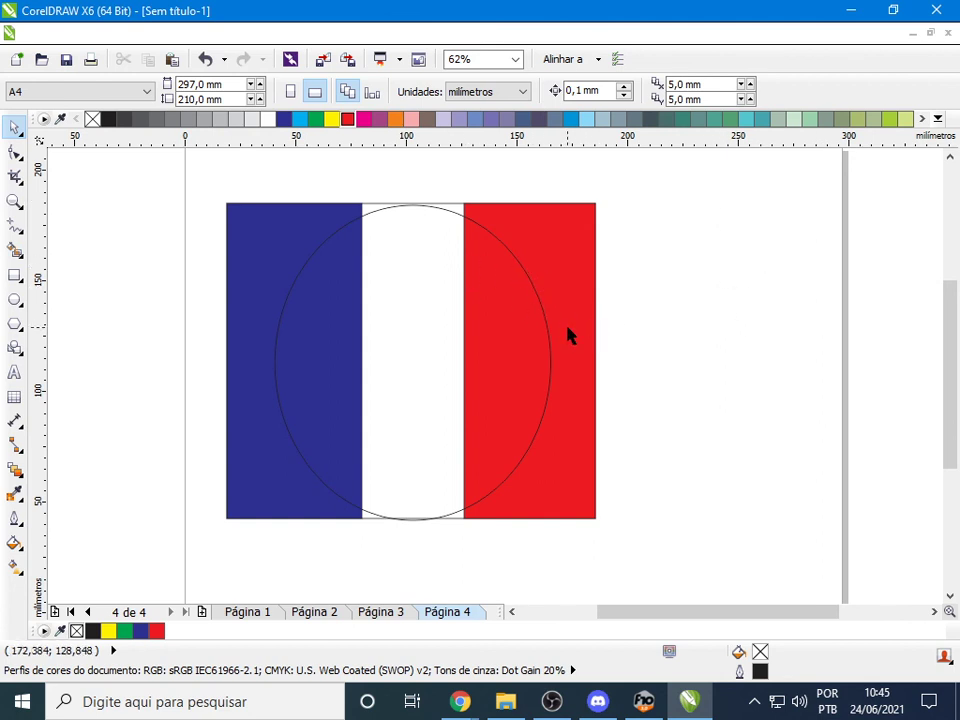
Open the Lens settings with the fisheye lens type (Olho de peixe) chosen
key(alt+F3)
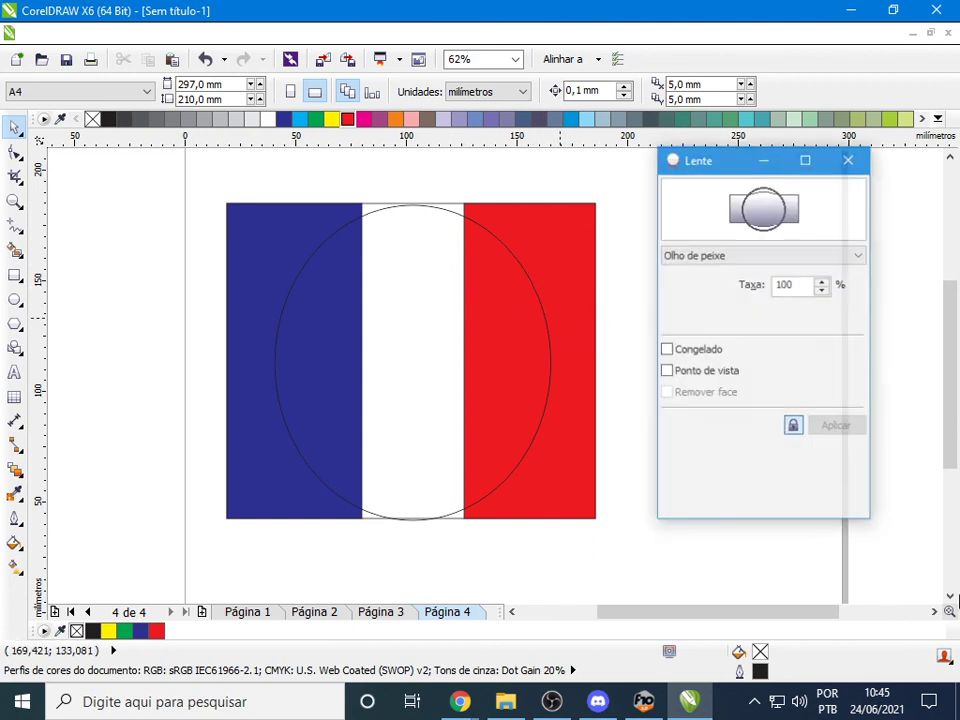
click(739, 256)
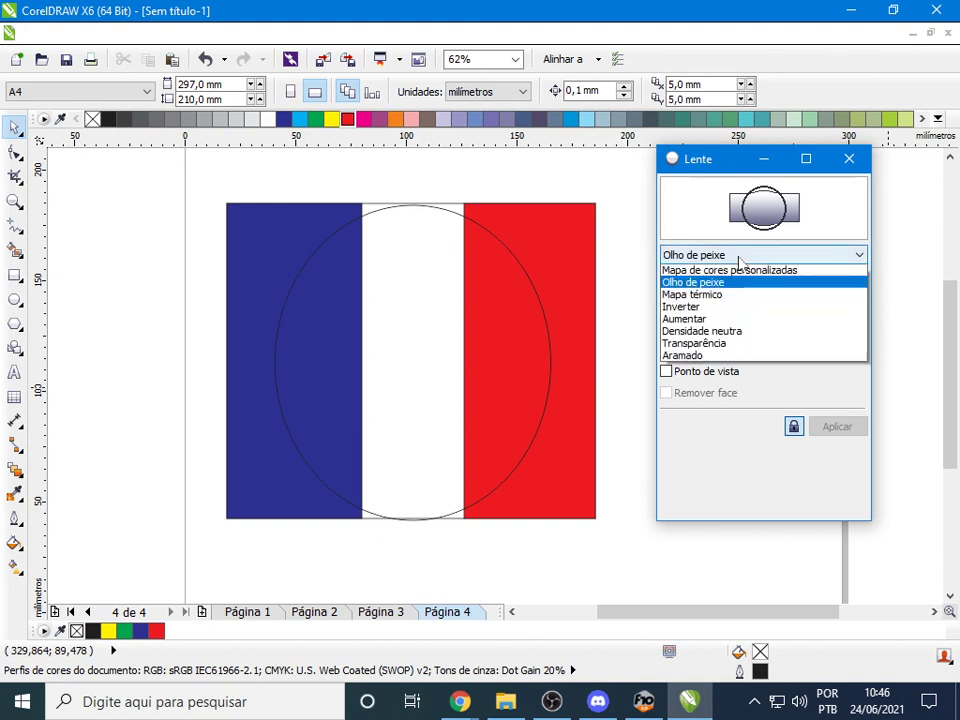
click(716, 334)
click(693, 352)
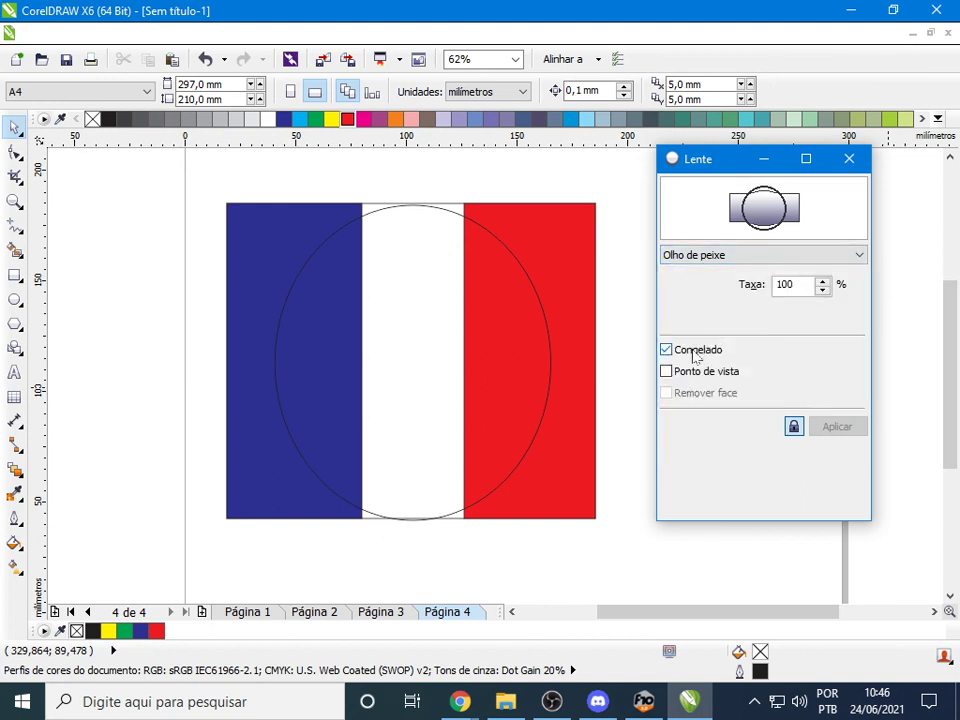
click(692, 372)
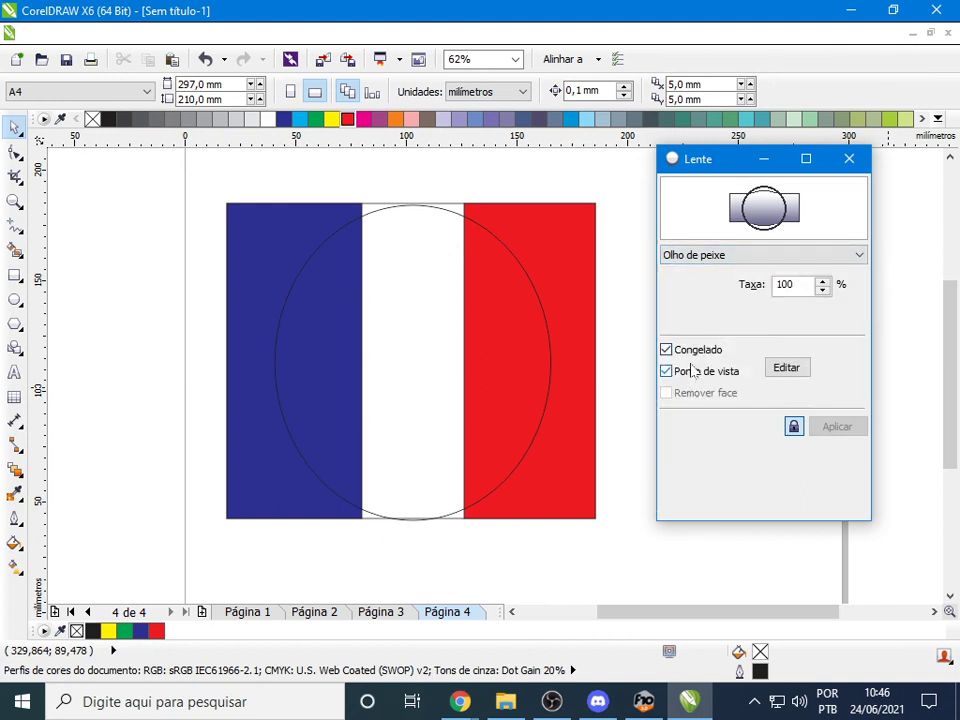
click(689, 374)
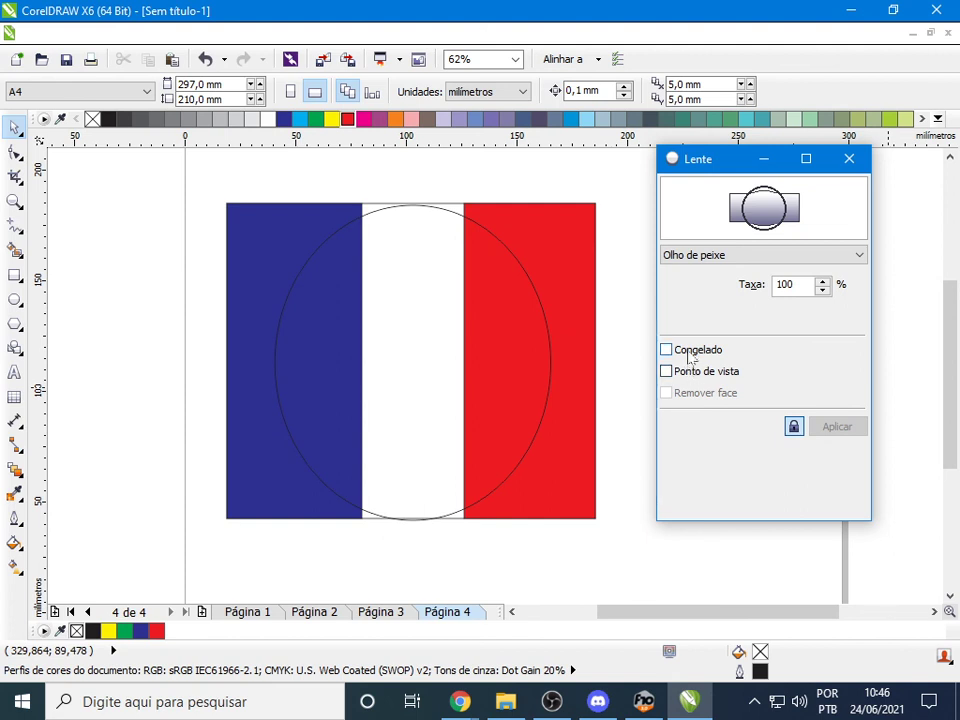
click(705, 255)
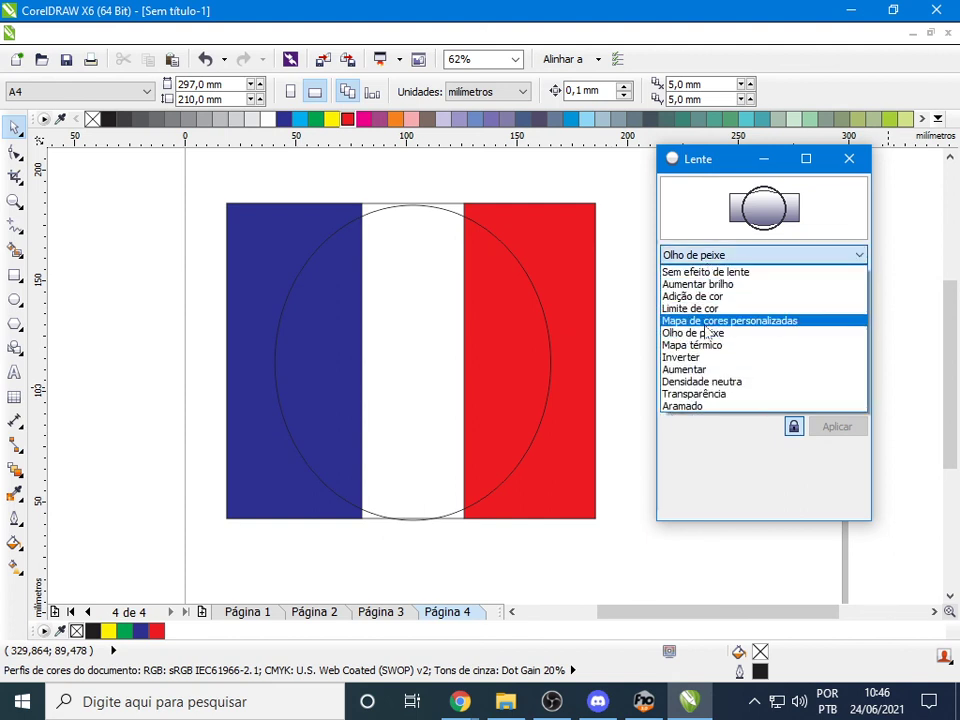
click(704, 322)
click(705, 255)
click(700, 328)
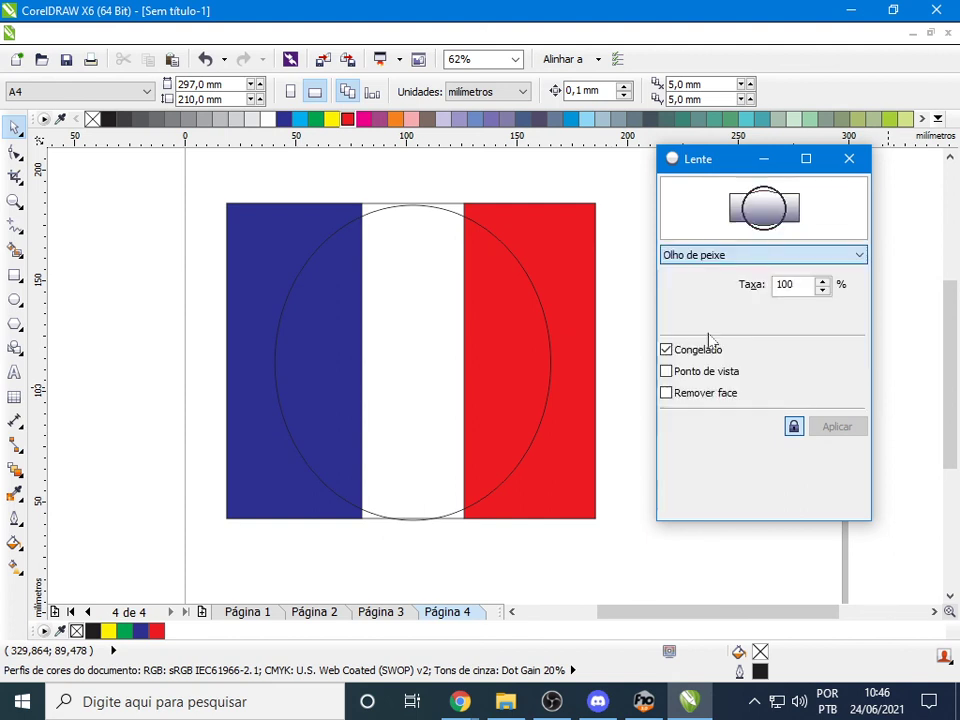
click(700, 374)
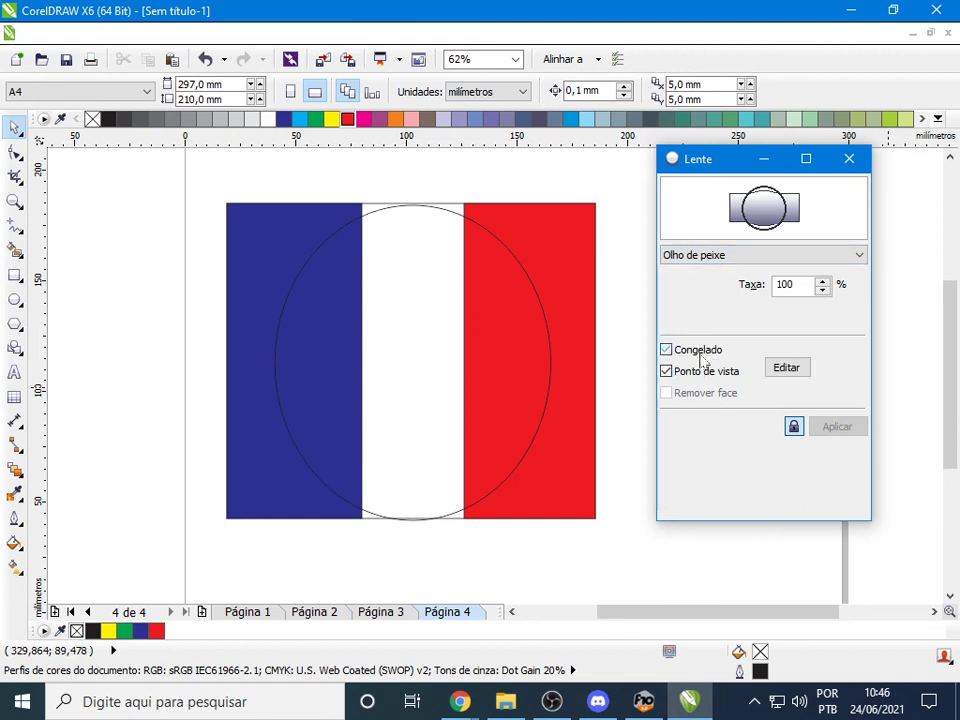
click(698, 350)
click(672, 372)
Apply the fisheye lens (Olho de peixe) at a 100% rate to the ellipse and freeze it (Congelado)
click(540, 397)
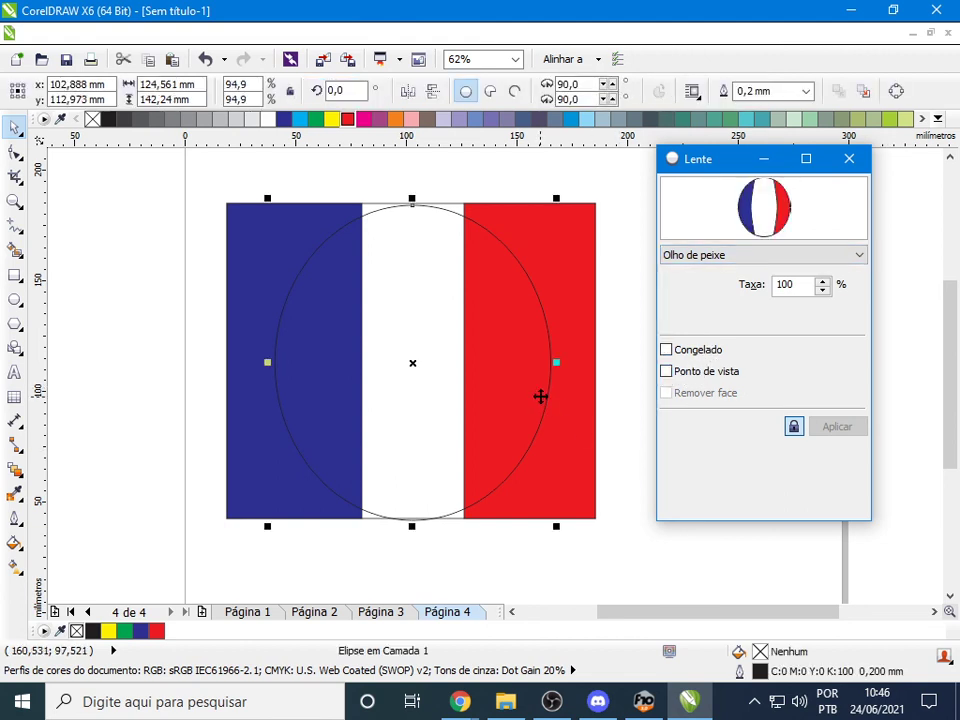
click(750, 258)
click(740, 258)
click(722, 258)
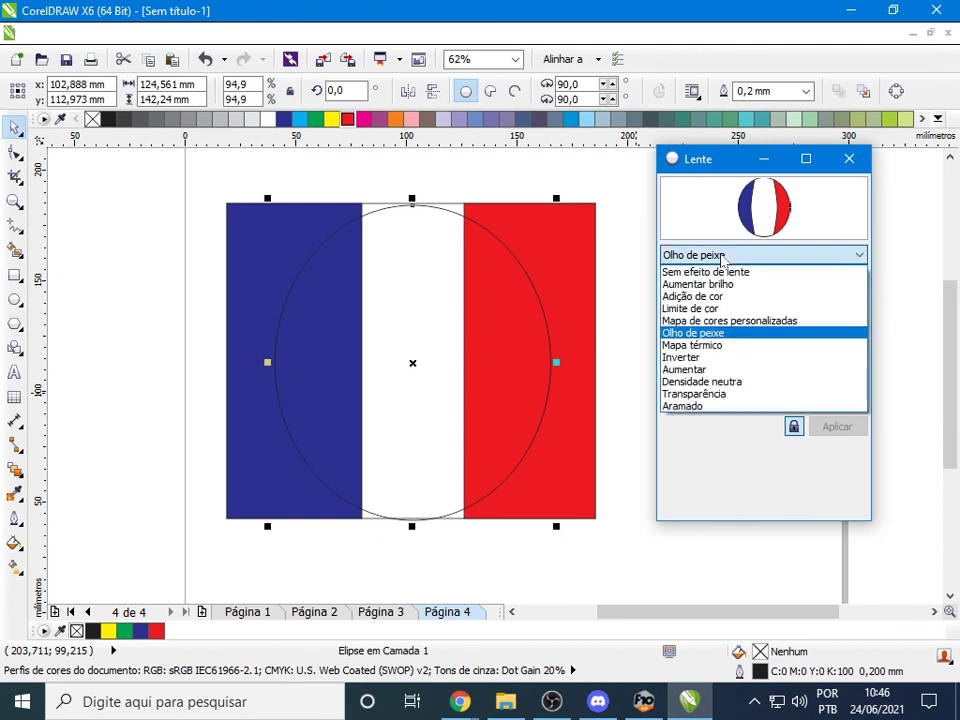
click(701, 333)
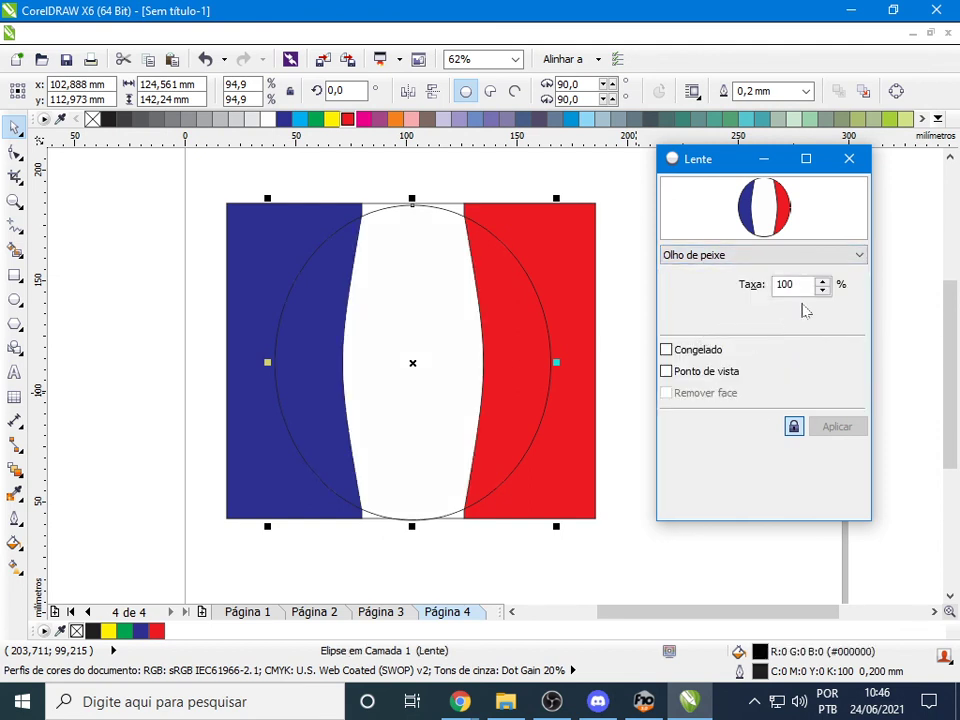
click(682, 354)
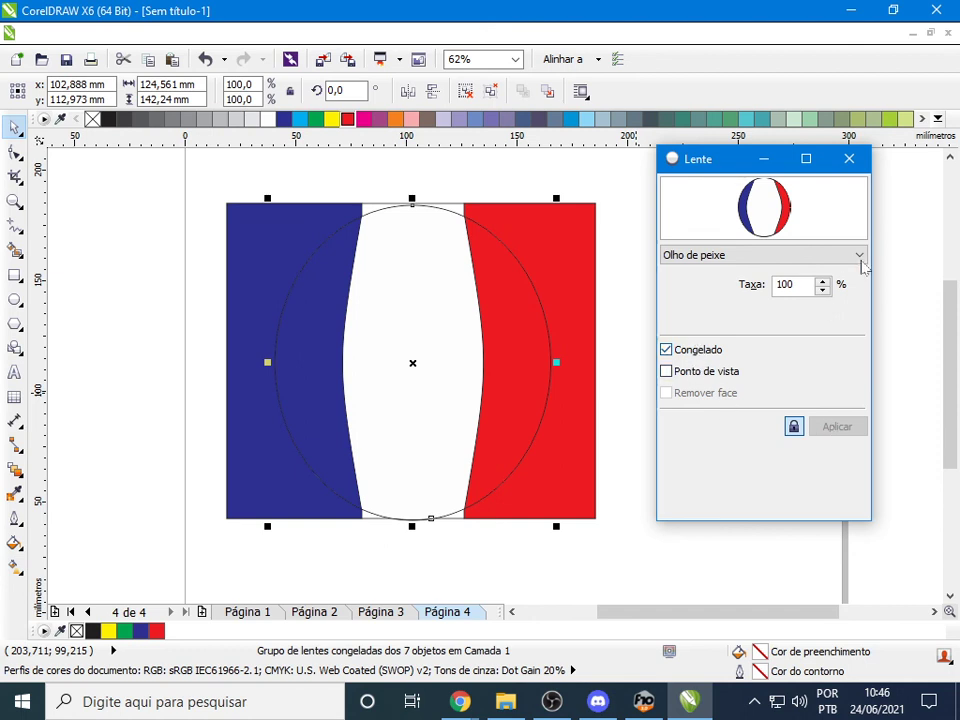
Move the frozen fisheye lens off the flag and delete the original flag group
drag(449, 342, 299, 311)
click(484, 317)
key(Delete)
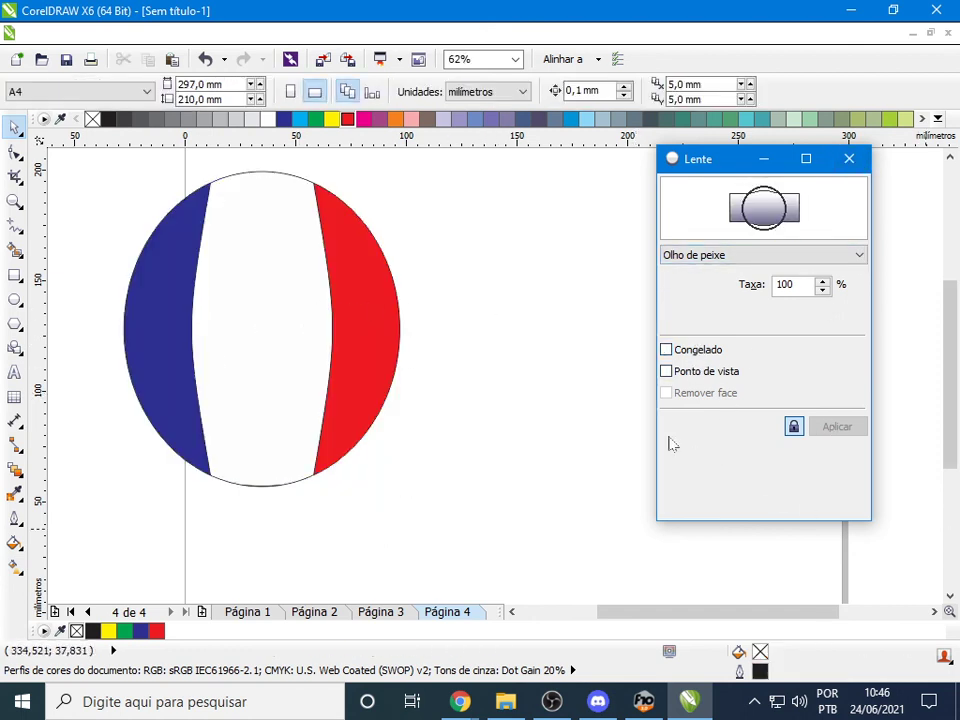
Move the frozen lens ball to about x 116, y 115 mm on the page and close the Lens settings
drag(388, 336, 507, 359)
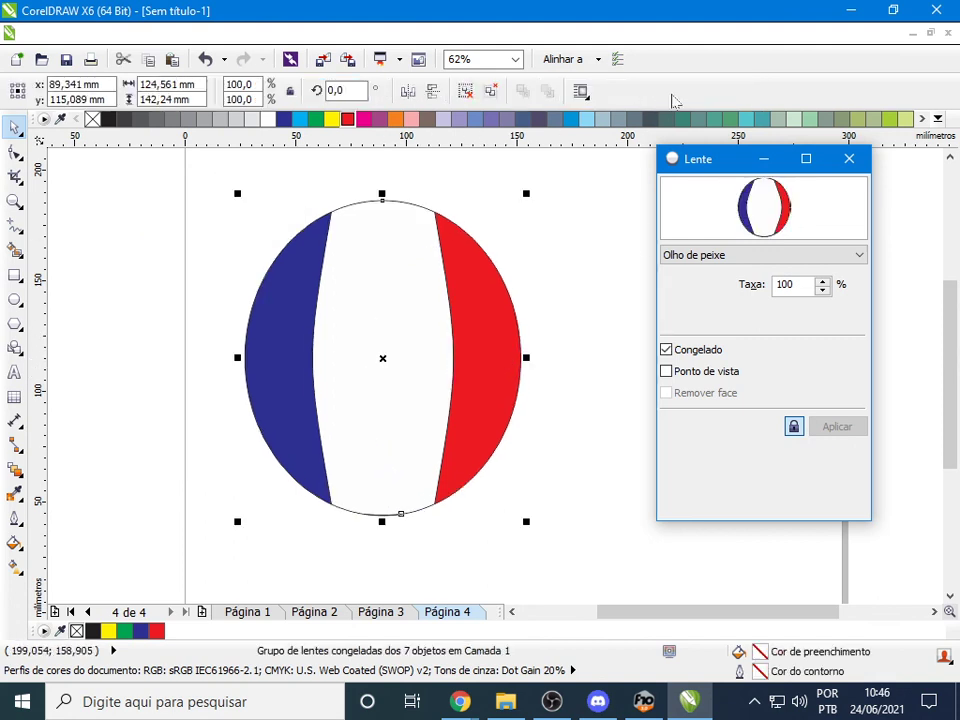
click(848, 160)
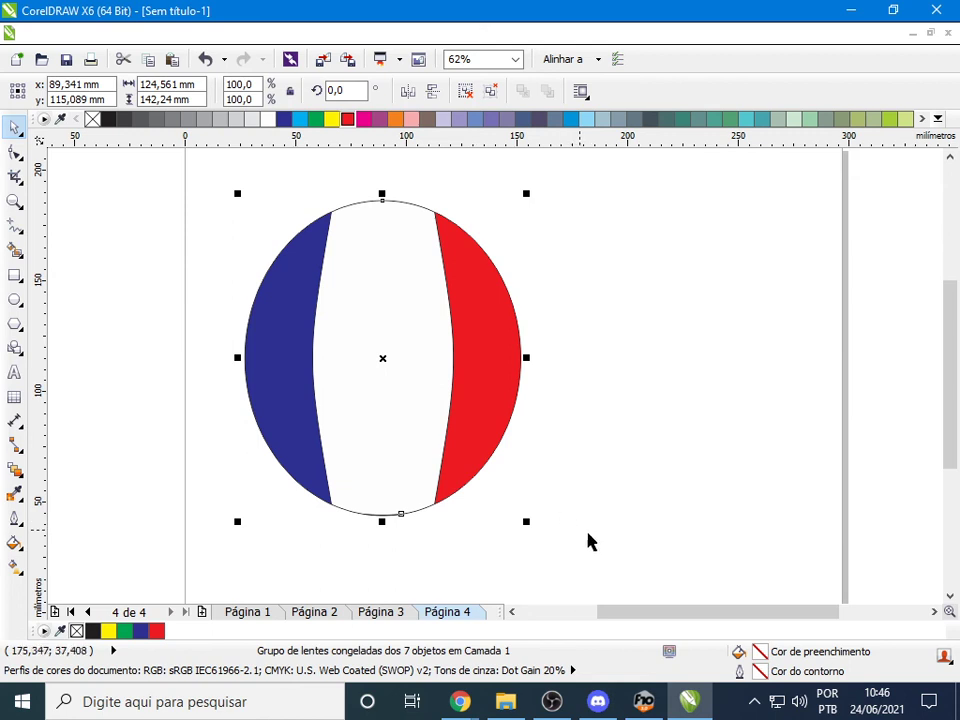
drag(382, 373, 441, 373)
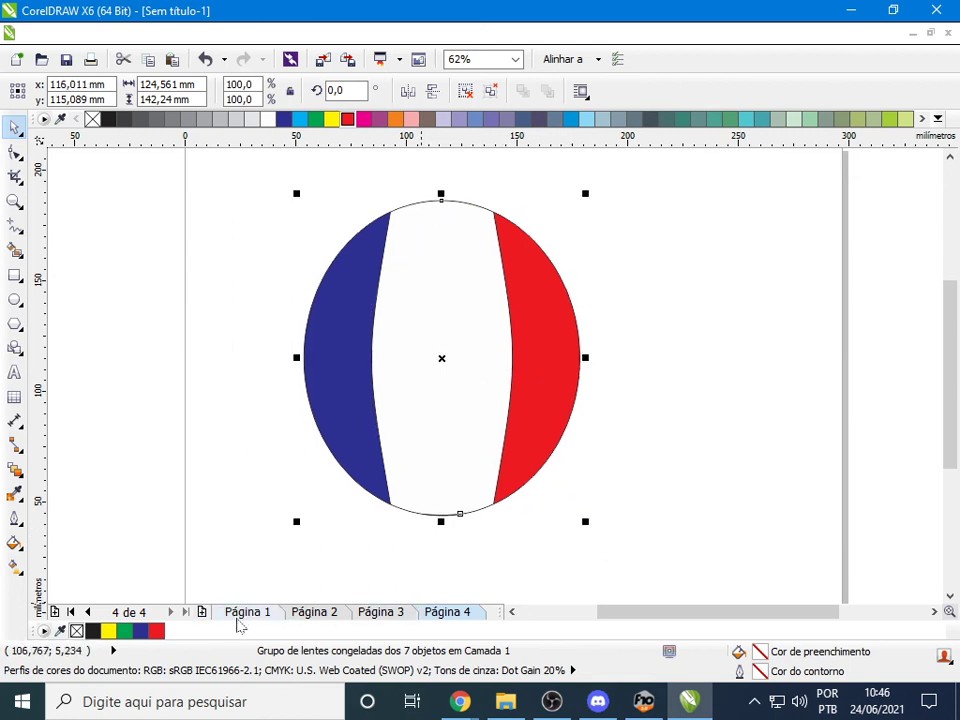
Review the drawings on pages 1 to 4, ending on the French flag ball on page 4
click(240, 614)
click(314, 614)
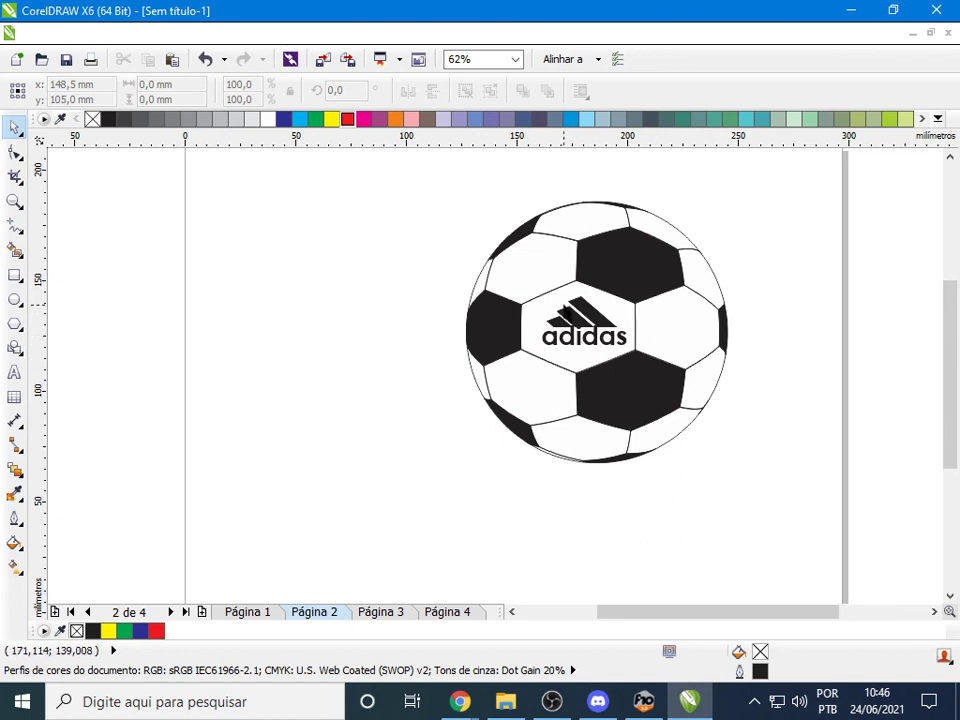
click(375, 613)
click(437, 615)
click(395, 615)
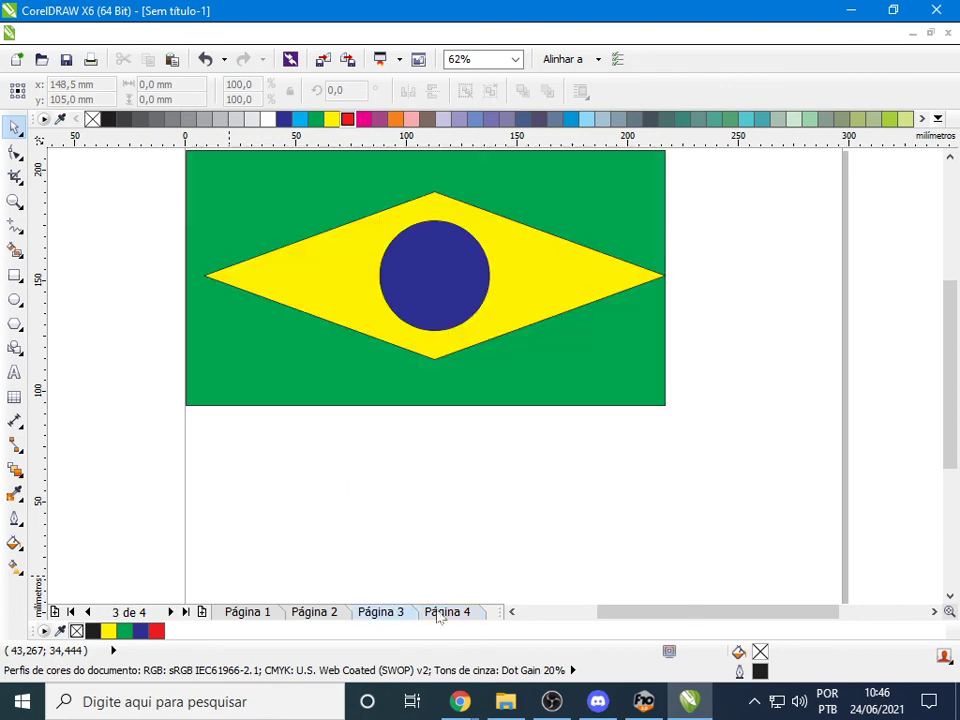
click(440, 615)
click(398, 614)
click(465, 617)
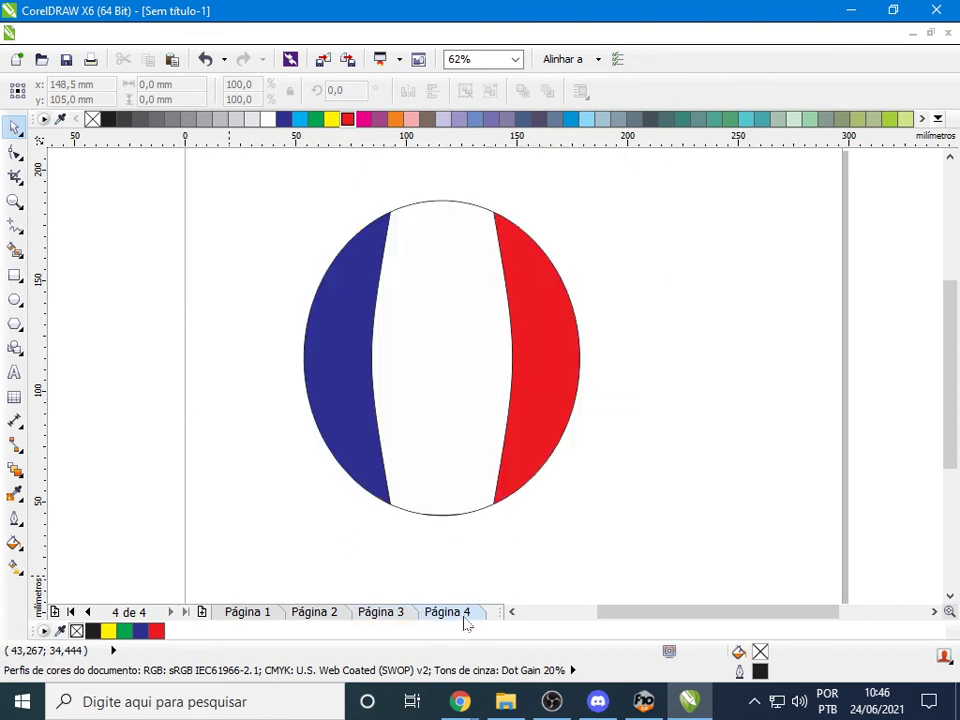
Switch to Chrome and view the French flag image search results
mouse_move(460, 701)
click(355, 590)
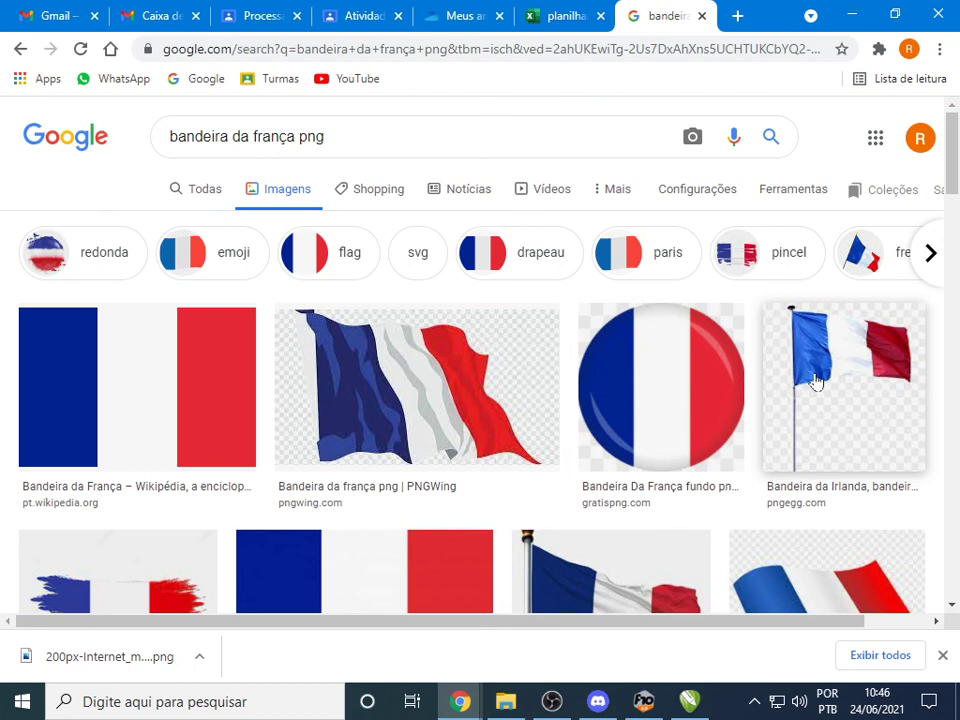
triple_click(243, 136)
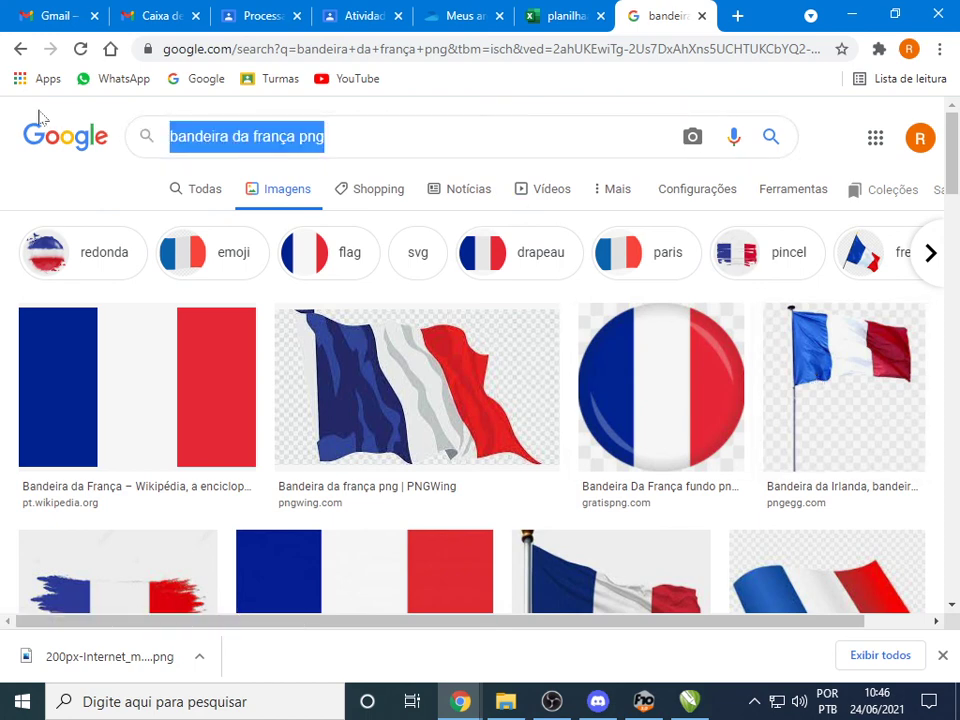
Search Windows for "core", dismiss the search and switch to OBS
click(285, 700)
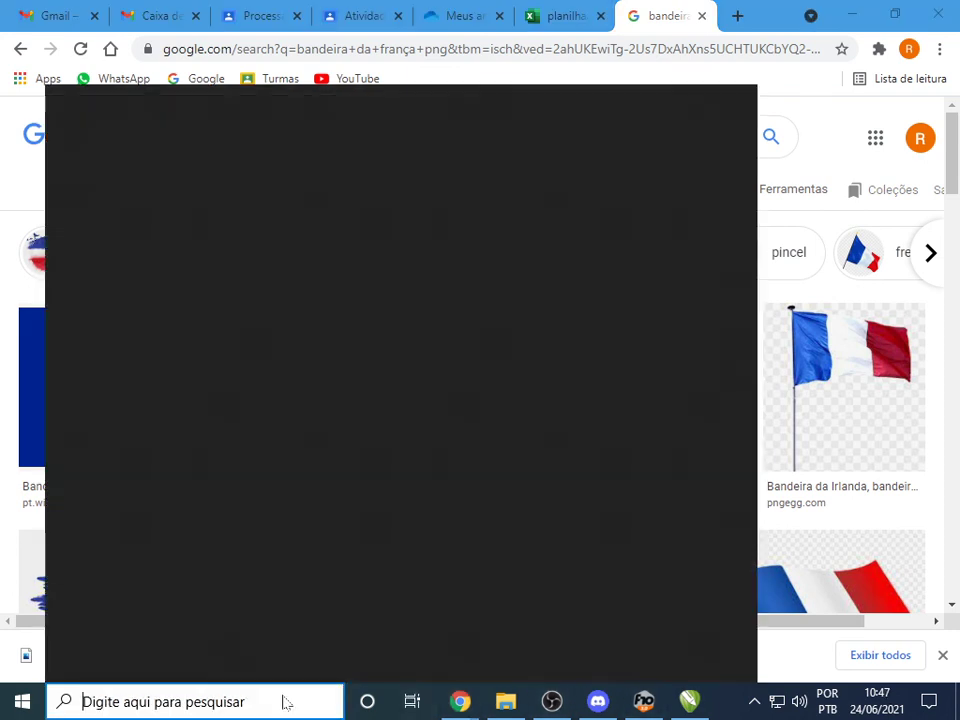
text(core)
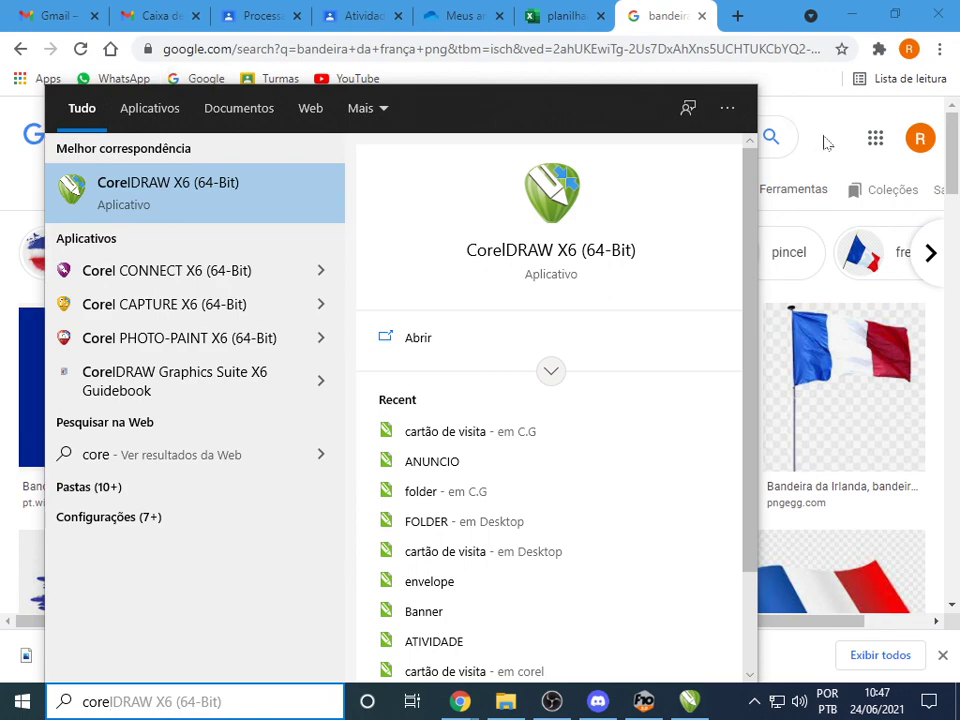
click(594, 80)
click(553, 700)
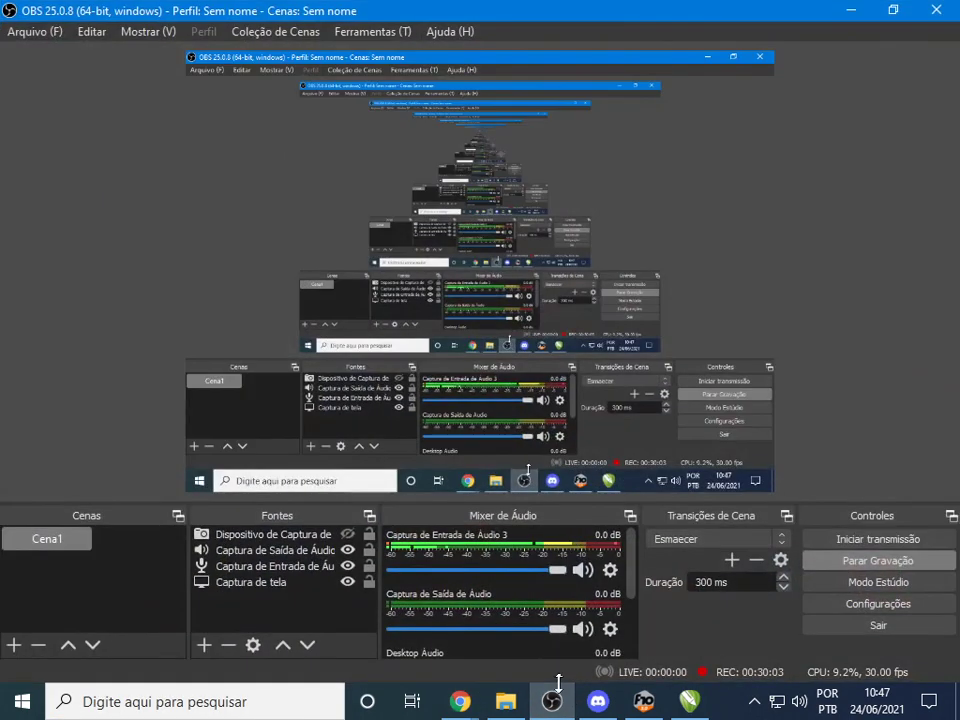